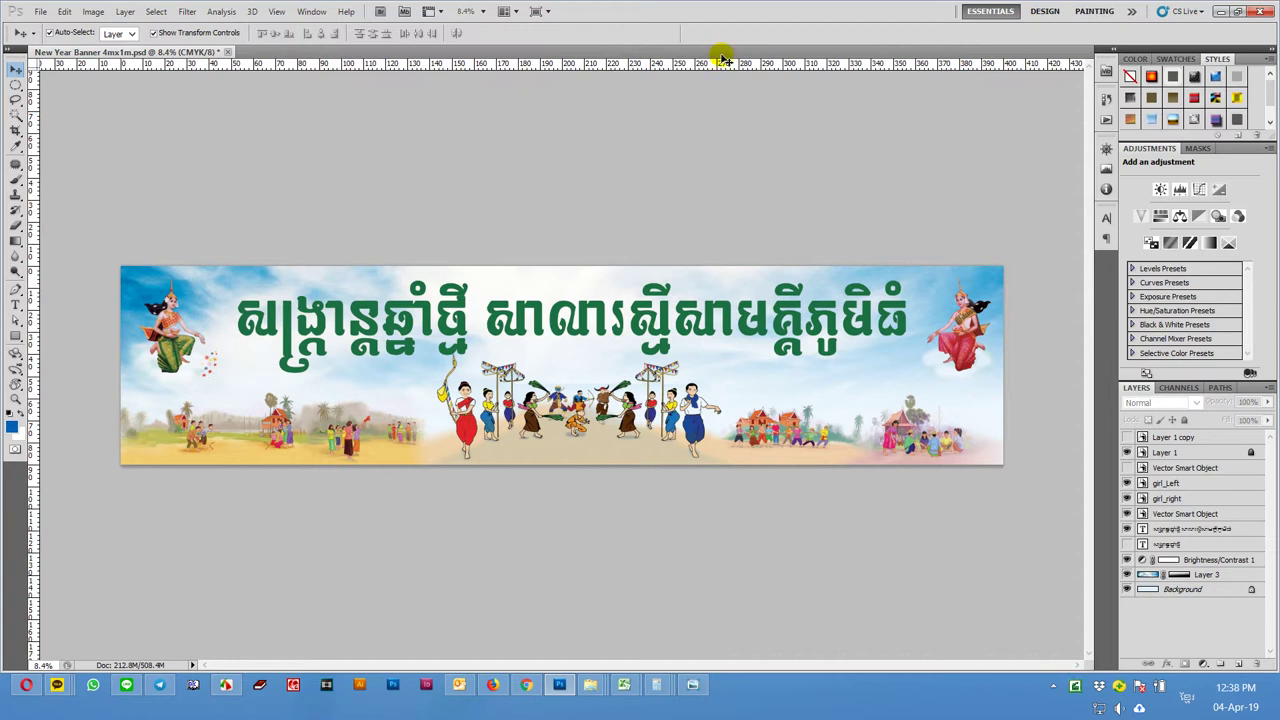
- Flip the flower cluster horizontally and move it up toward the left dancer's hand
left_click(537, 327)
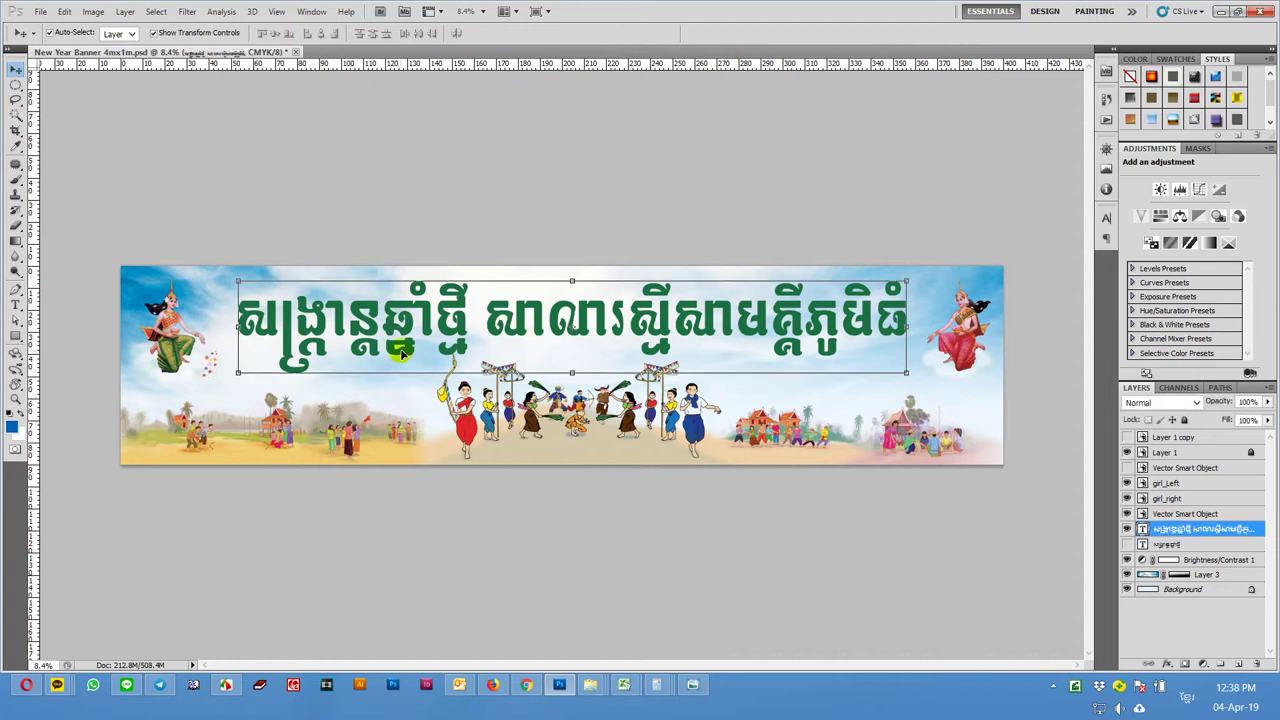
scroll(248, 343, "up", 2)
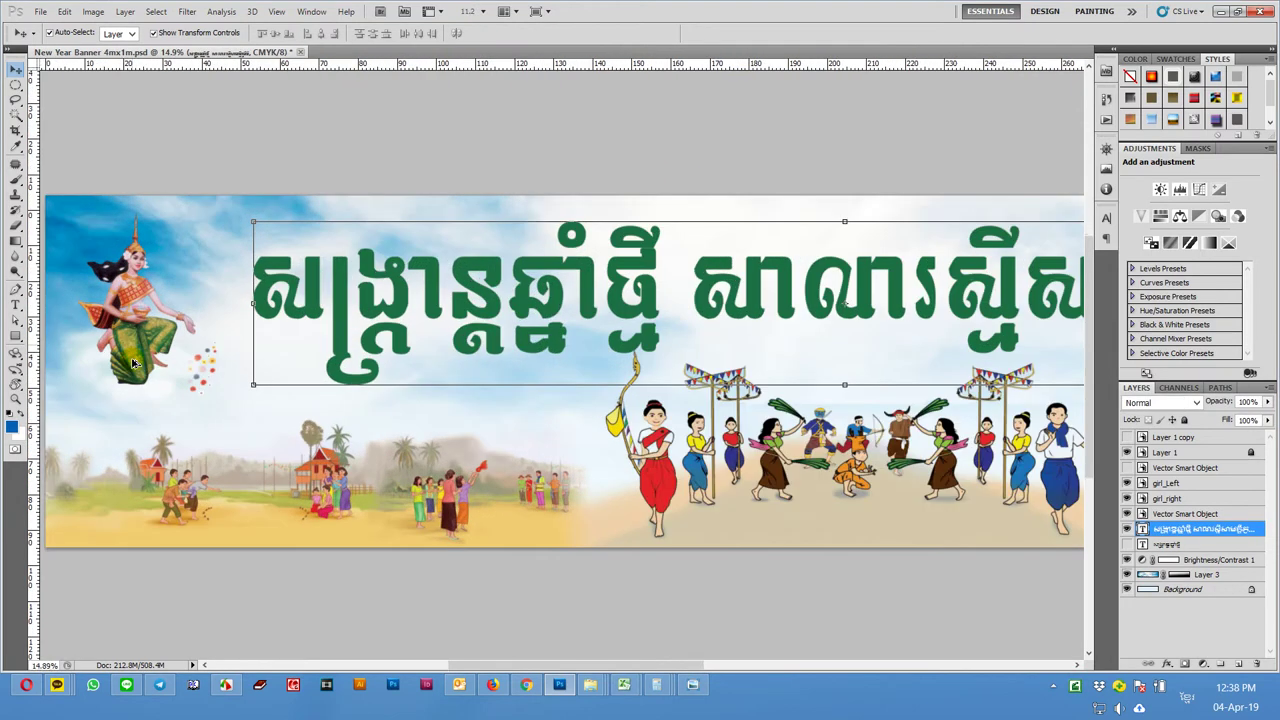
scroll(230, 350, "up", 1)
scroll(200, 368, "up", 1)
scroll(197, 370, "up", 1)
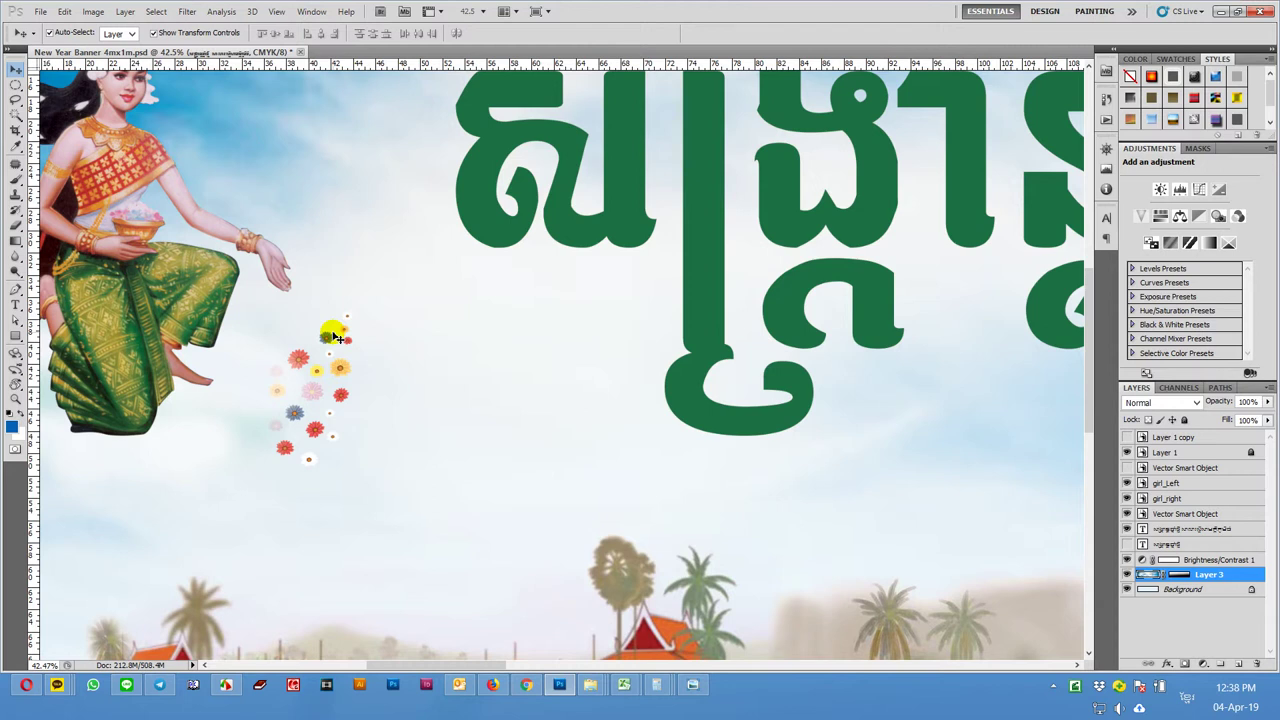
left_click(328, 341)
right_click(328, 341)
key("Escape")
key("ctrl+t")
right_click(328, 341)
left_click(380, 538)
left_click_drag(324, 368, 343, 337)
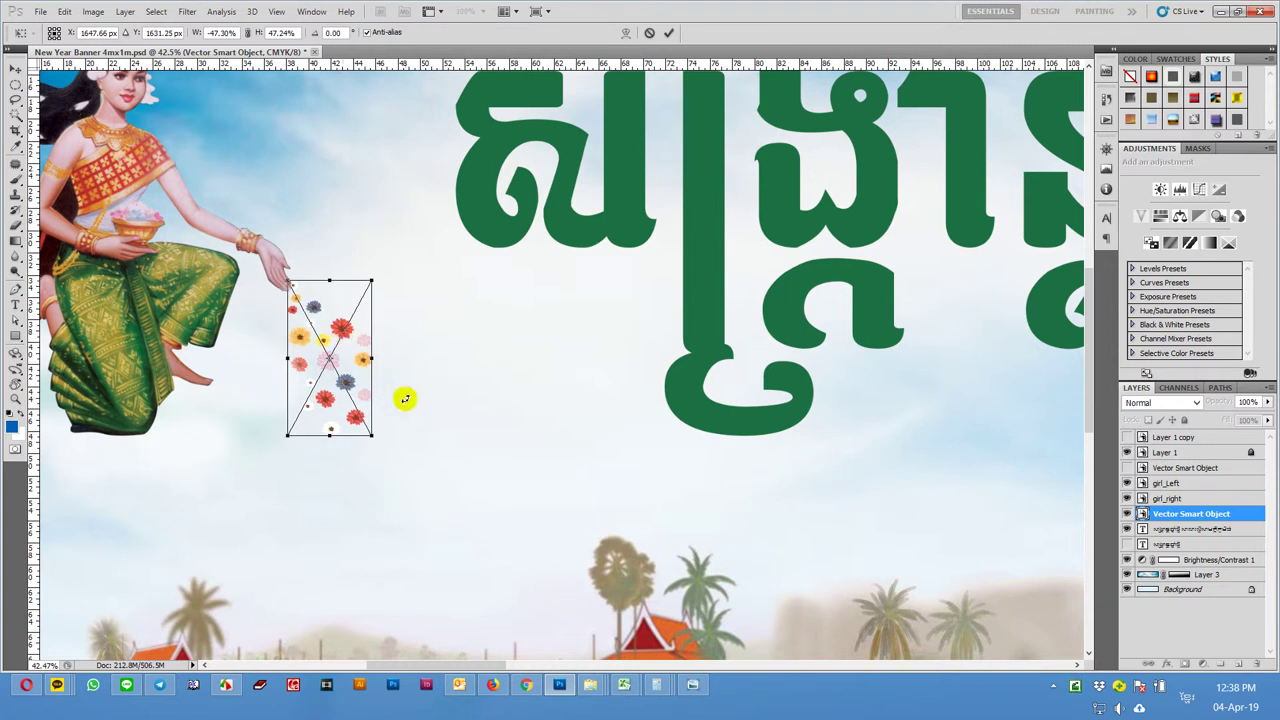
key("Return")
- Enlarge the mirrored flower cluster and deselect it
scroll(407, 410, "down", 2)
scroll(407, 408, "down", 1)
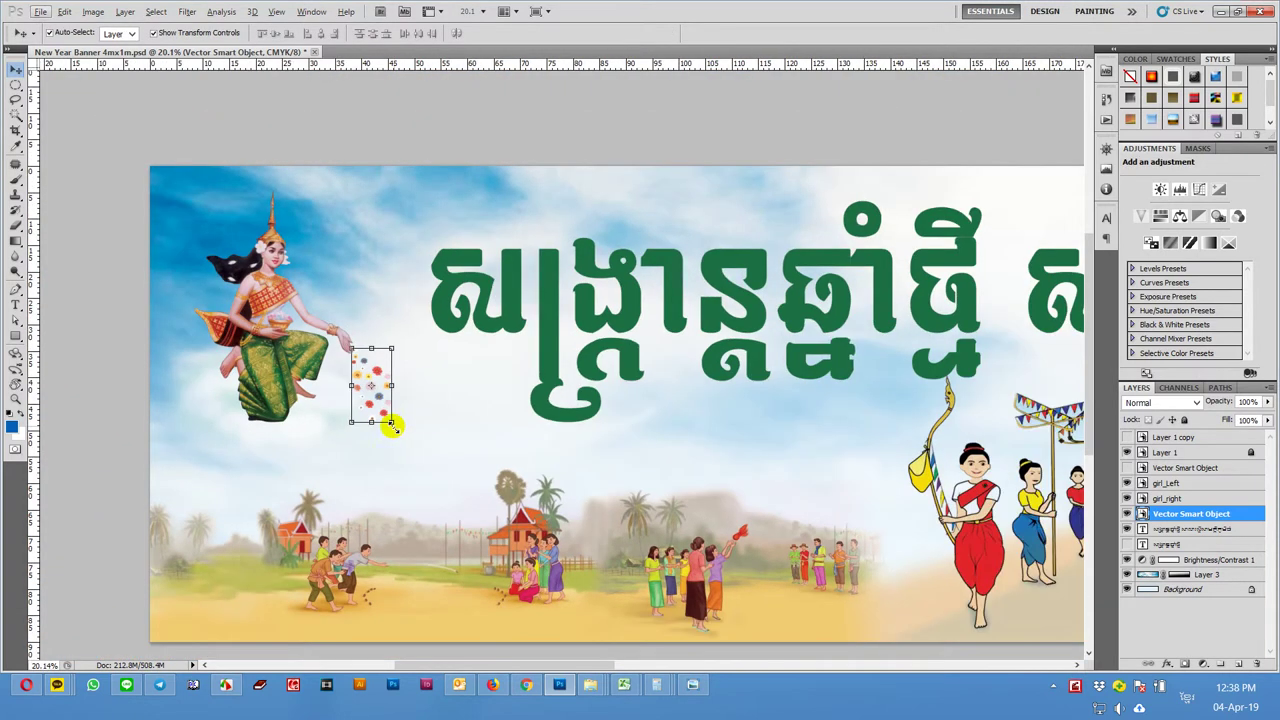
left_click(392, 423)
left_click_drag(392, 423, 405, 446)
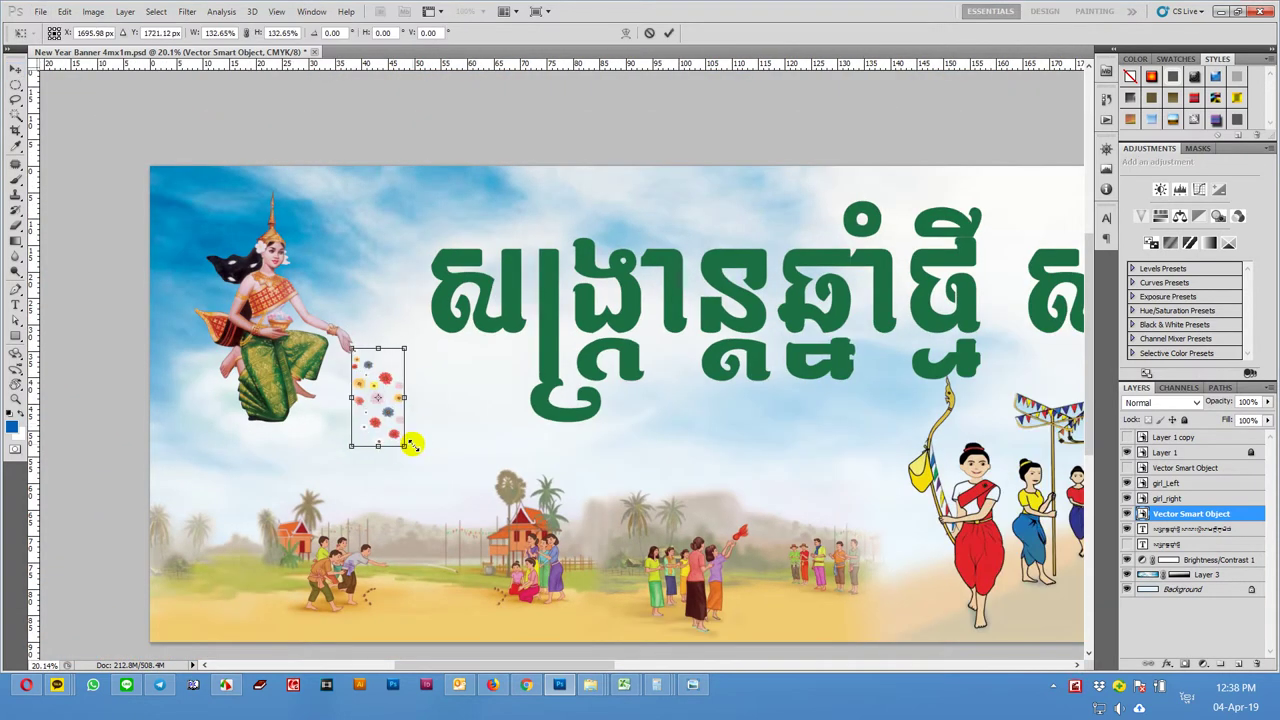
key("Return")
left_click(123, 342)
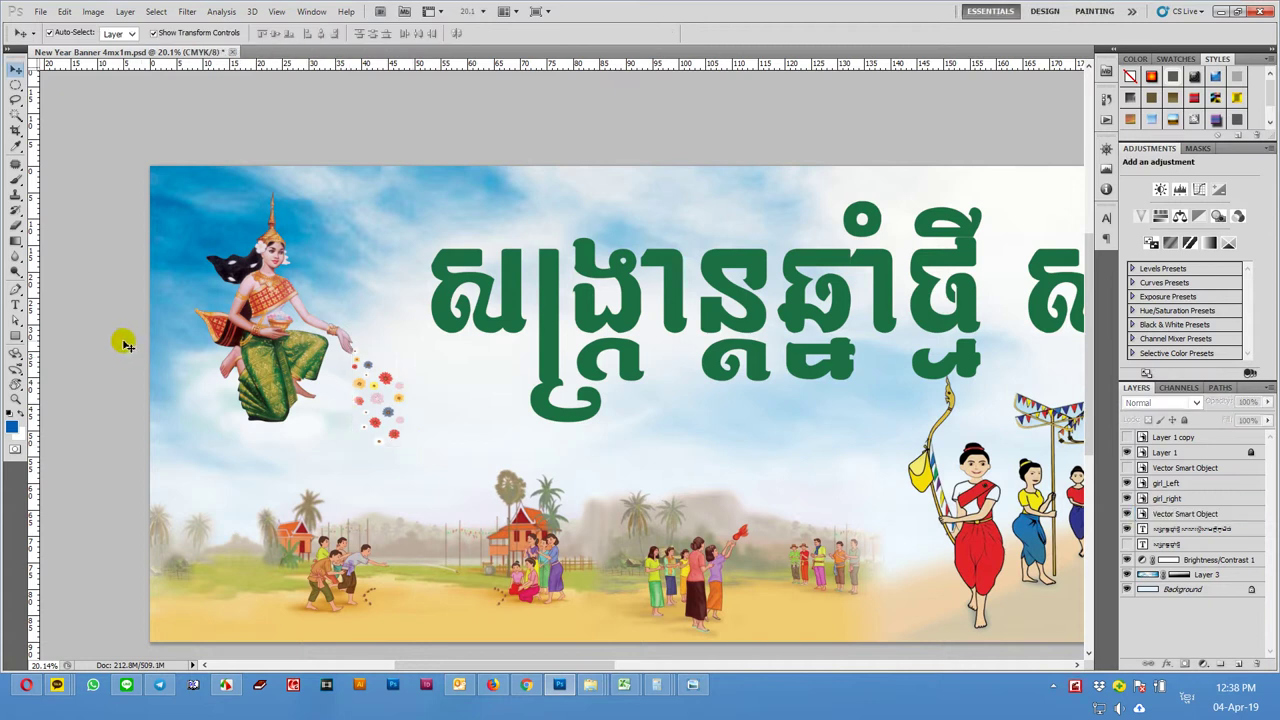
- Nudge the flowers under the dancer's fingers and bring their layer to the top
scroll(123, 340, "up", 1)
scroll(387, 360, "up", 2)
scroll(387, 360, "up", 2)
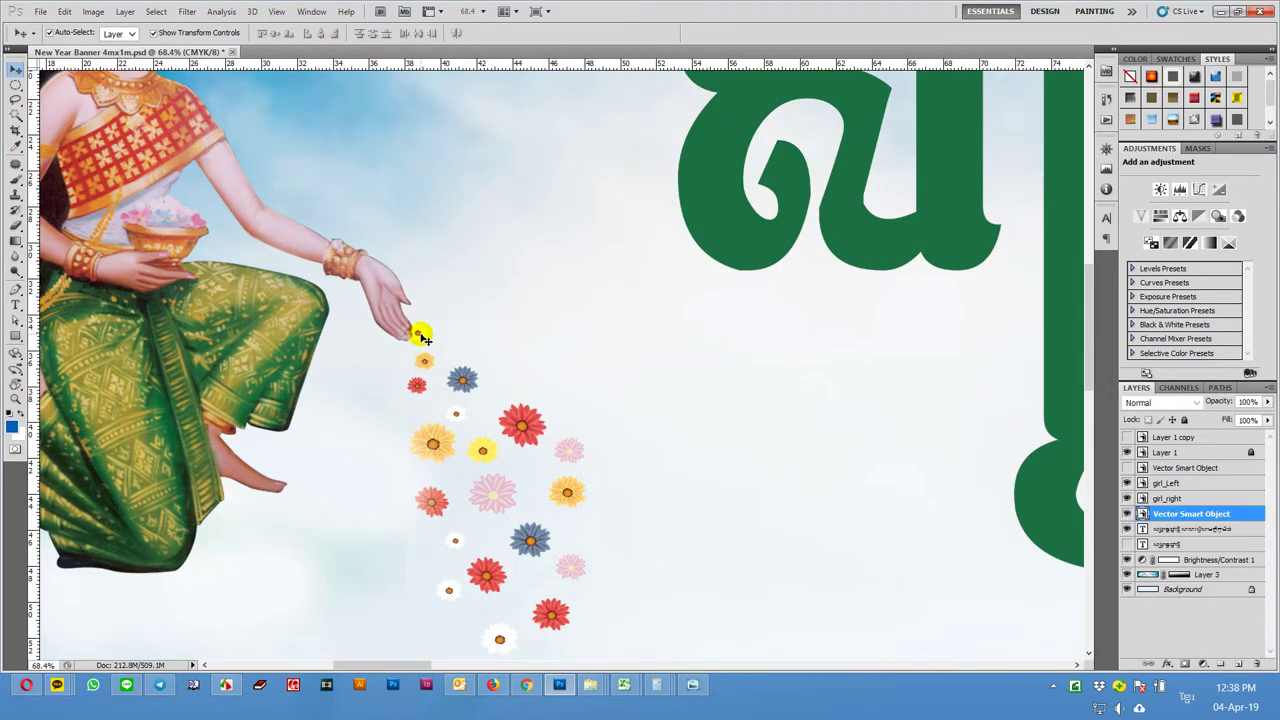
left_click_drag(425, 336, 408, 314)
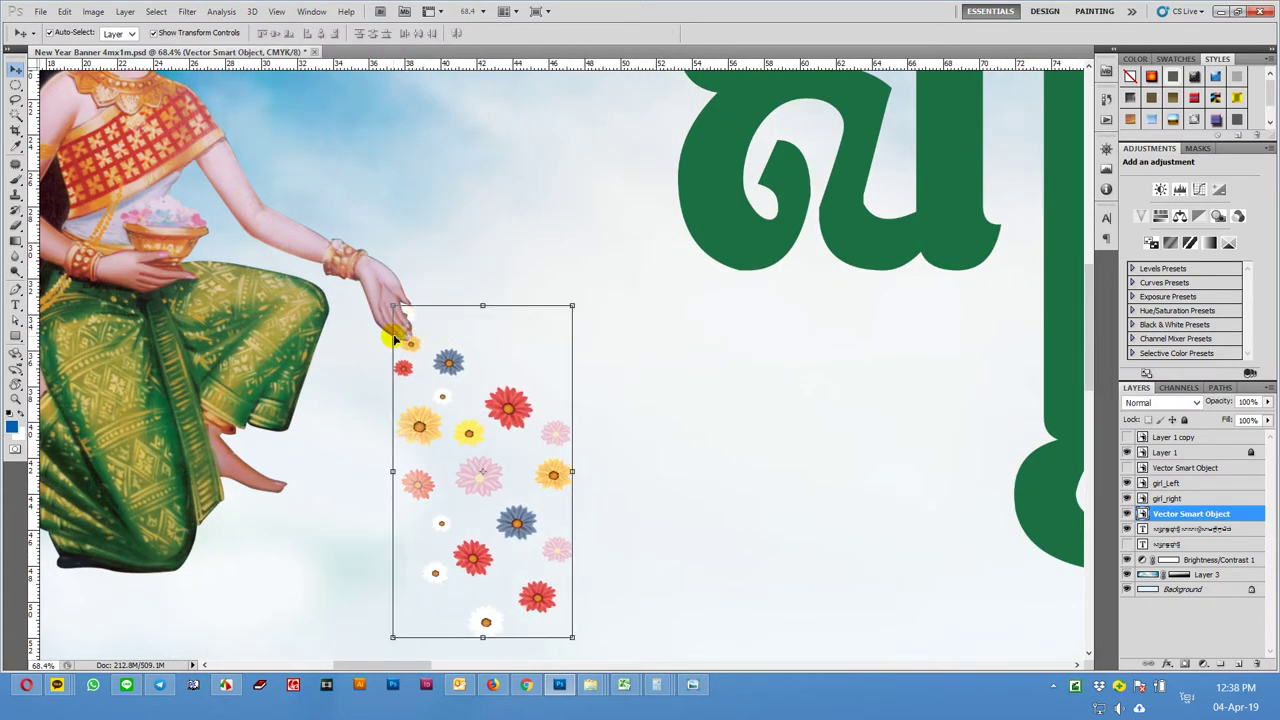
key("ctrl+shift+bracketright")
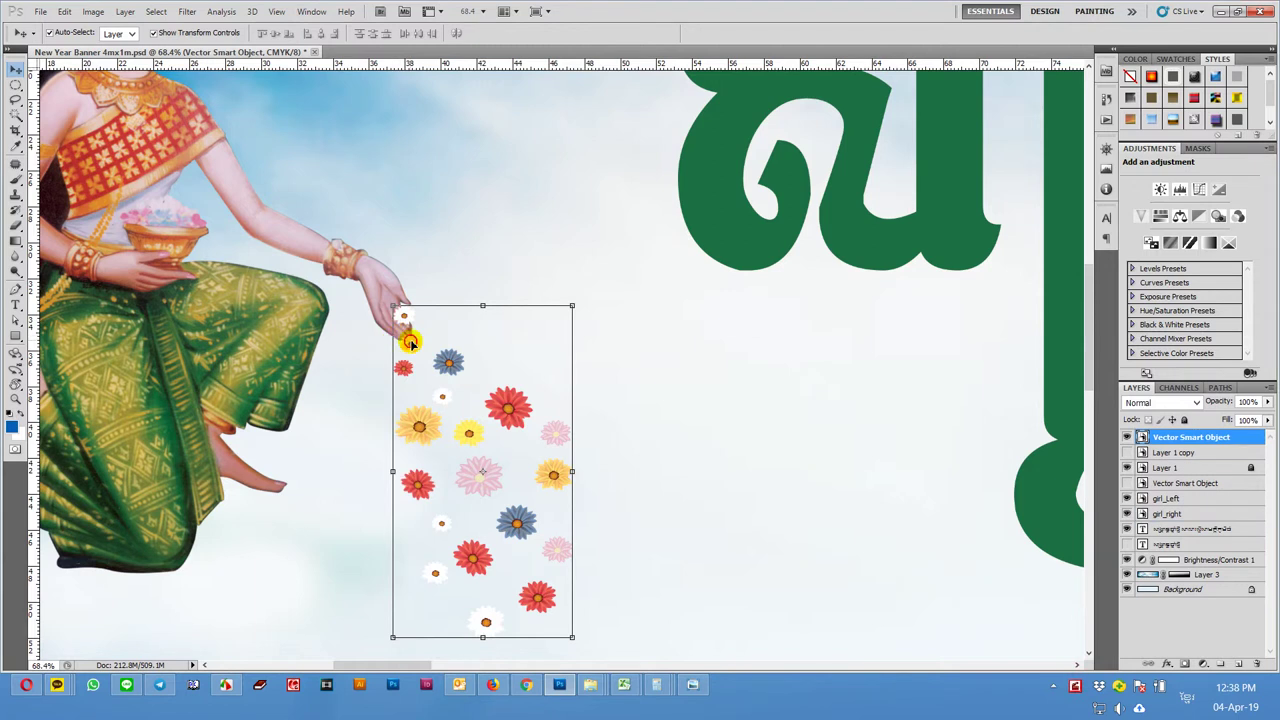
- Deselect the flower layer and view the banner at 100%
scroll(410, 343, "down", 2)
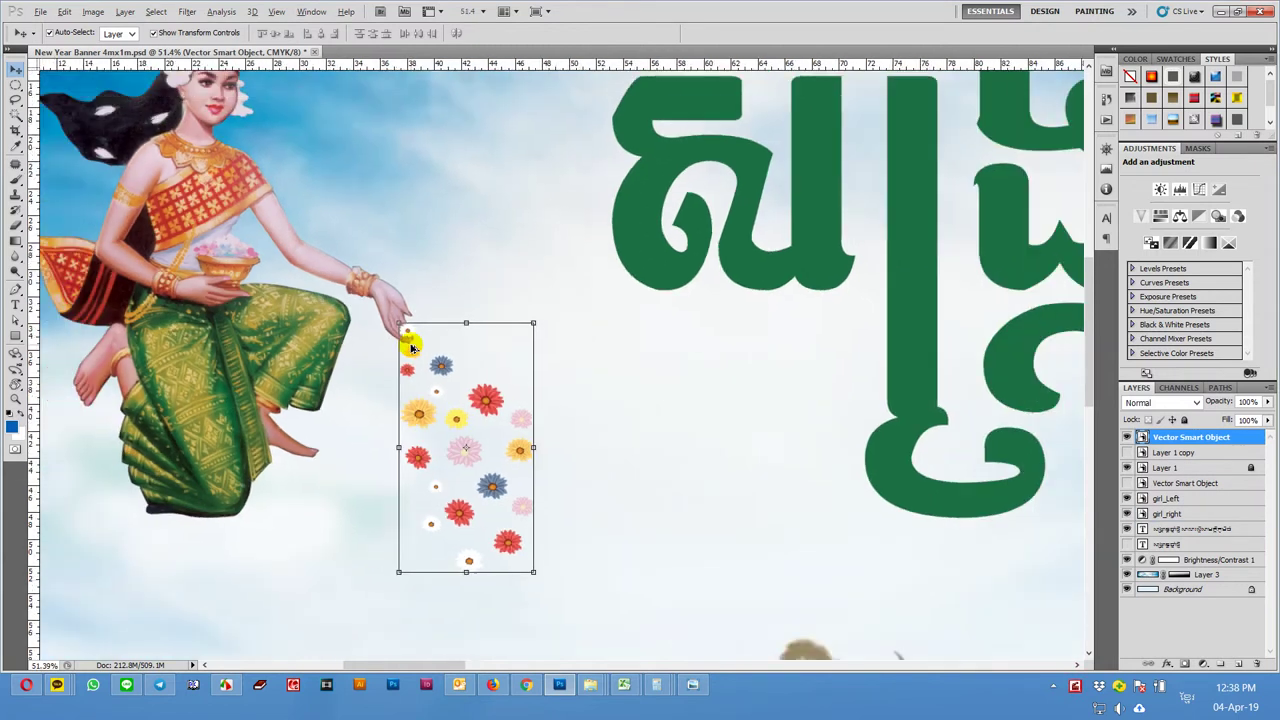
scroll(410, 343, "down", 3)
scroll(410, 343, "down", 1)
scroll(410, 343, "down", 1)
scroll(410, 343, "down", 1)
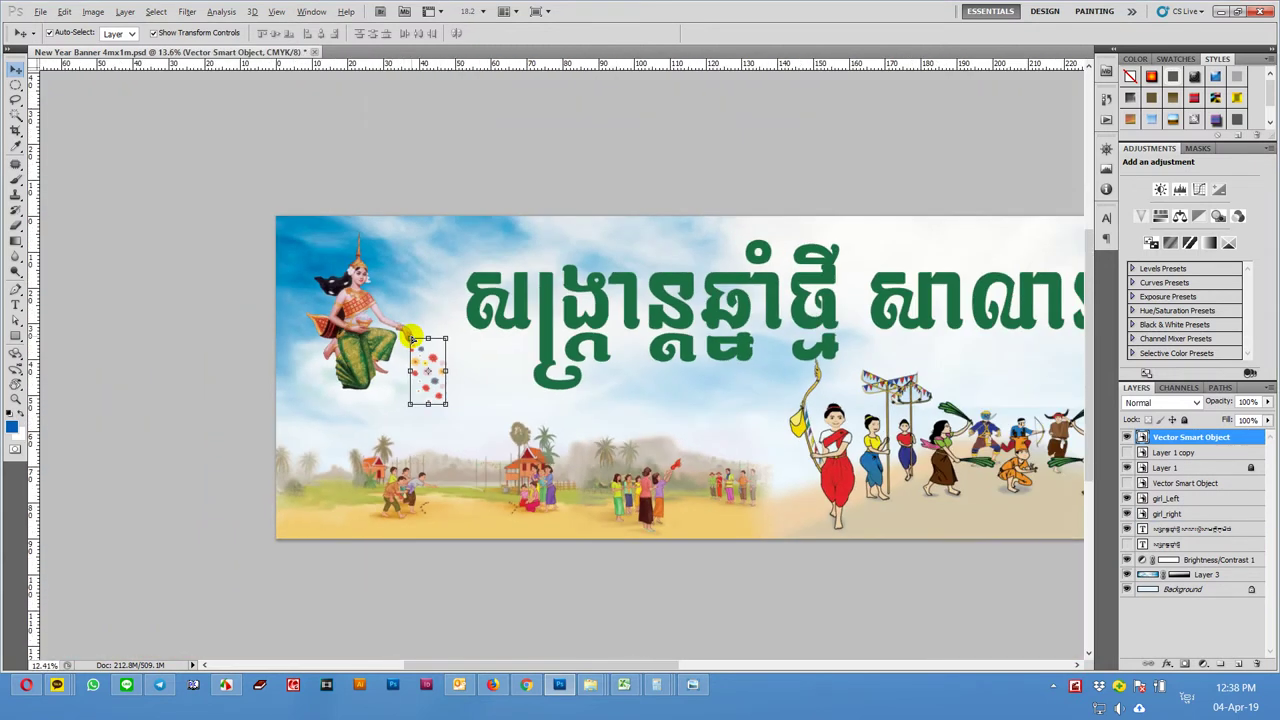
scroll(571, 363, "down", 1)
scroll(563, 366, "down", 1)
scroll(543, 371, "down", 1)
scroll(546, 377, "down", 2)
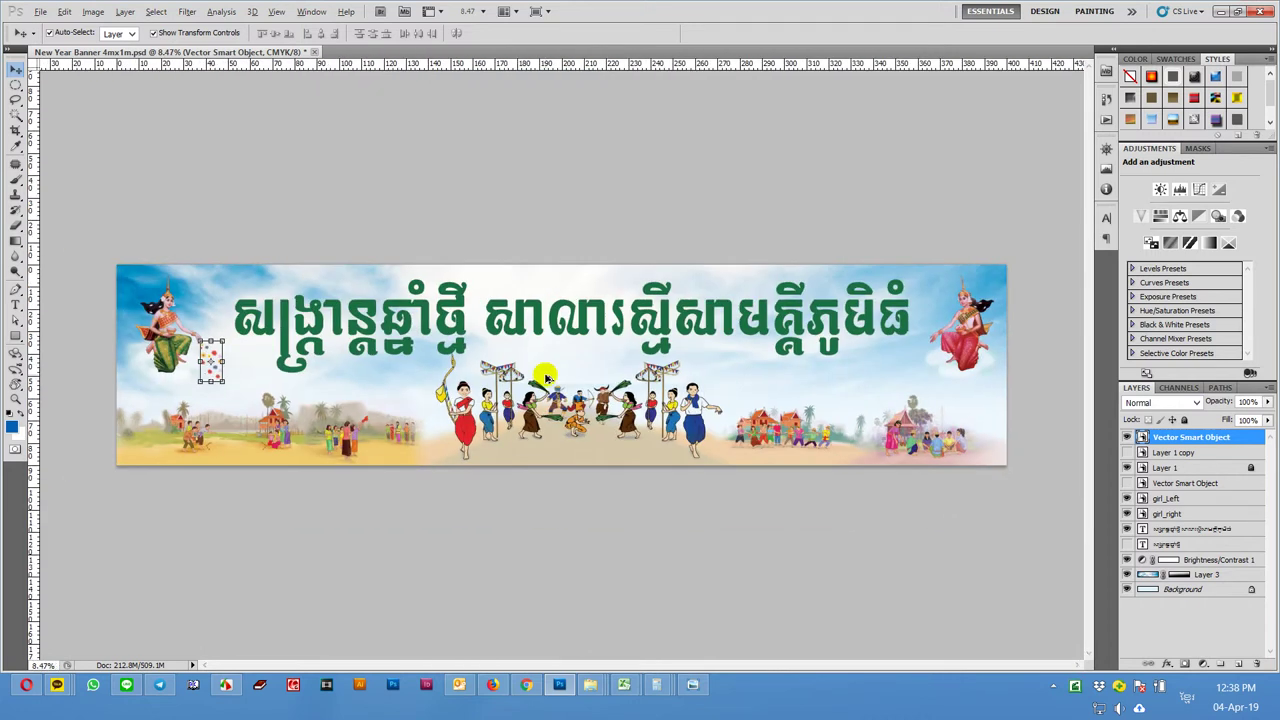
left_click(567, 507)
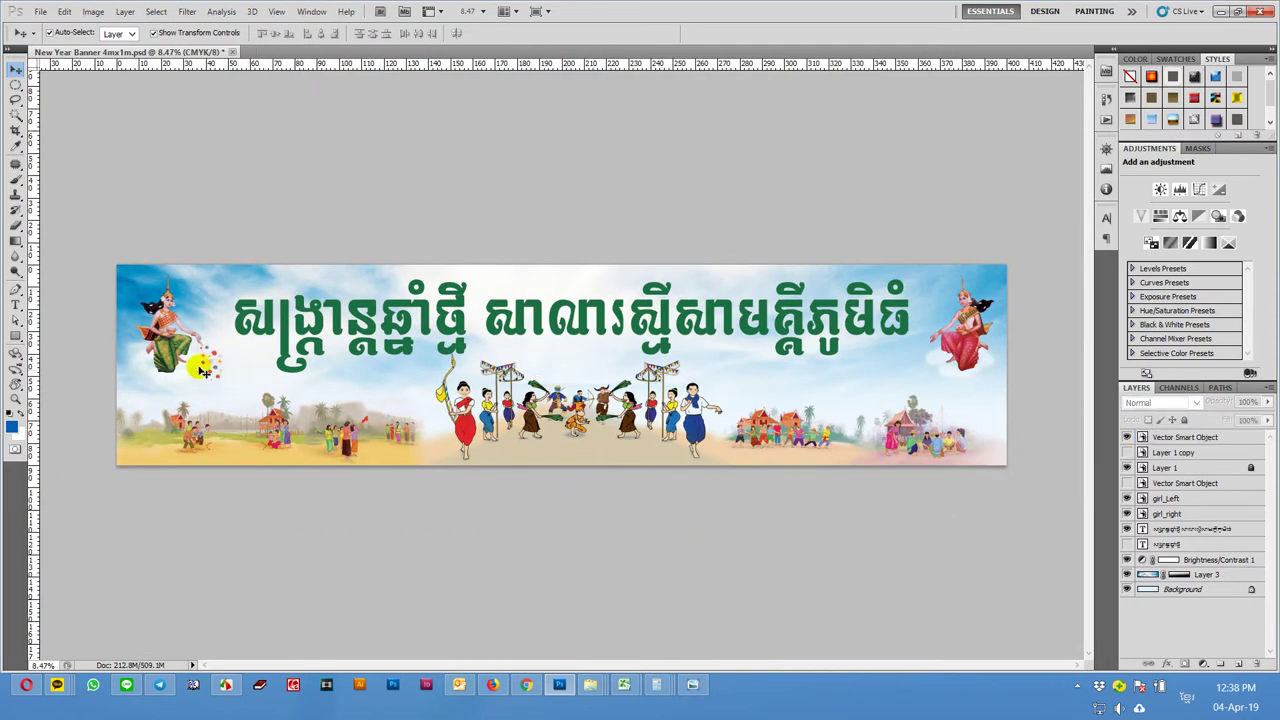
key("ctrl+plus")
key("ctrl+plus")
key("ctrl+plus")
key("ctrl+plus")
key("ctrl+plus")
key("ctrl+plus")
- Pan over the title and left dancer, then fit the whole banner on screen
mouse_move(126, 337)
left_mouse_down()
mouse_move(437, 306)
mouse_move(686, 569)
mouse_move(891, 377)
mouse_move(849, 317)
mouse_move(531, 354)
mouse_move(772, 540)
left_mouse_up()
key("ctrl+r")
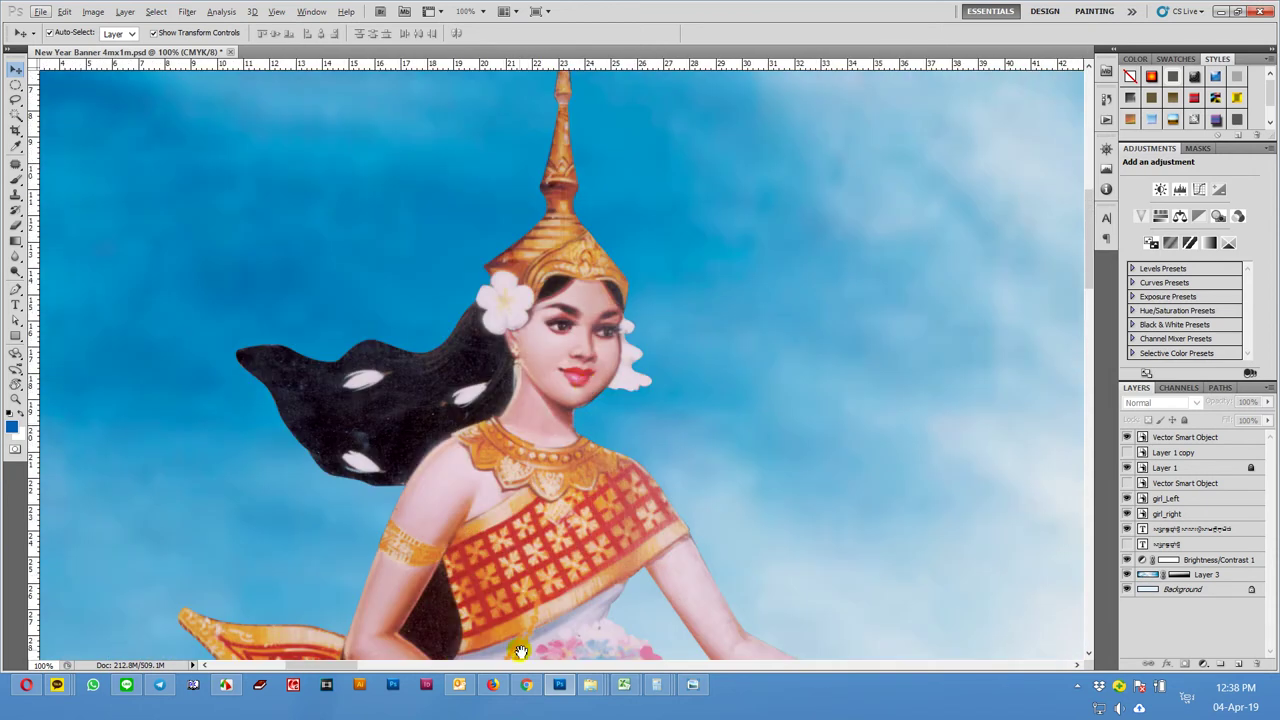
mouse_move(608, 408)
left_mouse_down()
mouse_move(594, 527)
mouse_move(606, 80)
left_mouse_up()
mouse_move(629, 560)
left_mouse_down()
mouse_move(629, 329)
mouse_move(449, 349)
left_mouse_up()
mouse_move(818, 460)
left_mouse_down()
mouse_move(506, 94)
mouse_move(829, 420)
mouse_move(787, 435)
left_mouse_up()
key("ctrl+0")
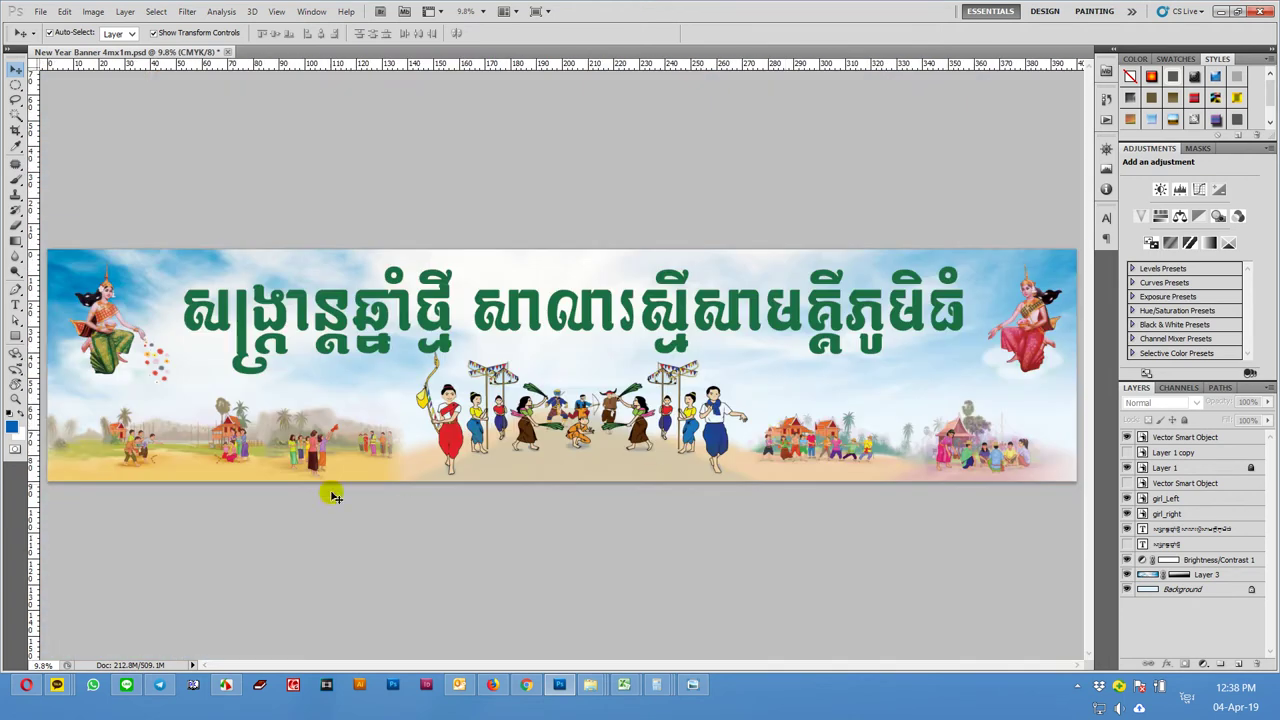
- Duplicate the left dancer's flower cluster beside the right dancer
left_click(153, 369)
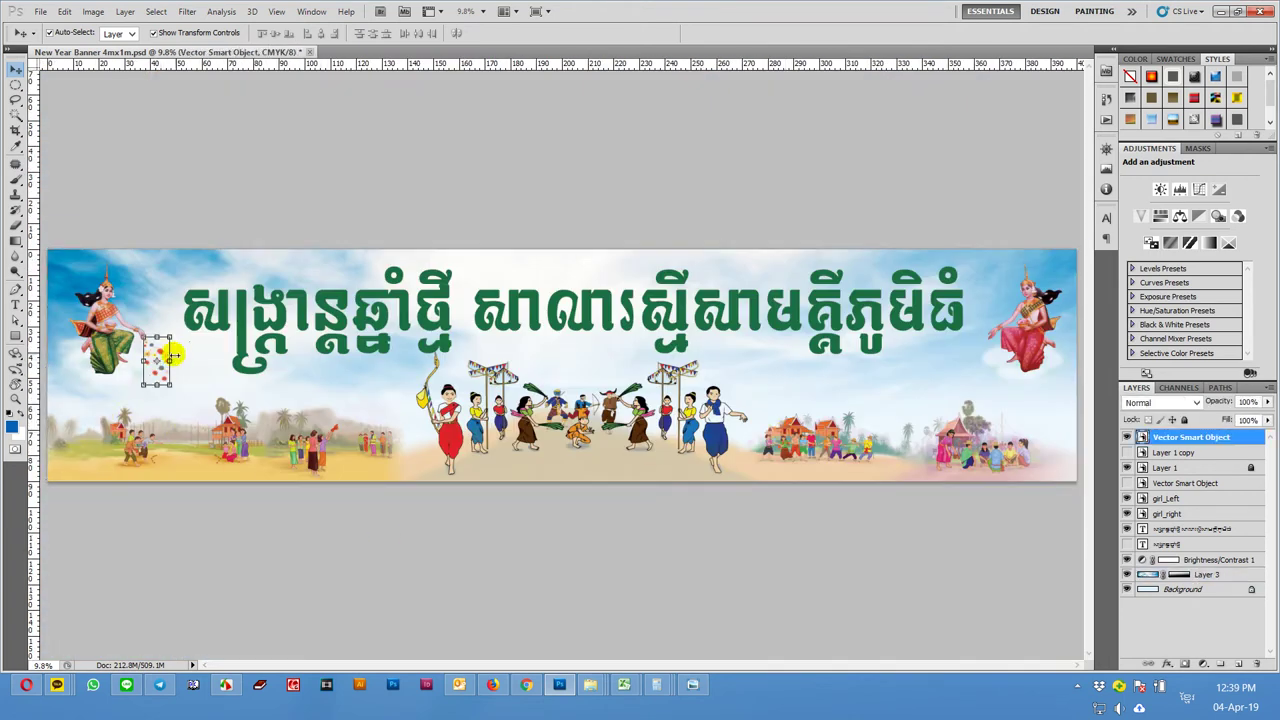
left_click_drag(160, 354, 992, 368)
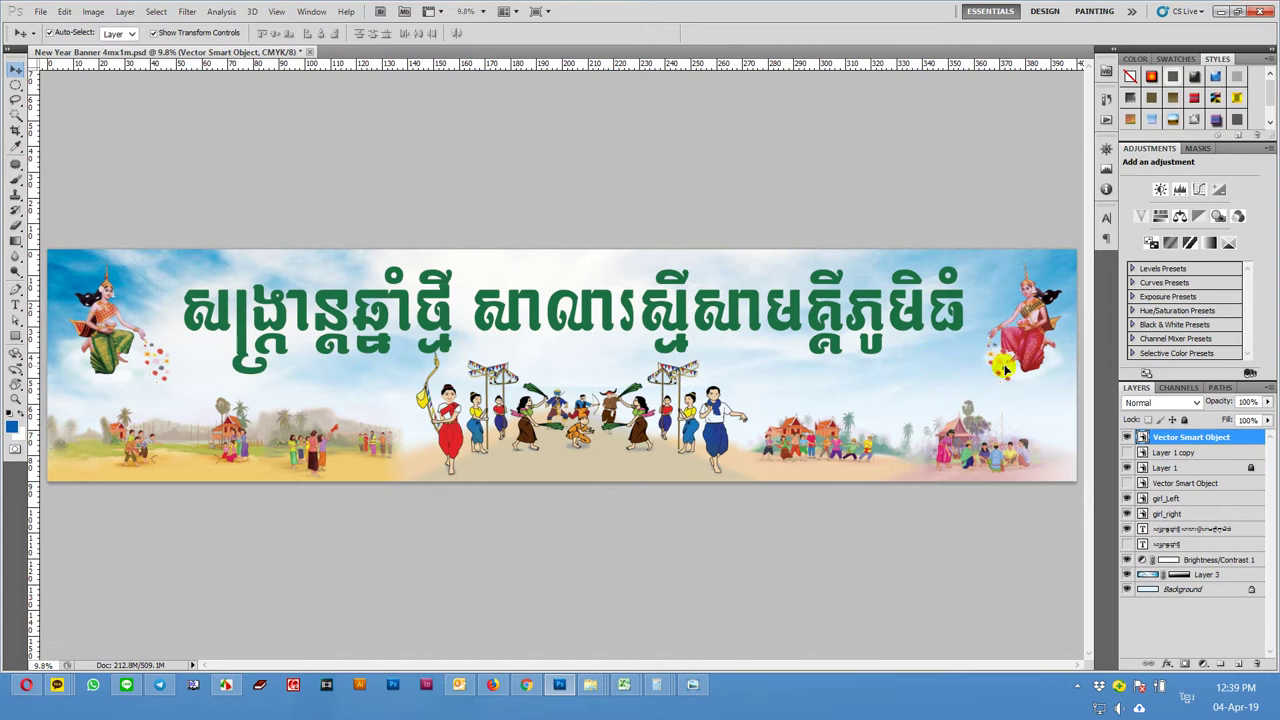
scroll(1000, 365, "up", 2)
scroll(990, 360, "up", 2)
scroll(978, 355, "up", 1)
left_click_drag(977, 356, 612, 313)
- Flip the copied flowers horizontally and move them left under the right dancer's hand
key("ctrl+t")
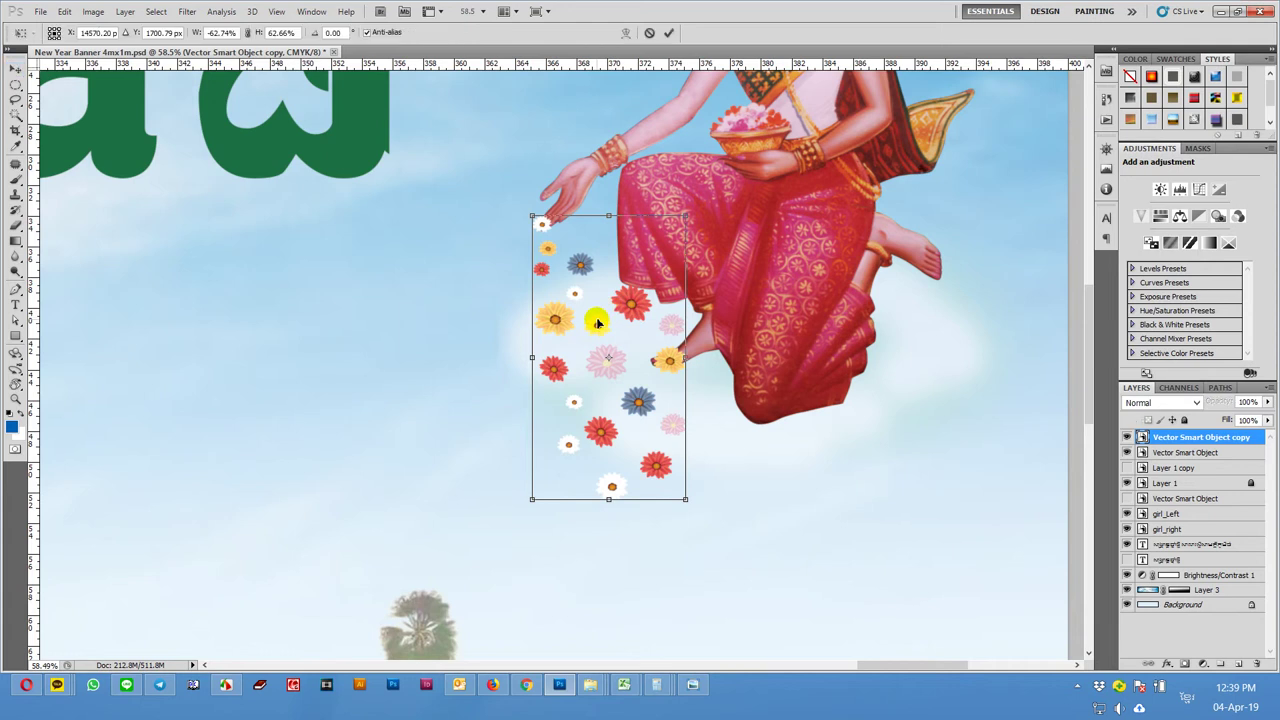
left_click(41, 11)
mouse_move(64, 11)
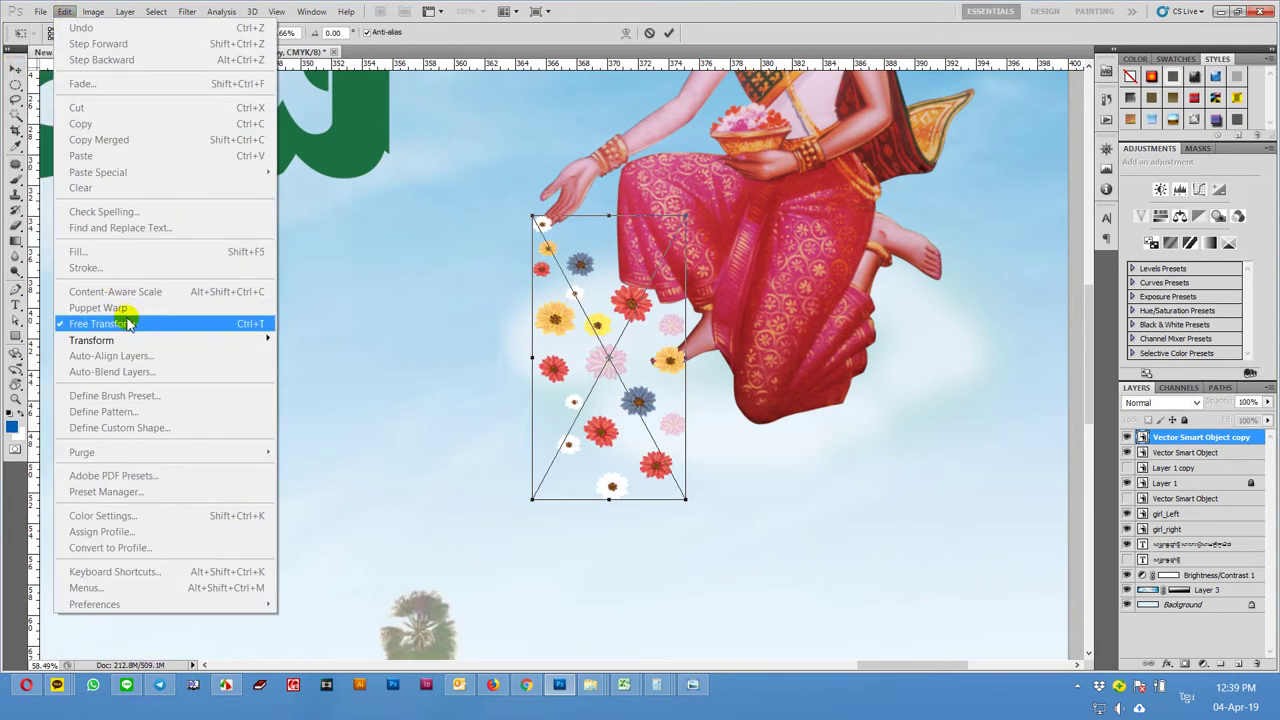
left_click(565, 316)
right_click(571, 318)
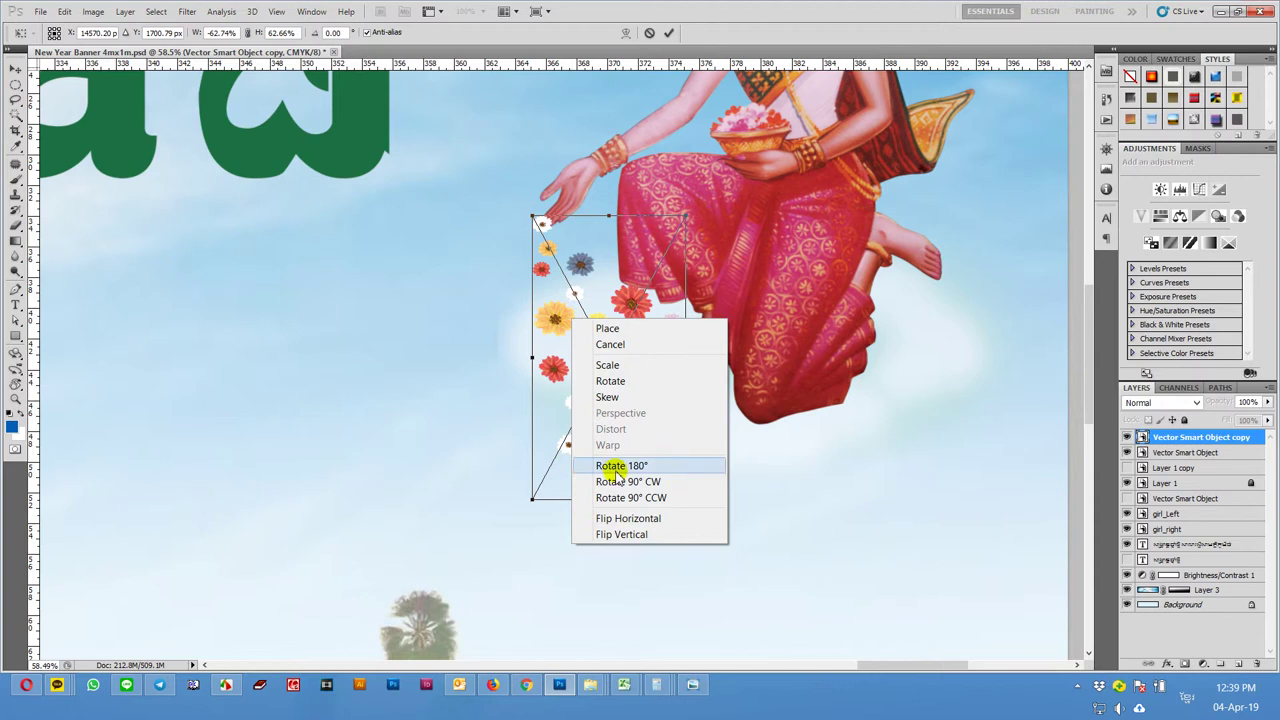
left_click(638, 519)
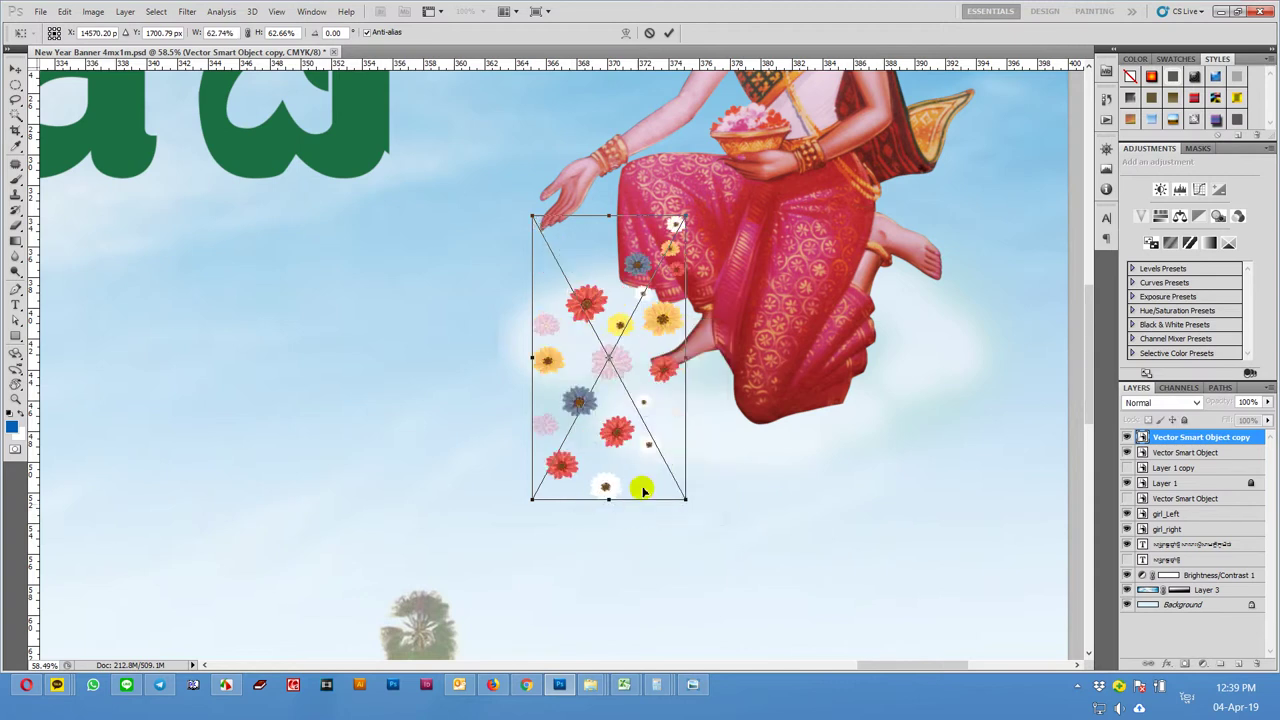
left_click_drag(668, 320, 525, 304)
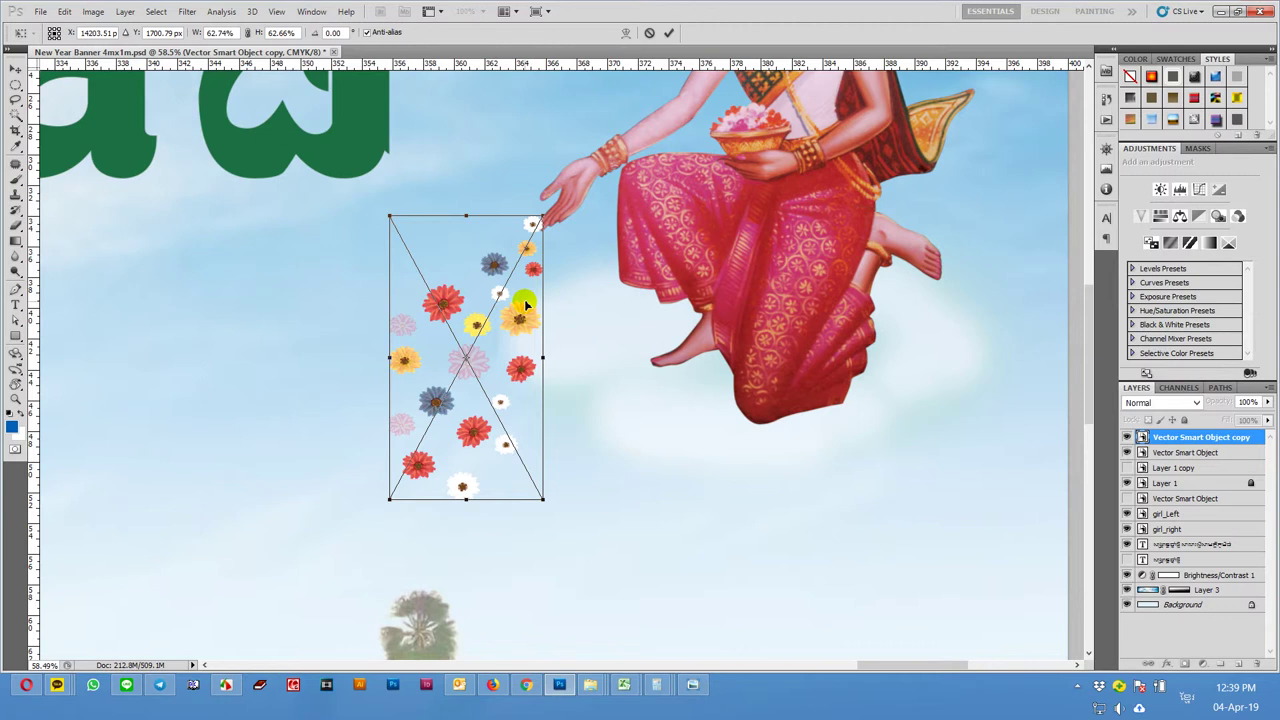
key("Return")
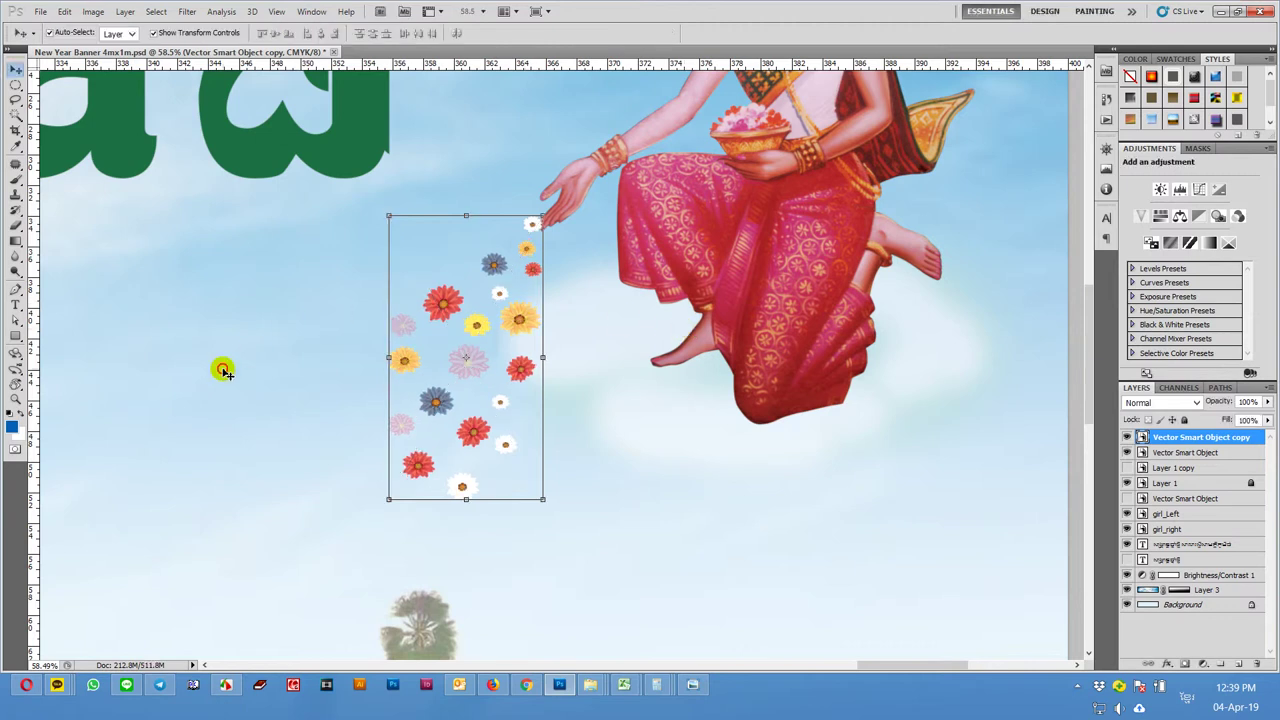
- Try nudging the copied flowers, undo the move, and select the Khmer title
left_click(222, 368)
left_click(525, 224)
left_click_drag(538, 228, 523, 246)
left_click(611, 263)
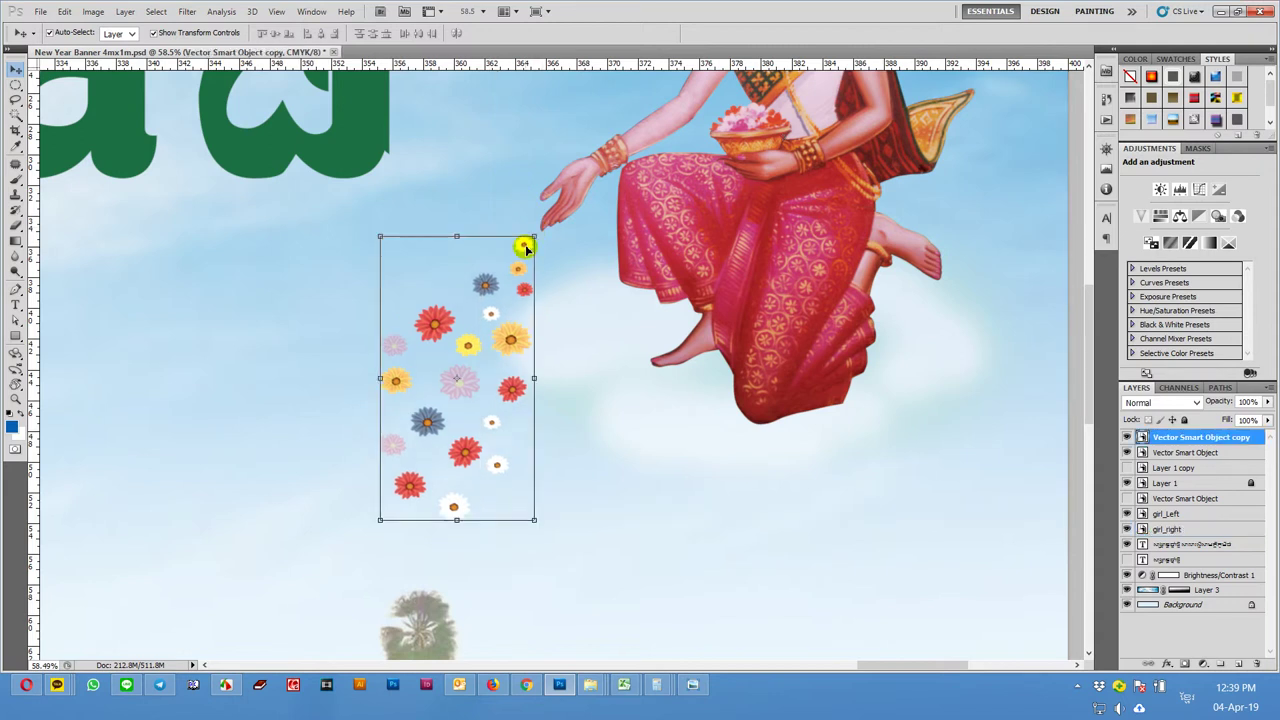
key("ctrl+z")
left_click(240, 271)
- Nudge a small flower slightly right and down
scroll(279, 259, "down", 3)
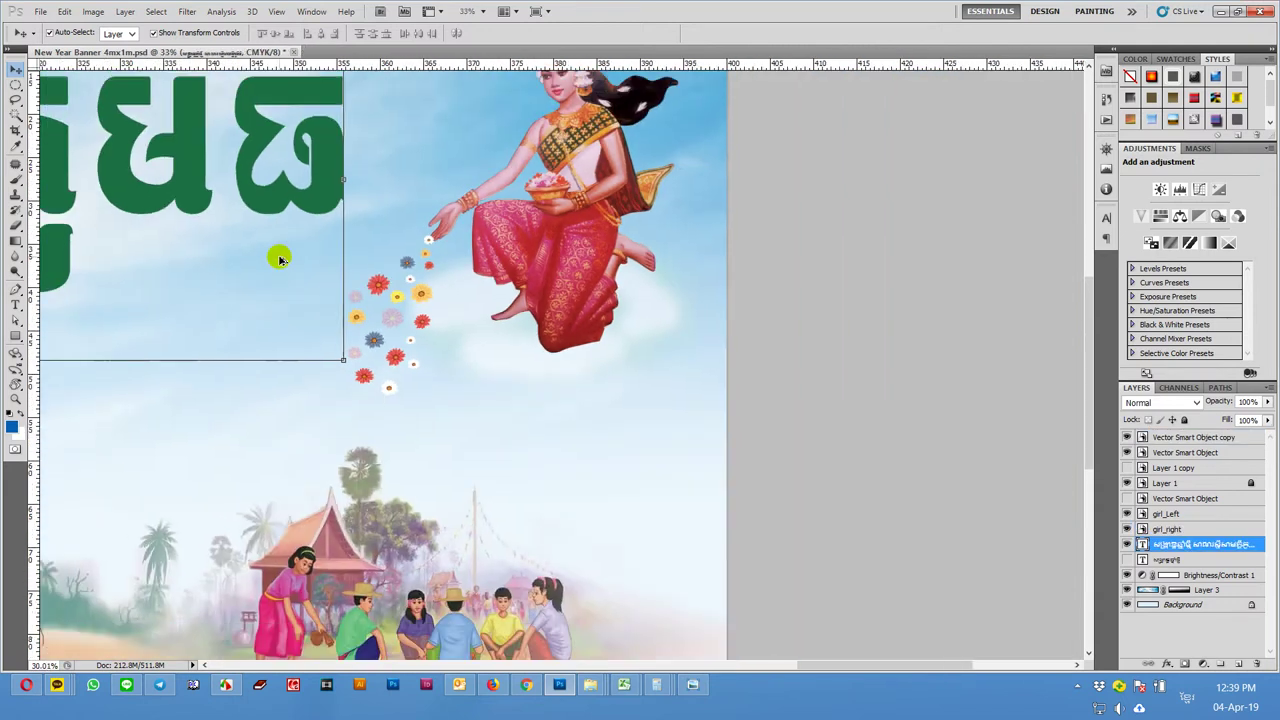
left_click(903, 274)
scroll(820, 263, "down", 2)
scroll(820, 263, "down", 2)
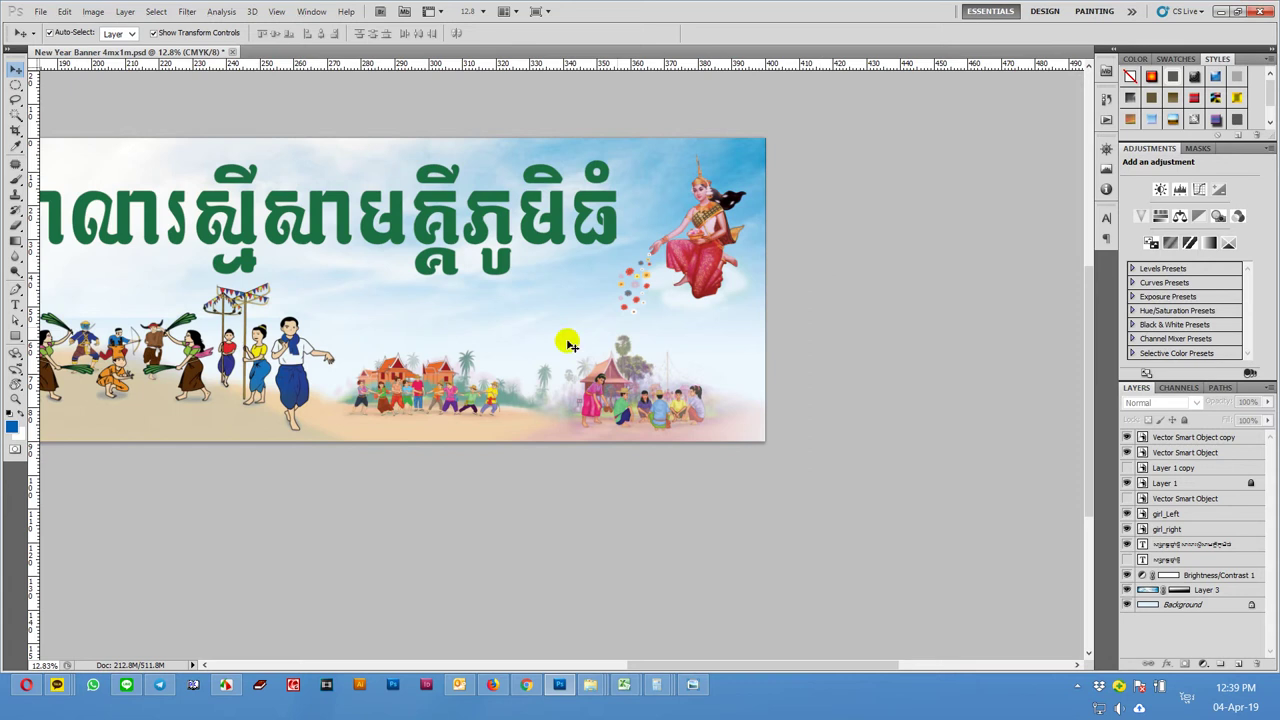
left_click_drag(166, 486, 828, 440)
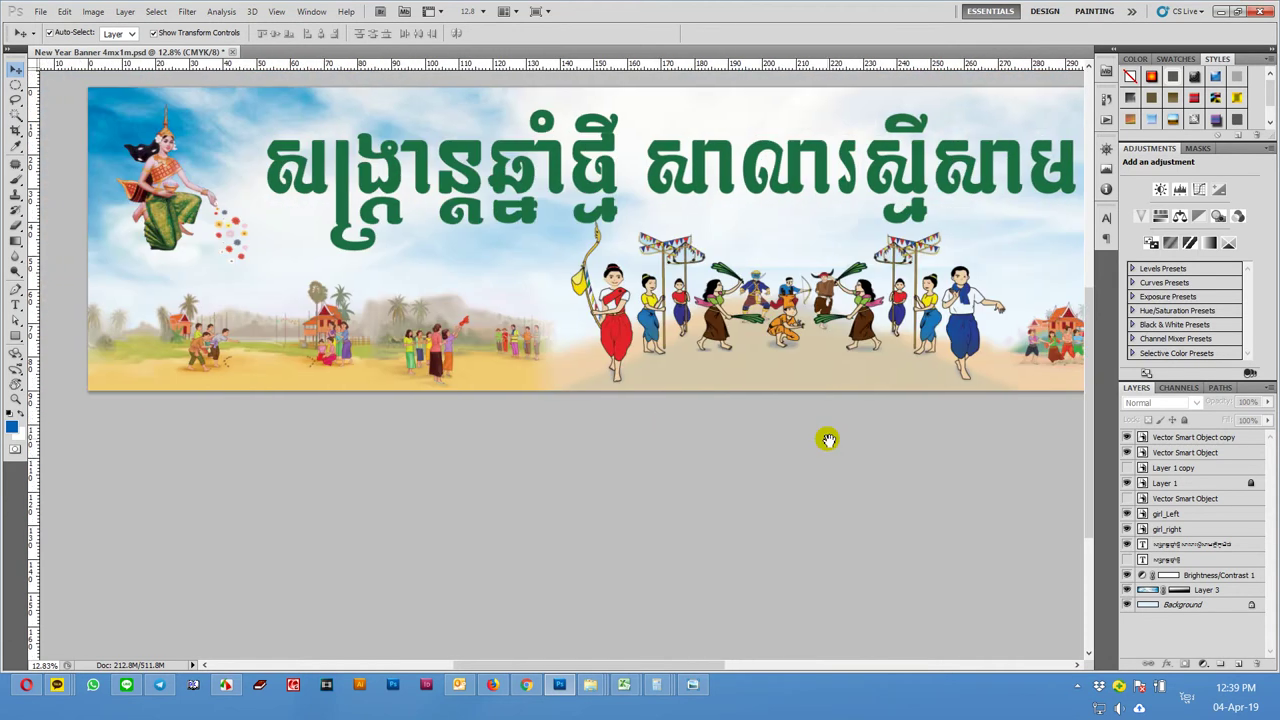
scroll(220, 160, "up", 2)
scroll(240, 200, "up", 2)
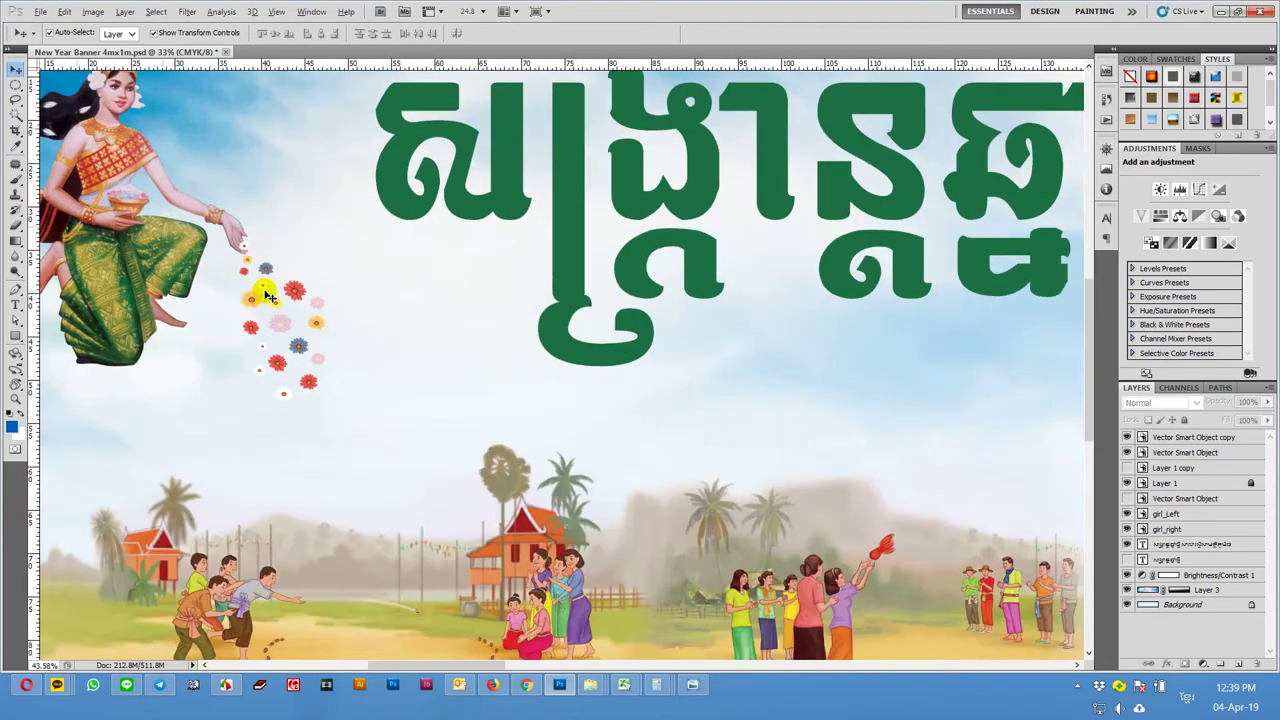
scroll(270, 240, "up", 2)
left_click_drag(278, 249, 290, 258)
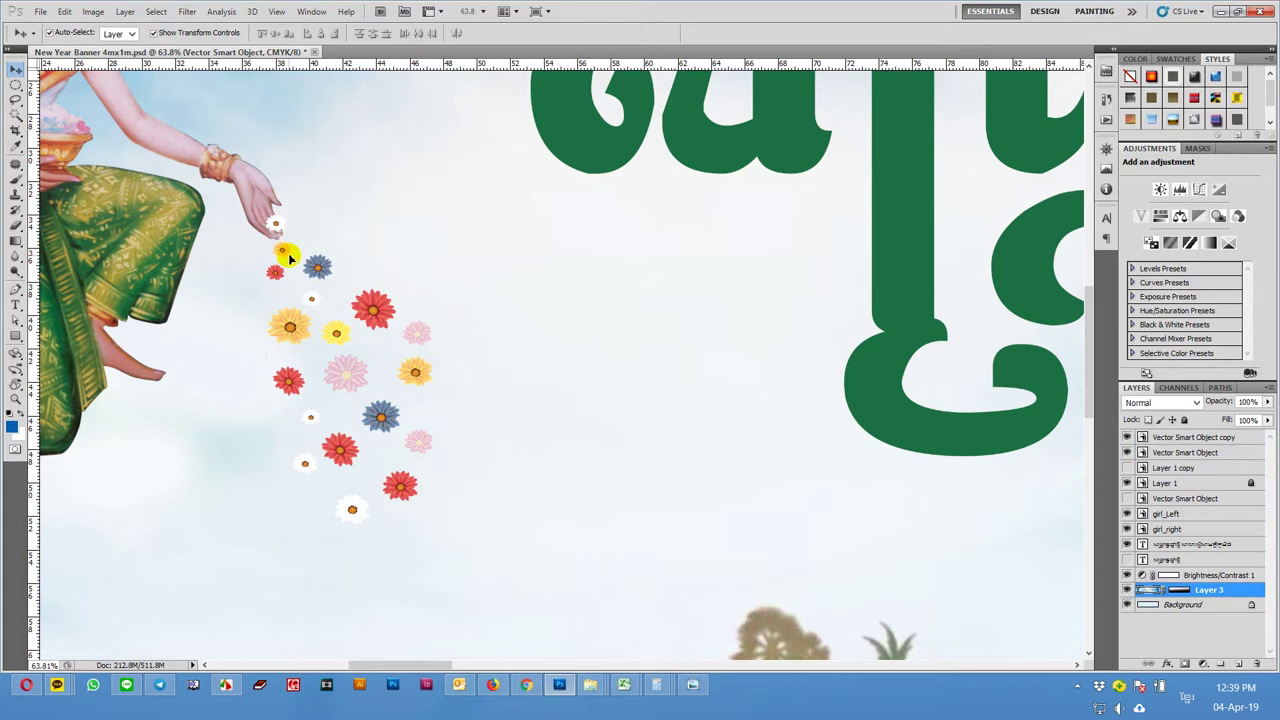
- Move the Khmer title slightly down and leave its layer active
scroll(317, 257, "down", 4)
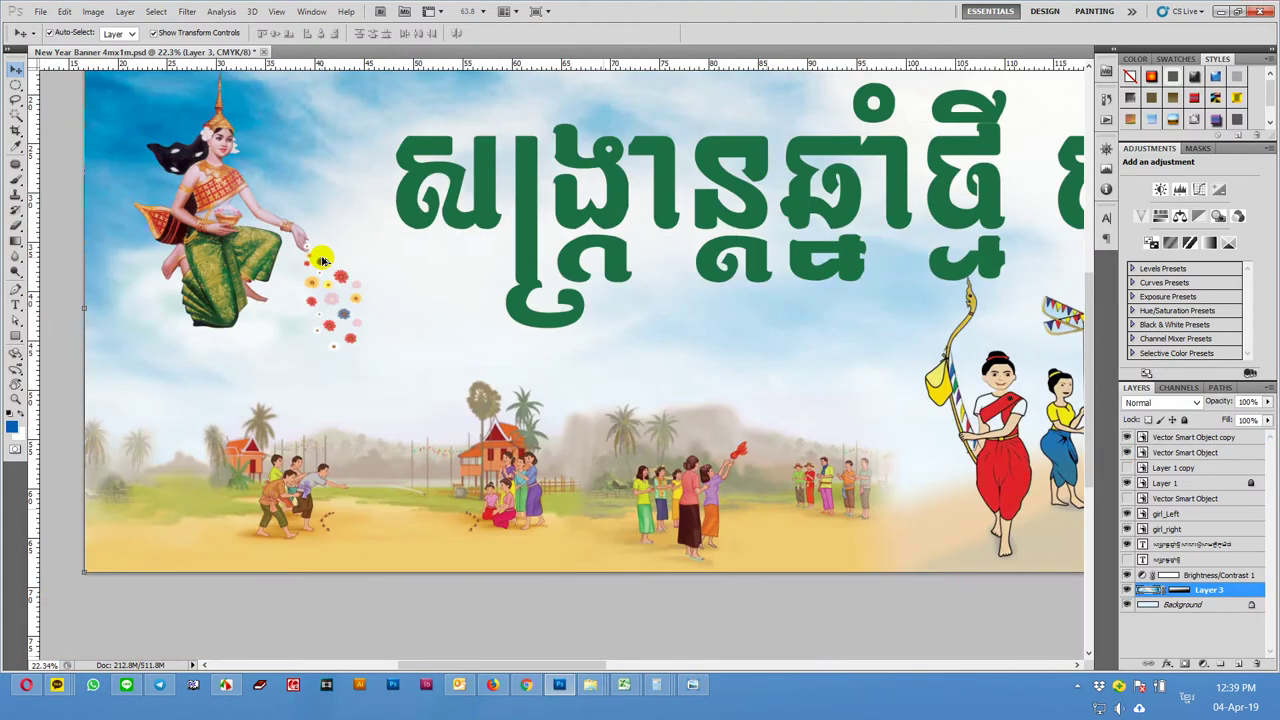
scroll(317, 257, "down", 3)
left_click(600, 497)
mouse_move(851, 591)
left_mouse_down()
mouse_move(621, 595)
mouse_move(719, 595)
left_mouse_up()
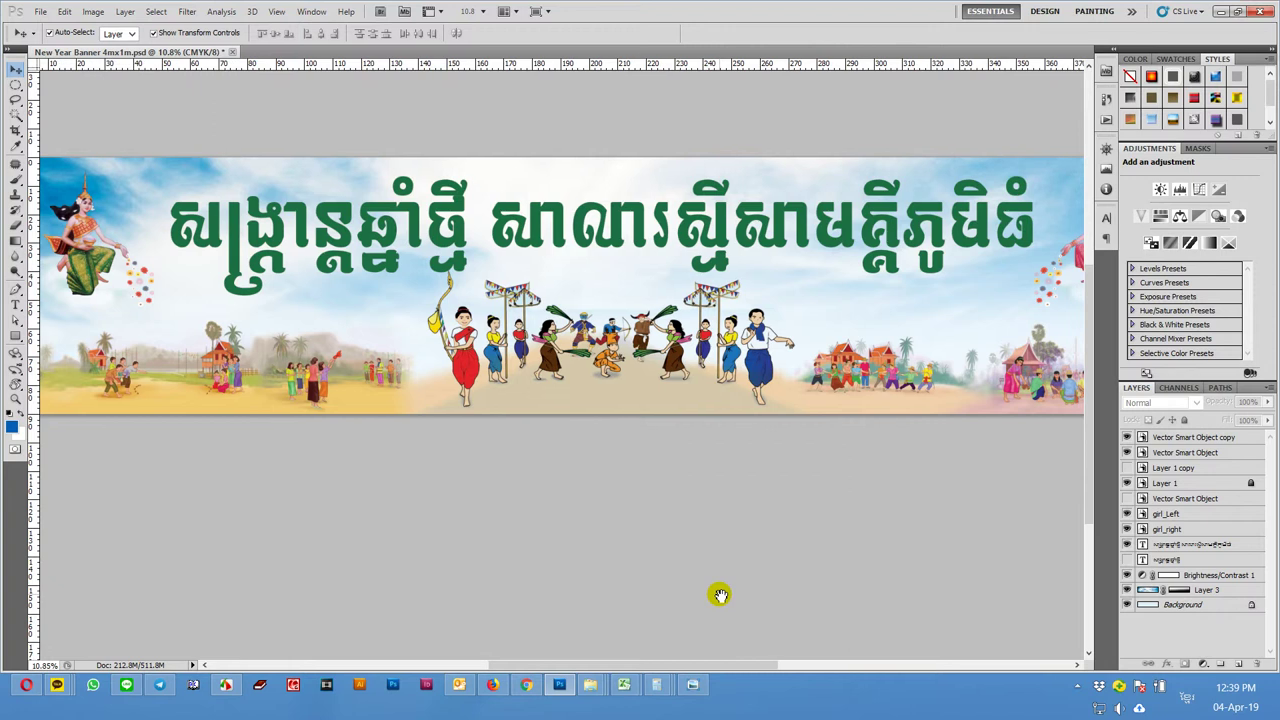
left_click(700, 235)
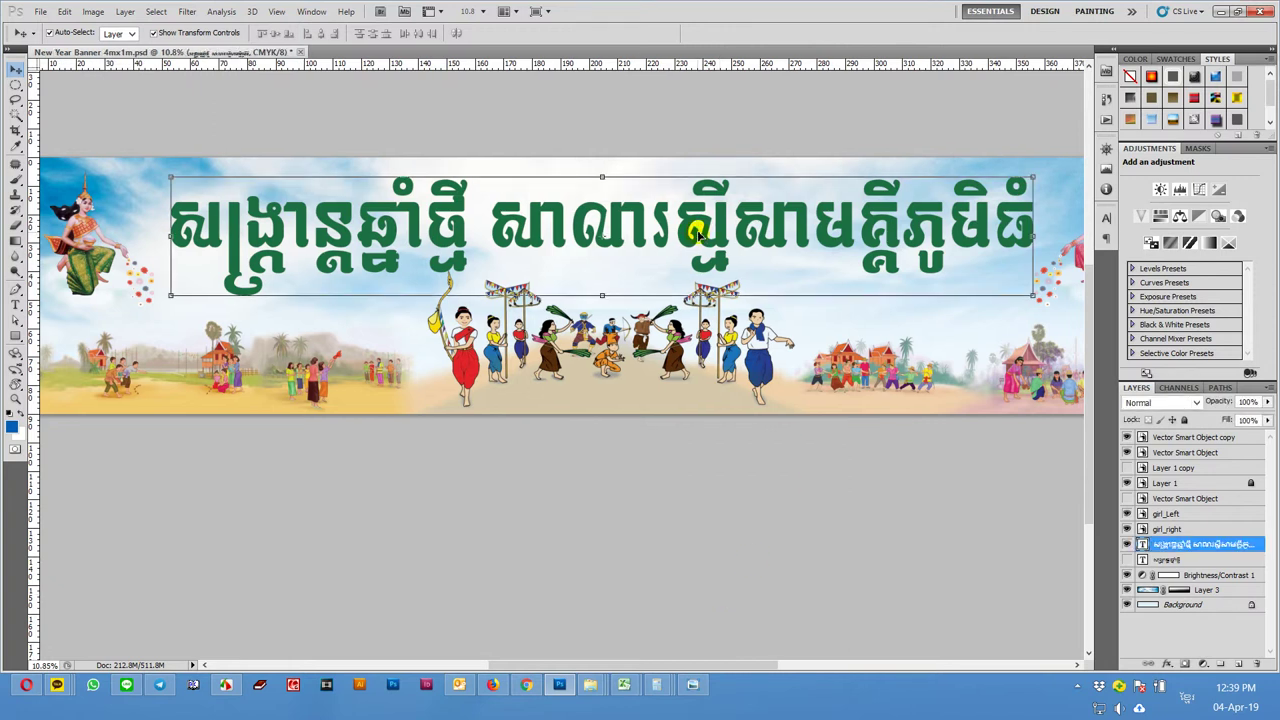
left_click_drag(701, 233, 703, 236)
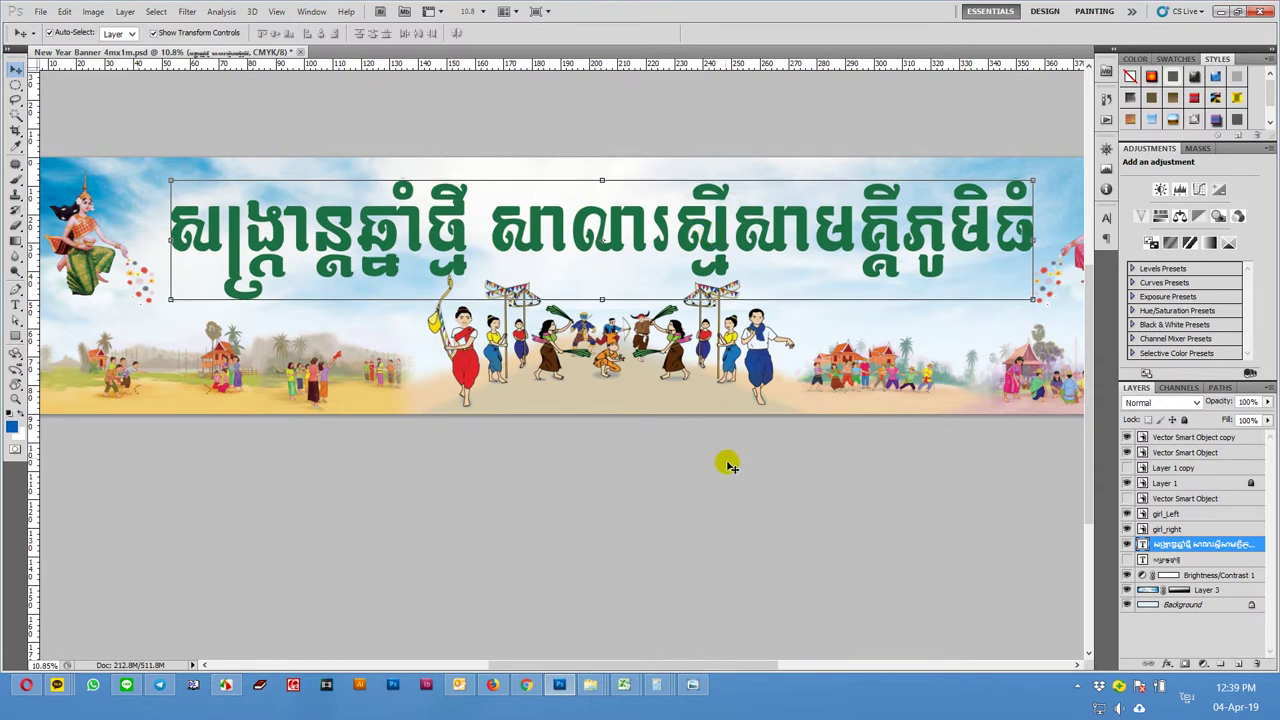
left_click(849, 503)
left_click_drag(849, 503, 798, 504)
left_click(757, 250)
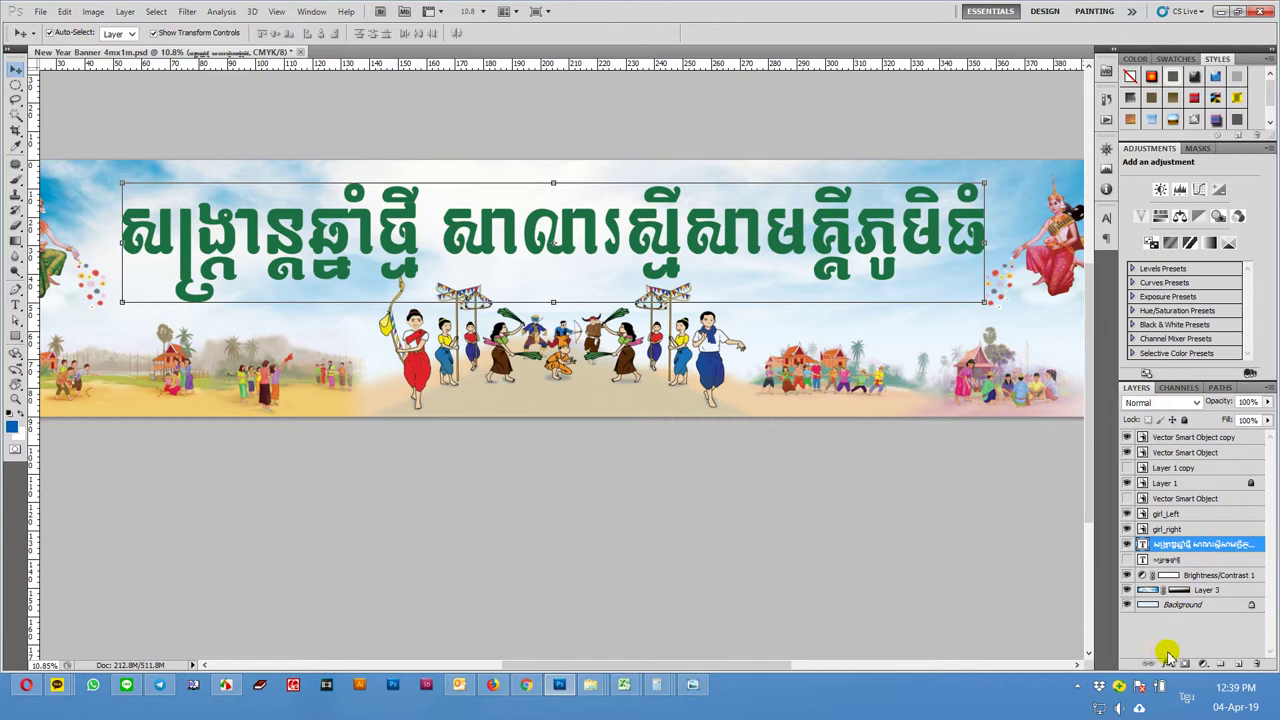
- Add a dark blue Color Overlay (C100 M80) to the Khmer title
left_click(1166, 664)
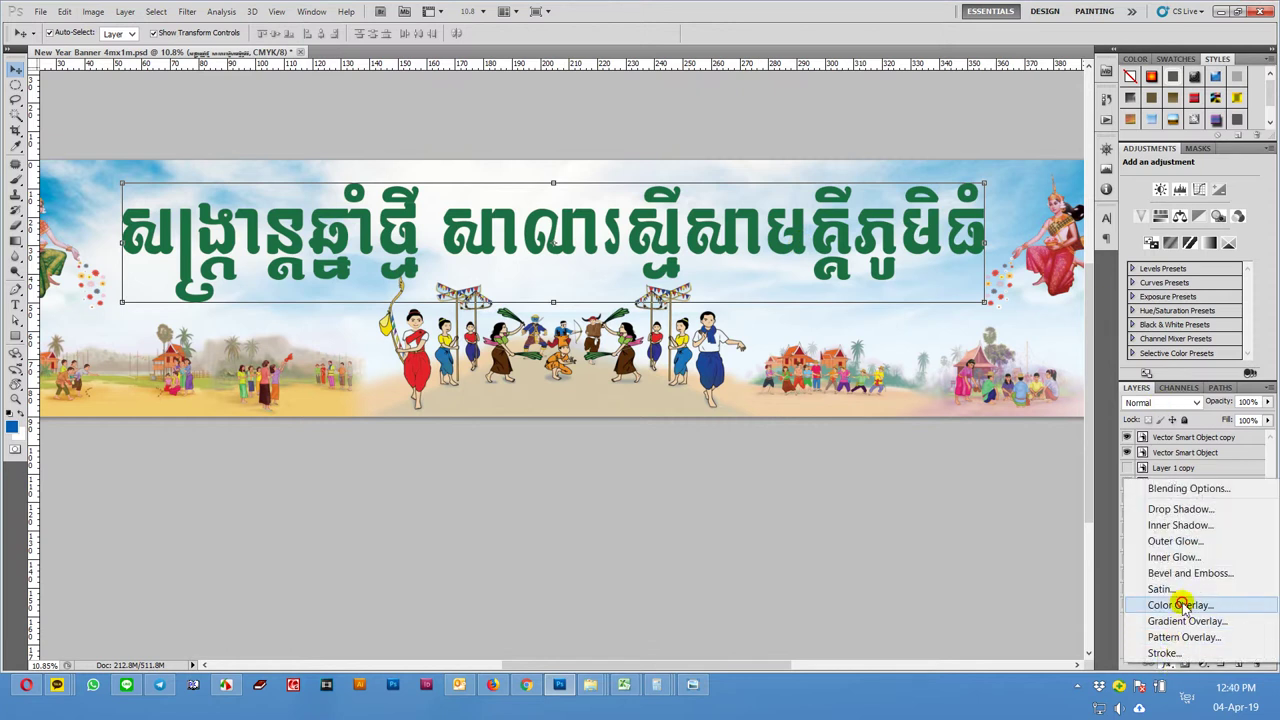
left_click(1181, 605)
left_click(1180, 370)
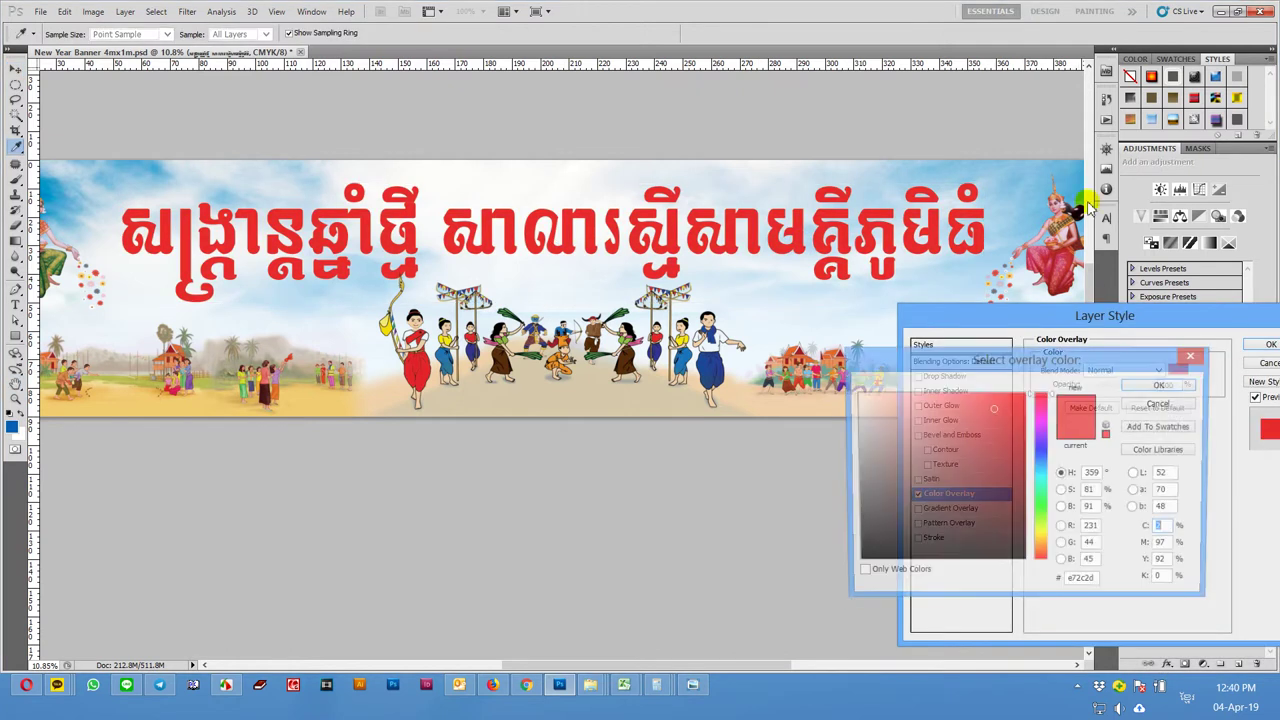
left_click(1084, 214)
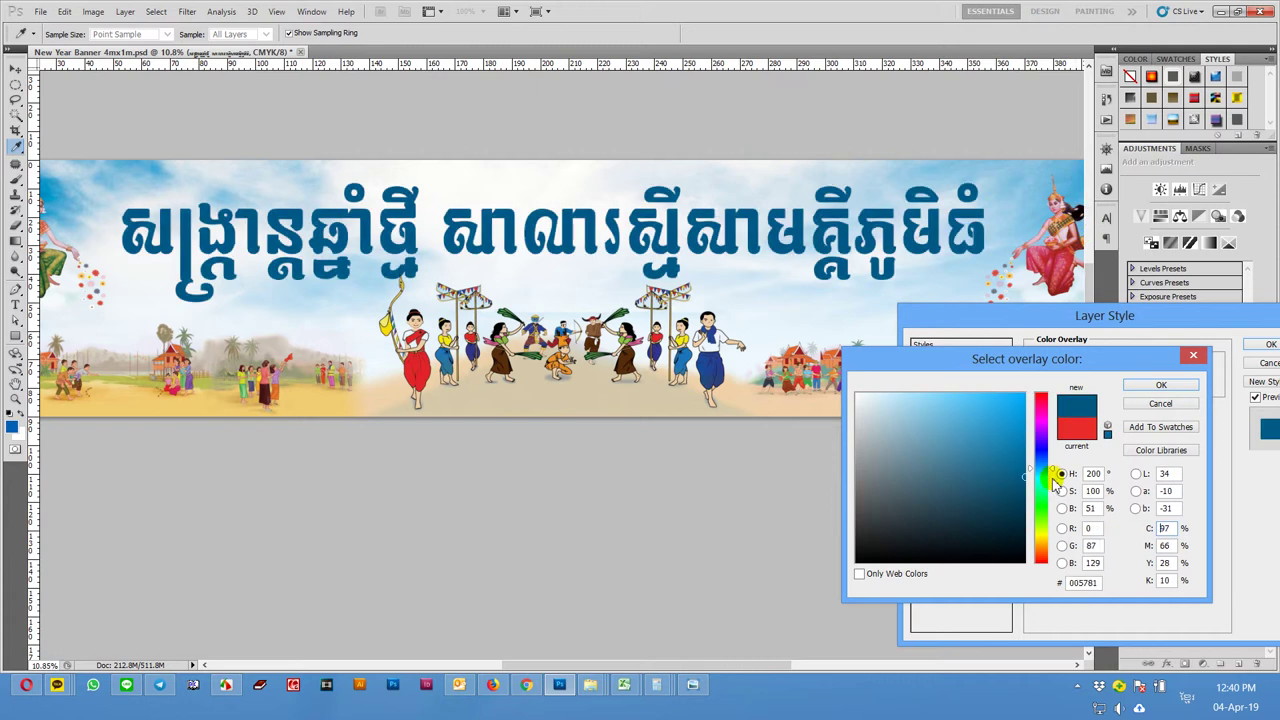
double_click(1165, 528)
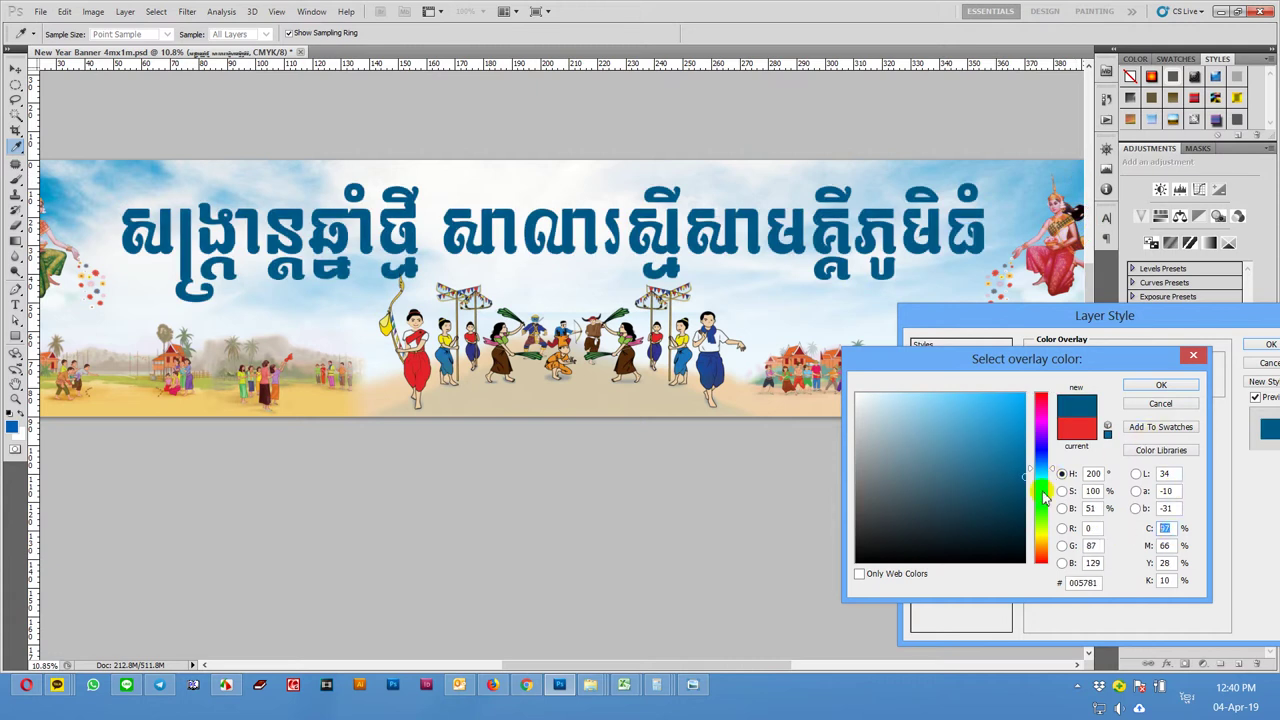
type("100")
key("Tab")
type("80")
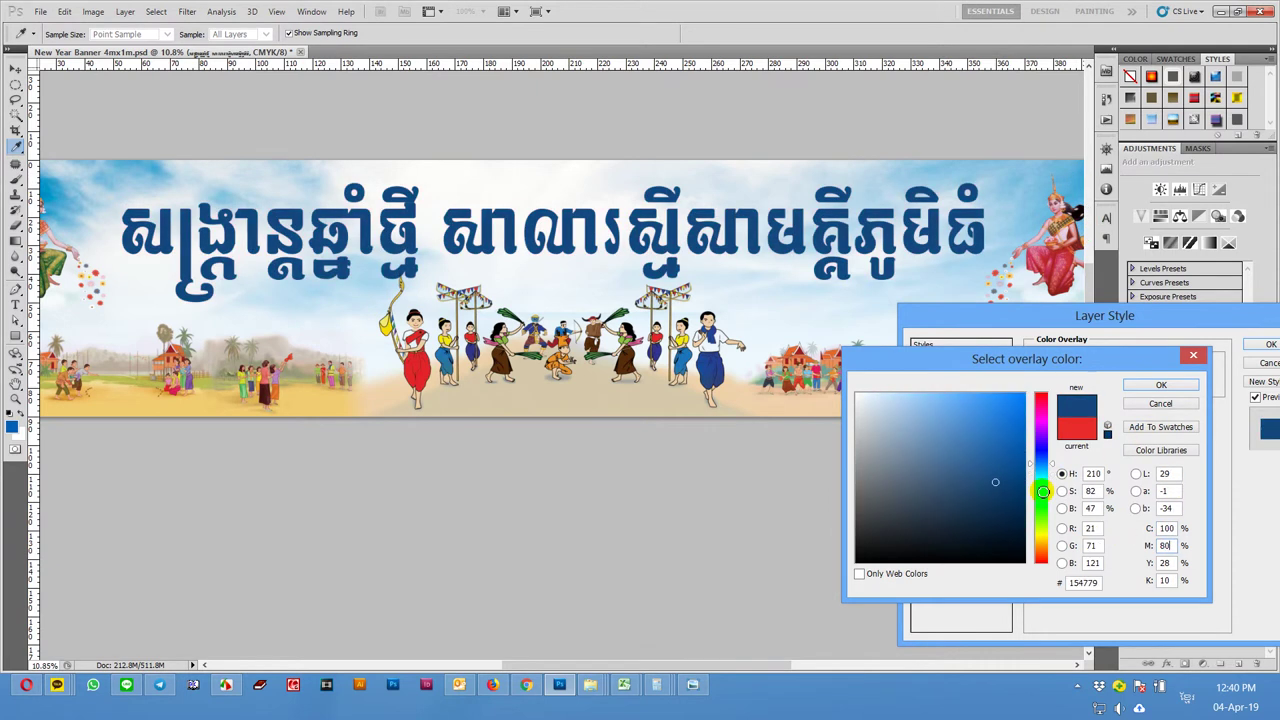
key("Return")
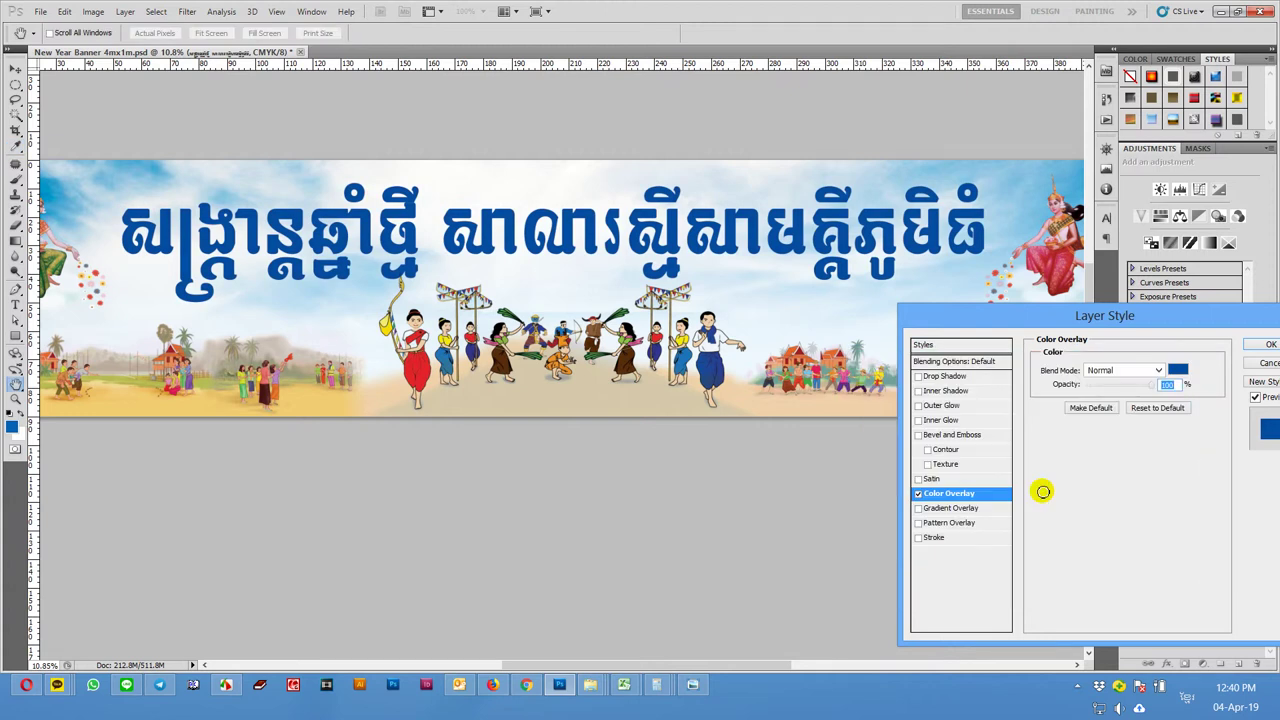
key("Return")
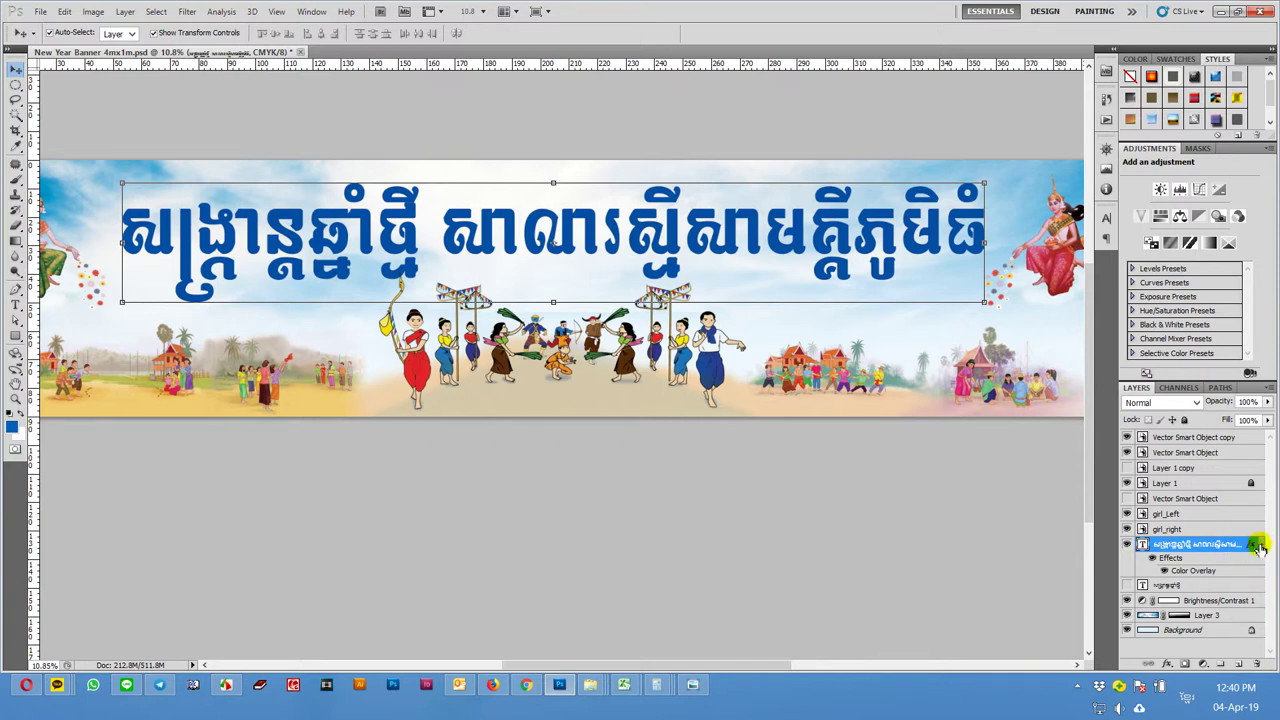
- Duplicate the blue title layer
left_click(1257, 546)
right_click(1180, 551)
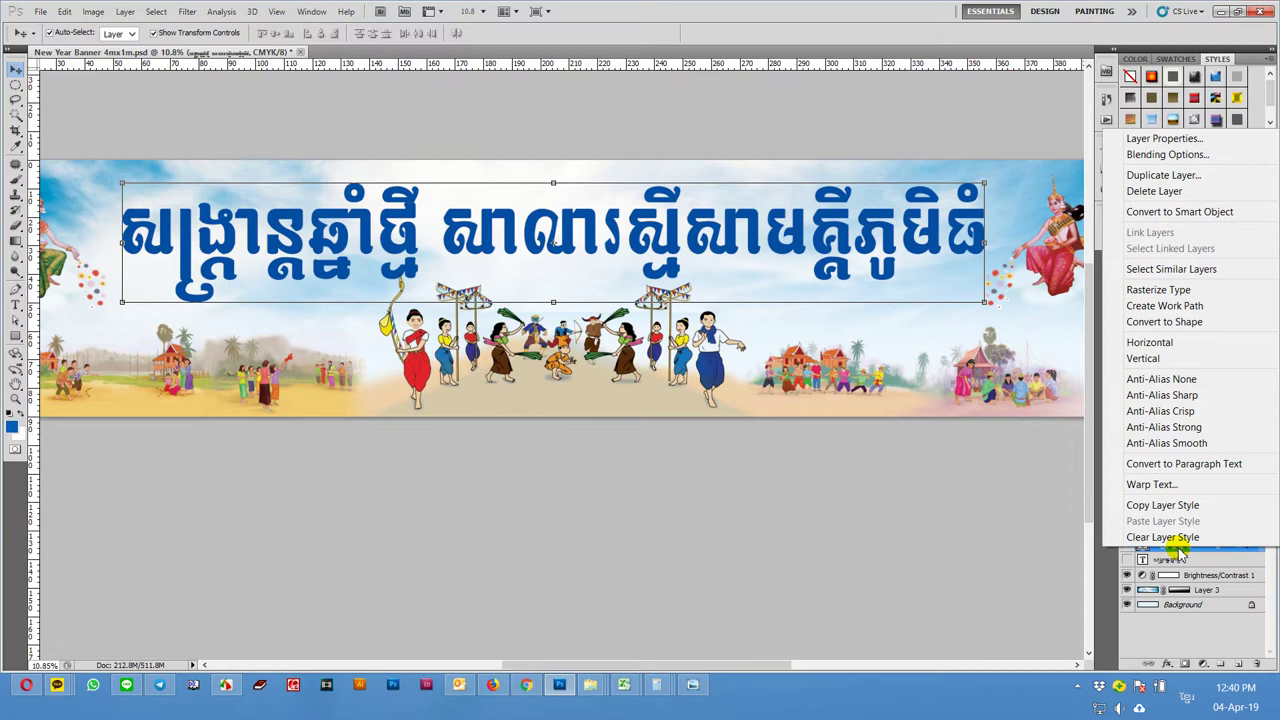
left_click(1190, 175)
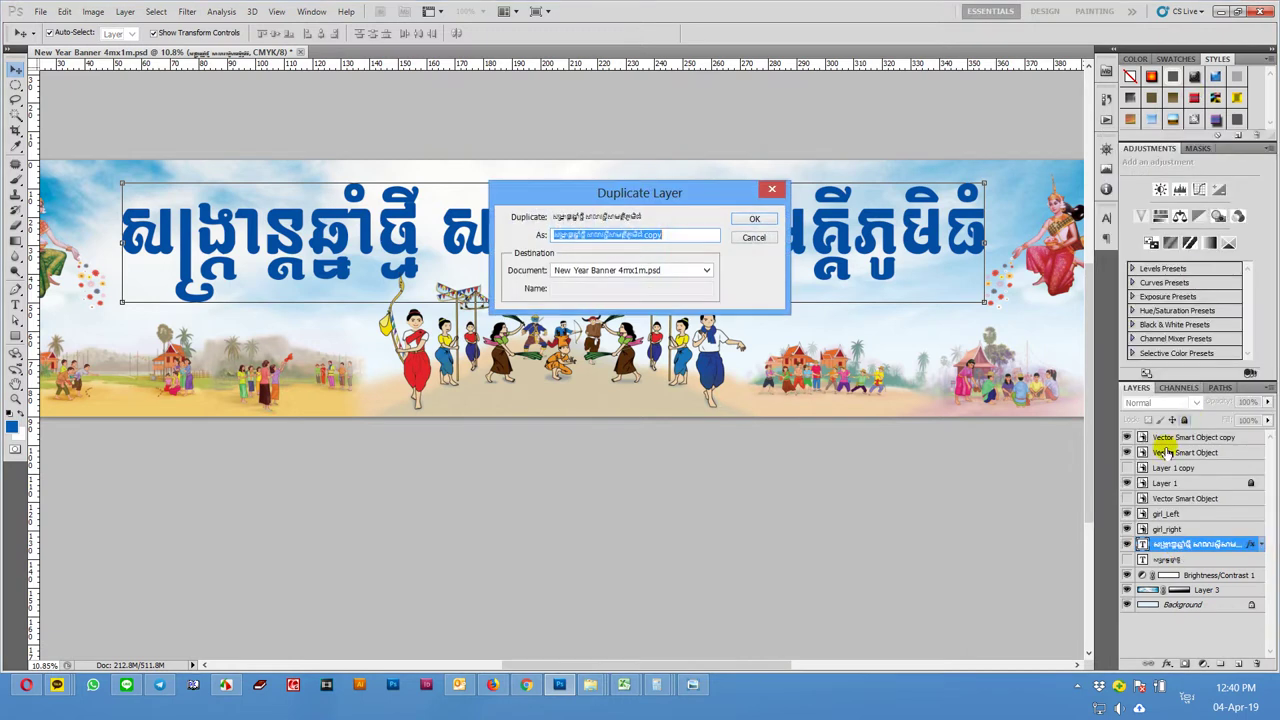
left_click(755, 218)
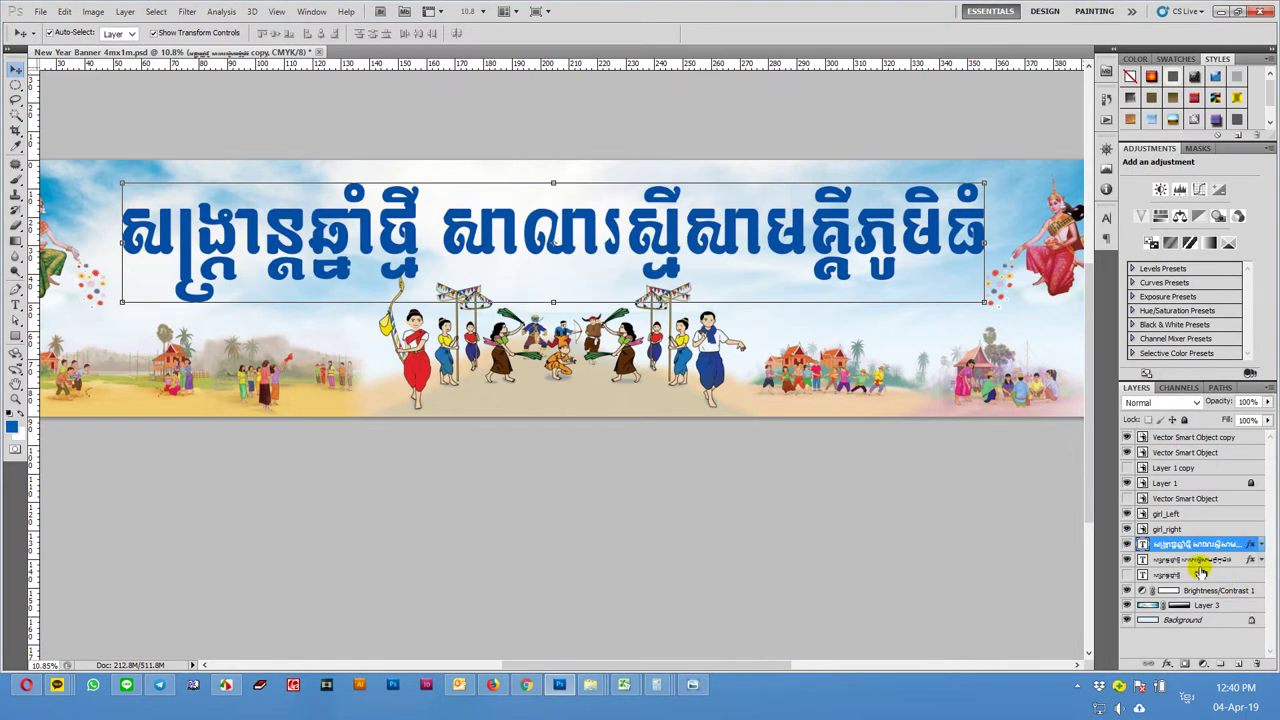
- Lock the upper title copy and give the lower title a thick white stroke
left_click(1185, 419)
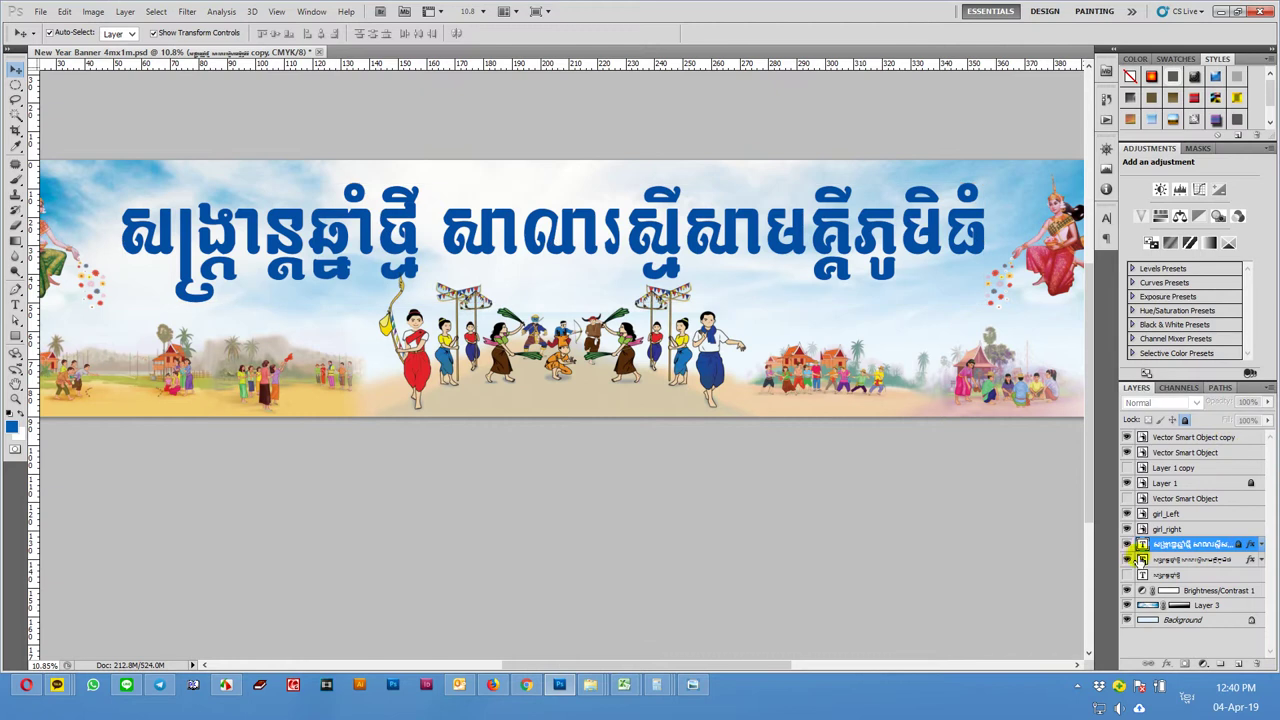
left_click(1245, 562)
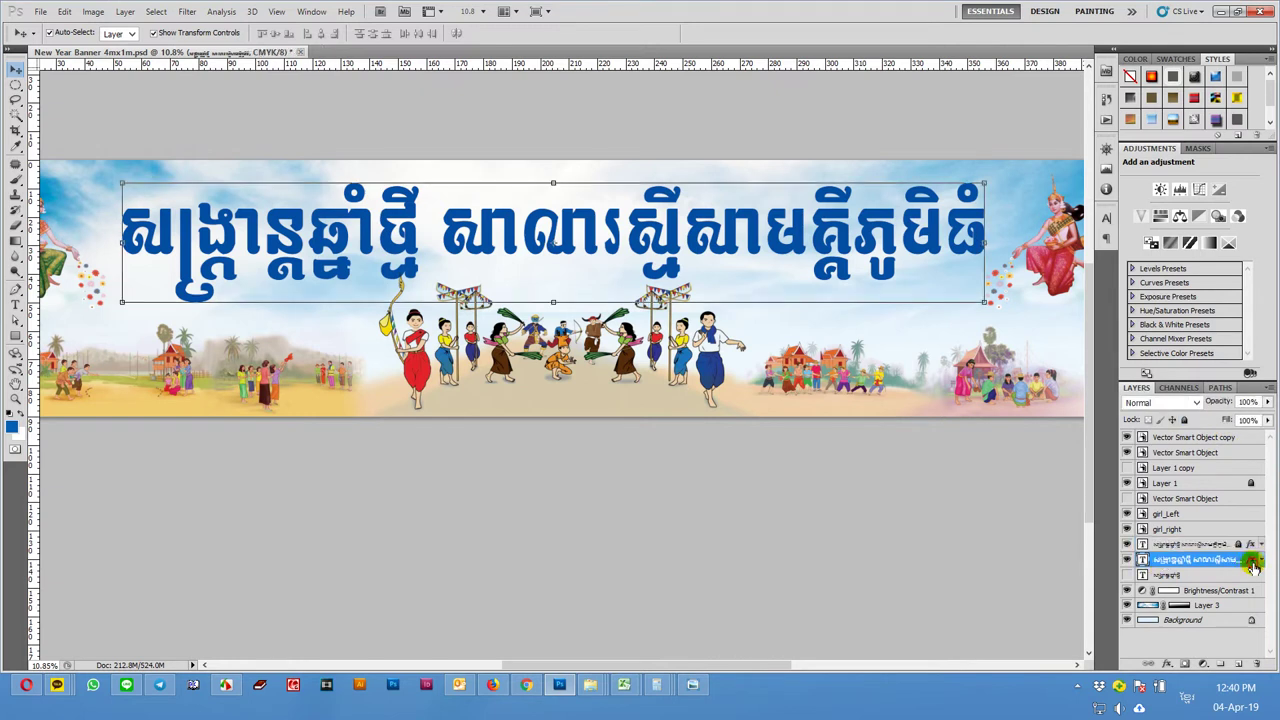
double_click(1253, 566)
left_click(988, 538)
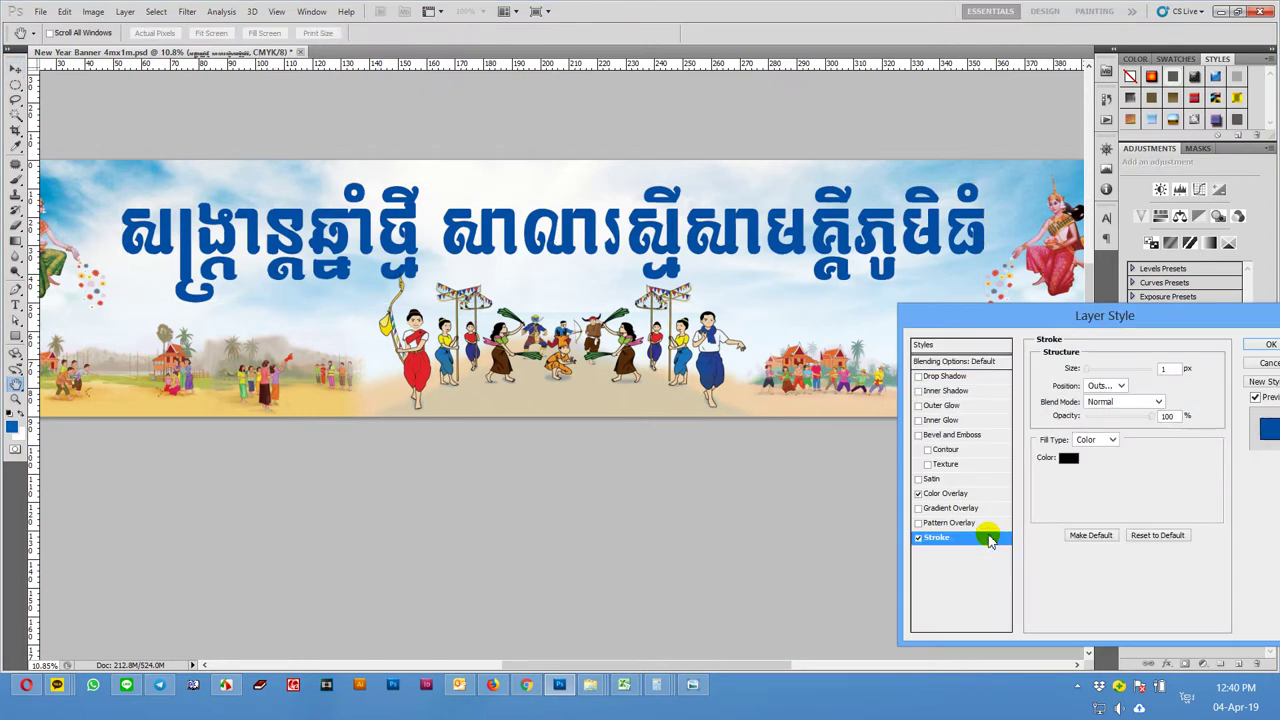
left_click(1068, 458)
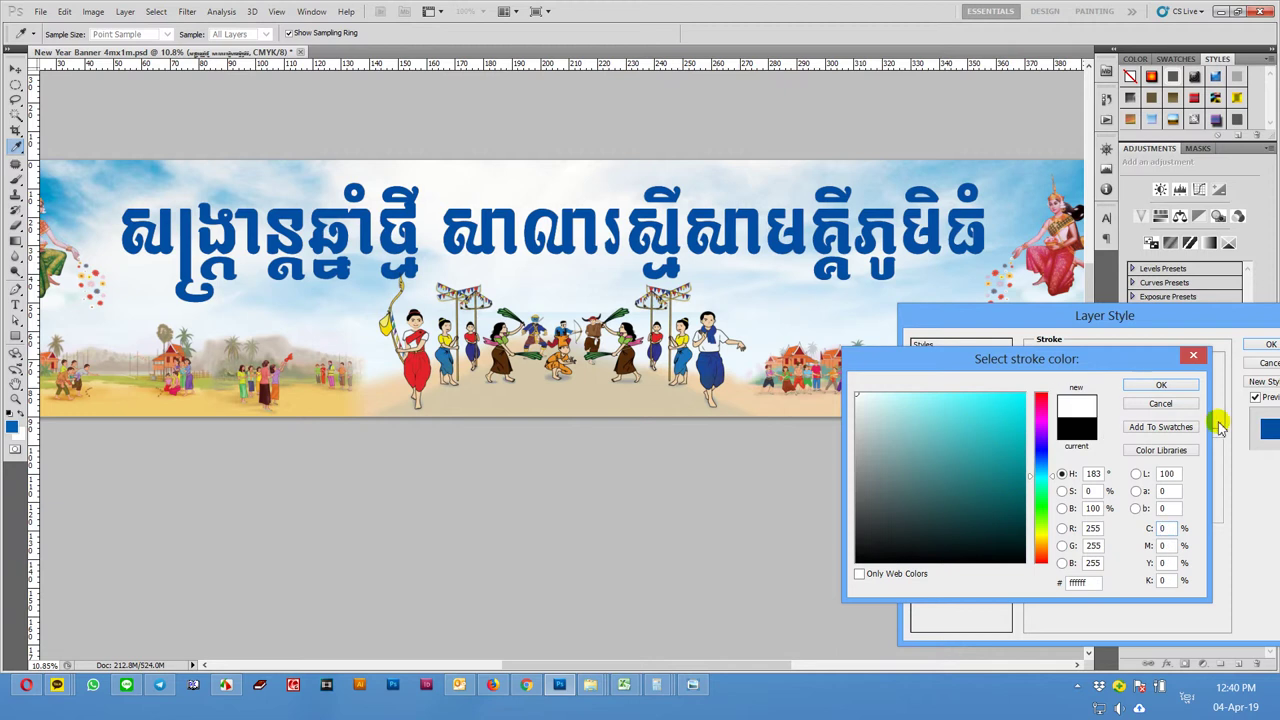
left_click(1161, 384)
left_click_drag(1092, 370, 1103, 373)
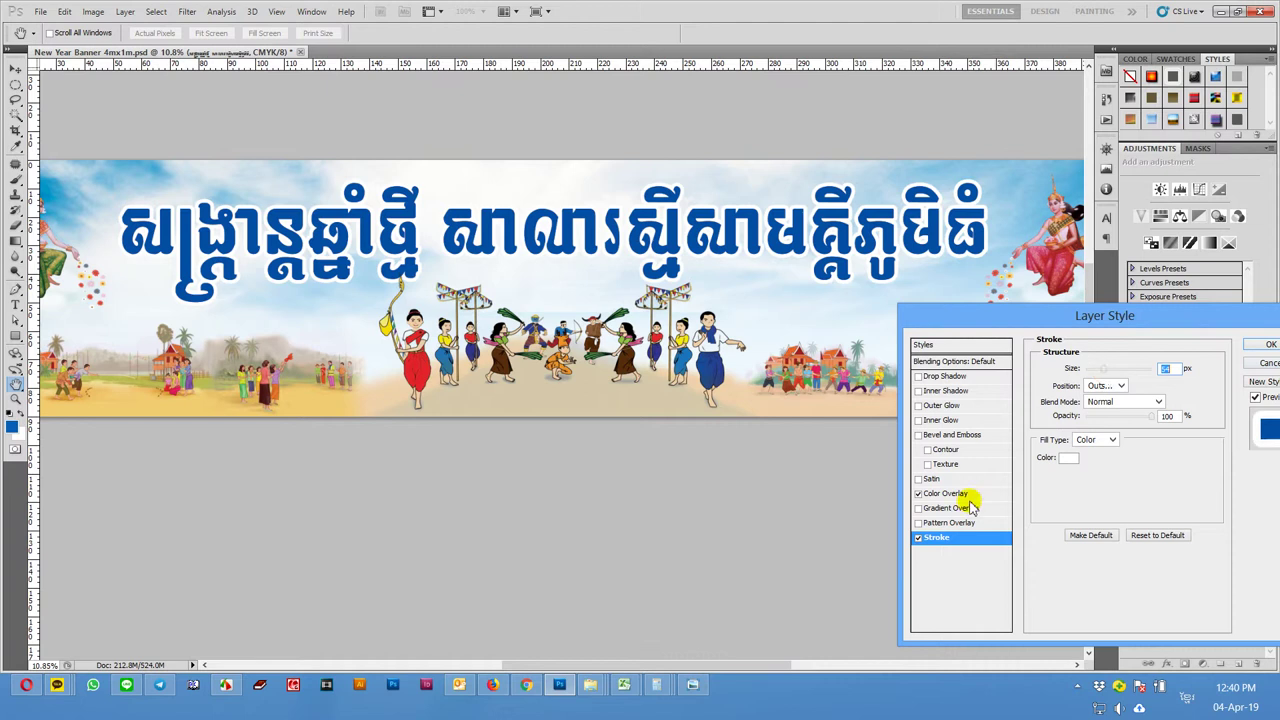
- Change the stroke fill to the Orange, Yellow, Orange gradient and adjust its size
left_click(1105, 440)
left_click(1100, 468)
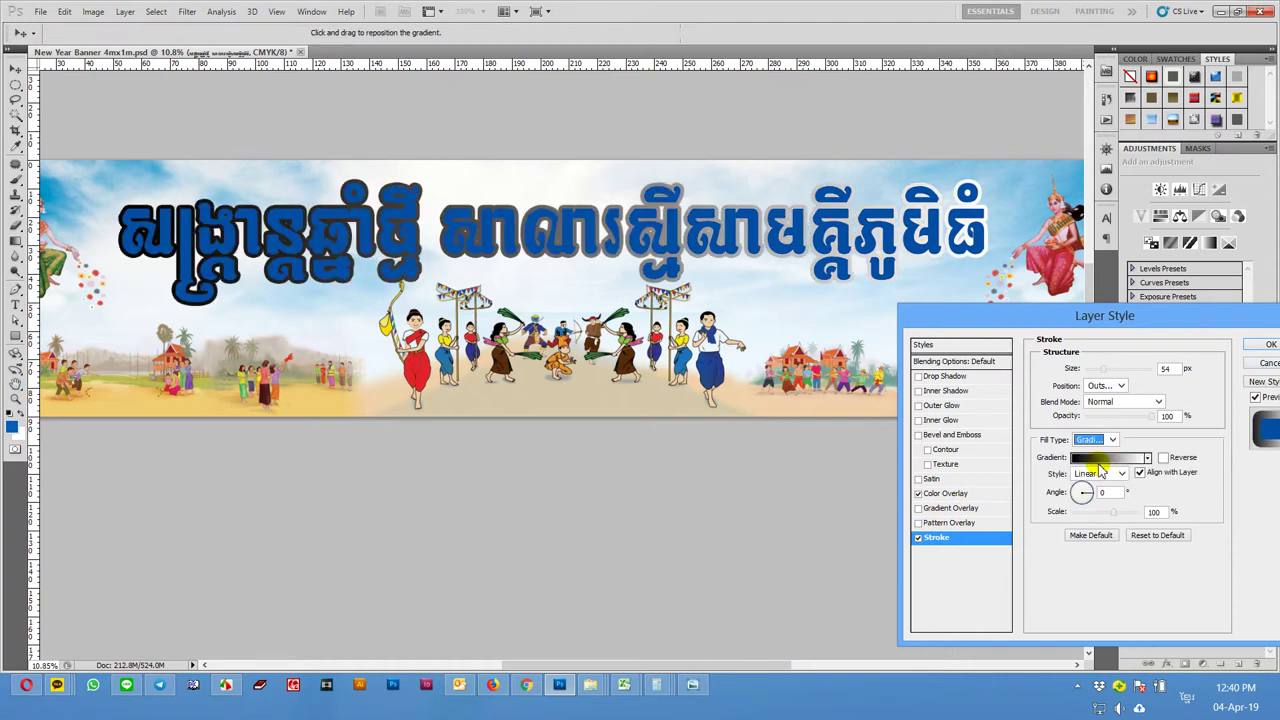
left_click(1103, 457)
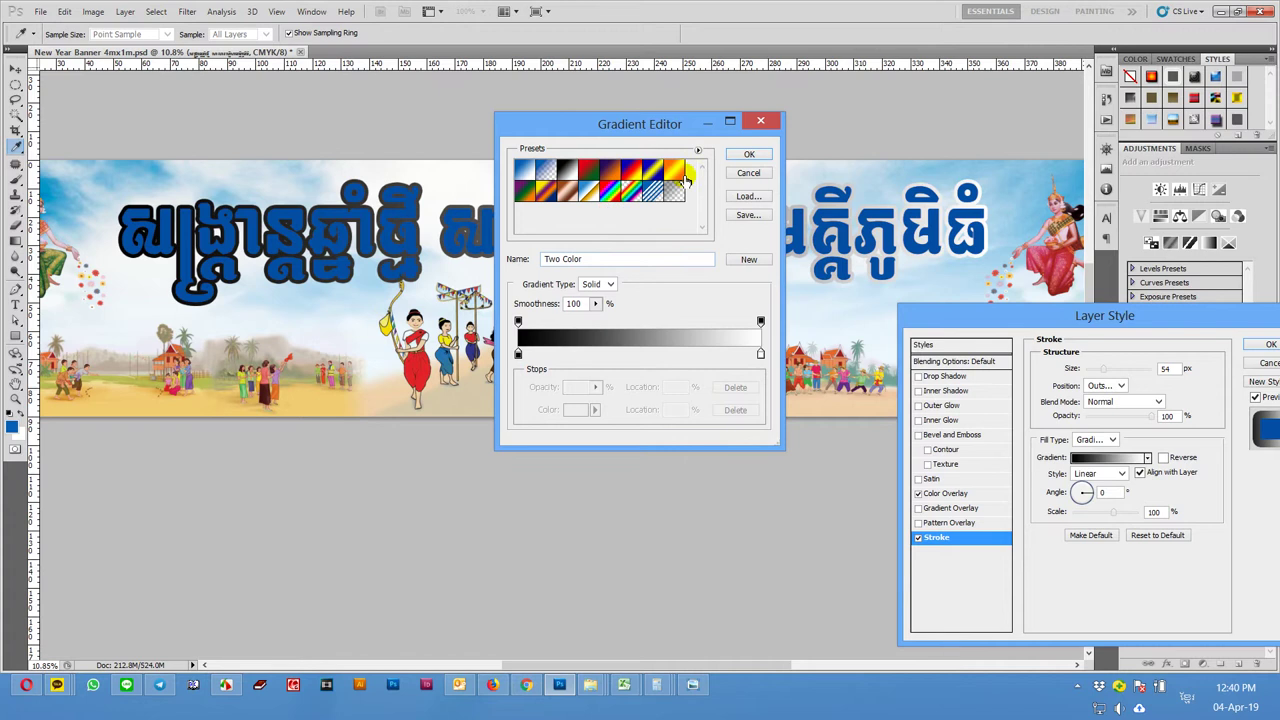
left_click(679, 174)
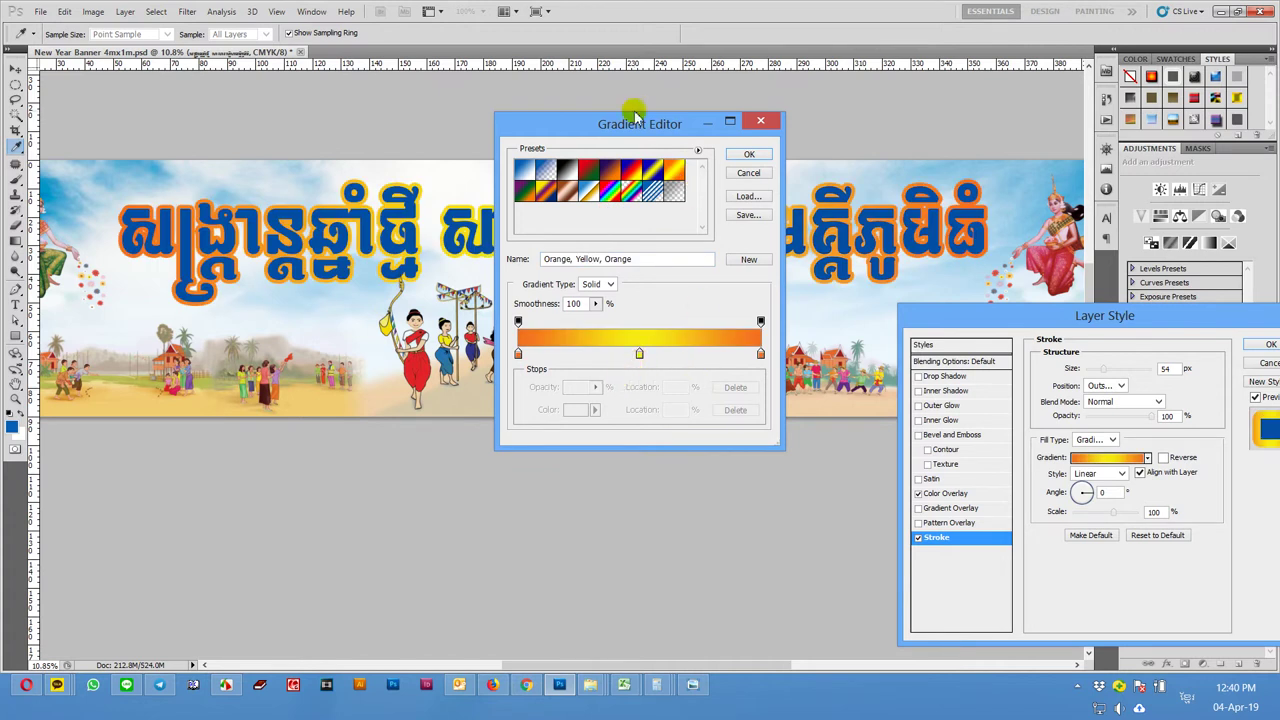
left_click_drag(634, 115, 782, 325)
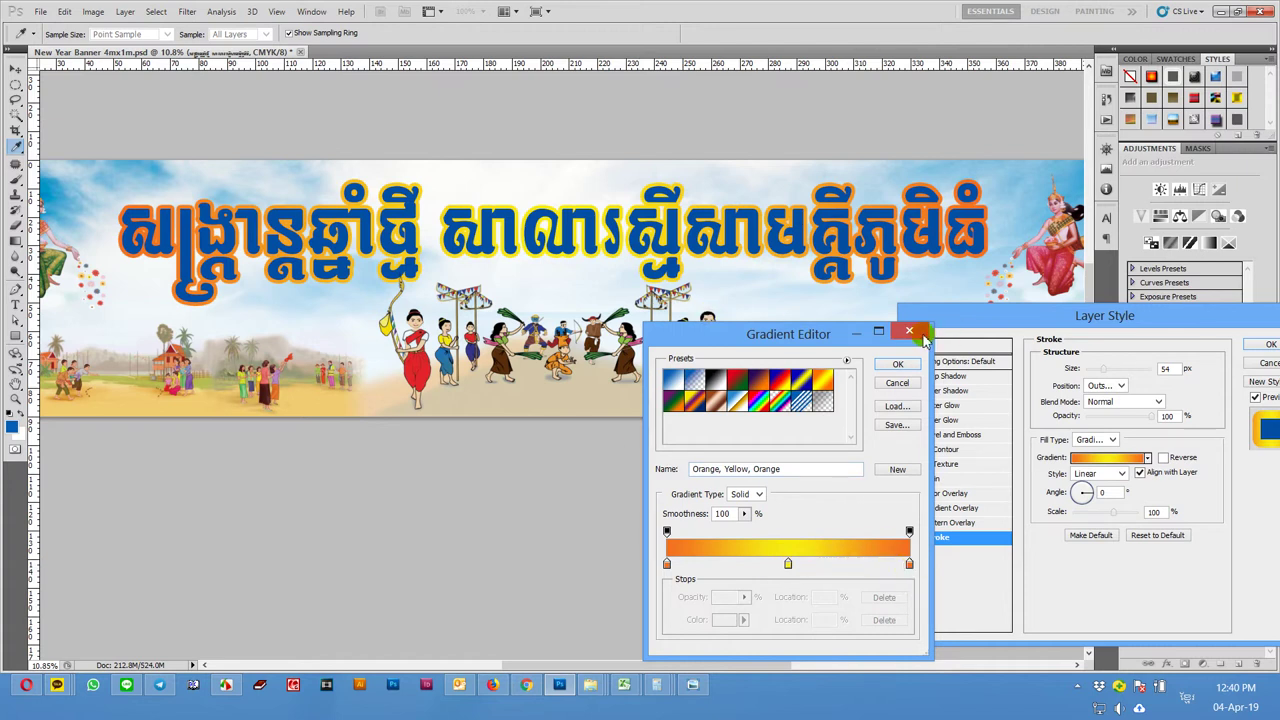
left_click(897, 366)
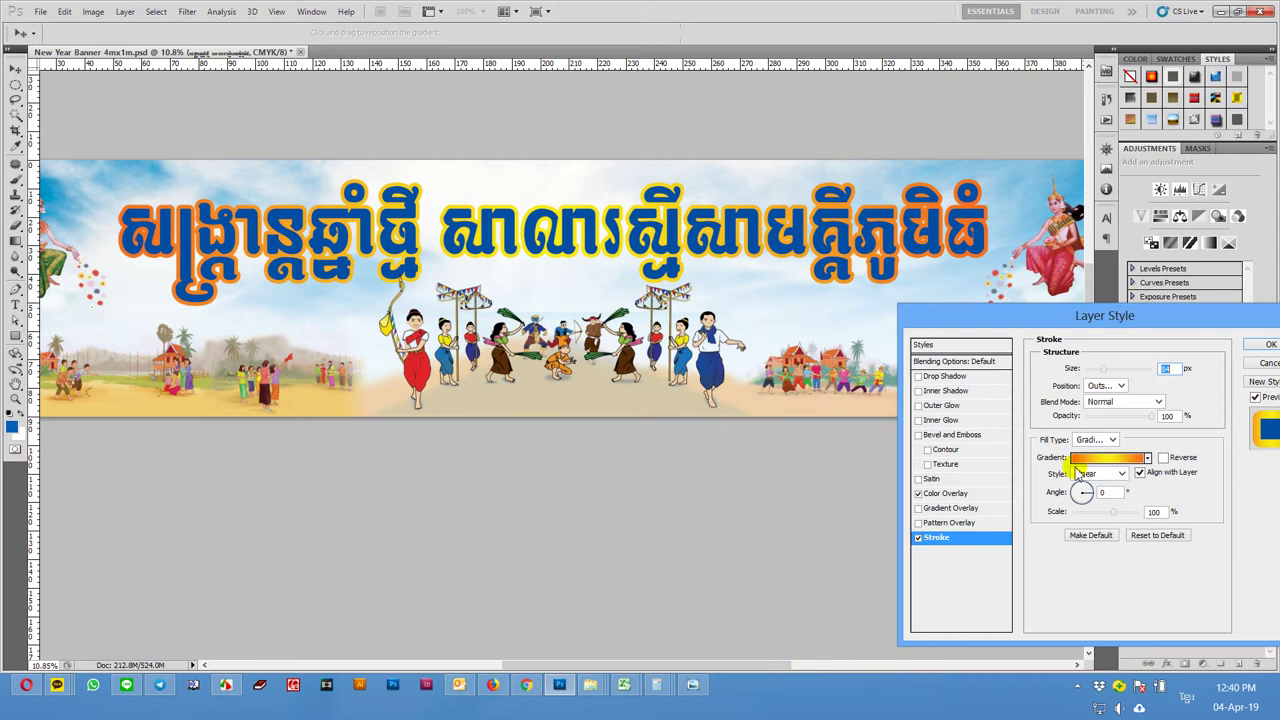
left_click_drag(1101, 371, 1104, 380)
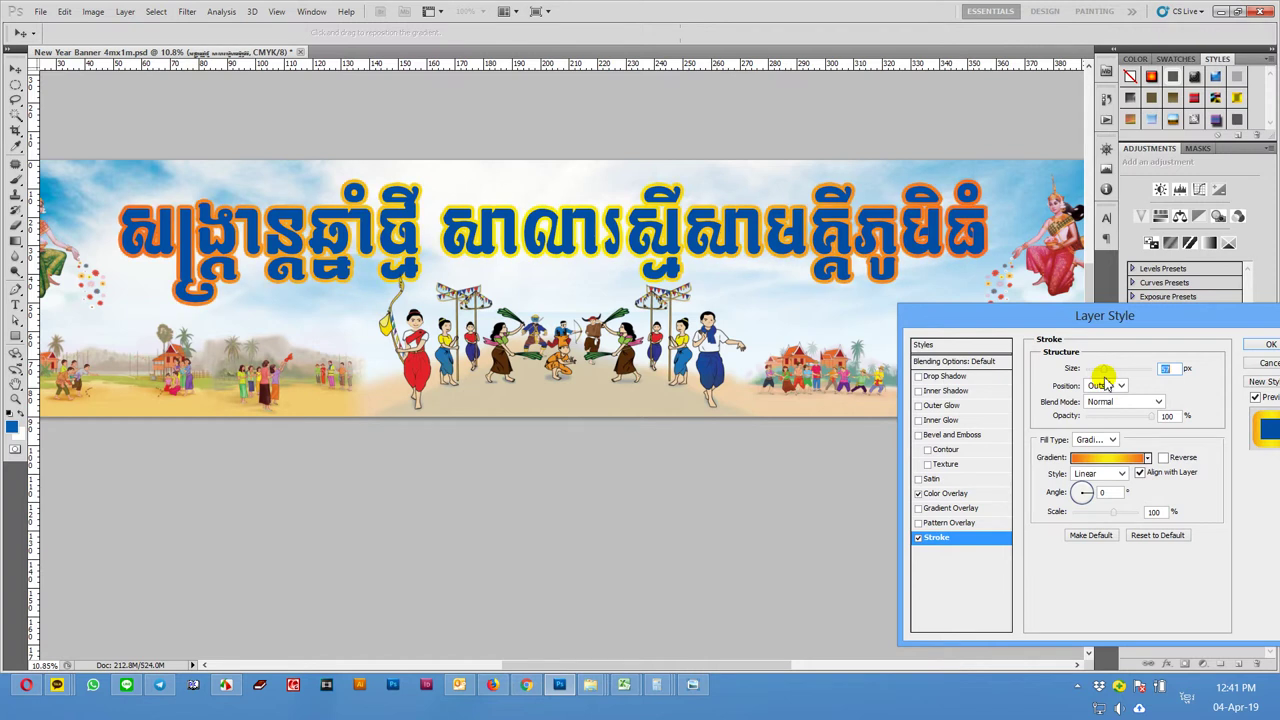
- Duplicate the outlined title and give the copy a thin solid-colour stroke
left_click(1262, 346)
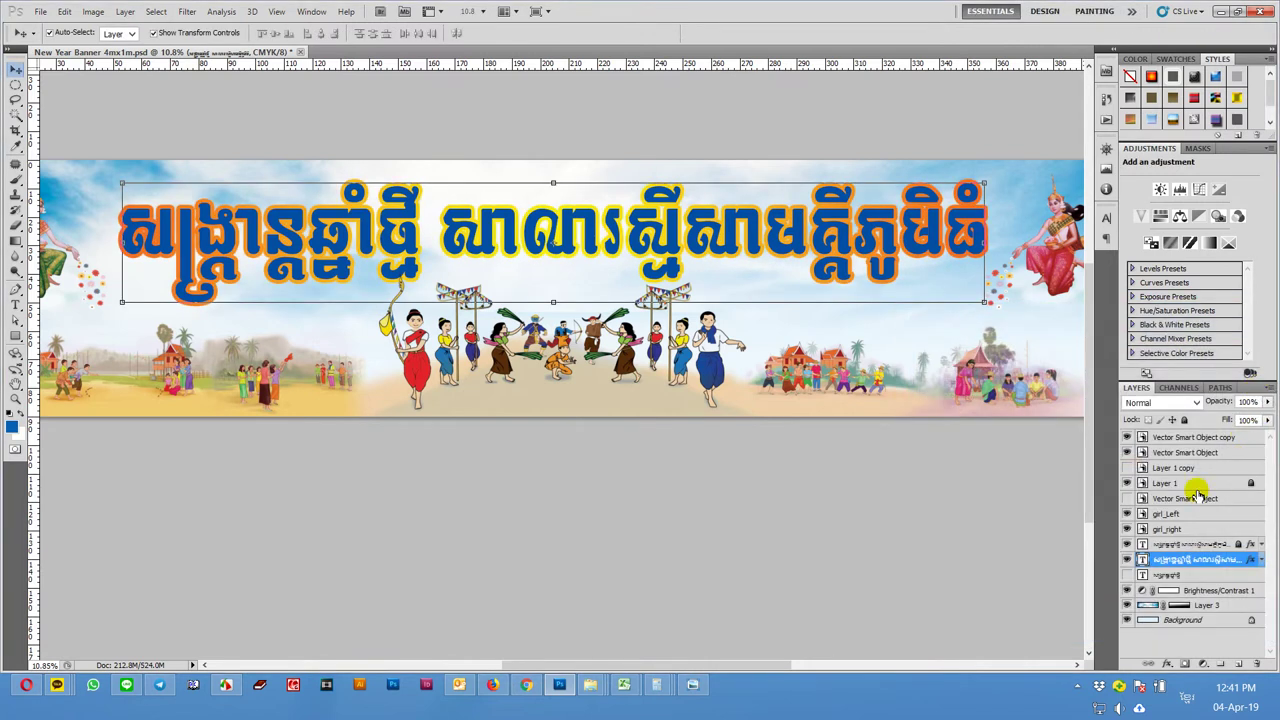
left_click_drag(1183, 560, 1242, 663)
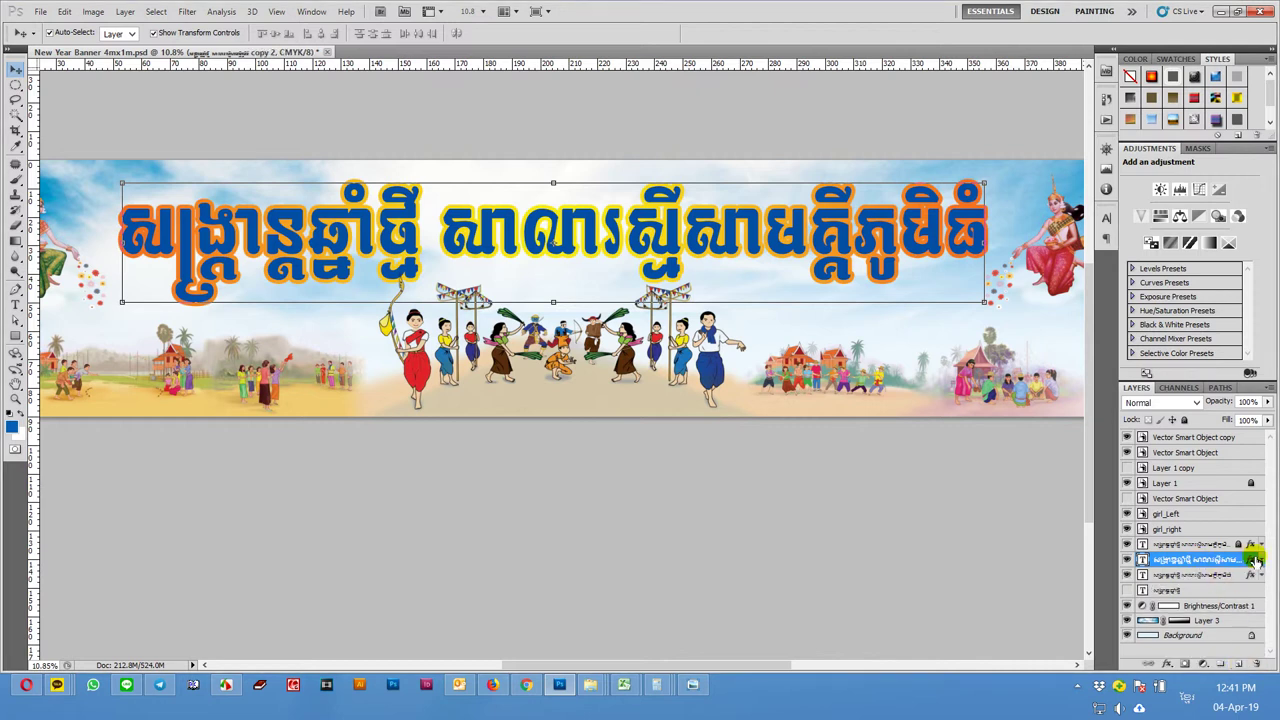
double_click(1252, 562)
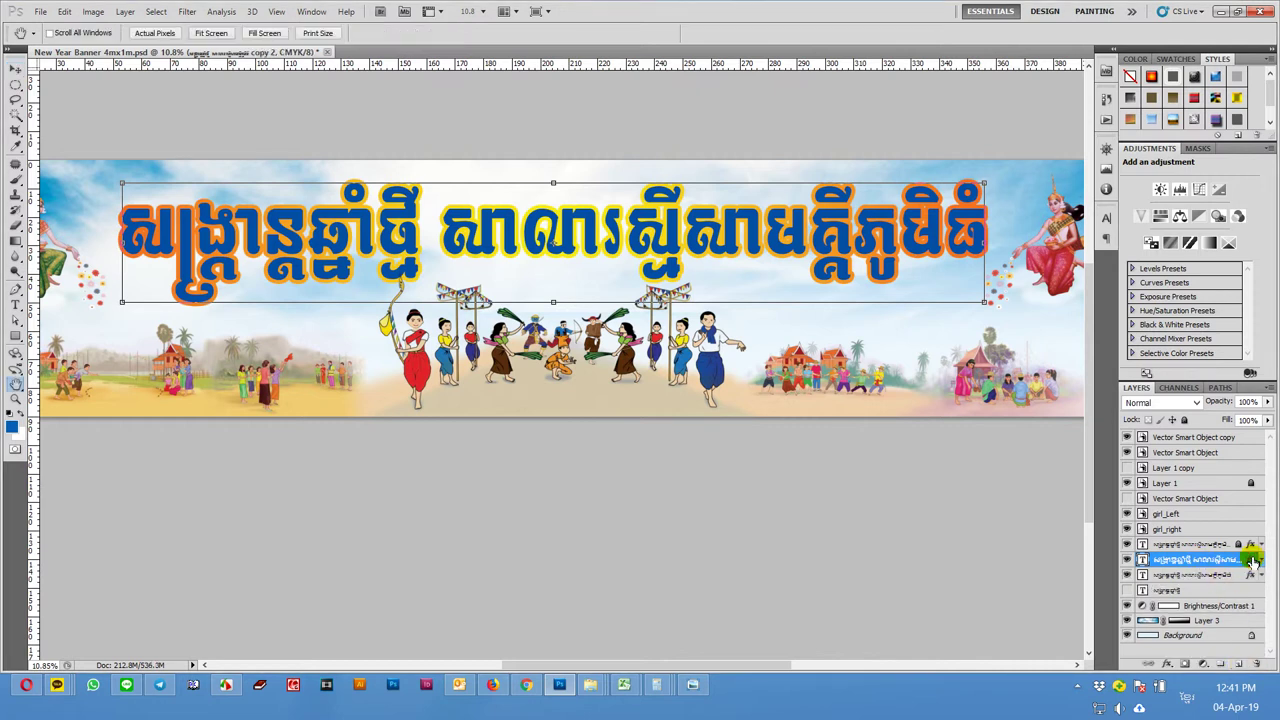
left_click(940, 537)
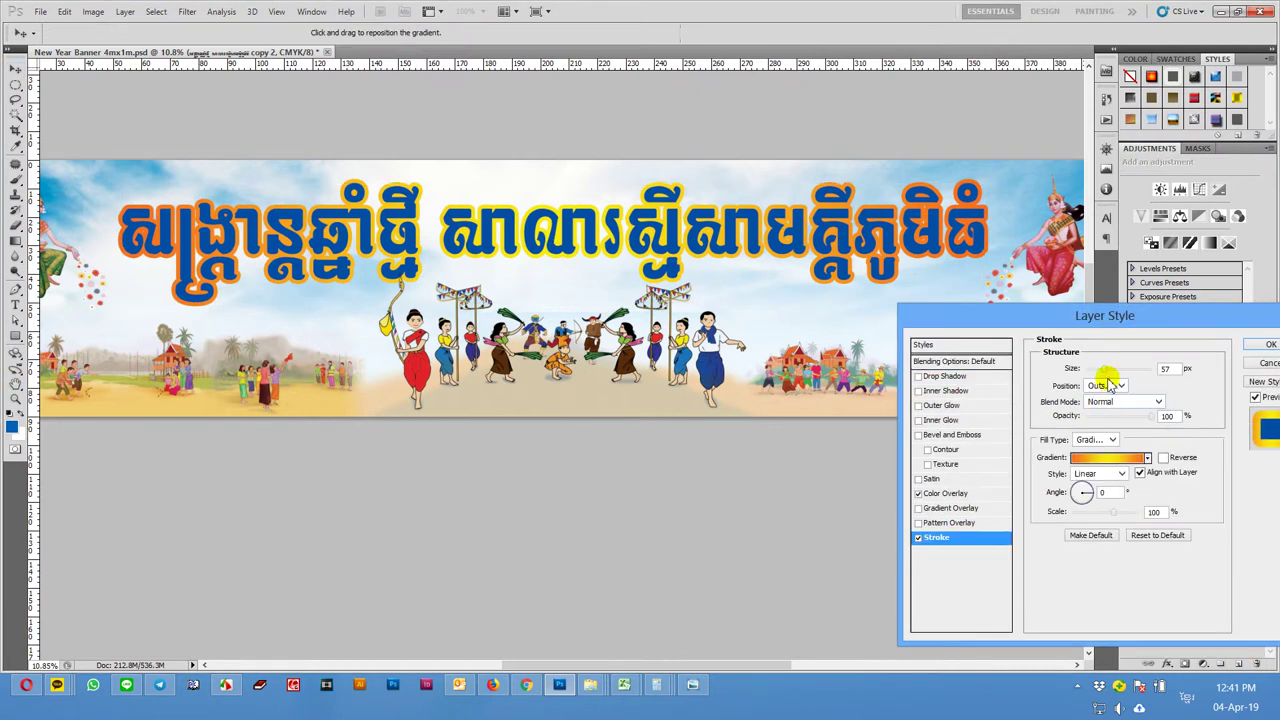
left_click(1147, 457)
left_click(1110, 439)
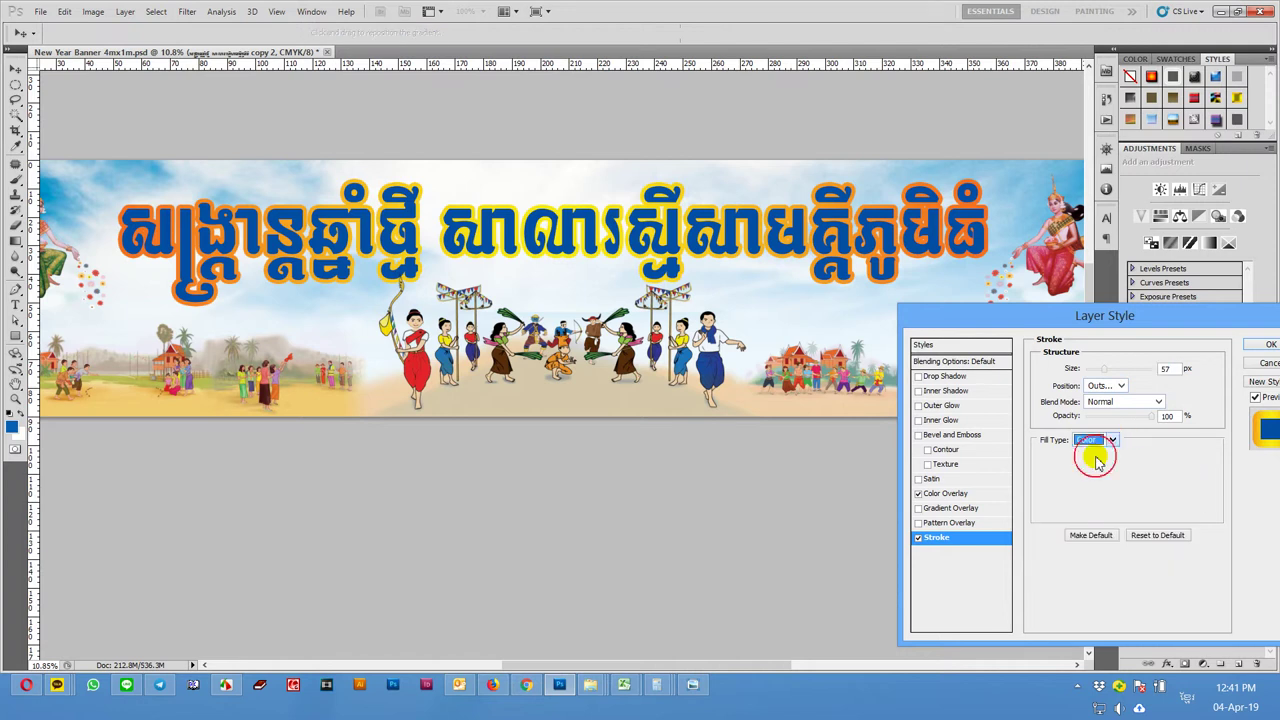
left_click_drag(1104, 368, 1099, 378)
left_click_drag(1100, 381, 1100, 384)
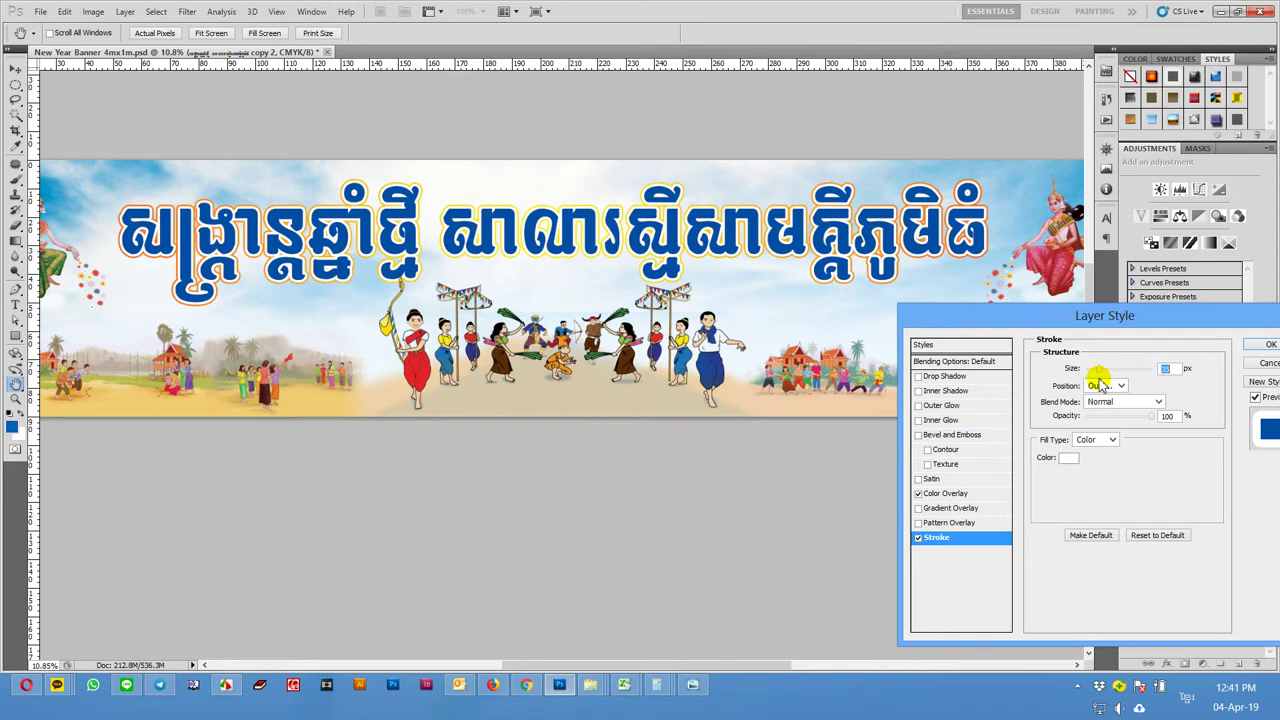
- Add a lighter drop shadow at 65°, 90 px distance, and apply the style
left_click(934, 377)
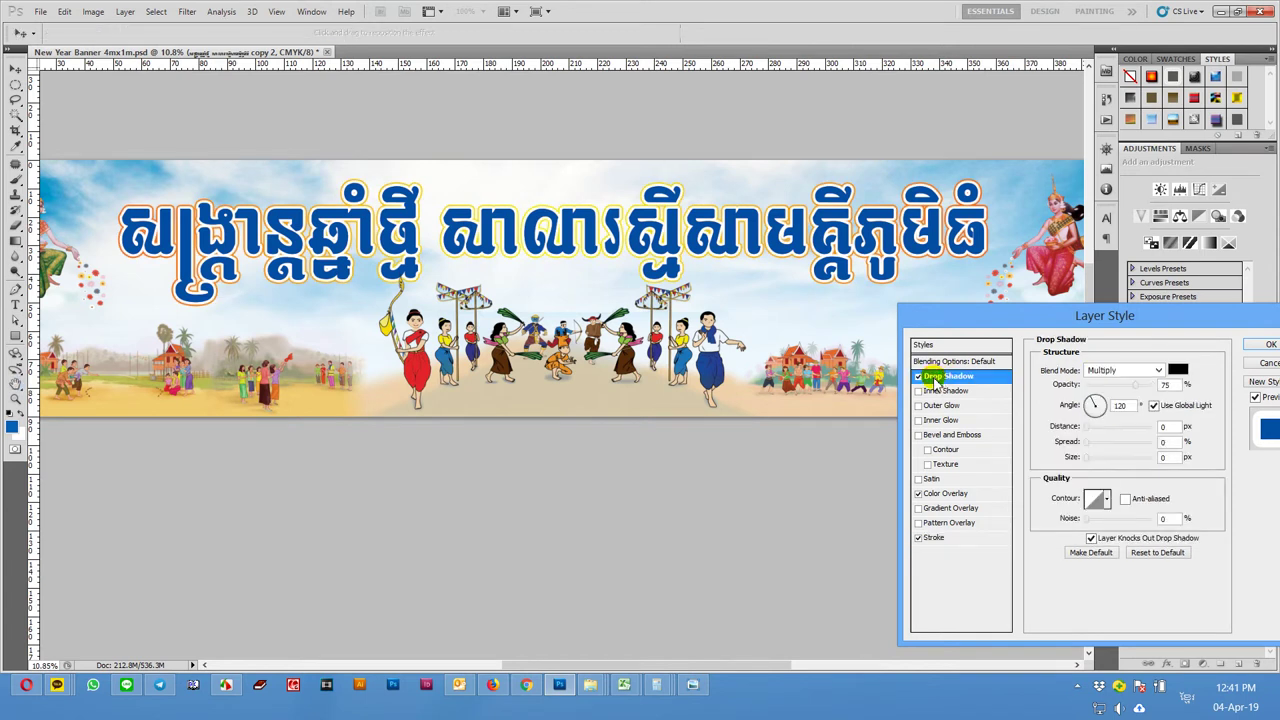
left_click(821, 245)
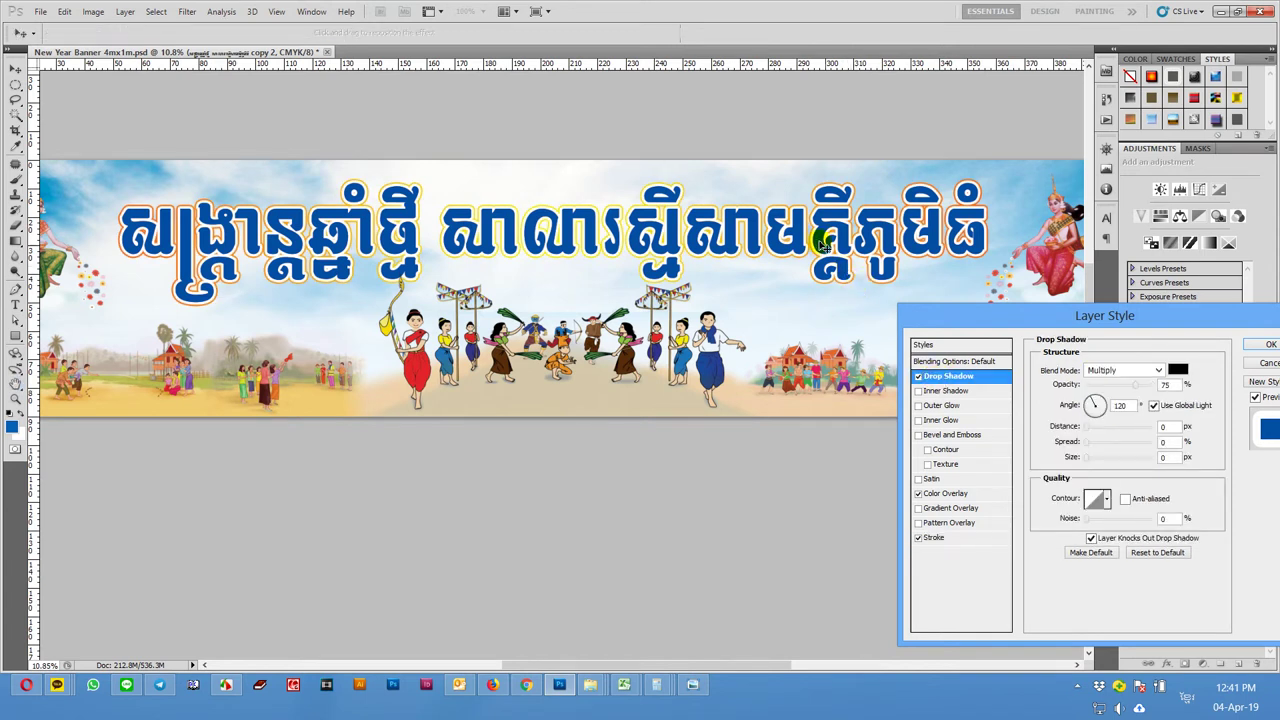
left_click_drag(818, 248, 819, 253)
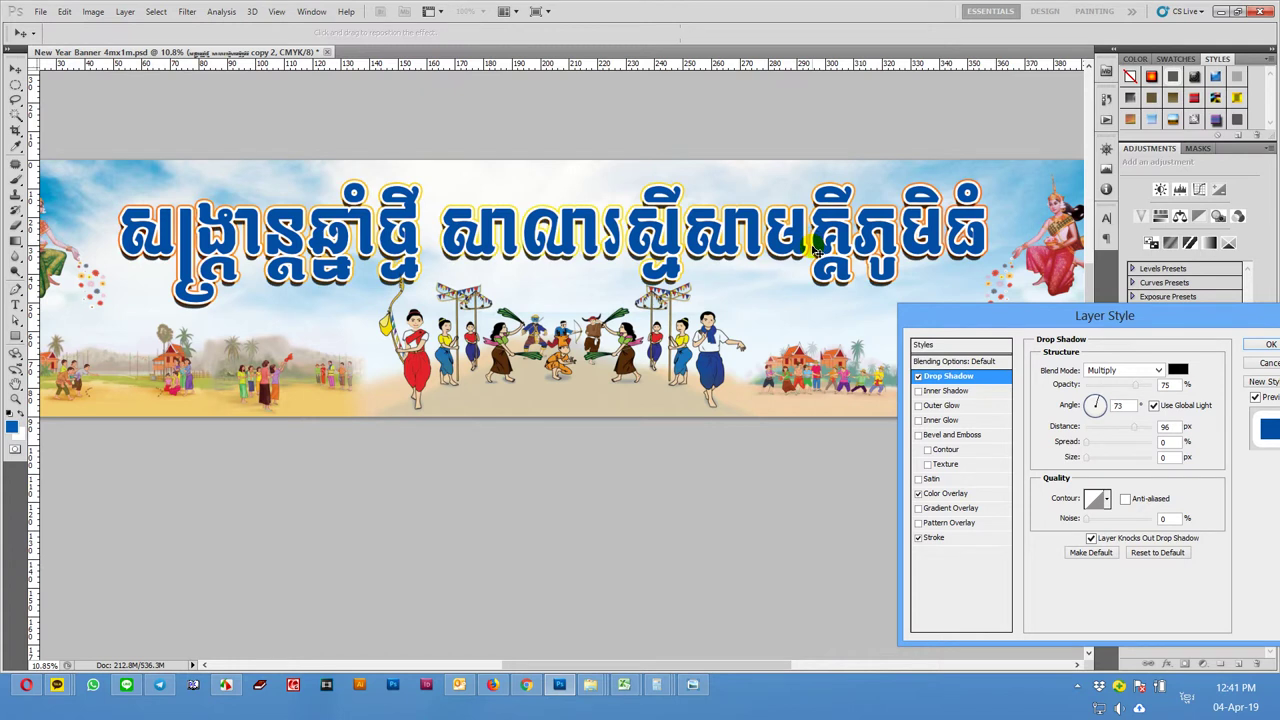
left_click_drag(817, 252, 816, 251)
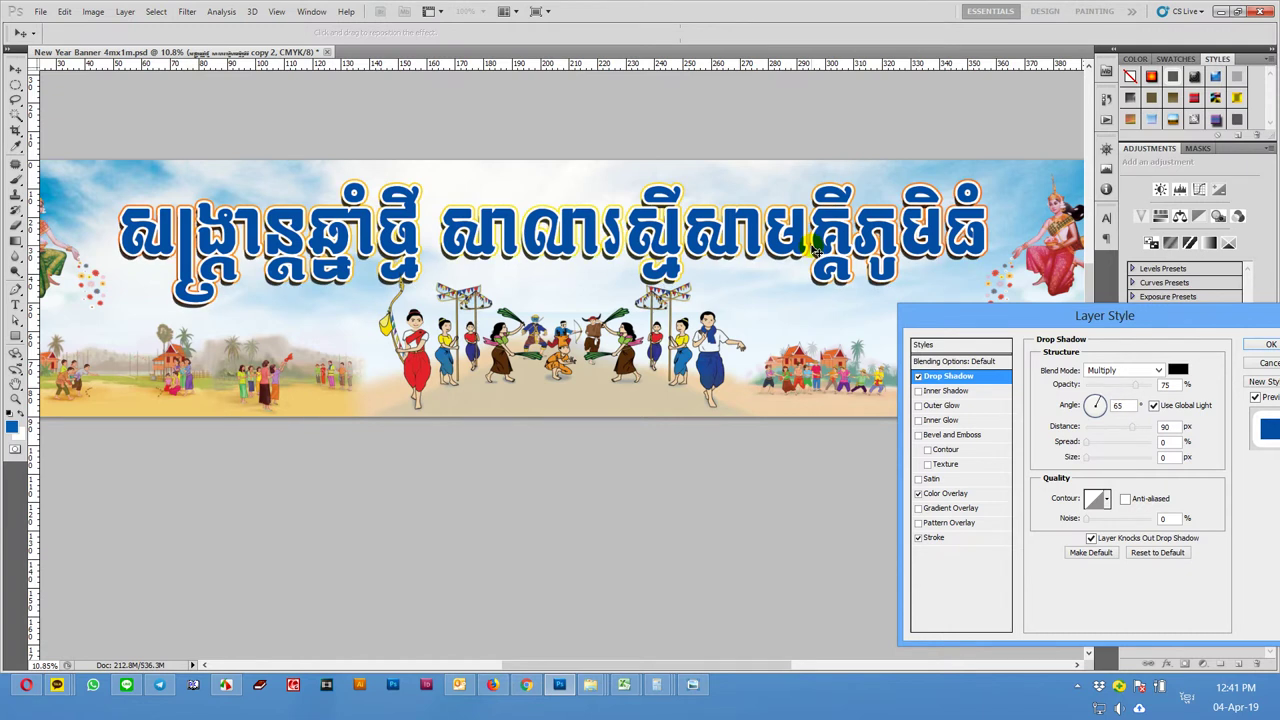
left_click_drag(1135, 390, 1107, 390)
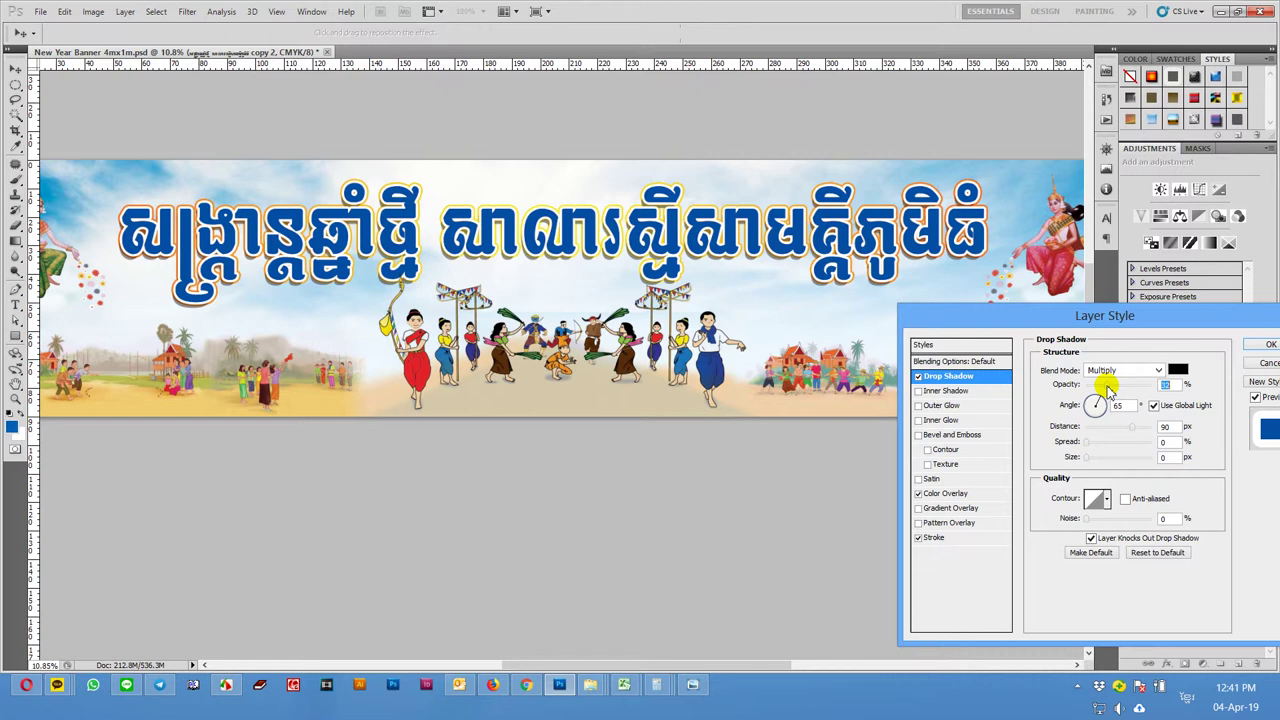
left_click(1266, 344)
- Zoom in on the title letters to 100%
key("z")
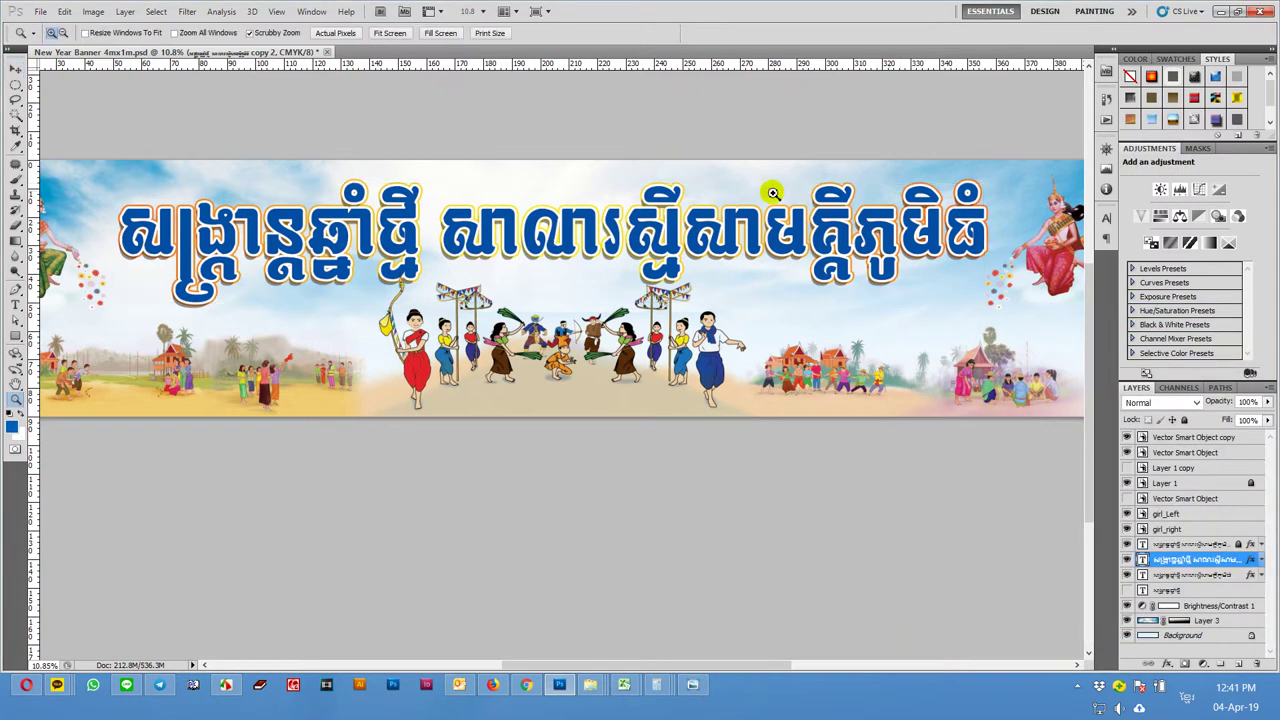
left_click(773, 192)
left_click(786, 272)
left_click(786, 272)
left_click(786, 272)
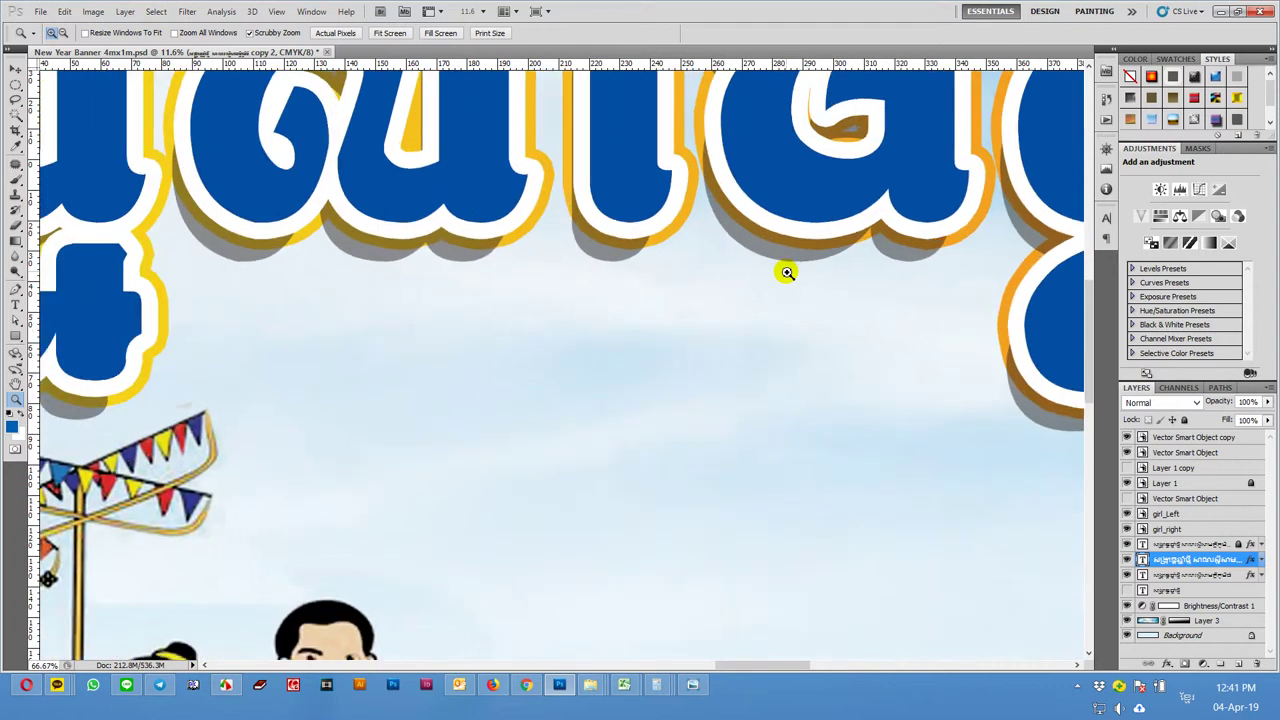
left_click(786, 272)
key("v")
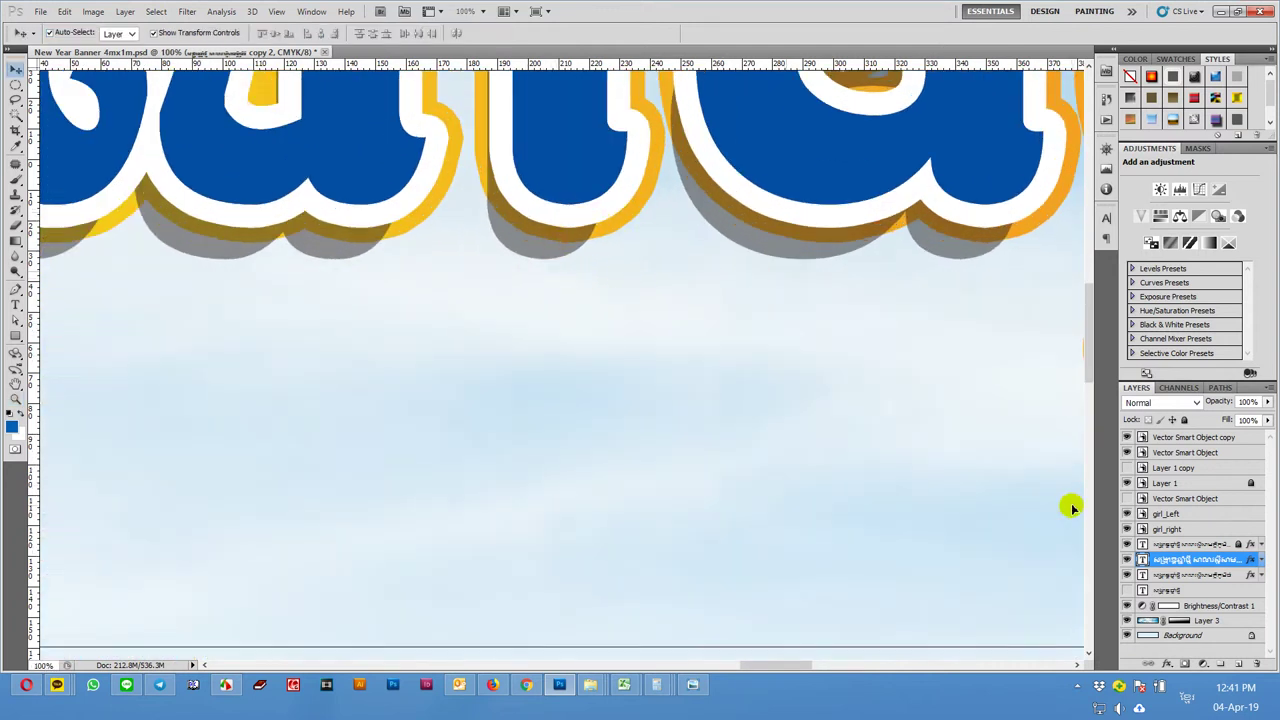
- Turn off the top title layer's Drop Shadow effect
double_click(1250, 562)
left_click(918, 377)
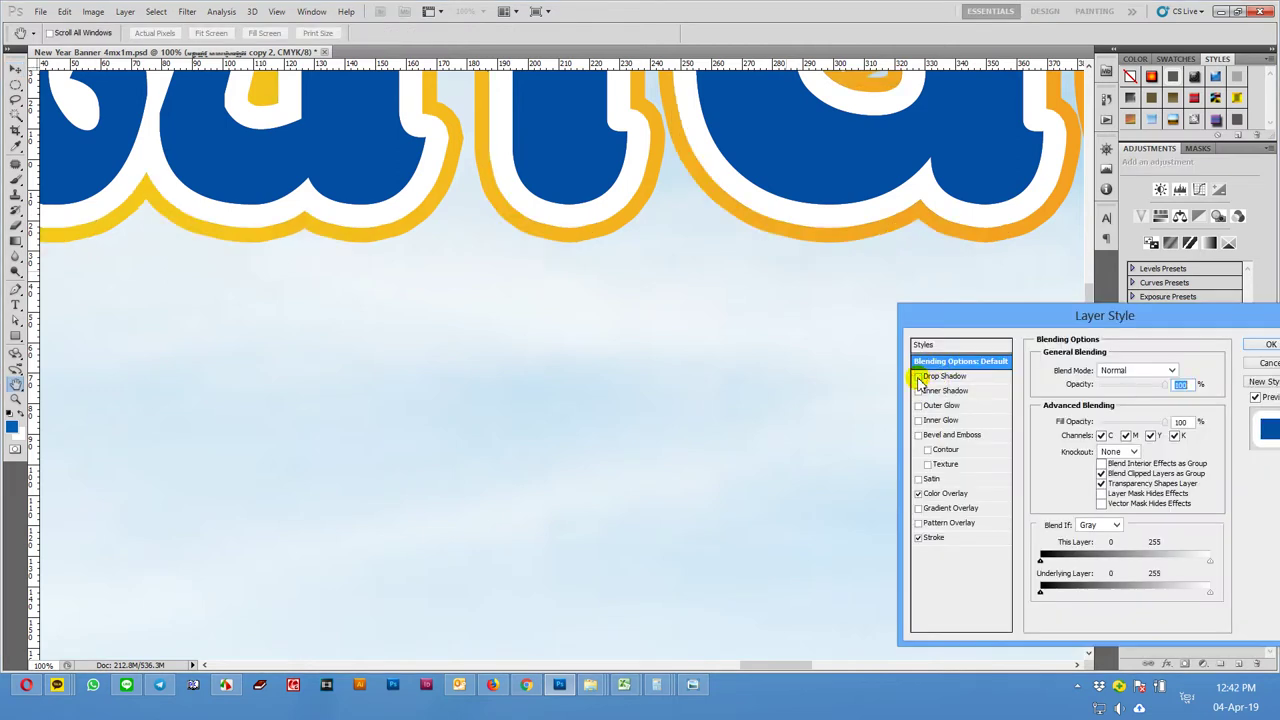
left_click(1262, 344)
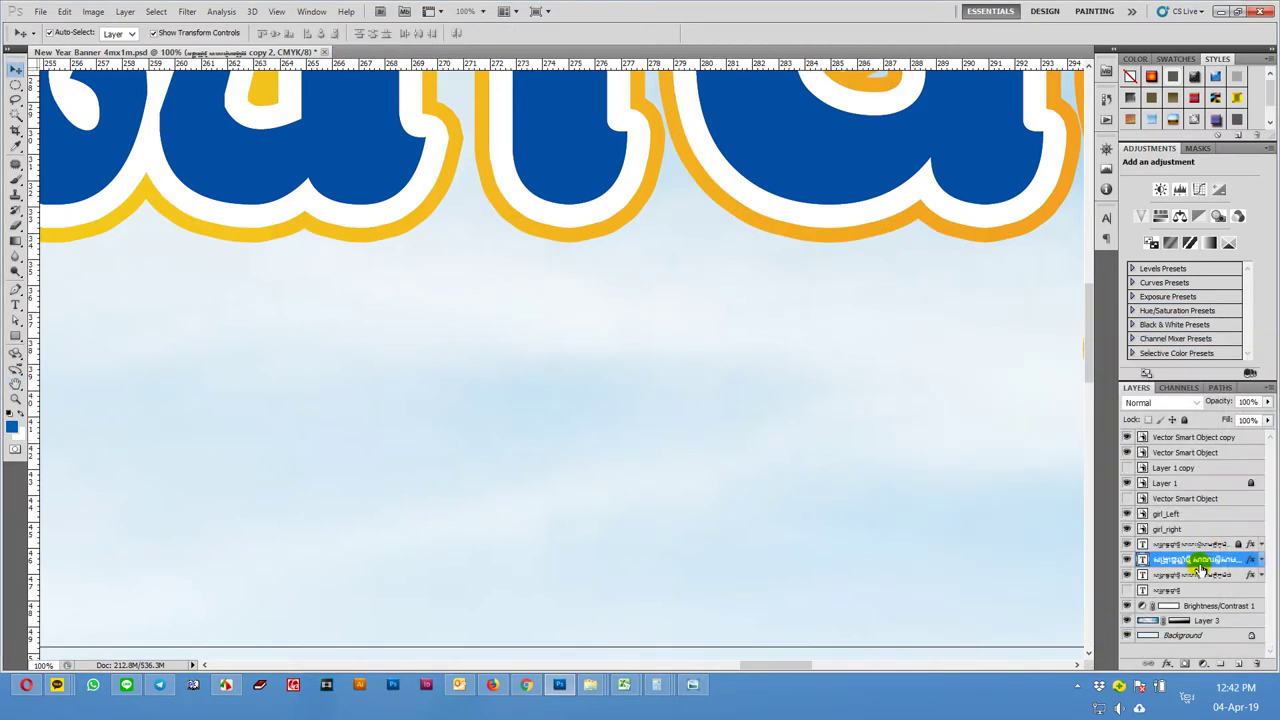
left_click(1127, 575)
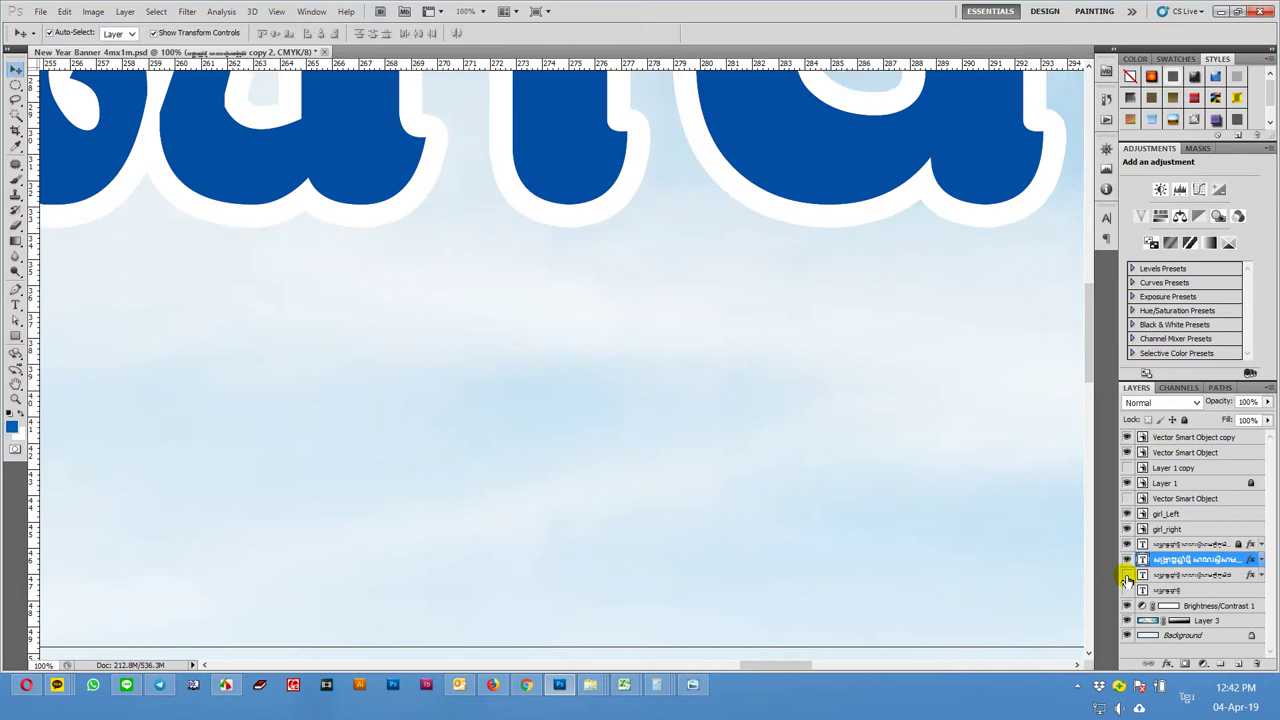
- Turn on a drop shadow for the orange-outlined title and drag it 117 px below the letters
double_click(1250, 576)
left_click(948, 376)
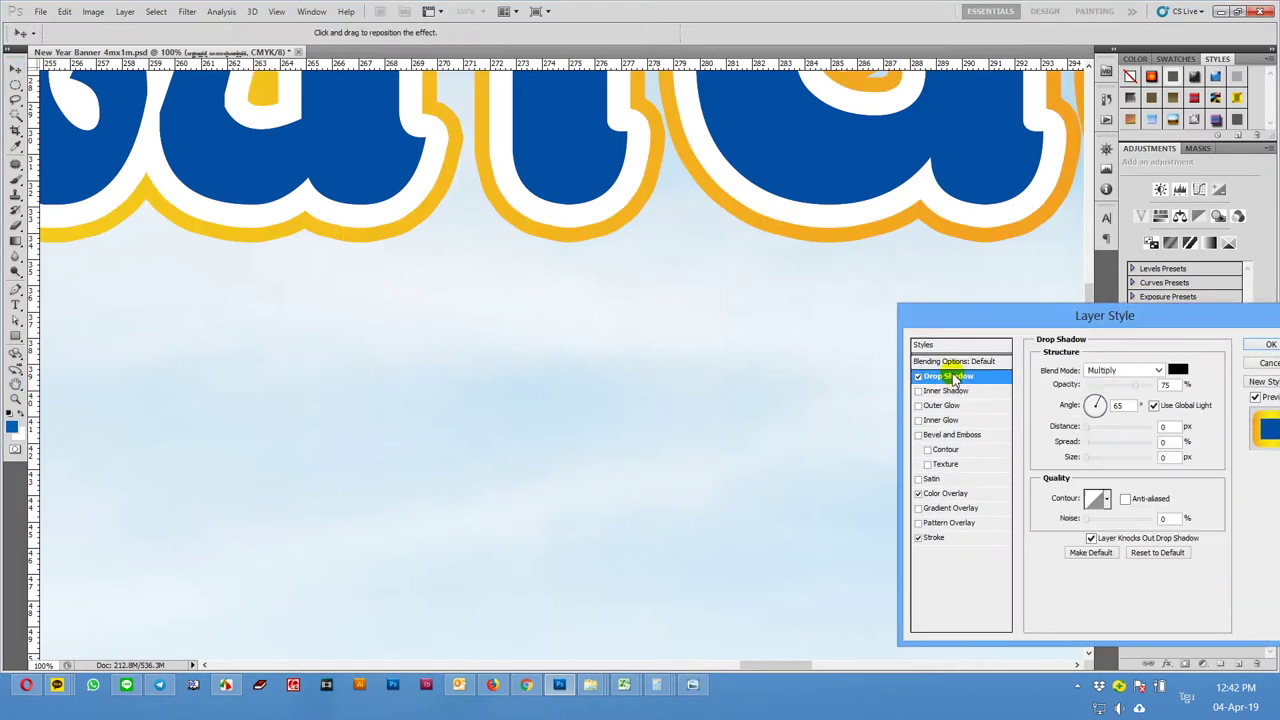
left_click(815, 233)
mouse_move(814, 229)
left_mouse_down()
mouse_move(811, 262)
mouse_move(806, 251)
left_mouse_up()
left_click(856, 286)
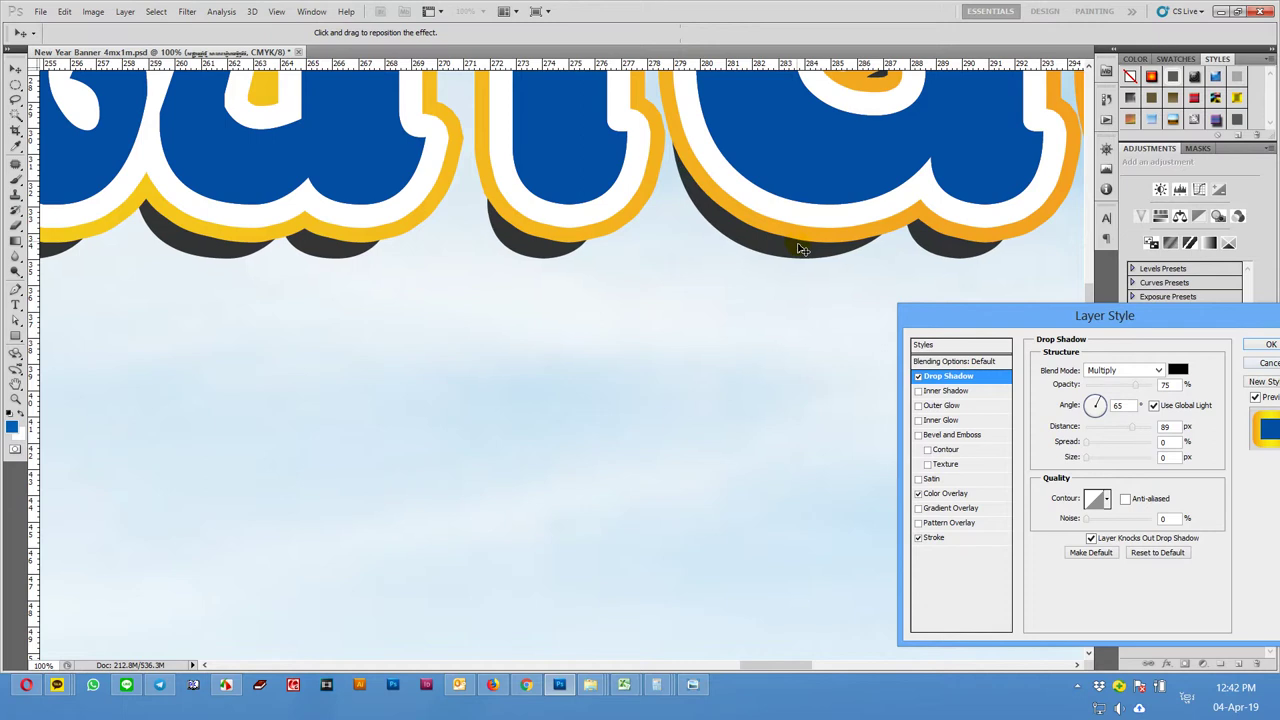
left_click_drag(800, 266, 803, 261)
- After checking the outline width, soften the shadow to 27% opacity, 14% spread and a larger size, then apply it
left_click(968, 539)
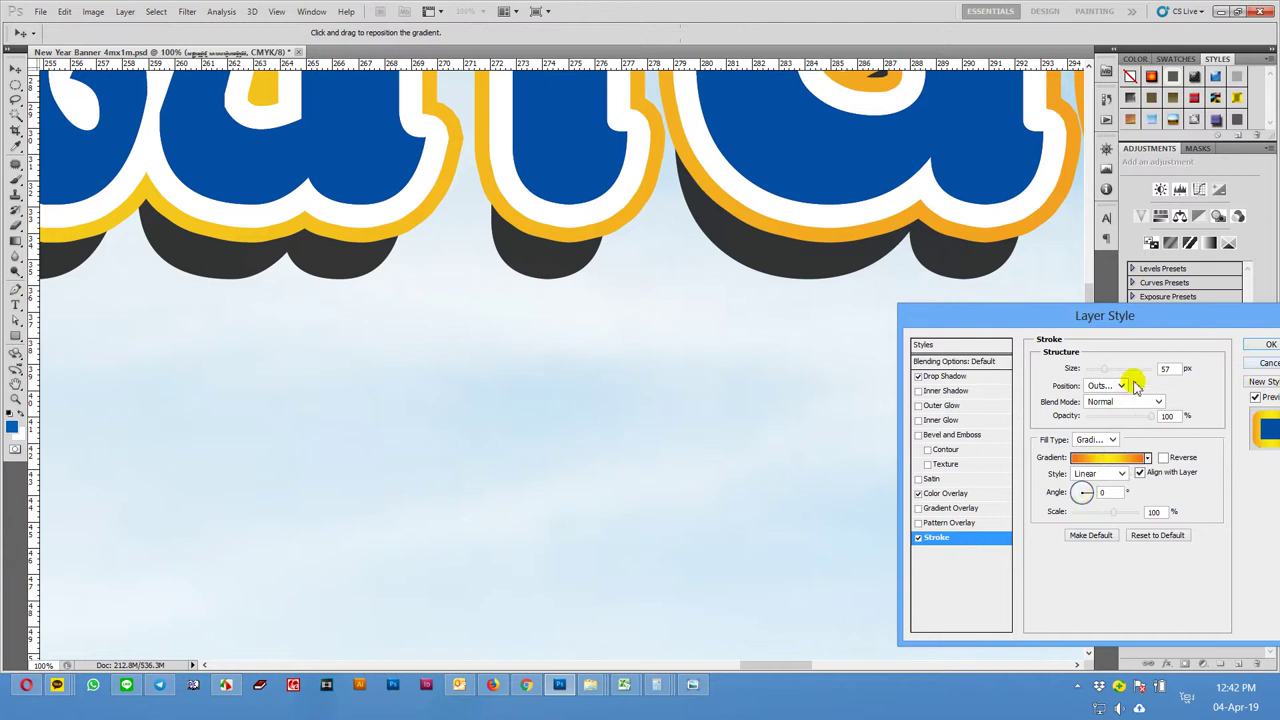
left_click(1097, 371)
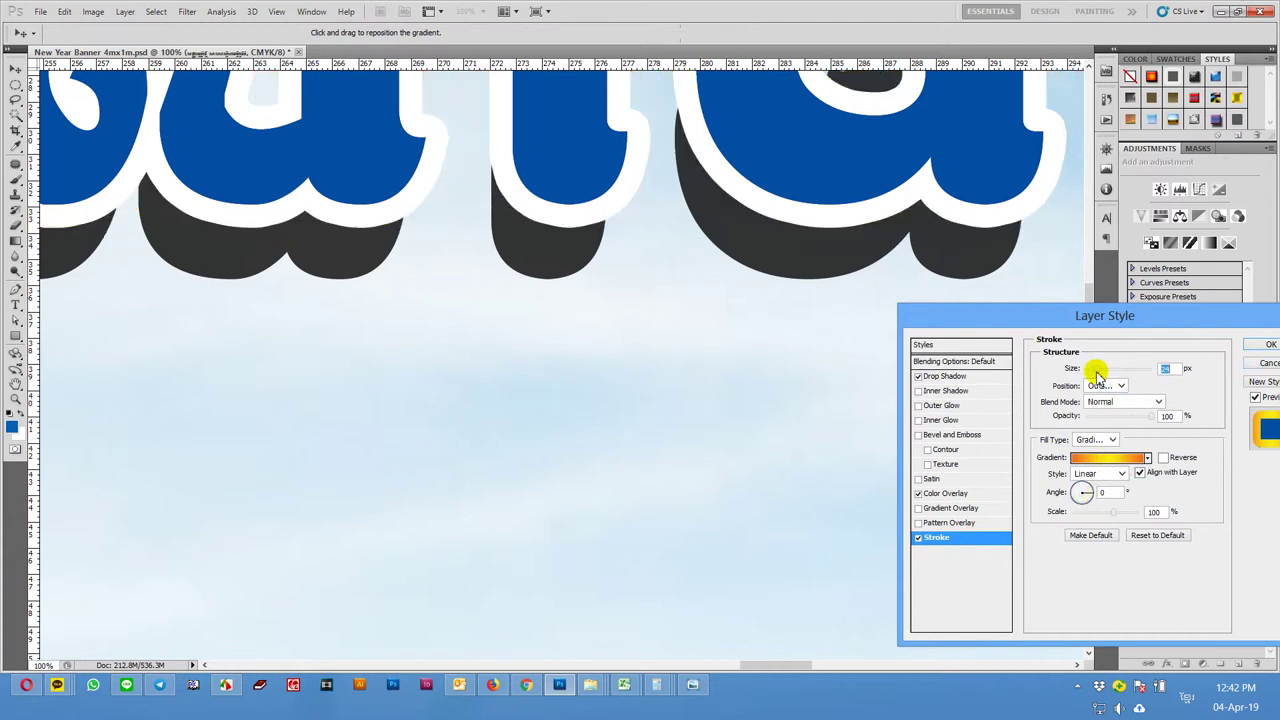
left_click(1103, 372)
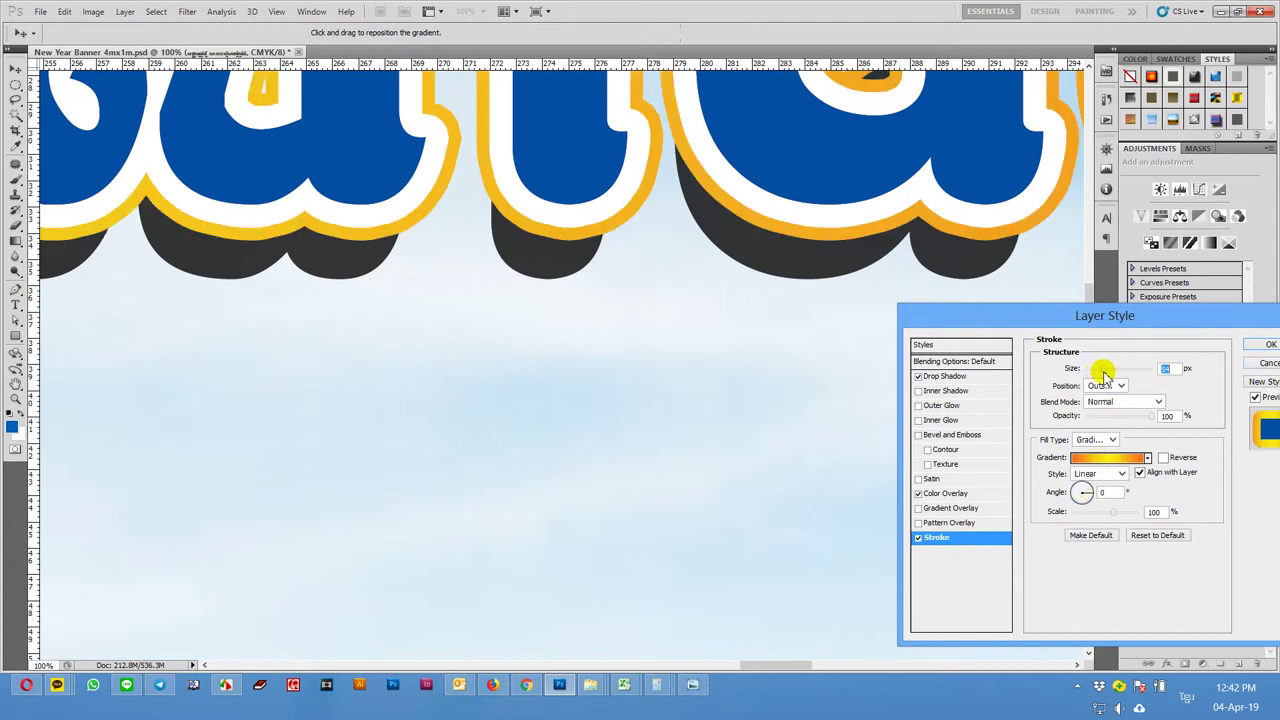
left_click(950, 377)
left_click_drag(1133, 390, 1115, 390)
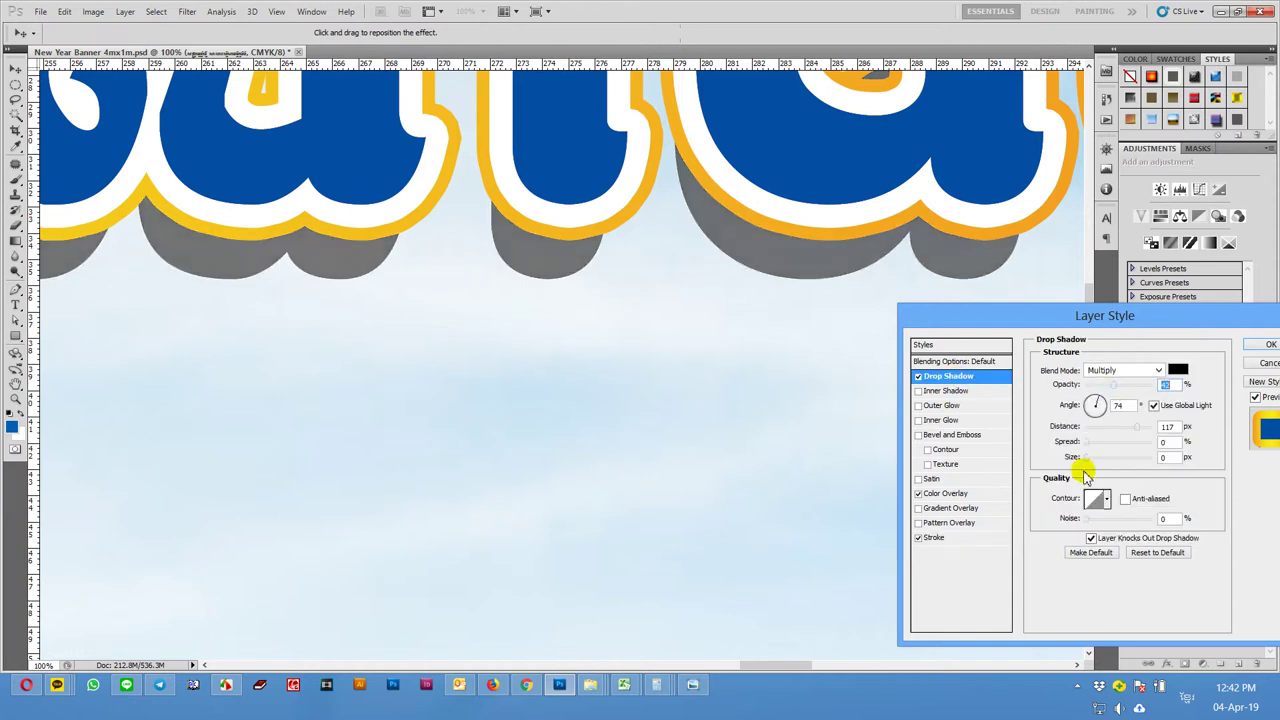
mouse_move(1094, 457)
left_mouse_down()
mouse_move(1104, 460)
mouse_move(1091, 462)
left_mouse_up()
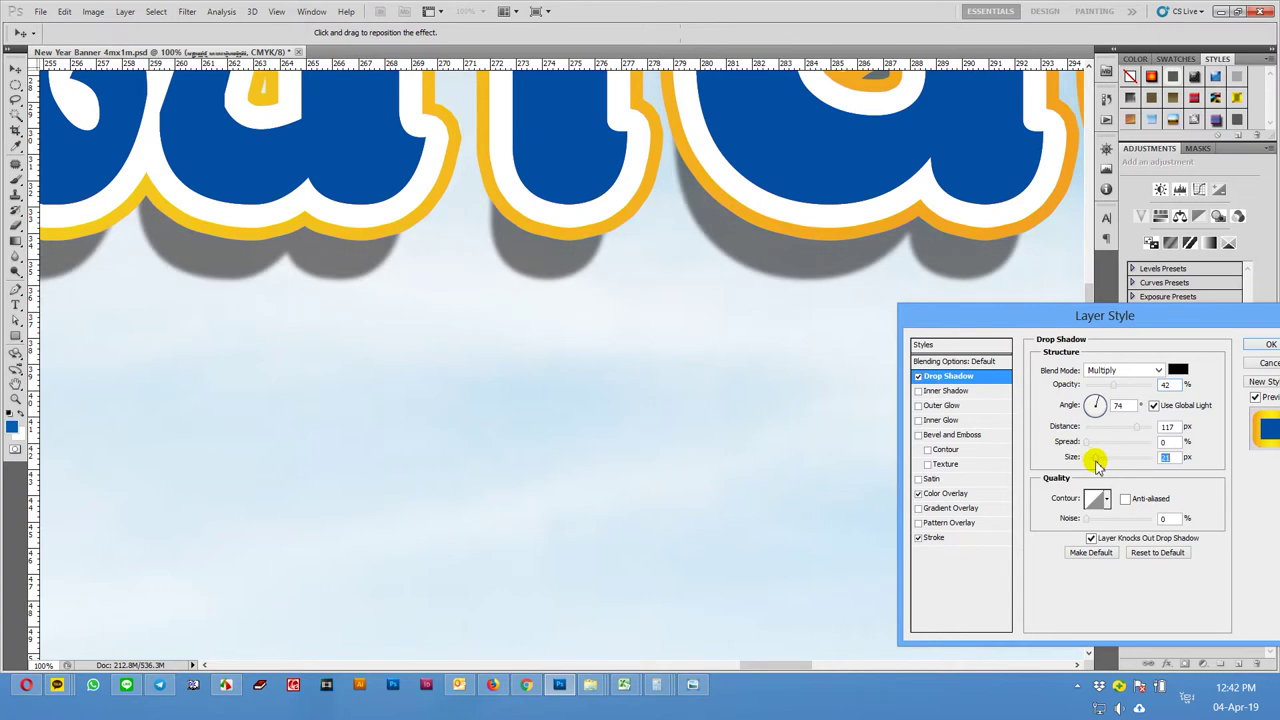
left_click_drag(1114, 386, 1106, 390)
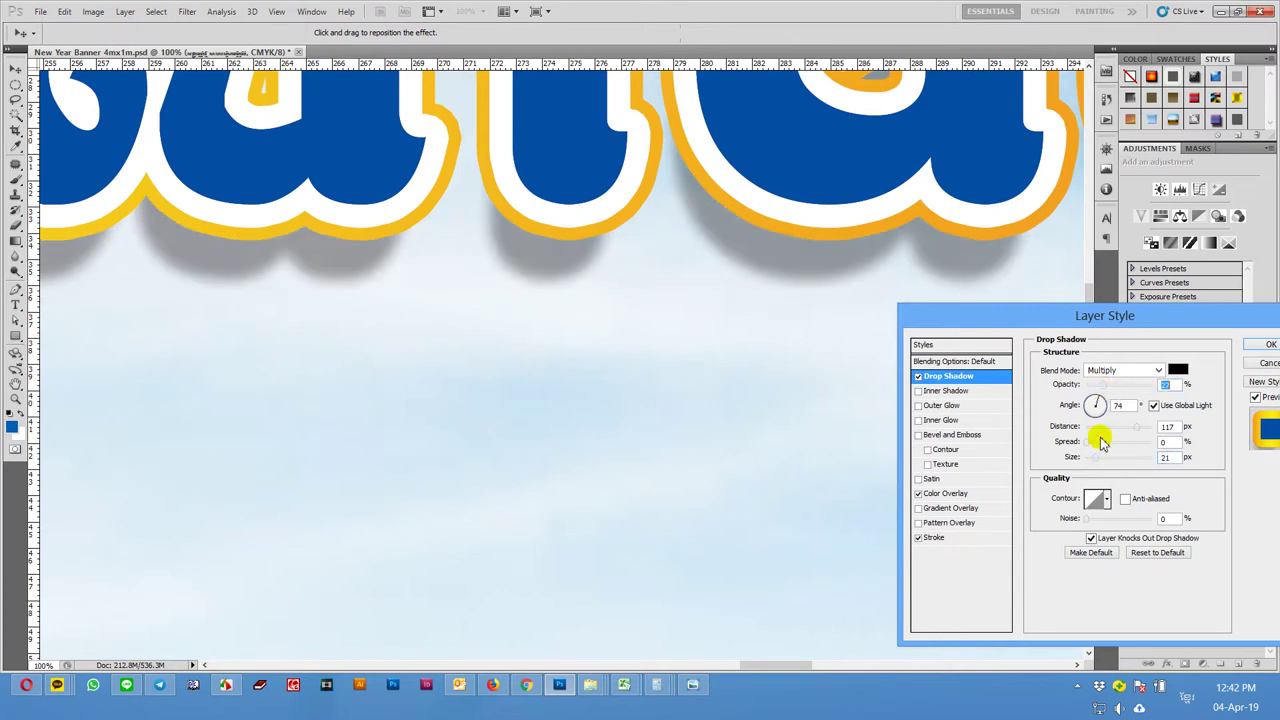
mouse_move(1090, 442)
left_mouse_down()
mouse_move(1183, 447)
mouse_move(1107, 447)
left_mouse_up()
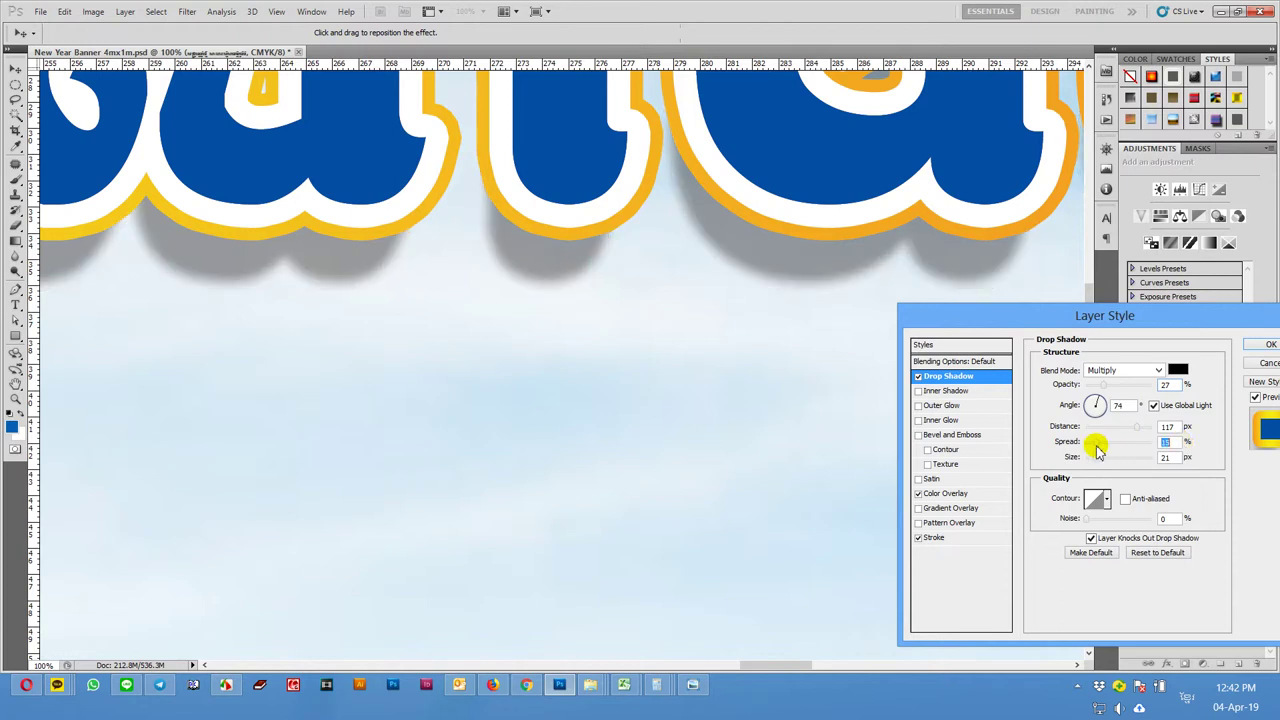
mouse_move(1094, 457)
left_mouse_down()
mouse_move(1106, 460)
mouse_move(1094, 460)
left_mouse_up()
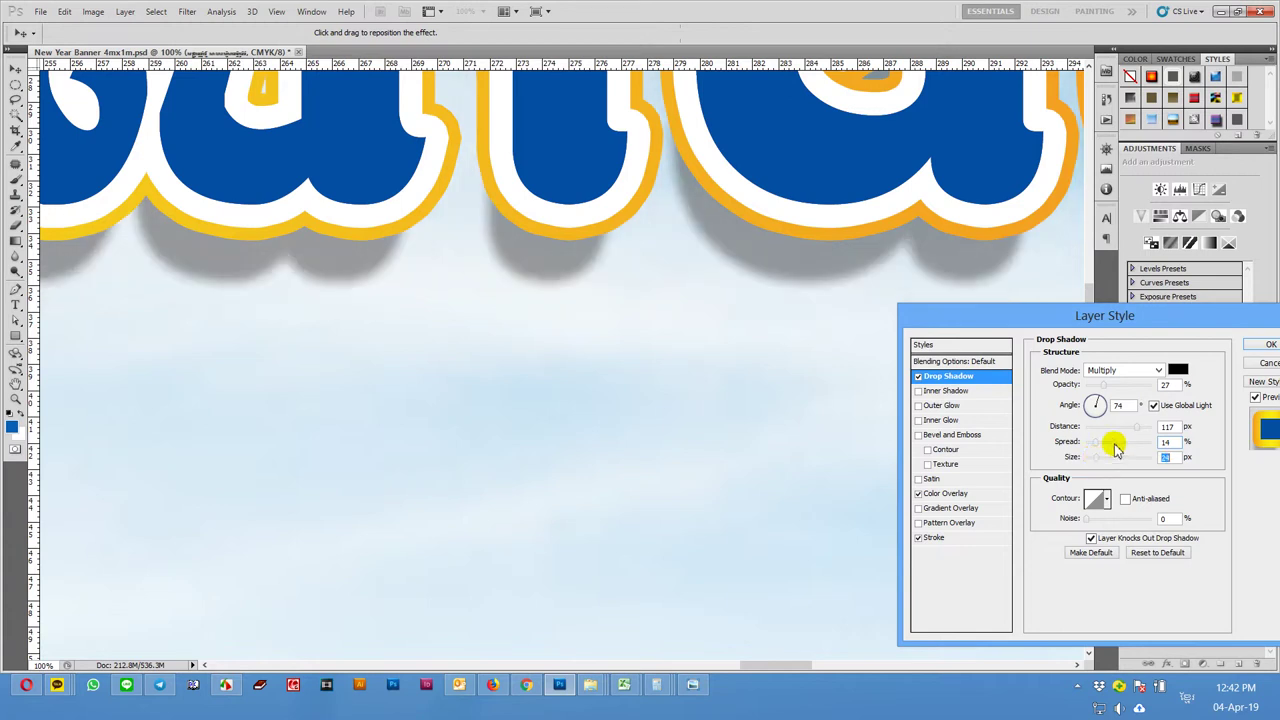
left_click(1268, 344)
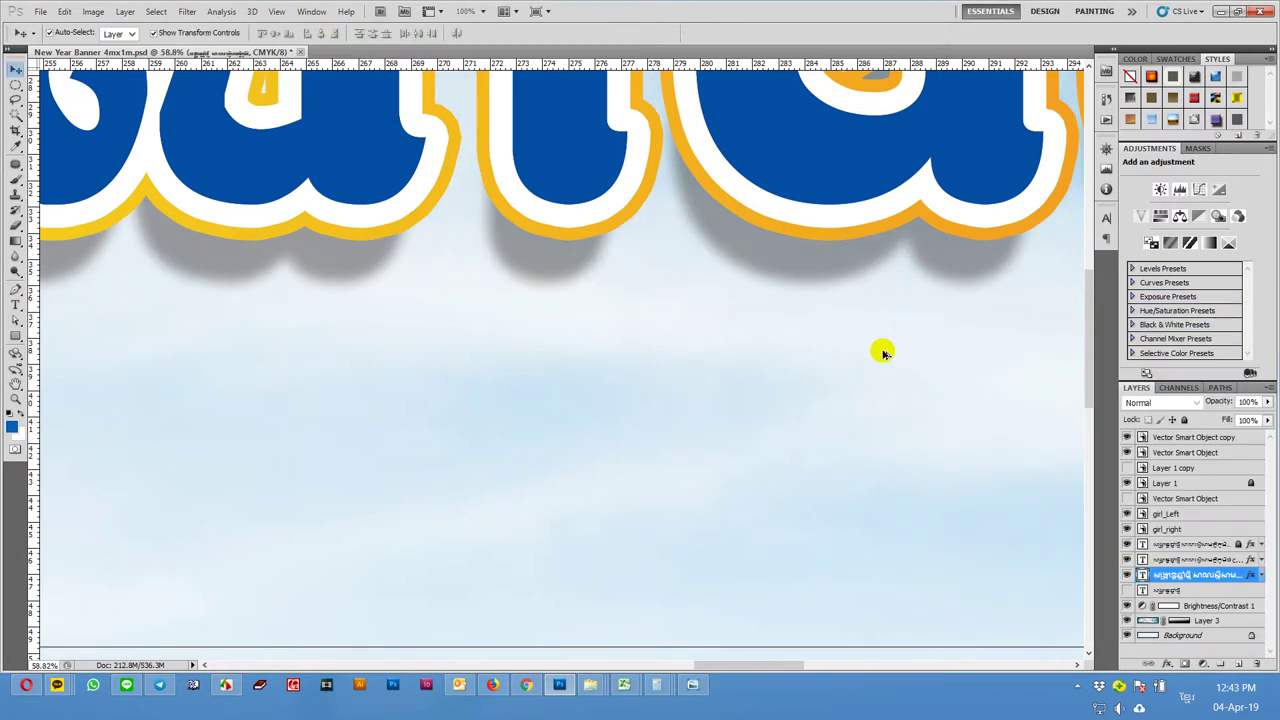
scroll(883, 352, "down", 5)
scroll(883, 352, "down", 1)
scroll(883, 352, "down", 1)
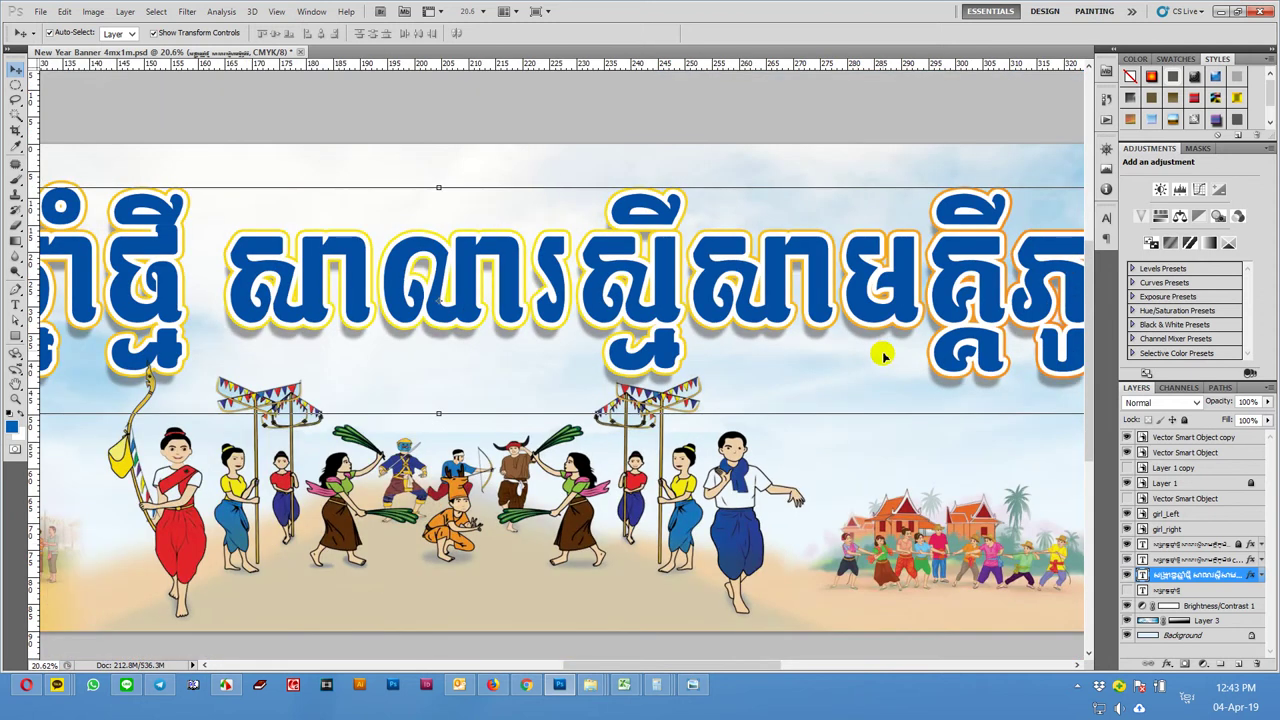
scroll(605, 123, "down", 1)
scroll(605, 150, "down", 1)
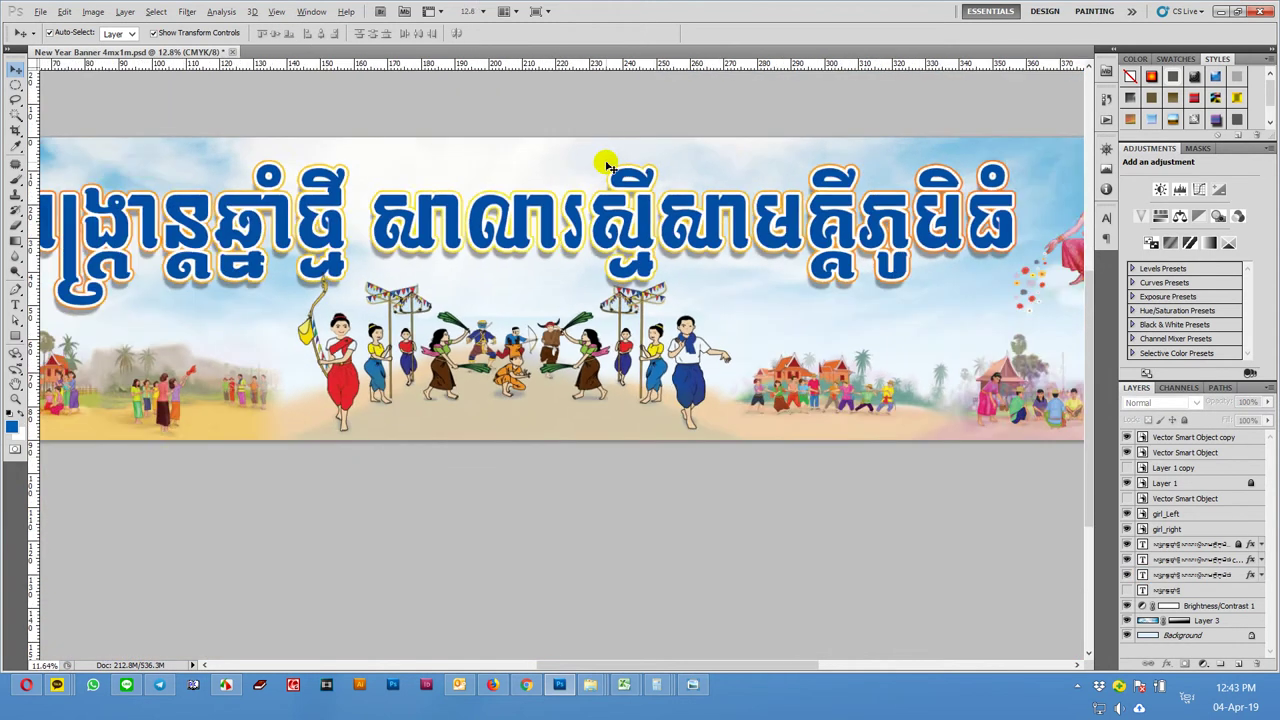
scroll(605, 163, "down", 1)
key("z")
scroll(187, 301, "up", 1)
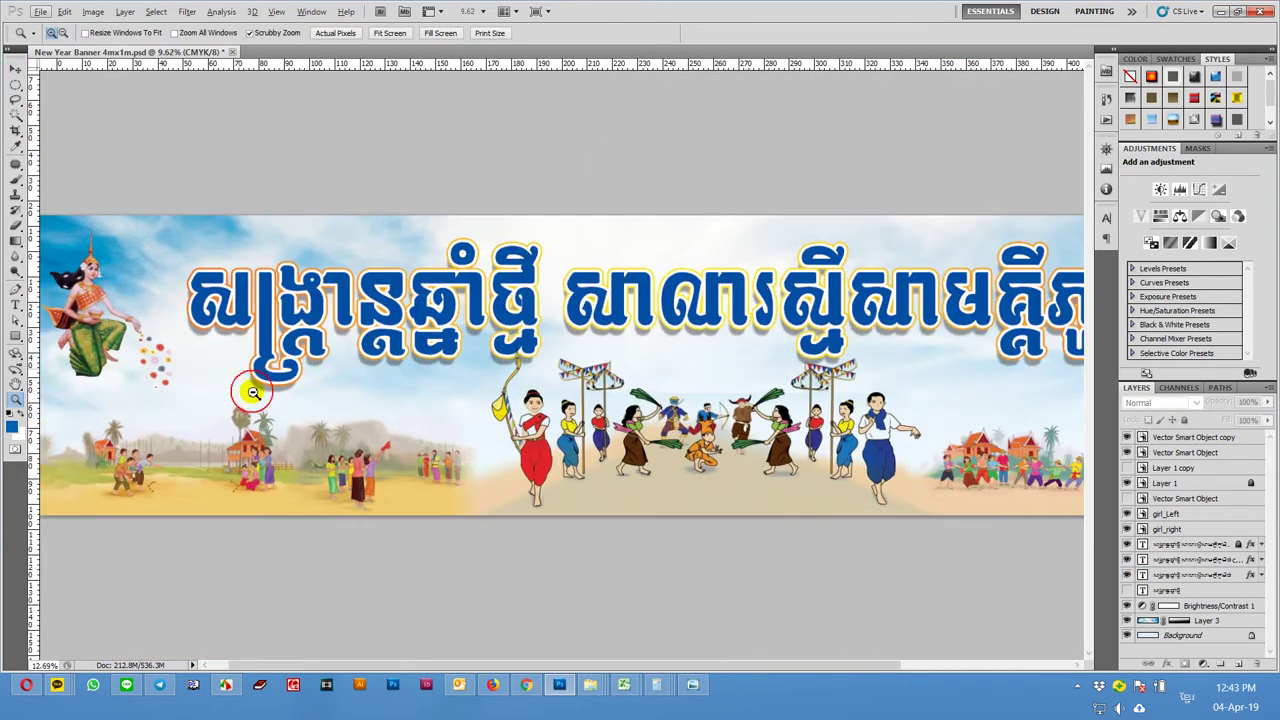
key("ctrl+1")
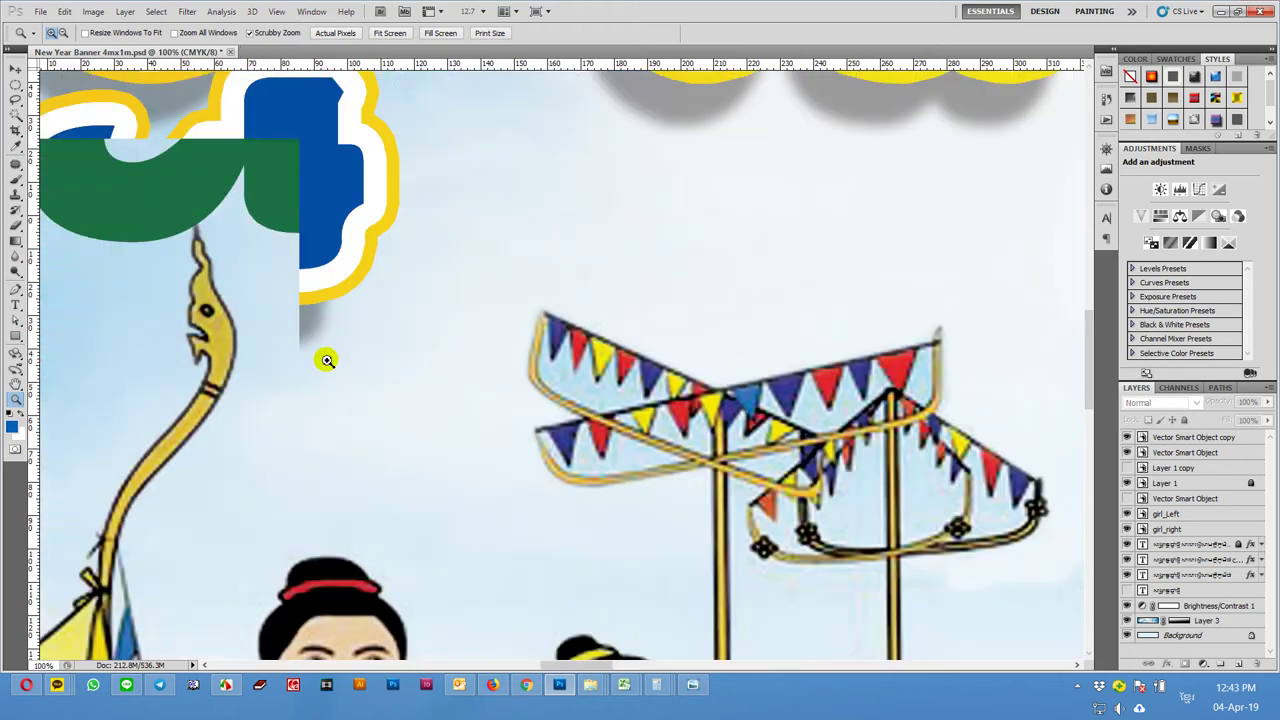
left_click_drag(313, 362, 577, 393)
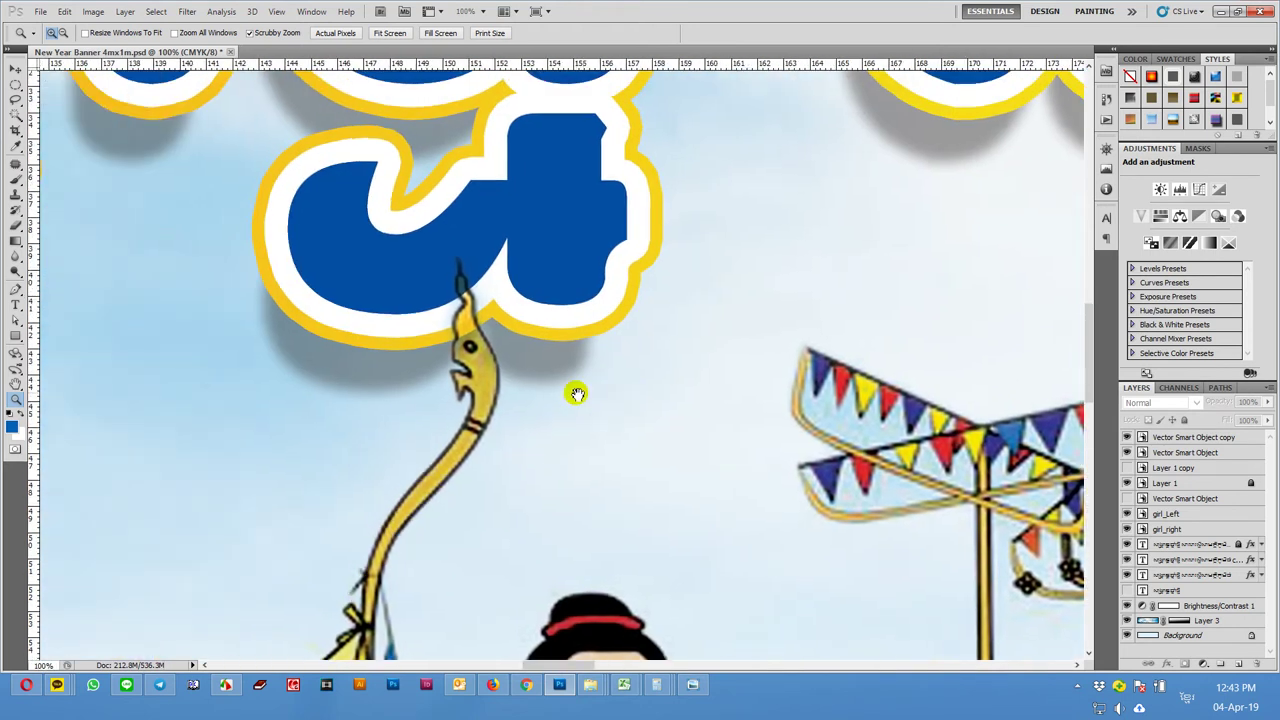
- Select all three title text layers and bring them to the front with Ctrl+Shift+]
key("v")
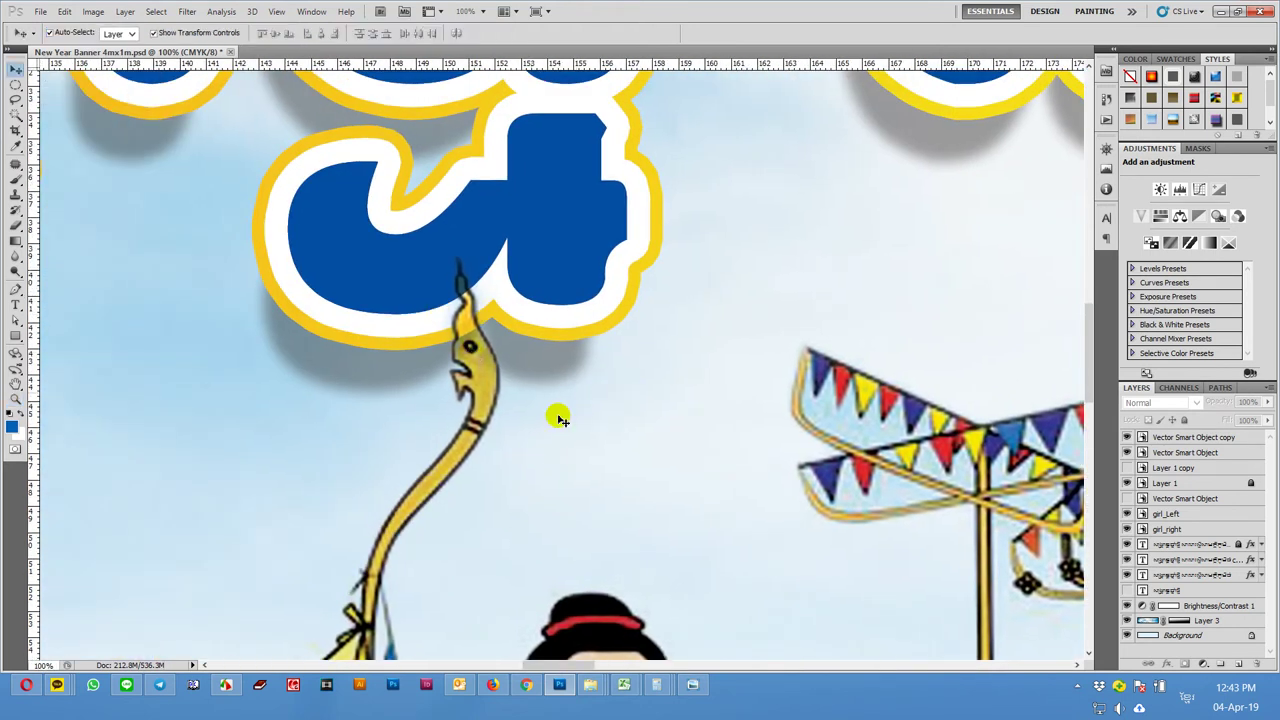
left_click(487, 406)
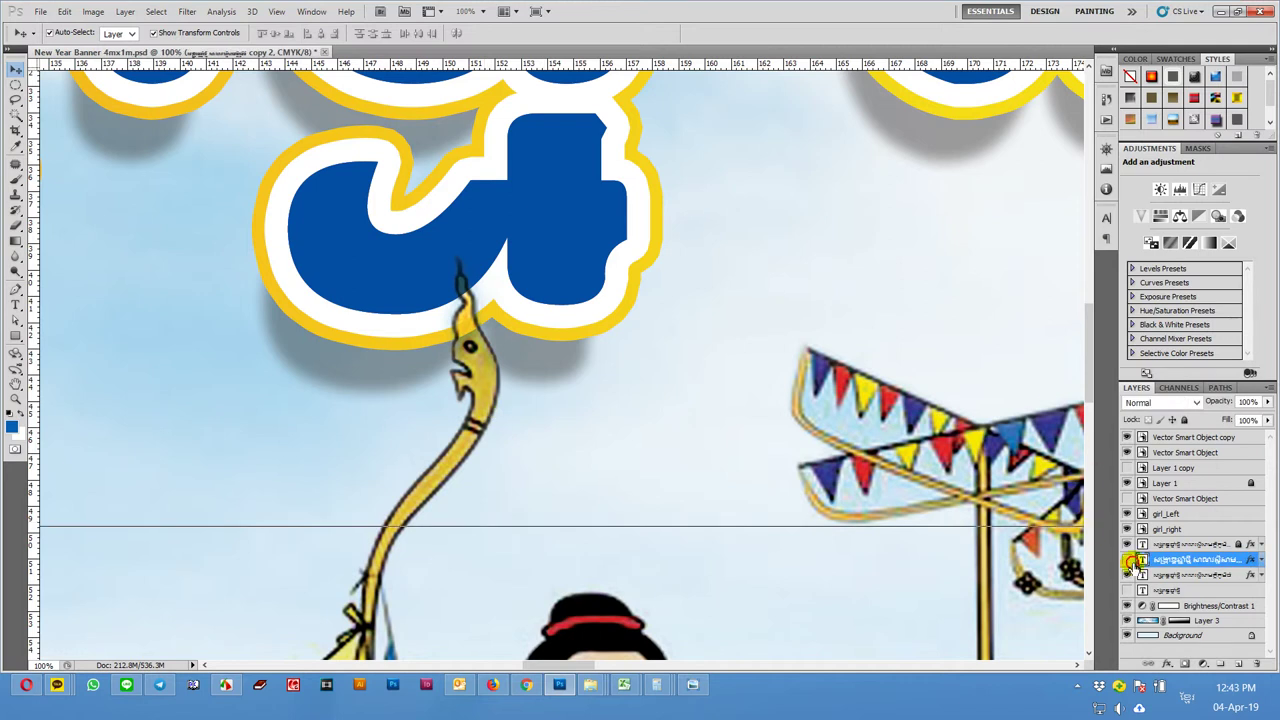
left_click(1128, 560)
left_click(1128, 560)
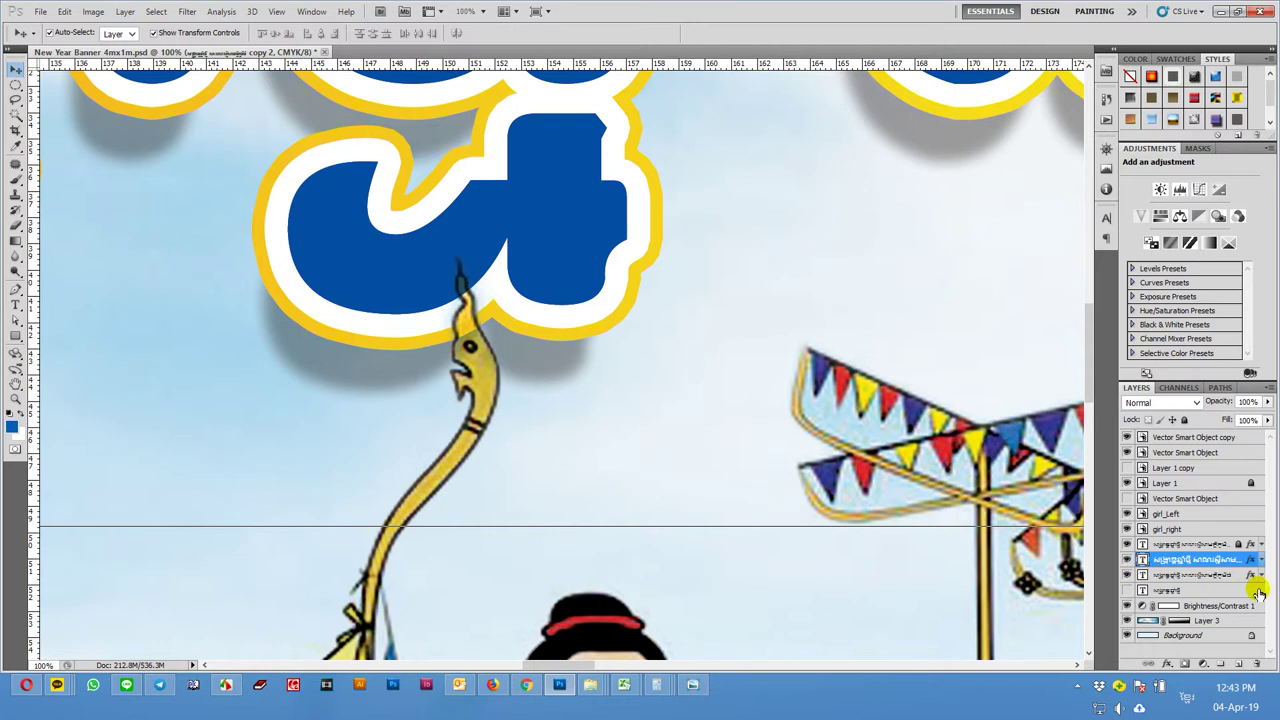
left_click(1190, 544)
left_click(1186, 577, "shift")
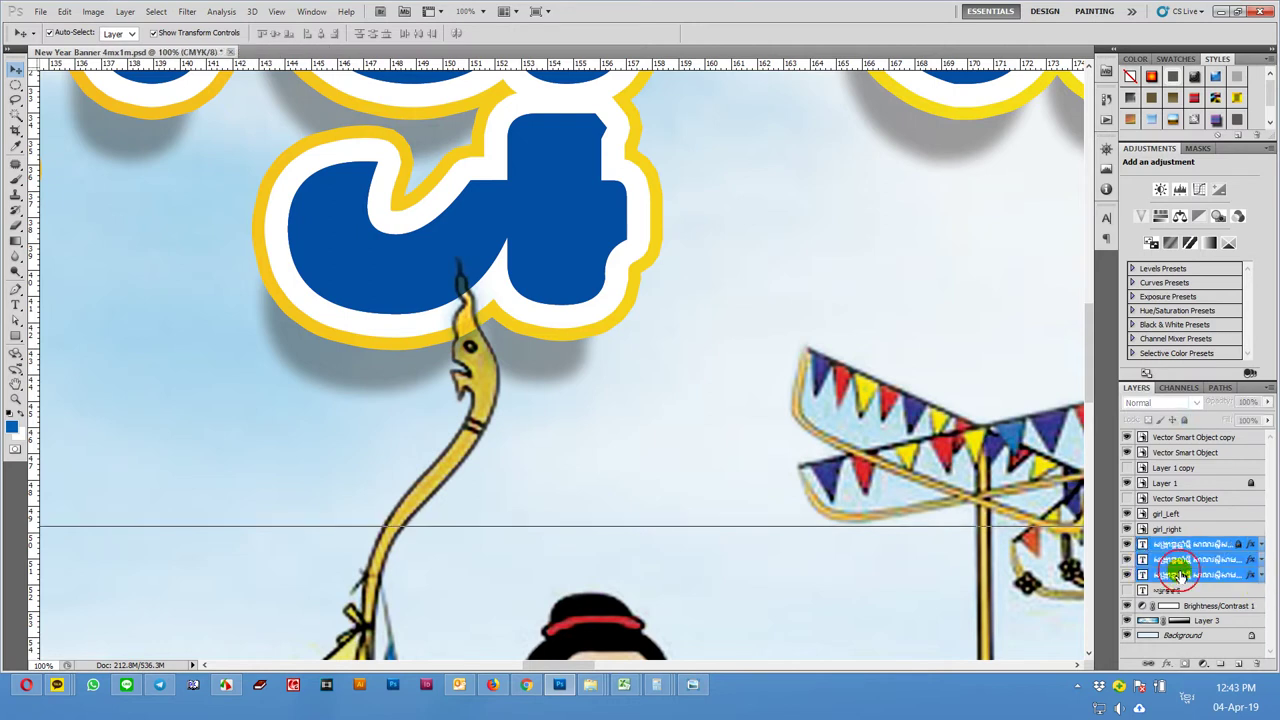
key("ctrl+shift+bracketright")
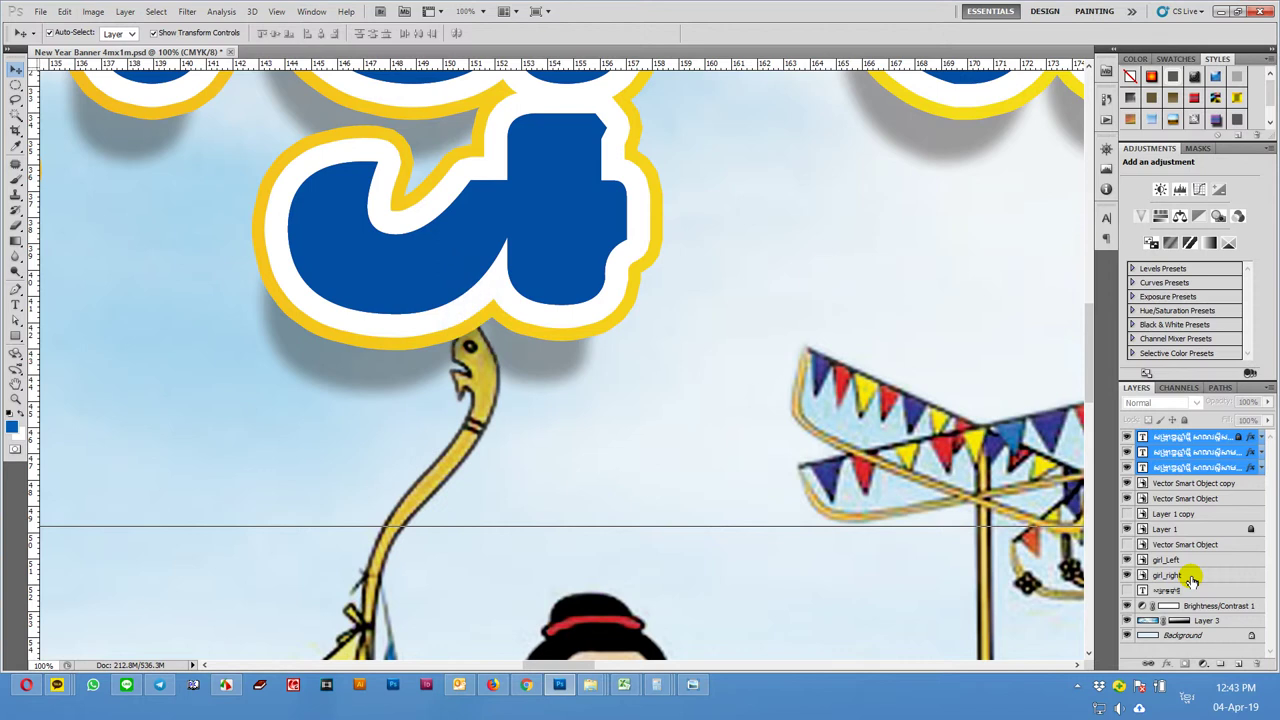
scroll(750, 256, "down", 3)
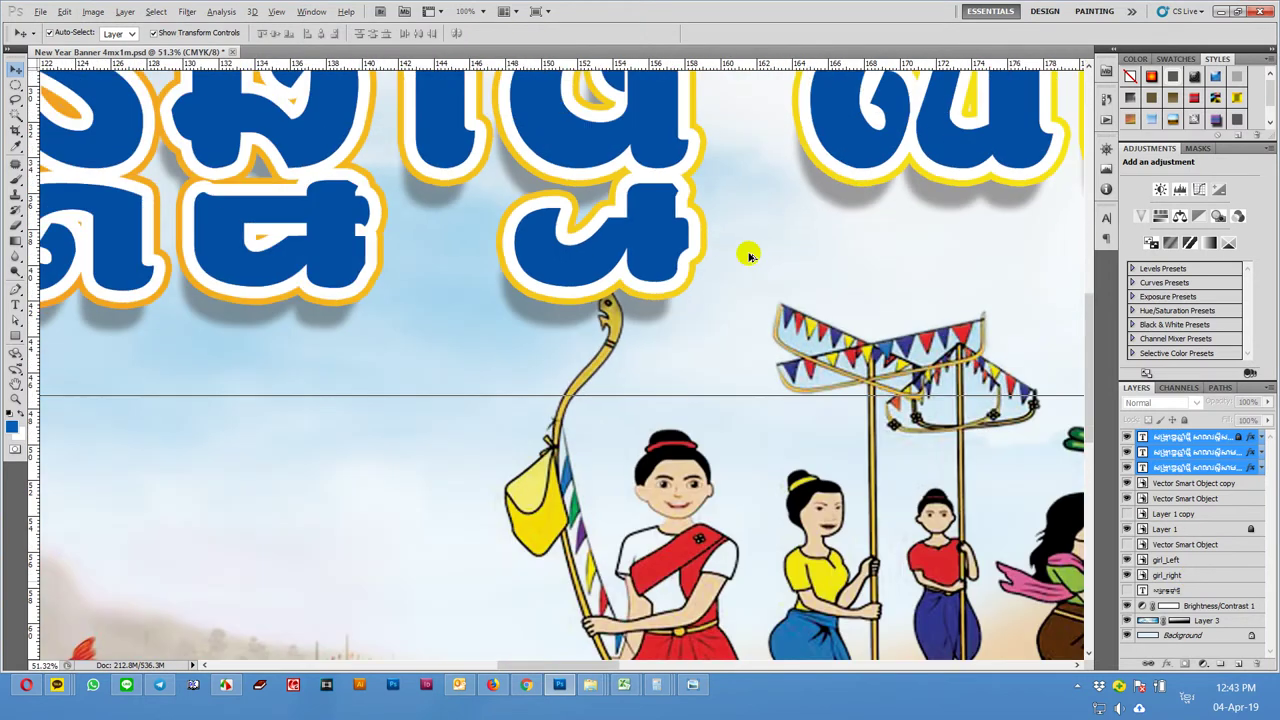
scroll(750, 256, "down", 2)
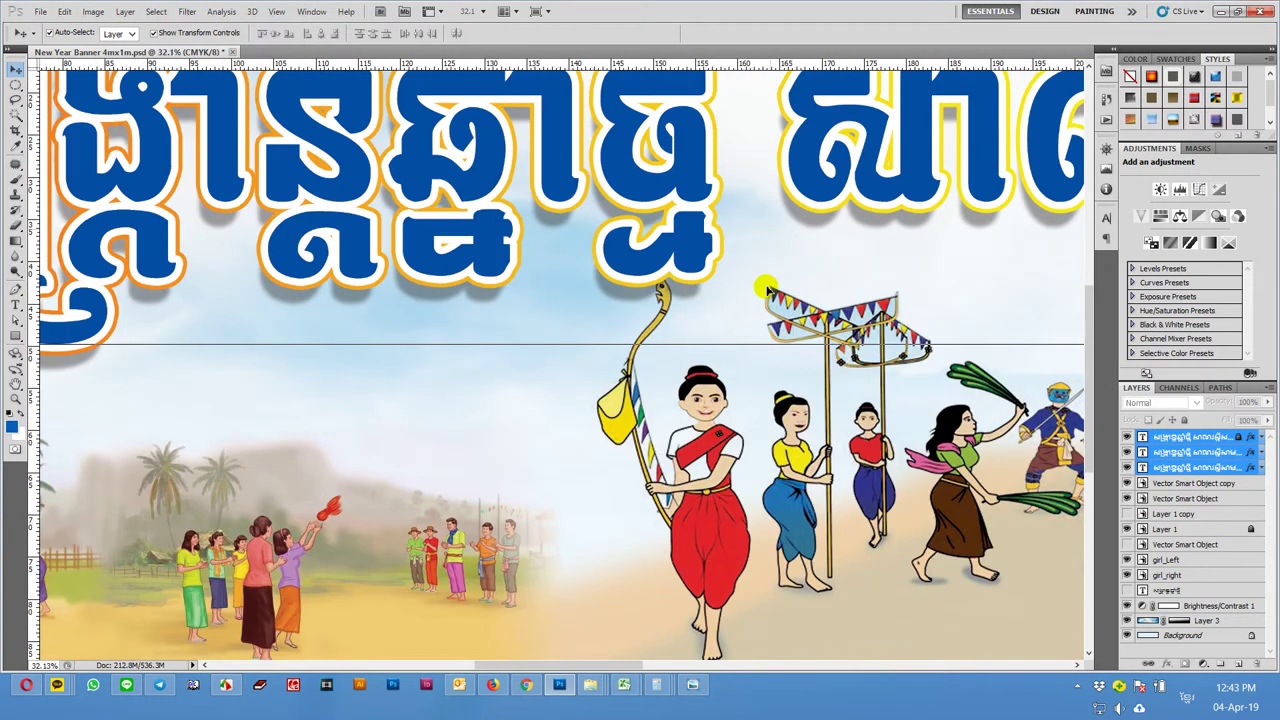
scroll(758, 300, "down", 2)
scroll(757, 294, "down", 1)
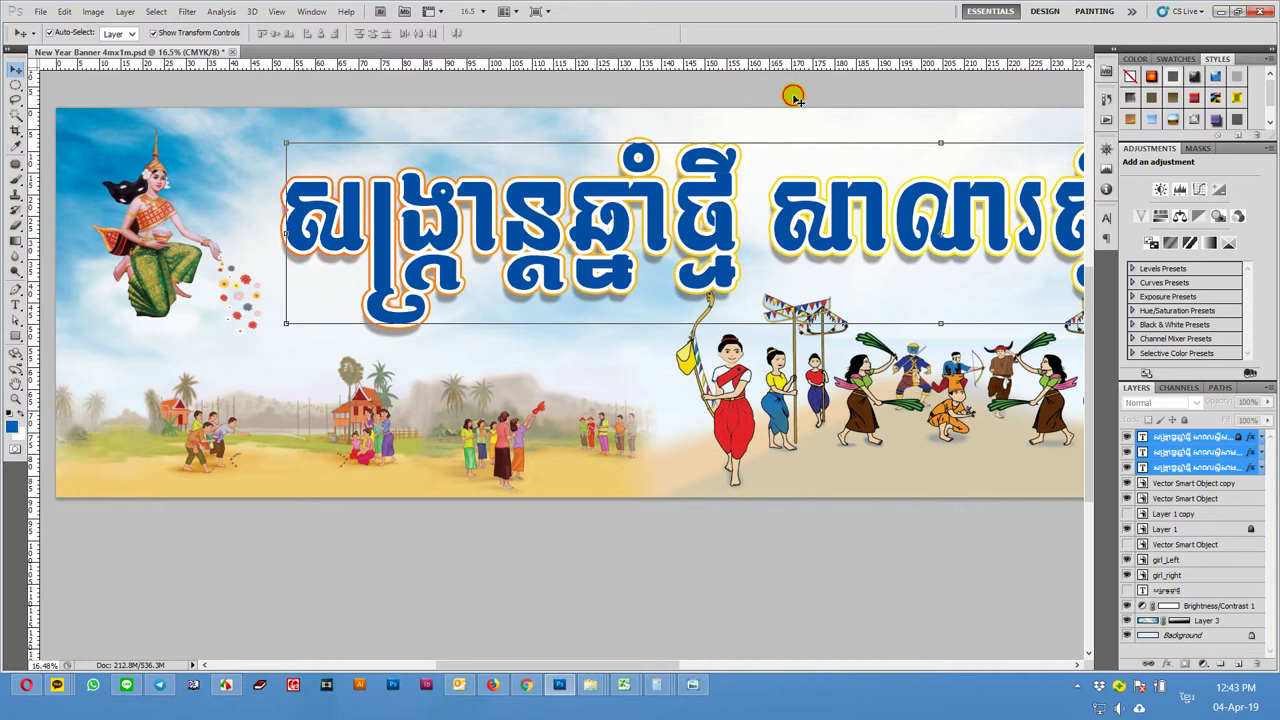
key("z")
left_click_drag(971, 126, 663, 149)
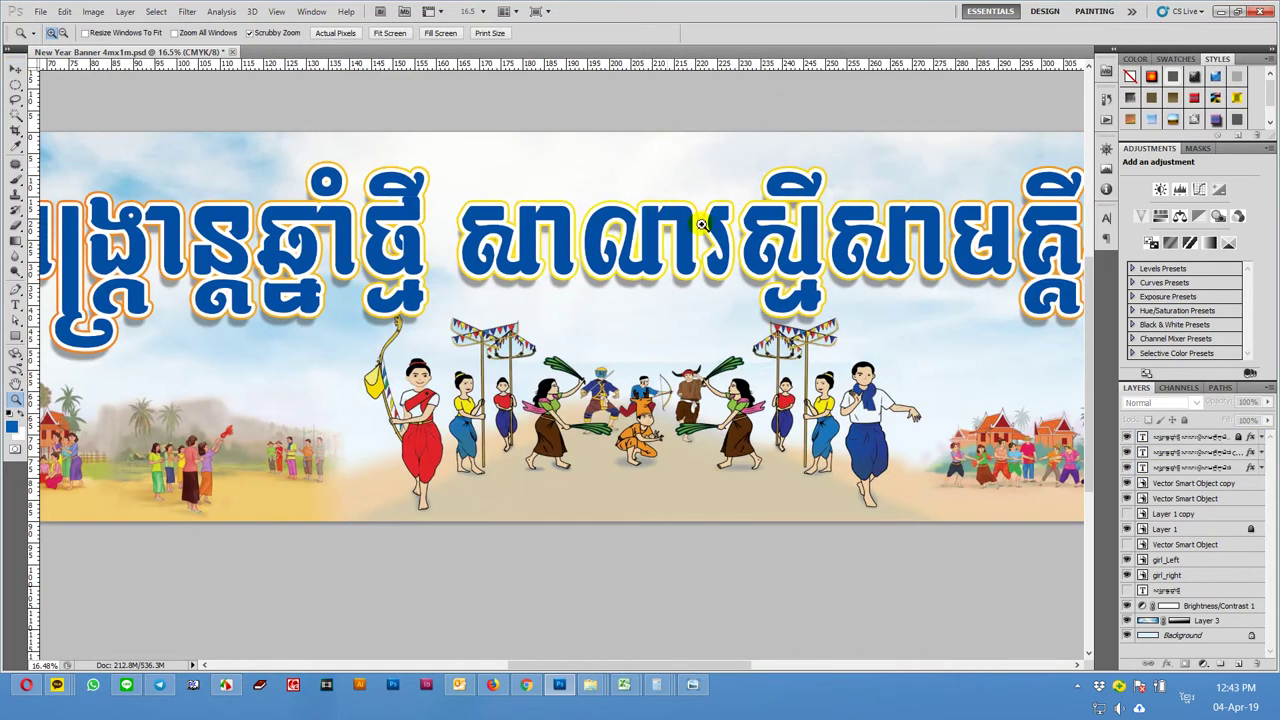
key("v")
scroll(815, 262, "down", 1)
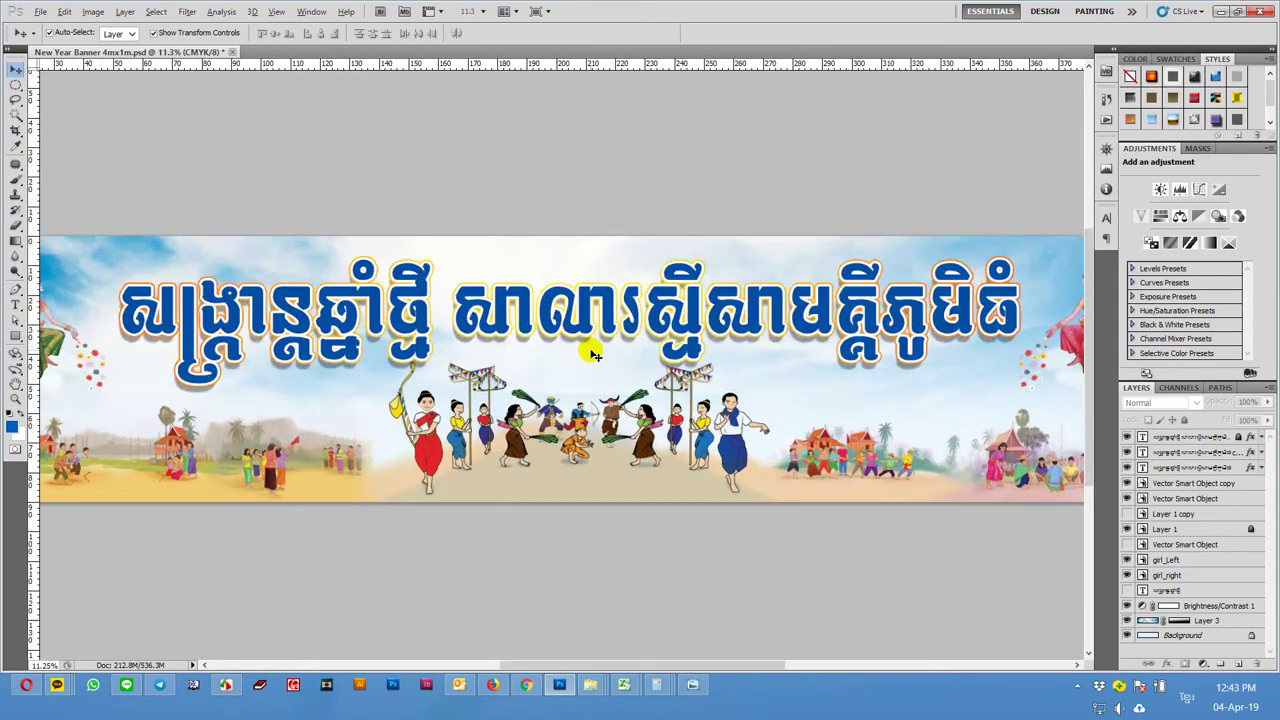
left_click(628, 302)
scroll(620, 230, "up", 1)
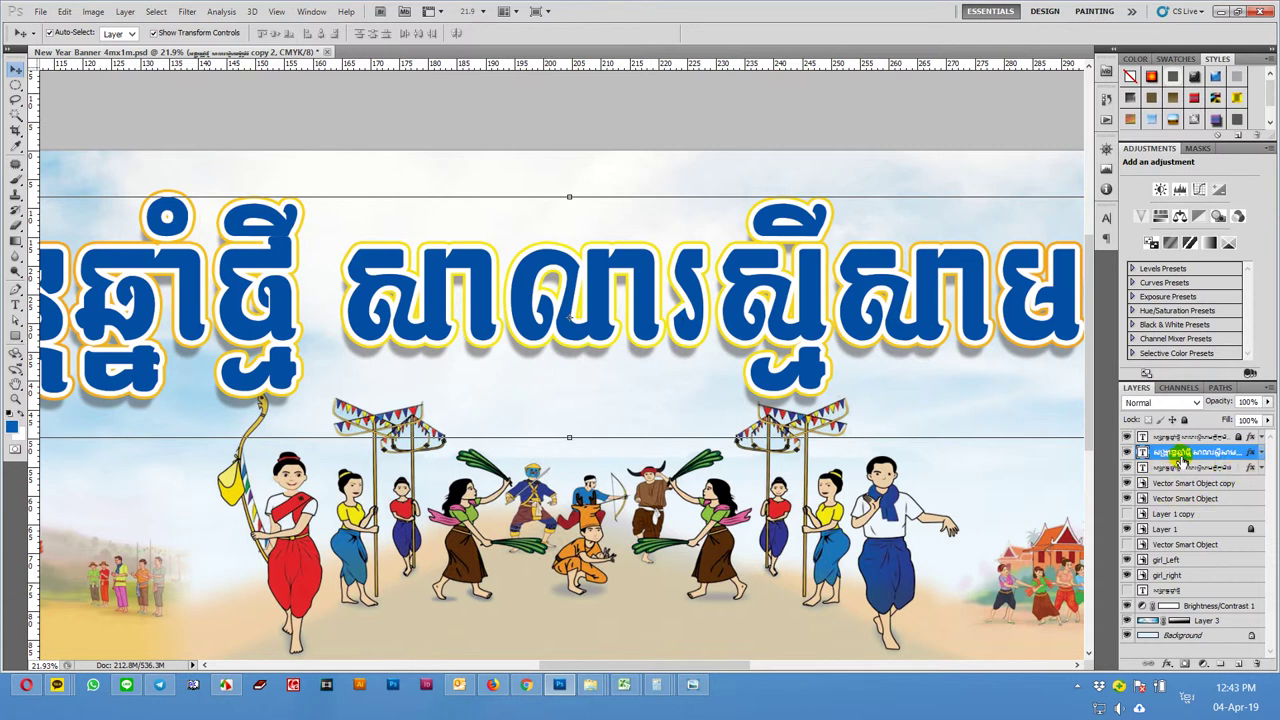
left_click(1127, 452)
left_click(1127, 455)
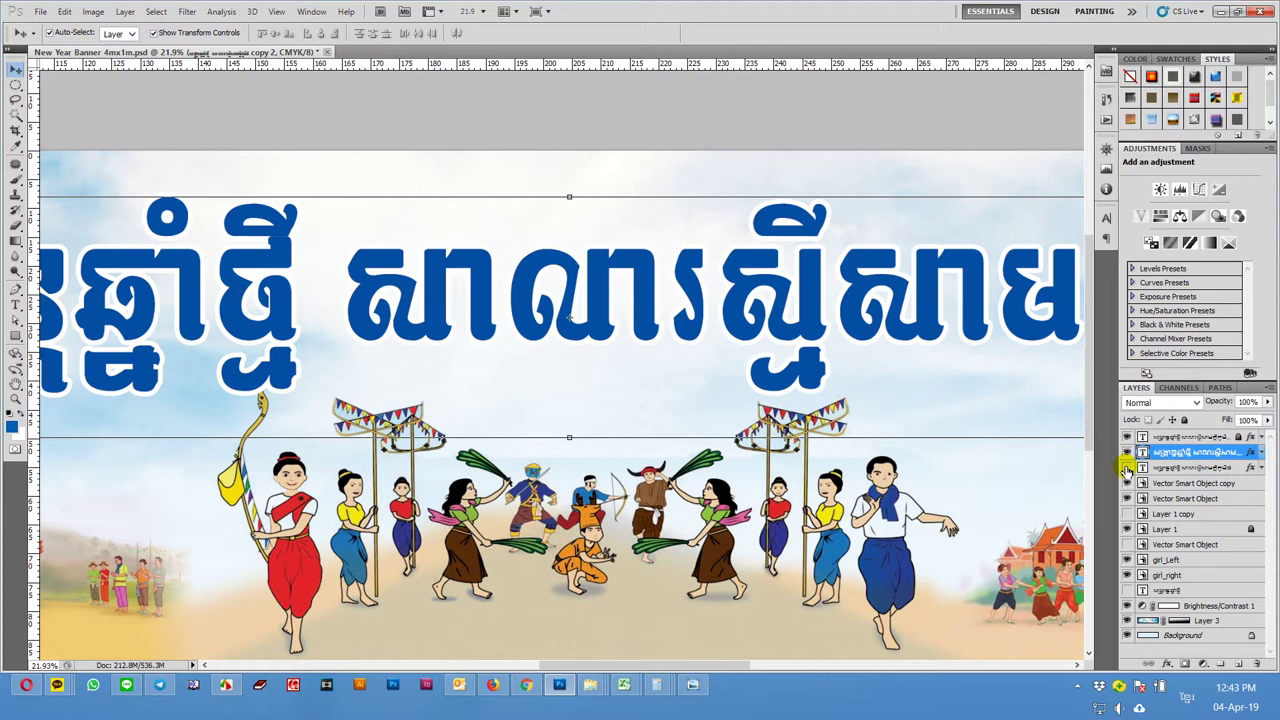
left_click(1127, 468)
left_click(1127, 468)
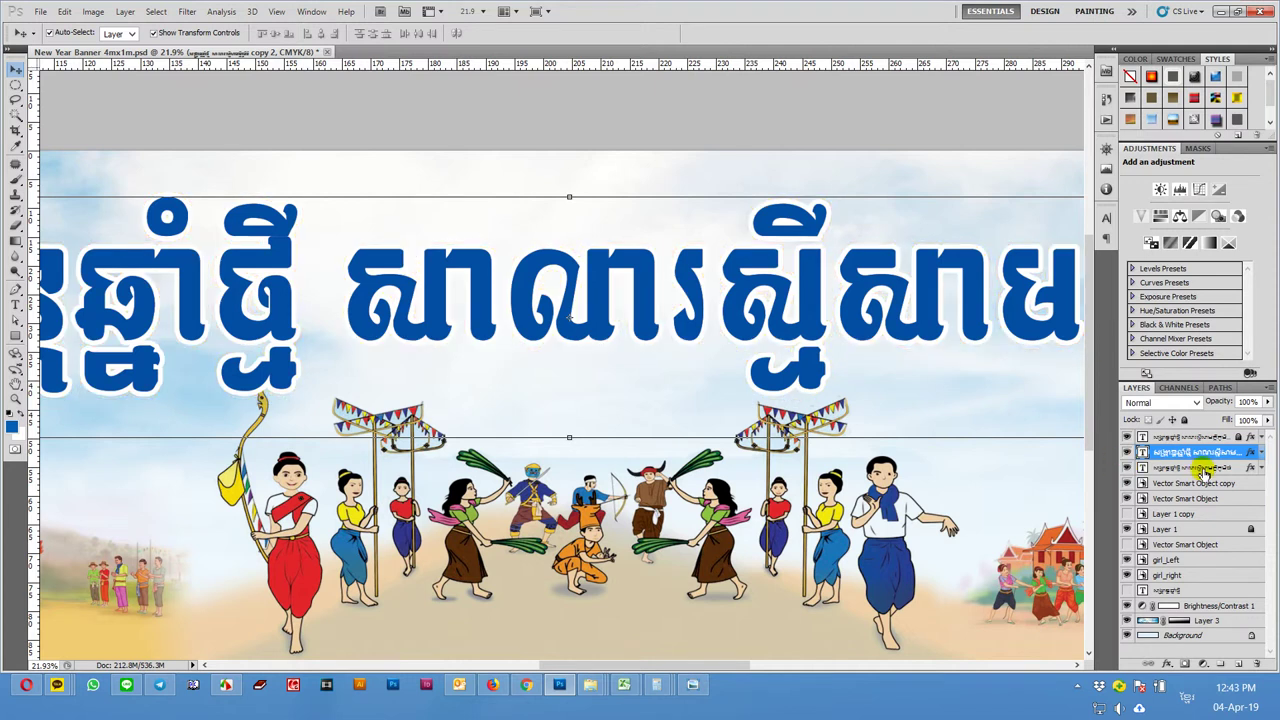
- Open the title's Stroke gradient in the Gradient Editor and drag in an extra colour stop
double_click(1251, 470)
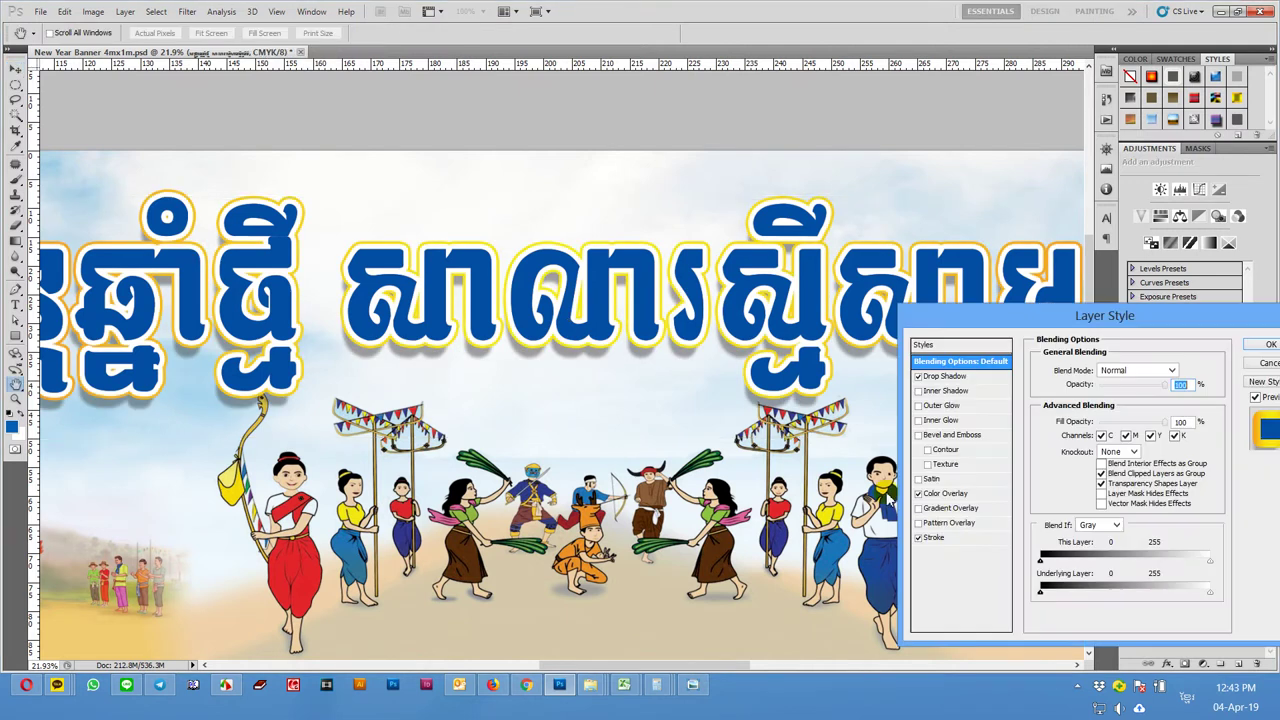
left_click(970, 539)
left_click(1095, 458)
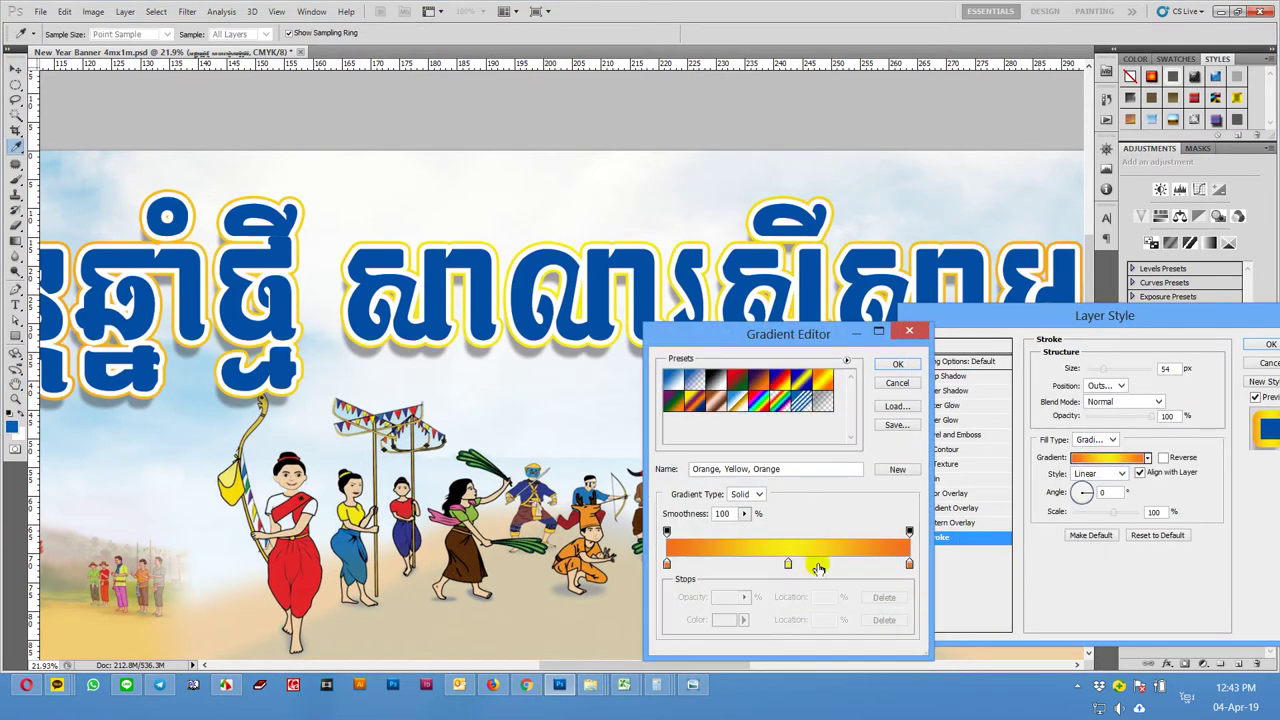
mouse_move(909, 566)
left_mouse_down()
mouse_move(735, 566)
mouse_move(798, 566)
left_mouse_up()
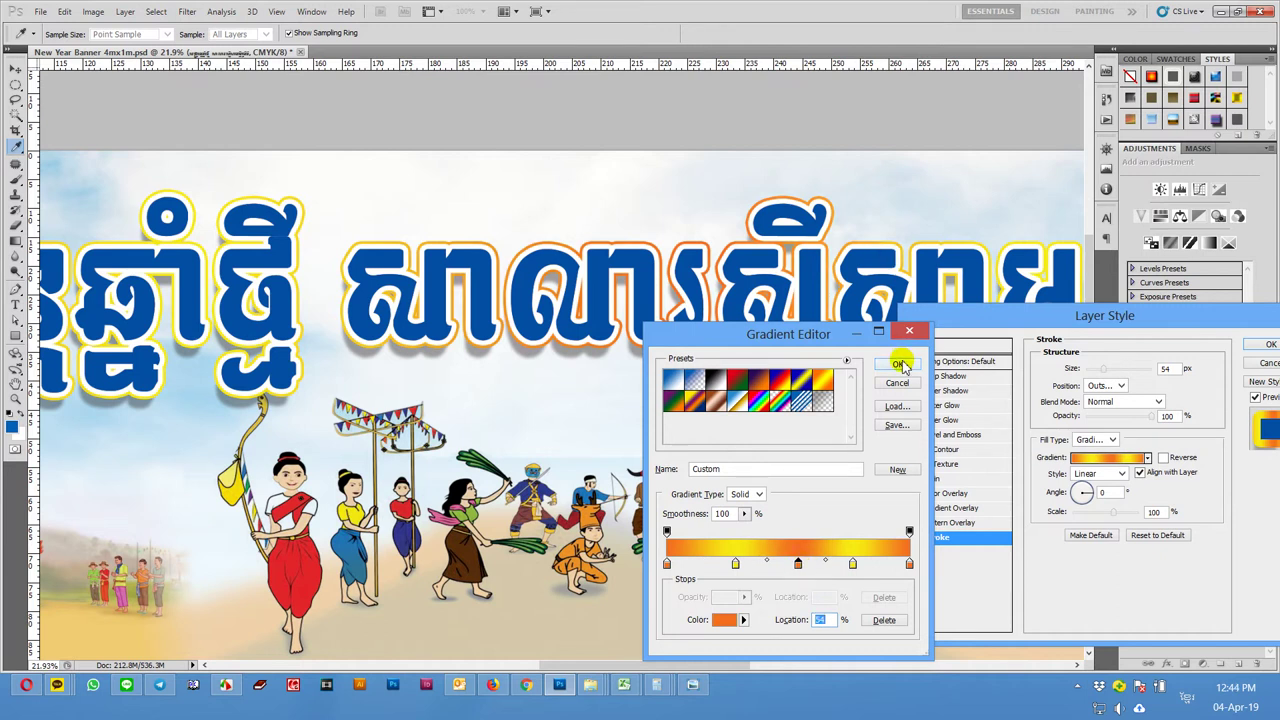
- Try Noise and Solid gradient types, smoothness, and presets such as Foreground to Background
left_click(752, 494)
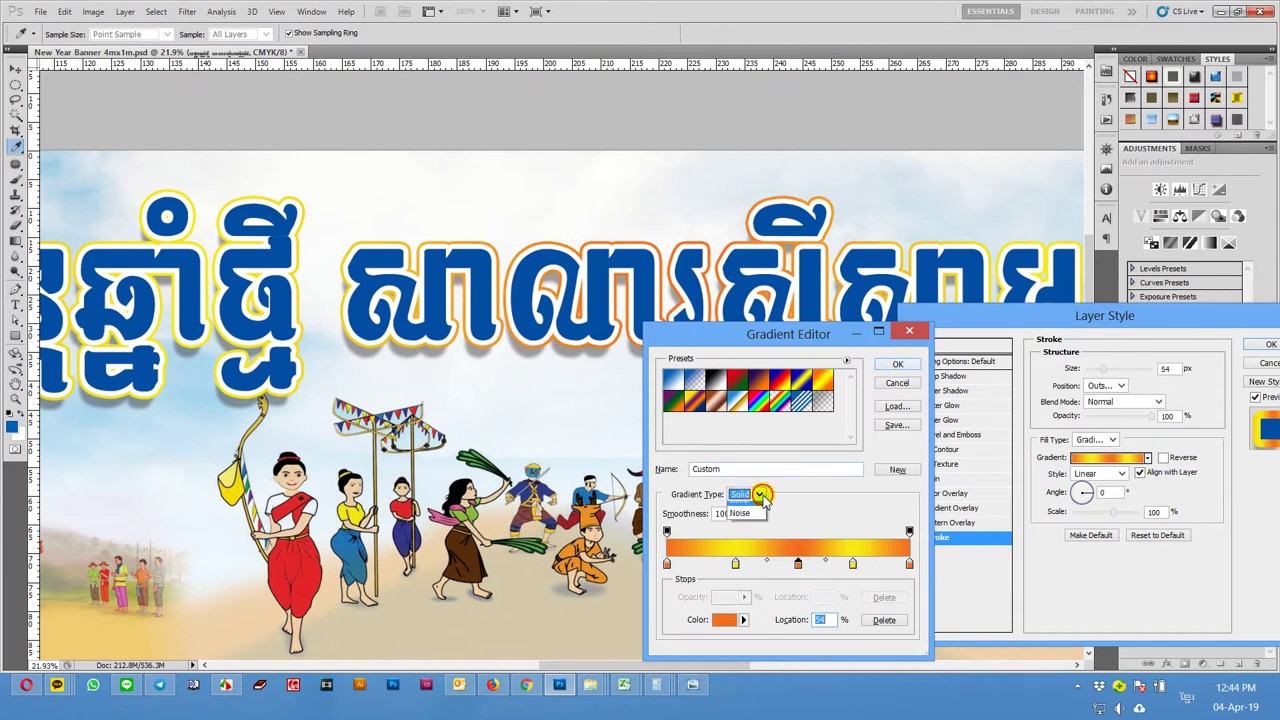
left_click(752, 519)
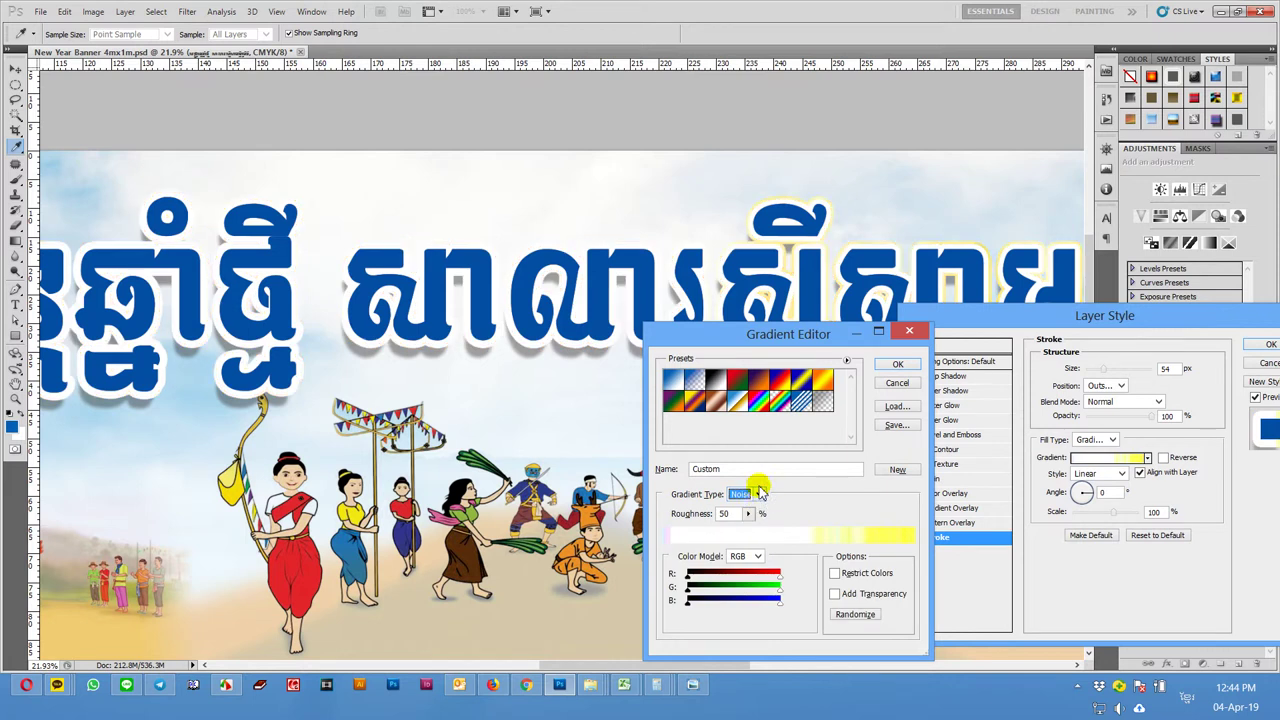
left_click(759, 494)
left_click(742, 509)
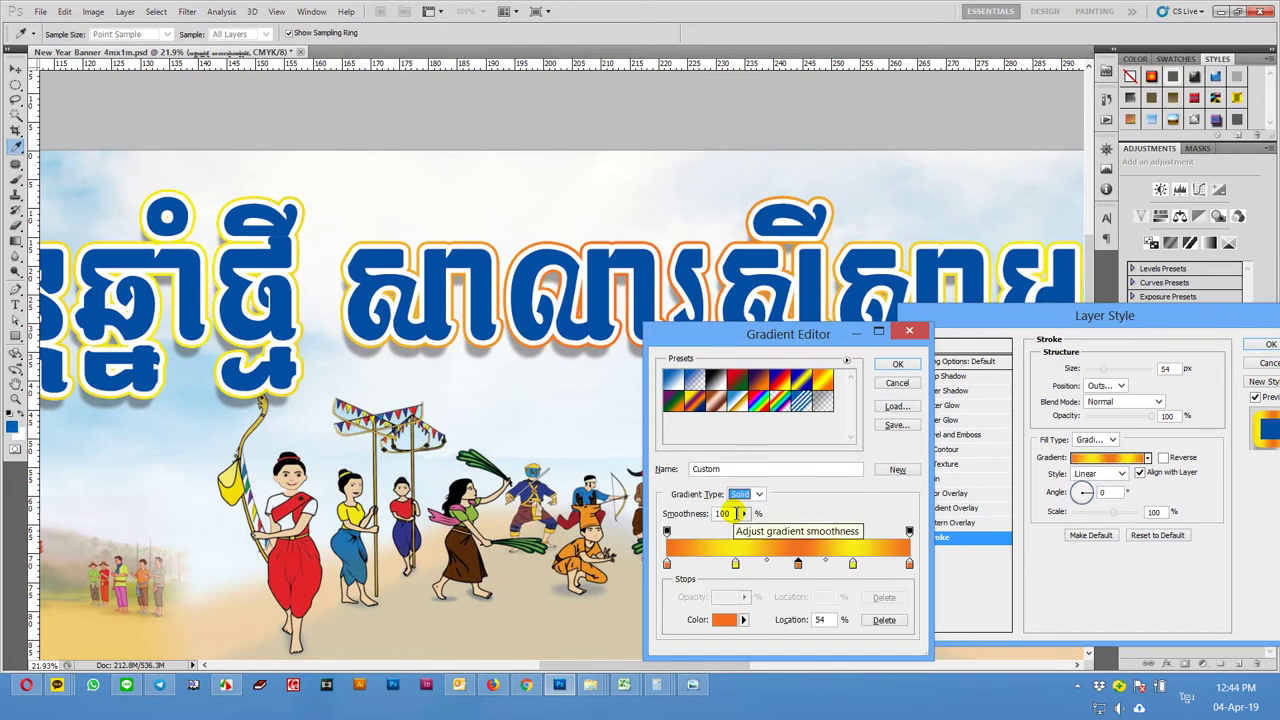
mouse_move(743, 513)
left_mouse_down()
mouse_move(678, 537)
mouse_move(862, 537)
left_mouse_up()
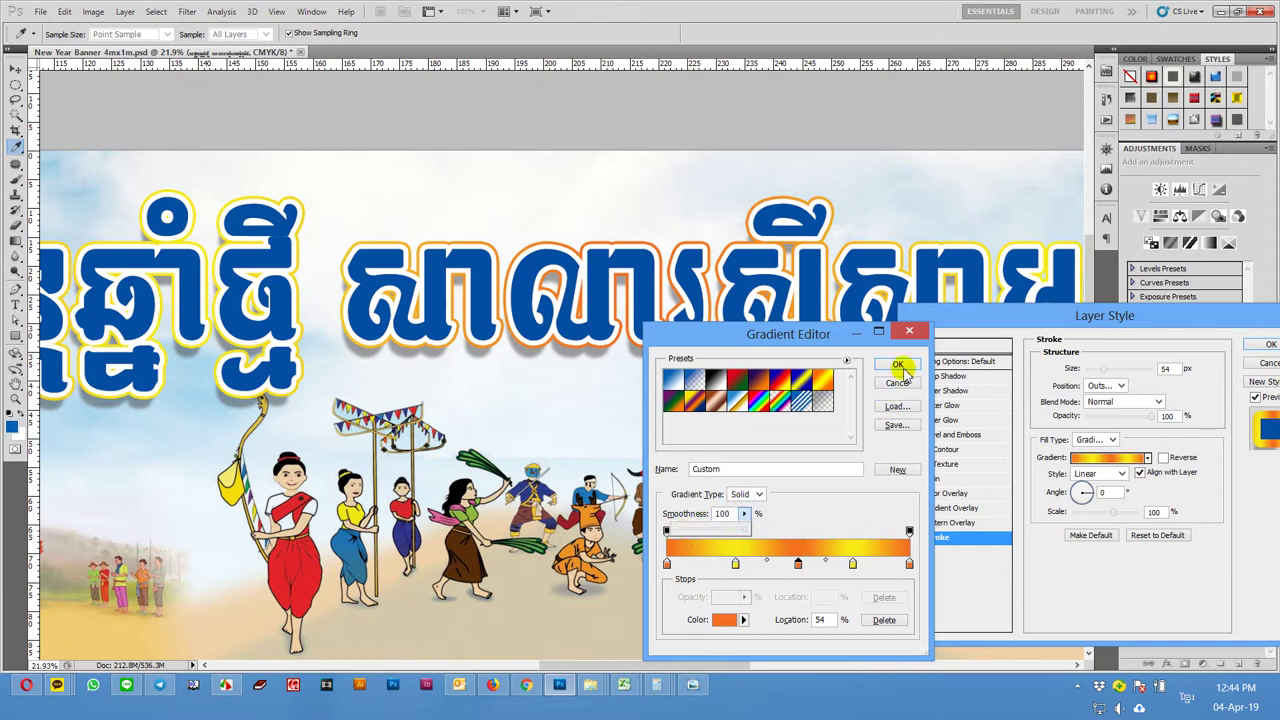
left_click(673, 381)
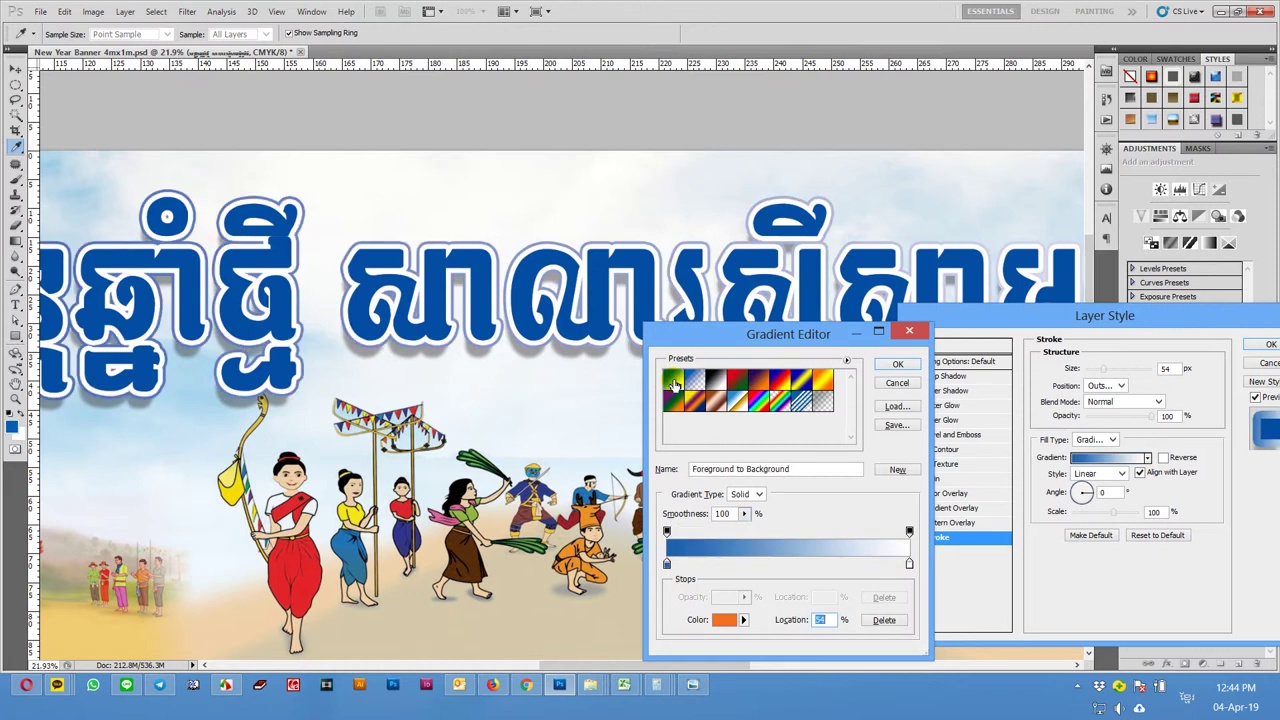
left_click(895, 365)
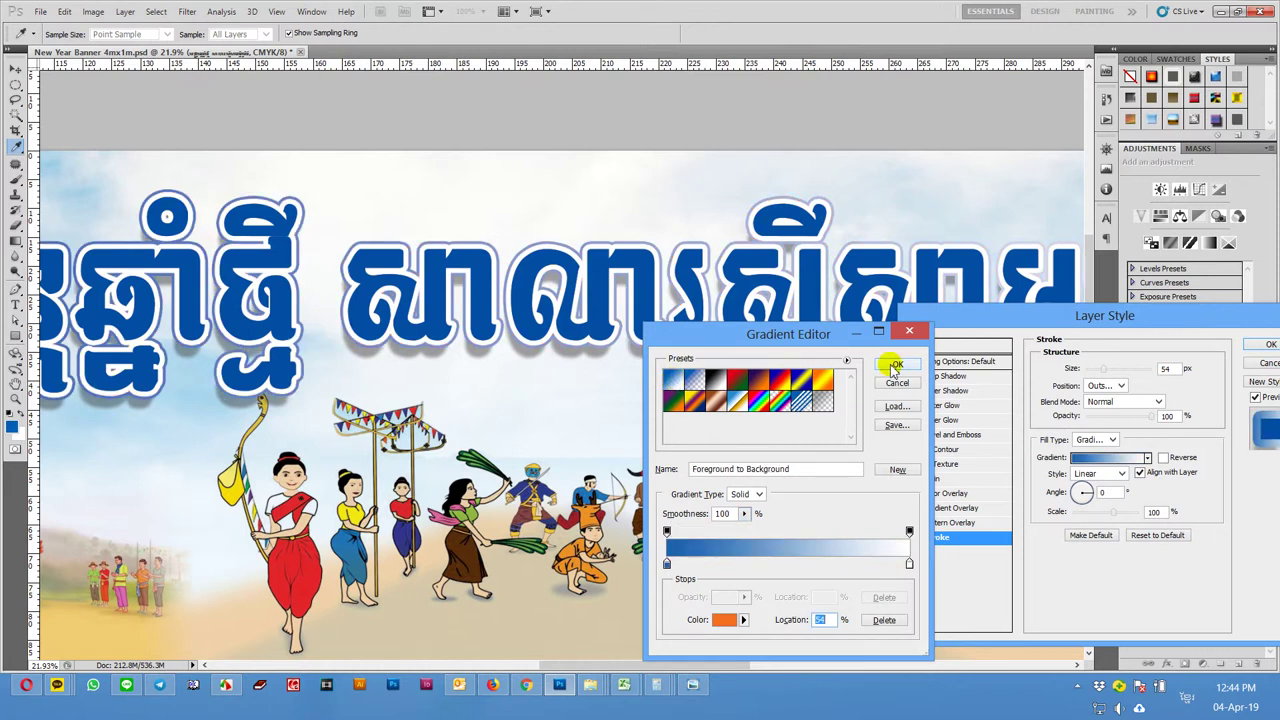
- Reload Orange, Yellow, Orange and add a new orange-yellow ffc600 stop at 31%
left_click(826, 381)
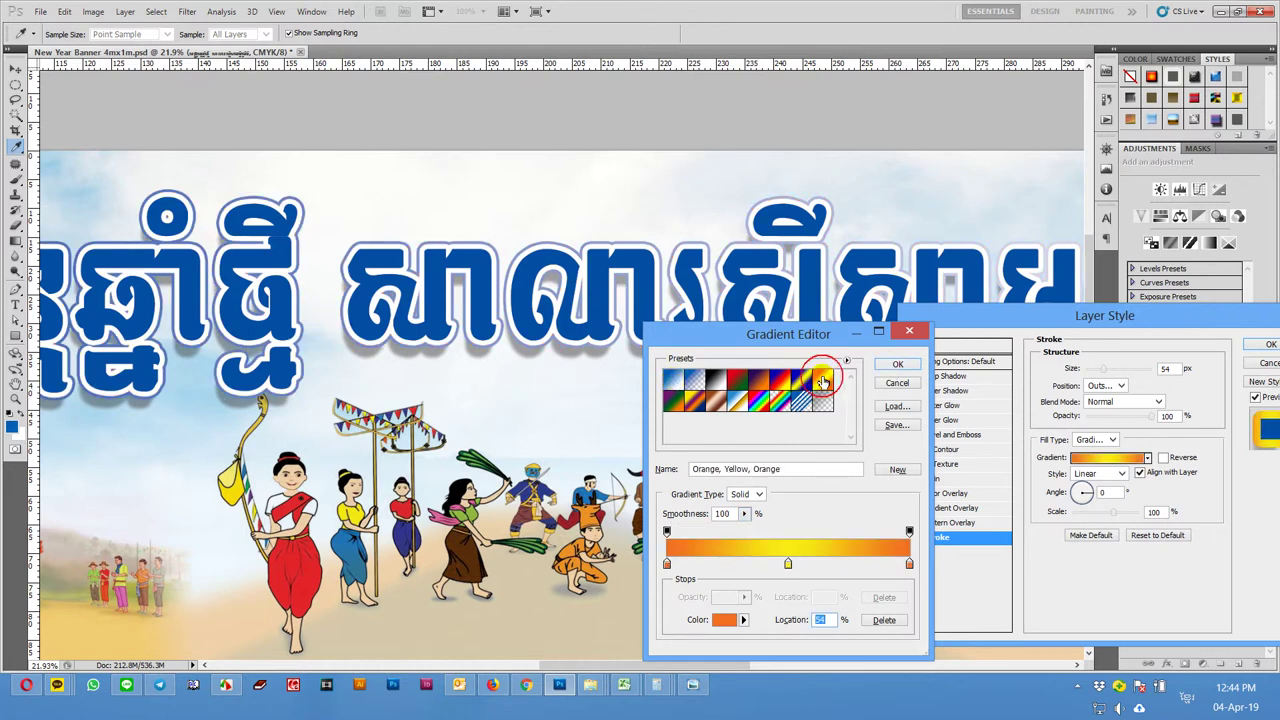
left_click_drag(909, 566, 741, 566)
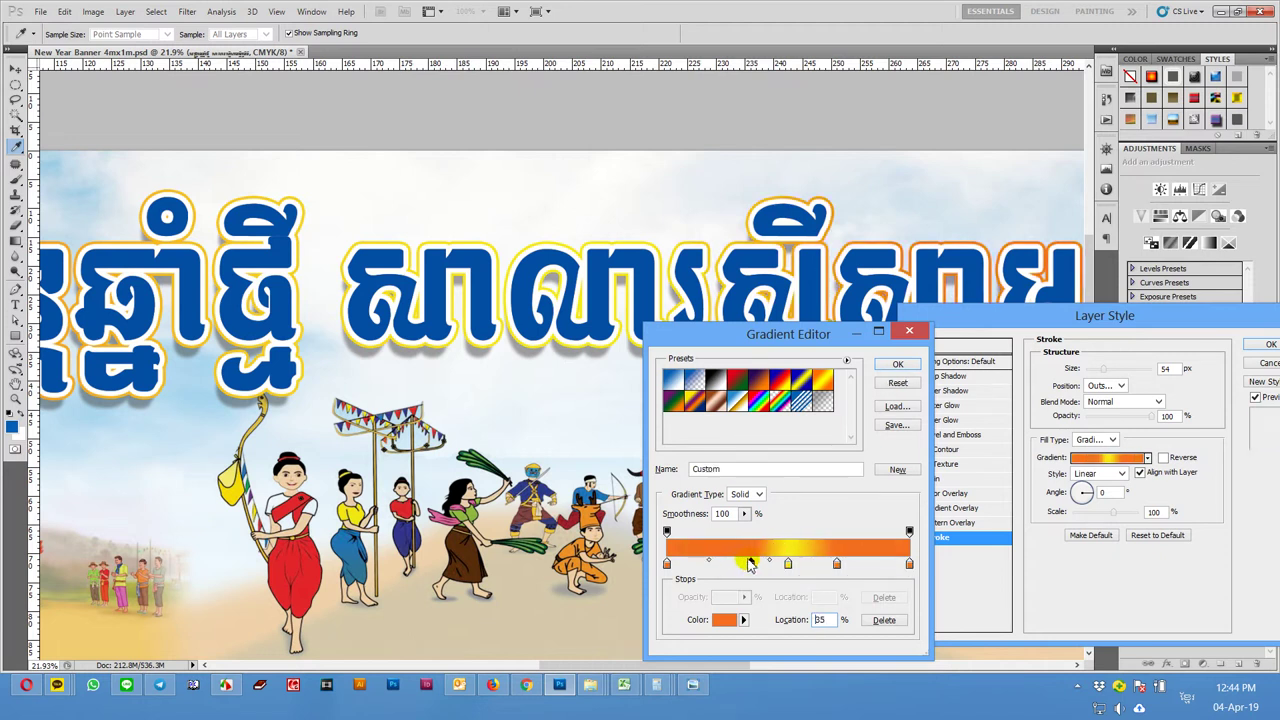
double_click(741, 566)
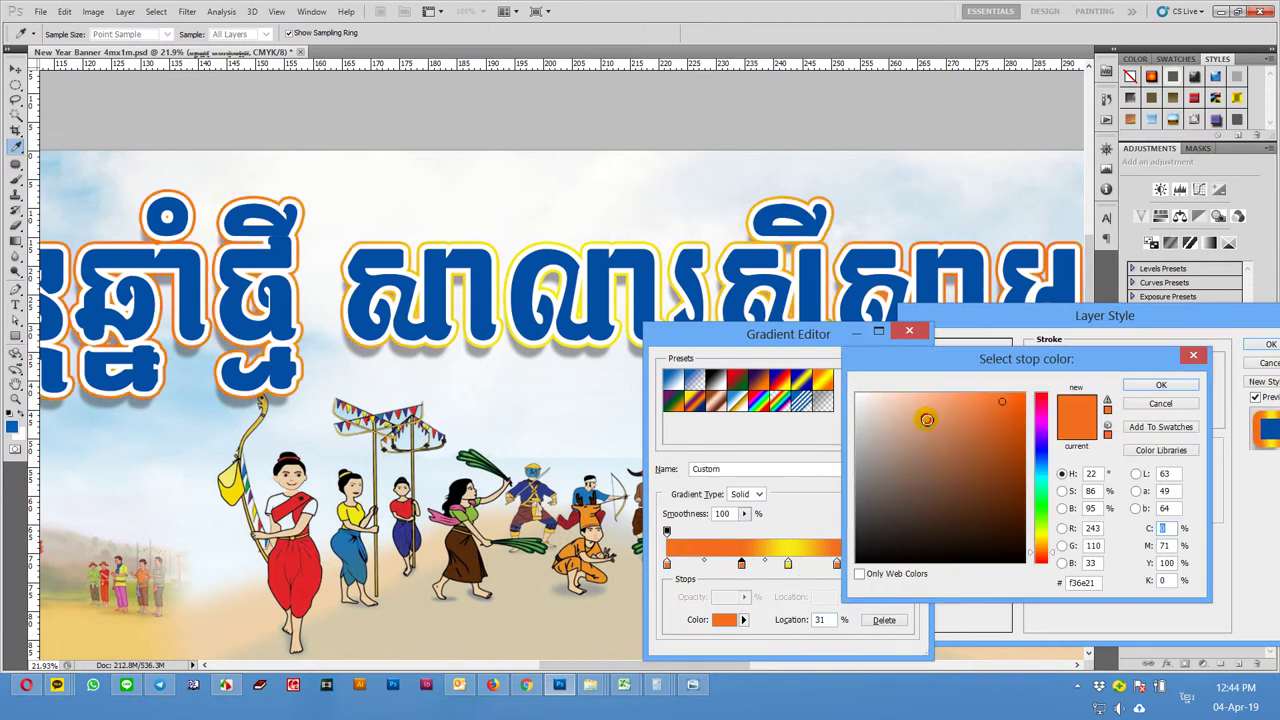
left_click_drag(926, 418, 824, 360)
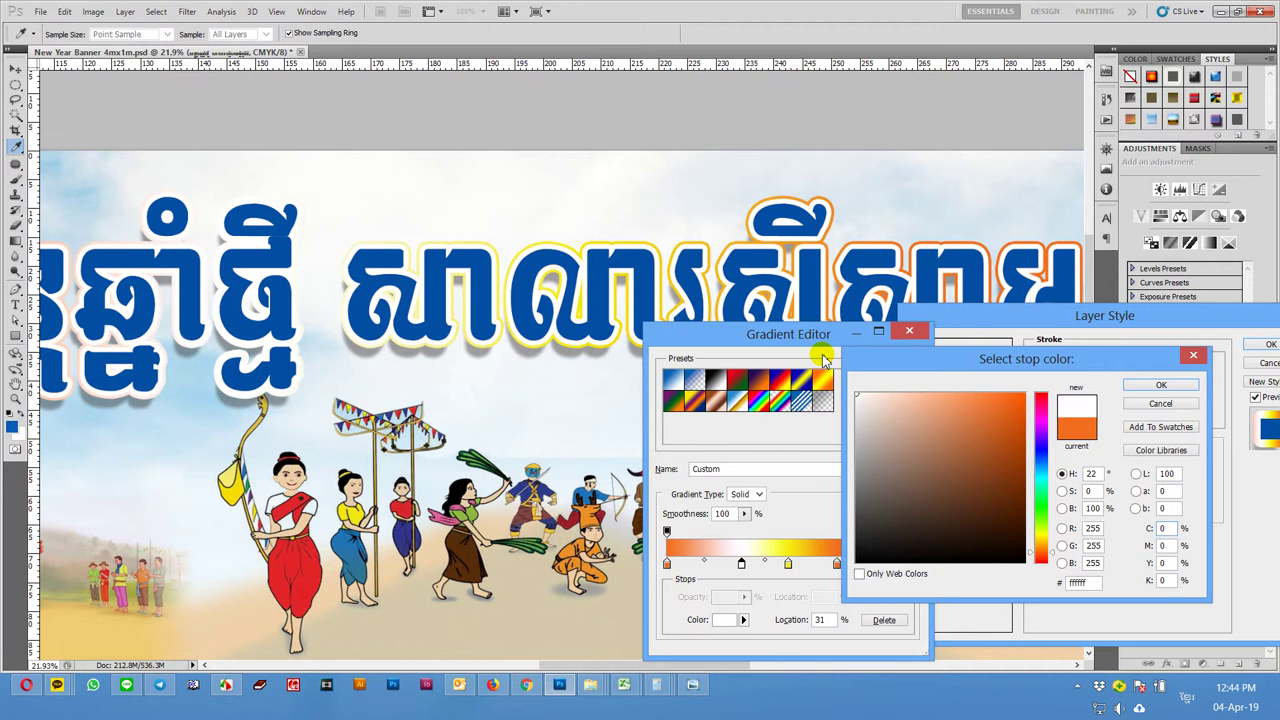
left_click_drag(1035, 533, 1024, 394)
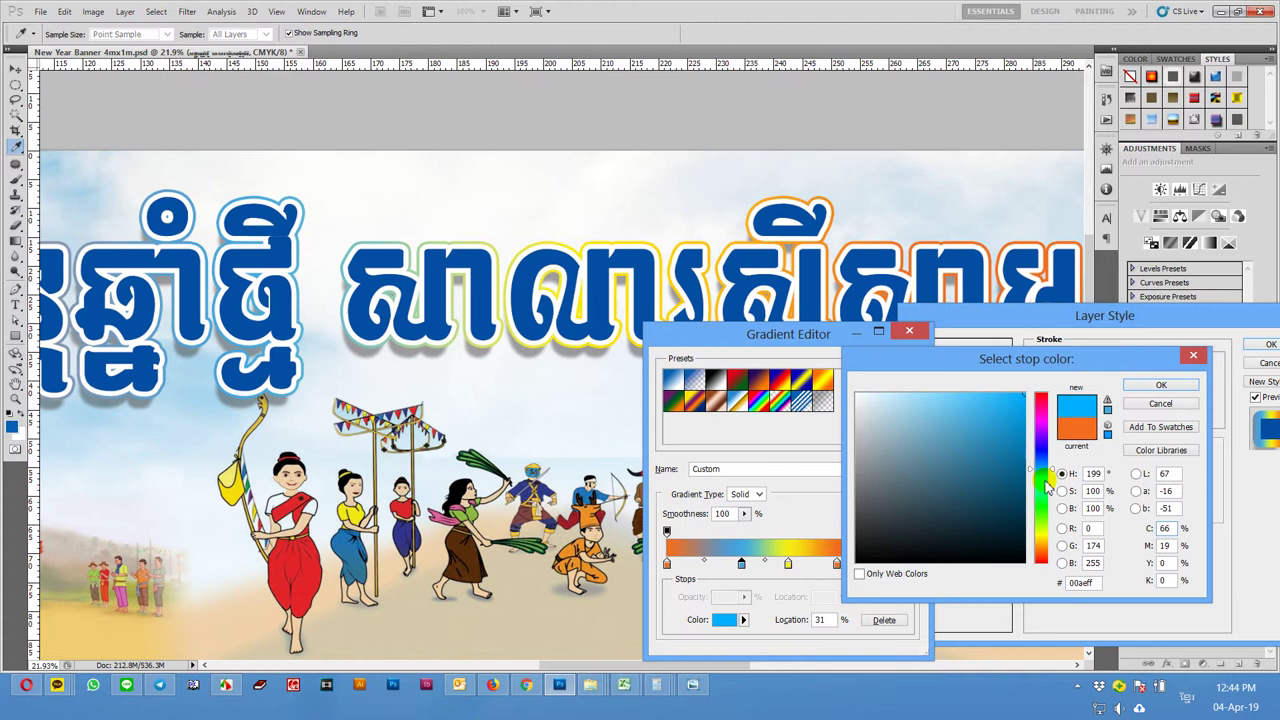
left_click(1038, 528)
left_click(979, 442)
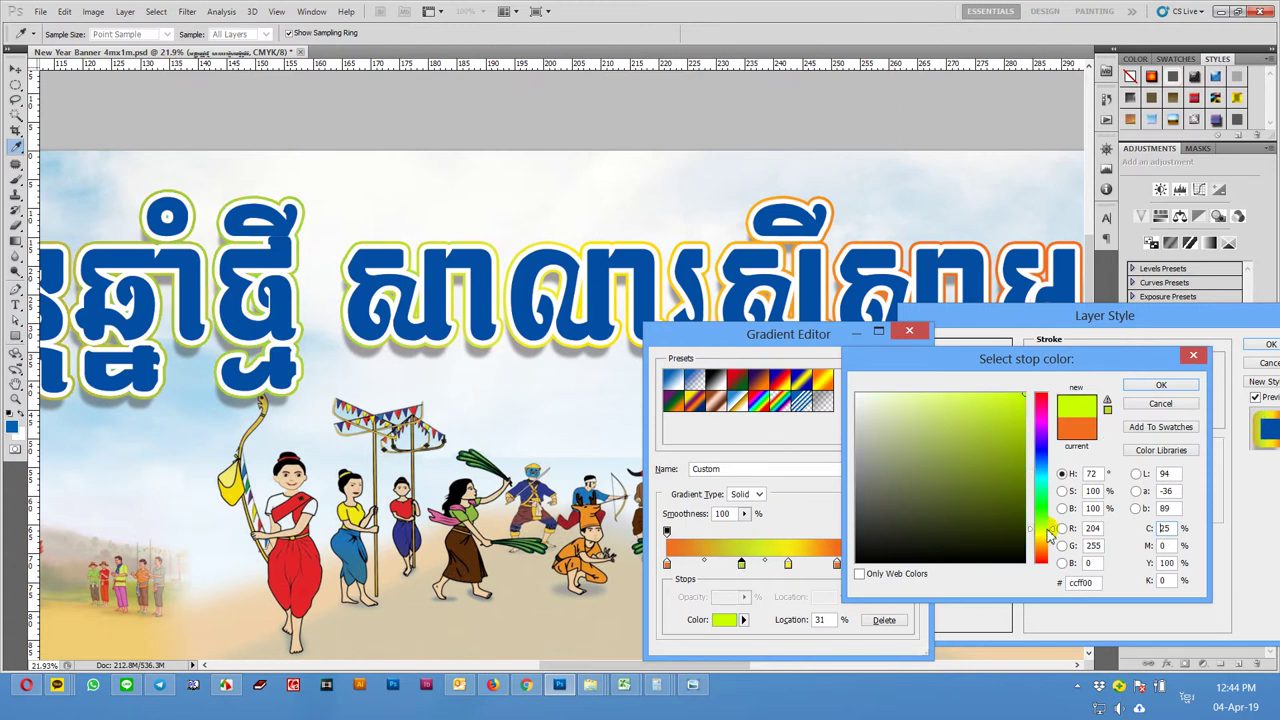
left_click(1039, 536)
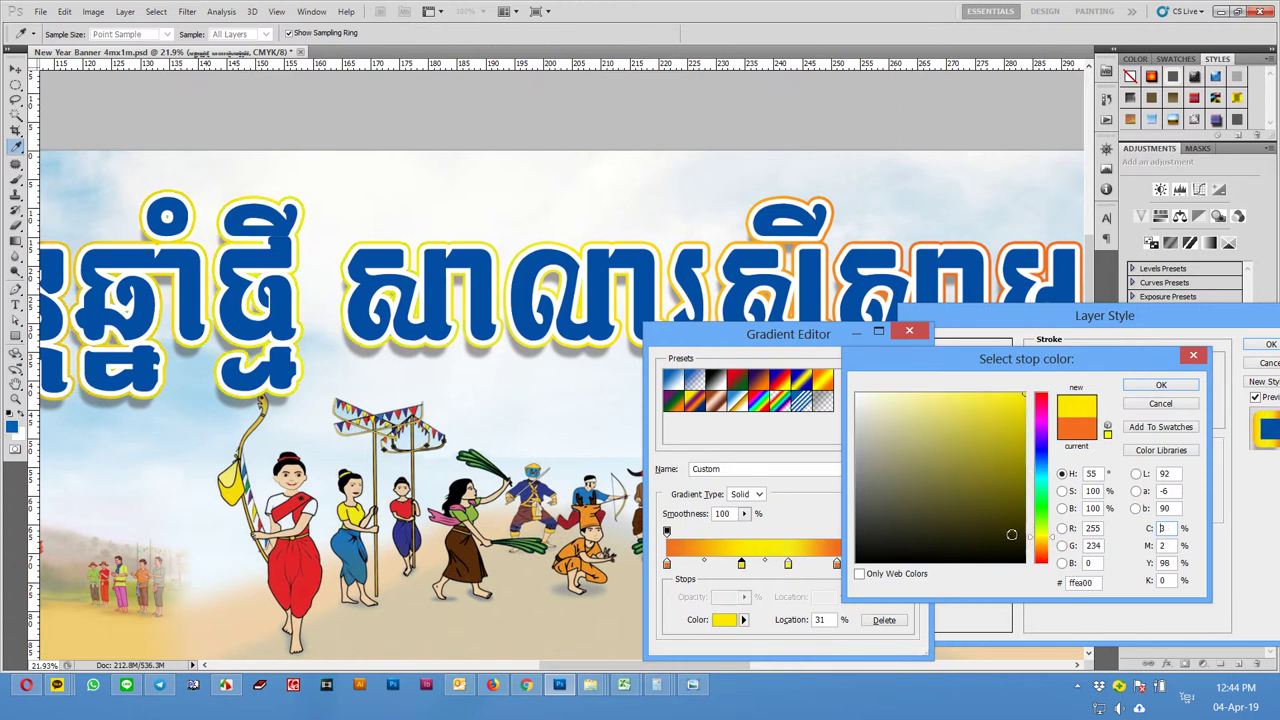
mouse_move(995, 520)
left_mouse_down()
mouse_move(1022, 410)
mouse_move(1050, 545)
mouse_move(1040, 549)
left_mouse_up()
left_click_drag(1023, 487, 1024, 396)
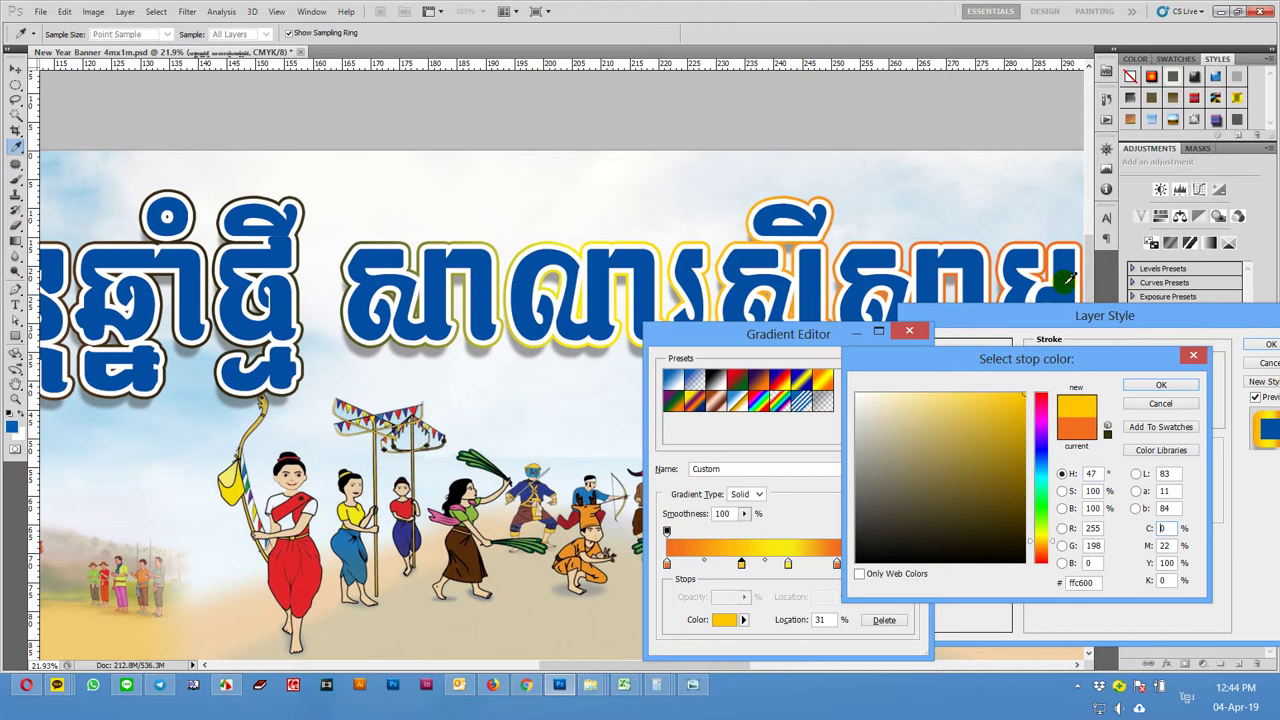
left_click(1153, 387)
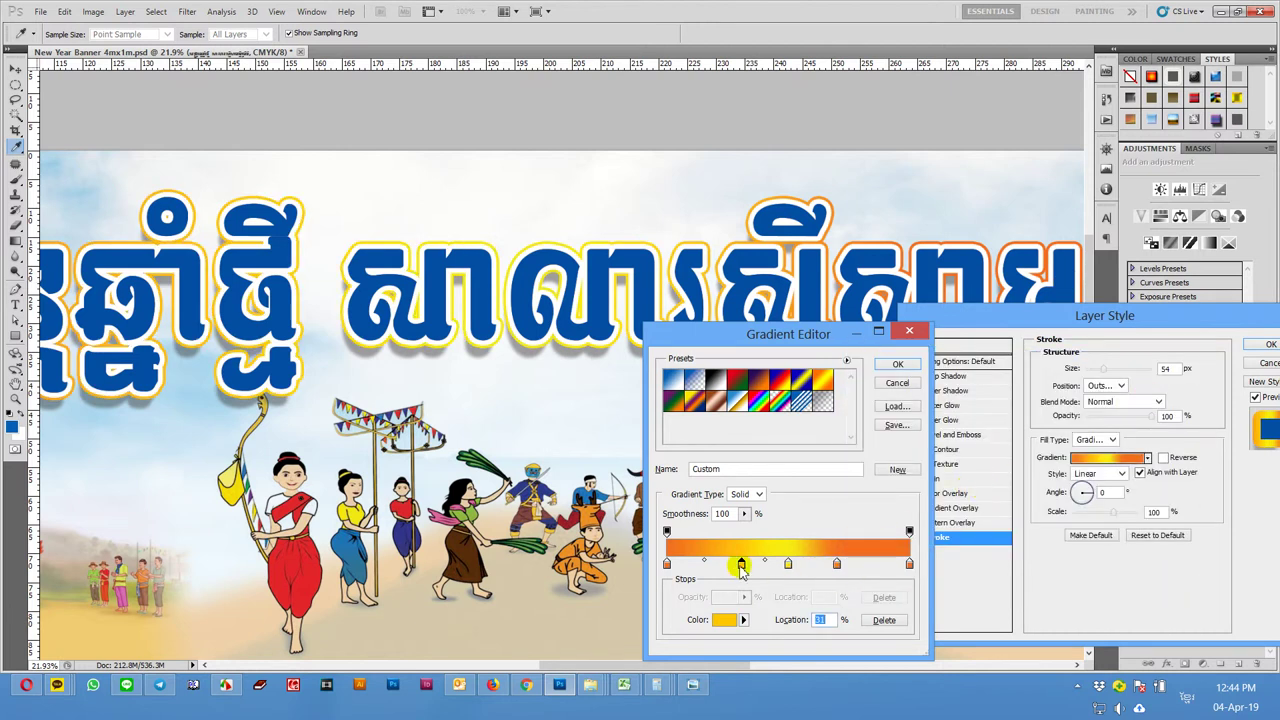
- Lighten the orange stop to magenta 50 and set the middle yellow stop to C 0, M 10
double_click(836, 565)
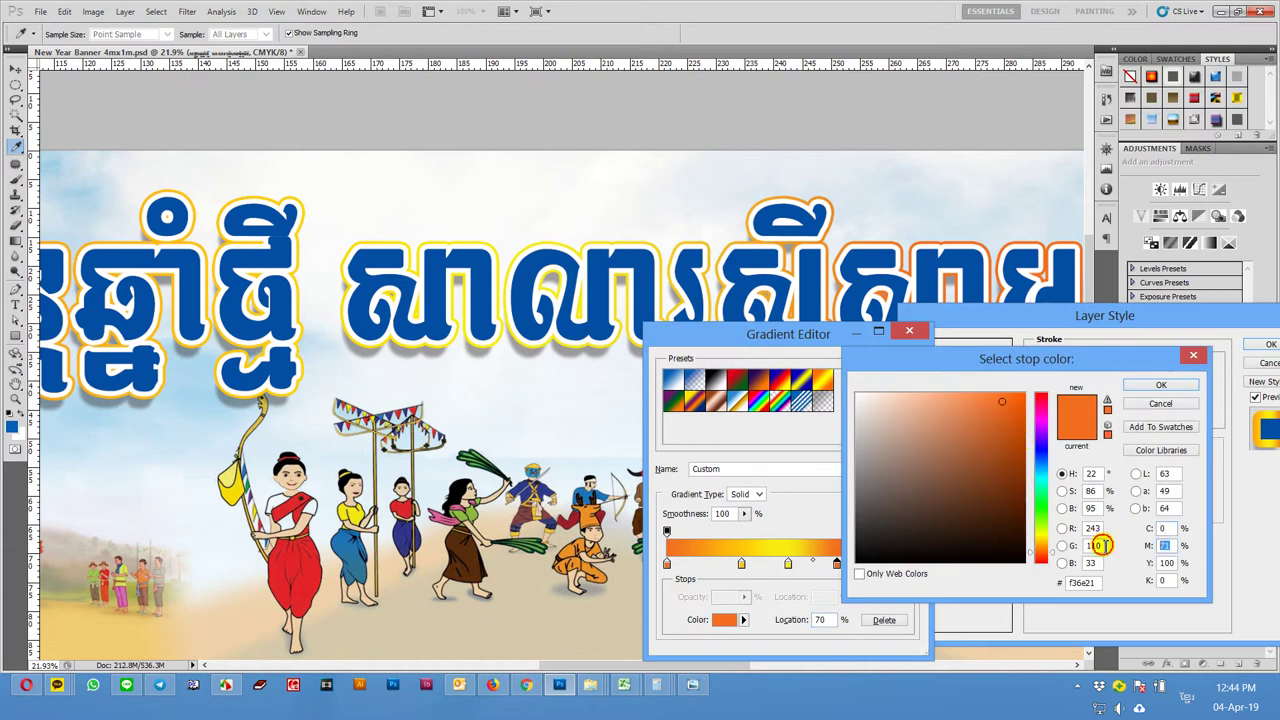
type("50")
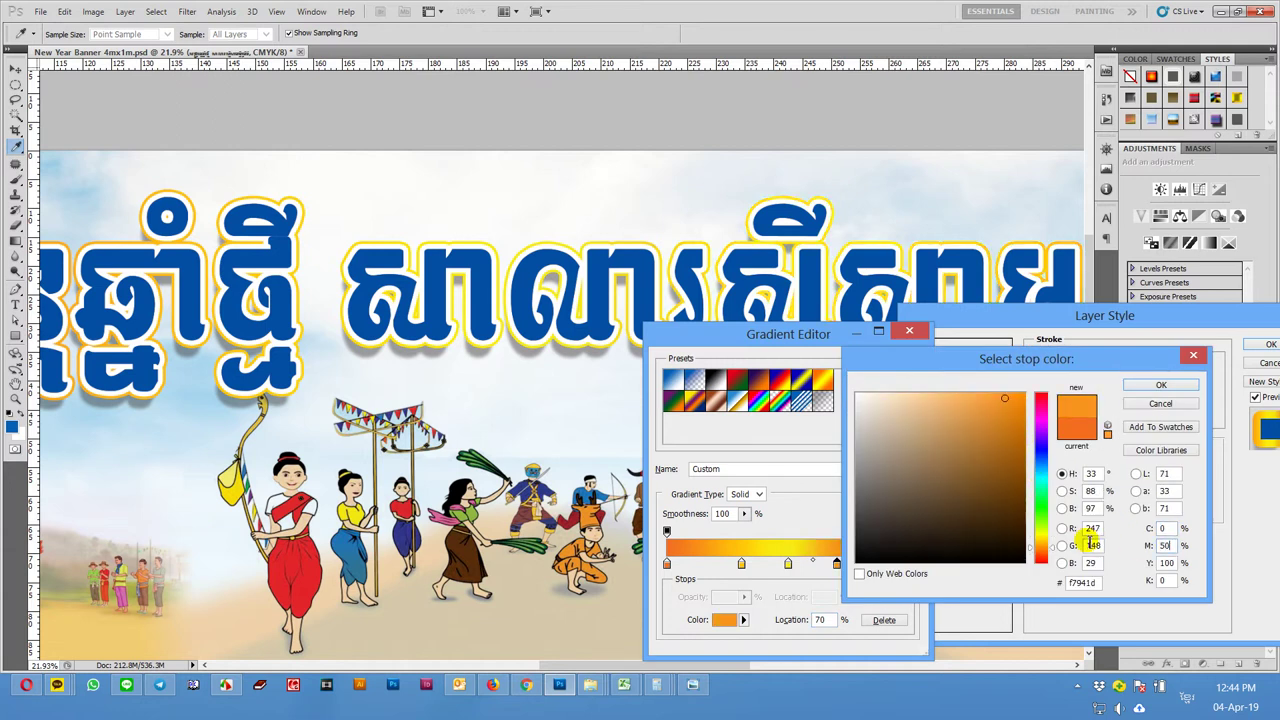
key("Return")
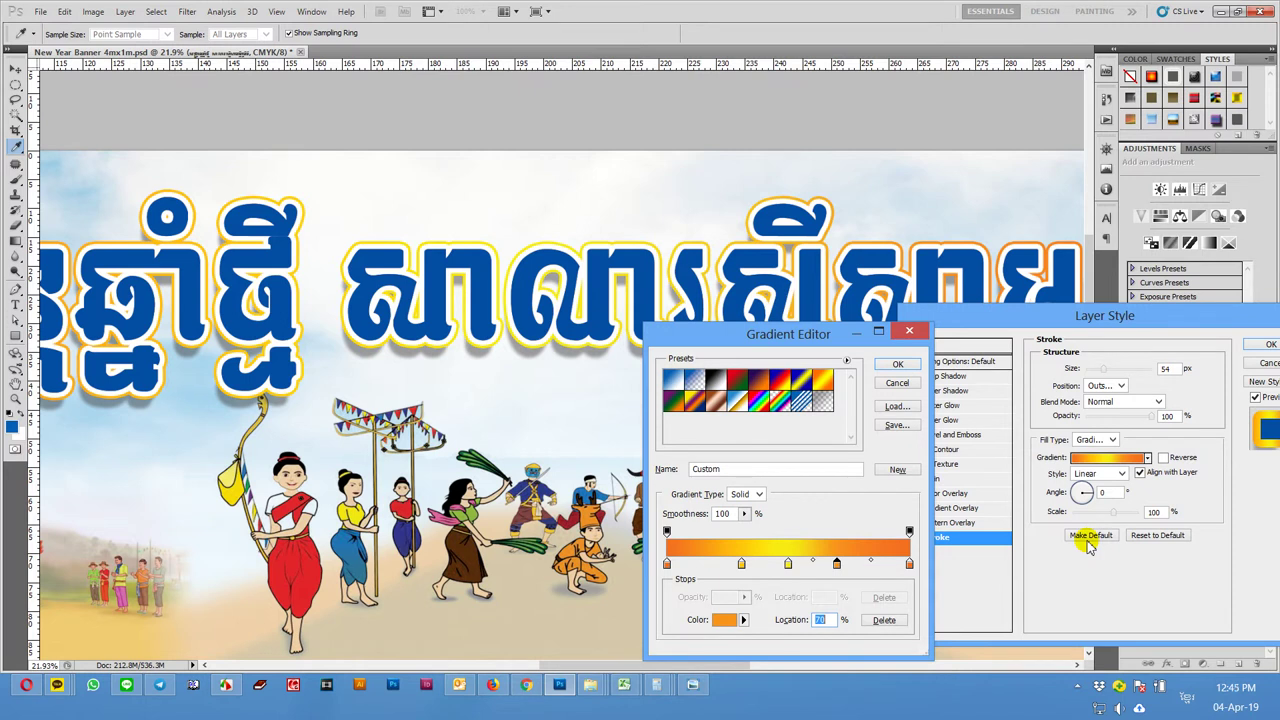
double_click(788, 564)
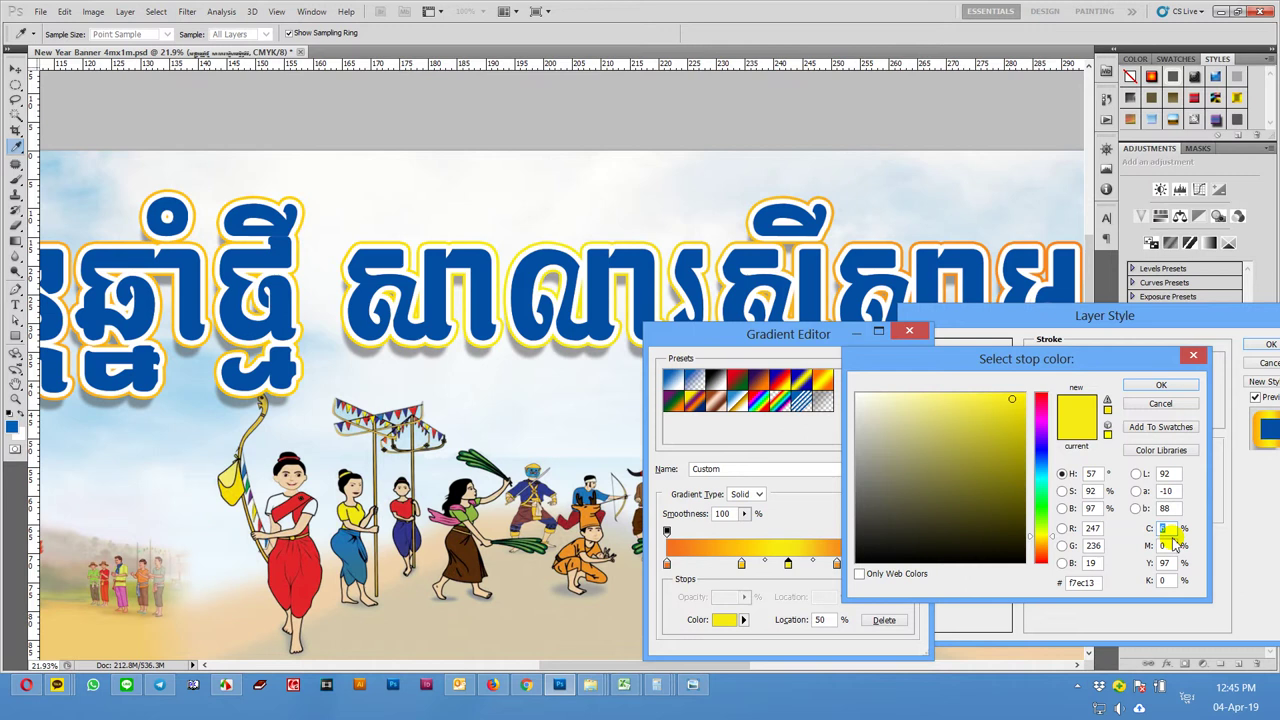
type("0")
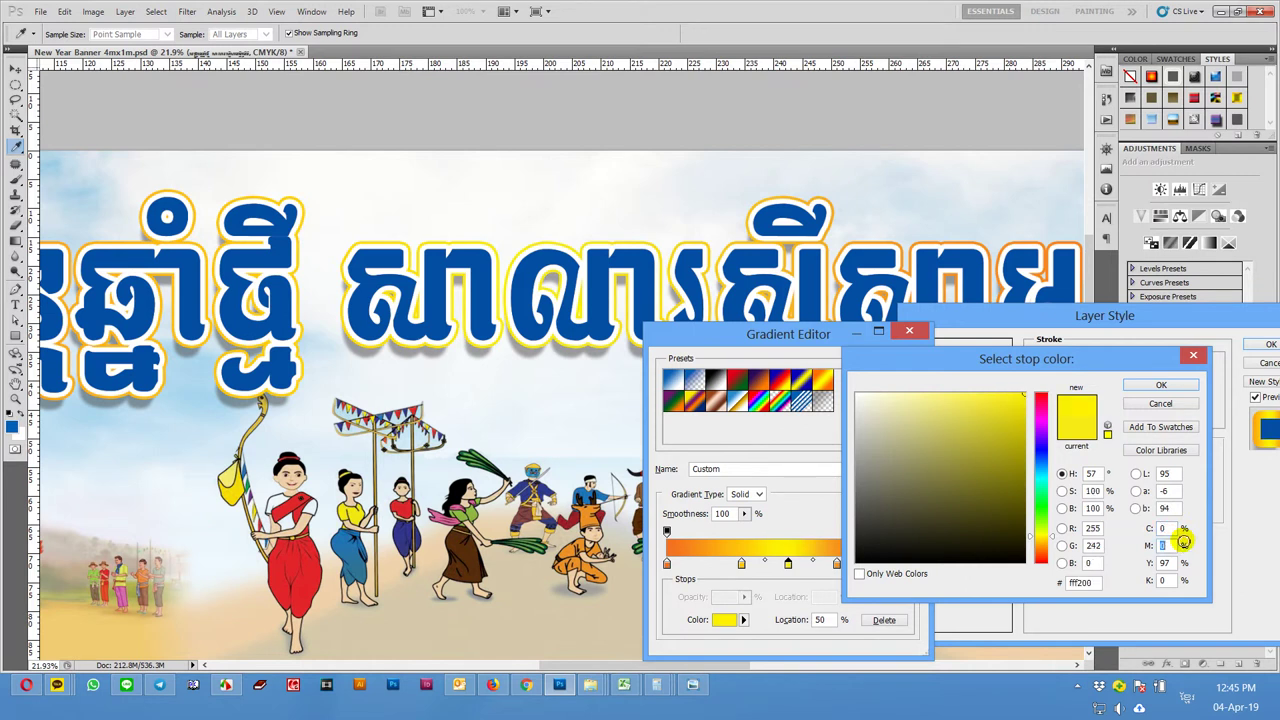
type("30")
type("100")
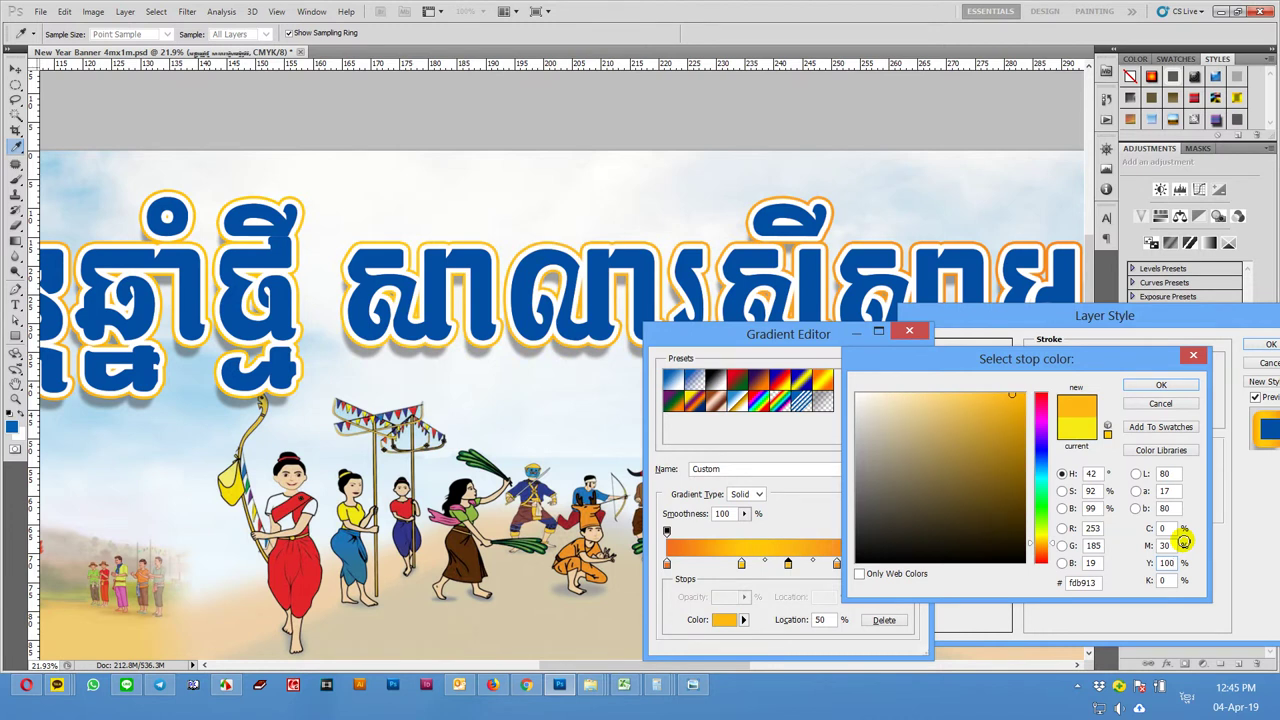
left_click(1166, 546)
type("10")
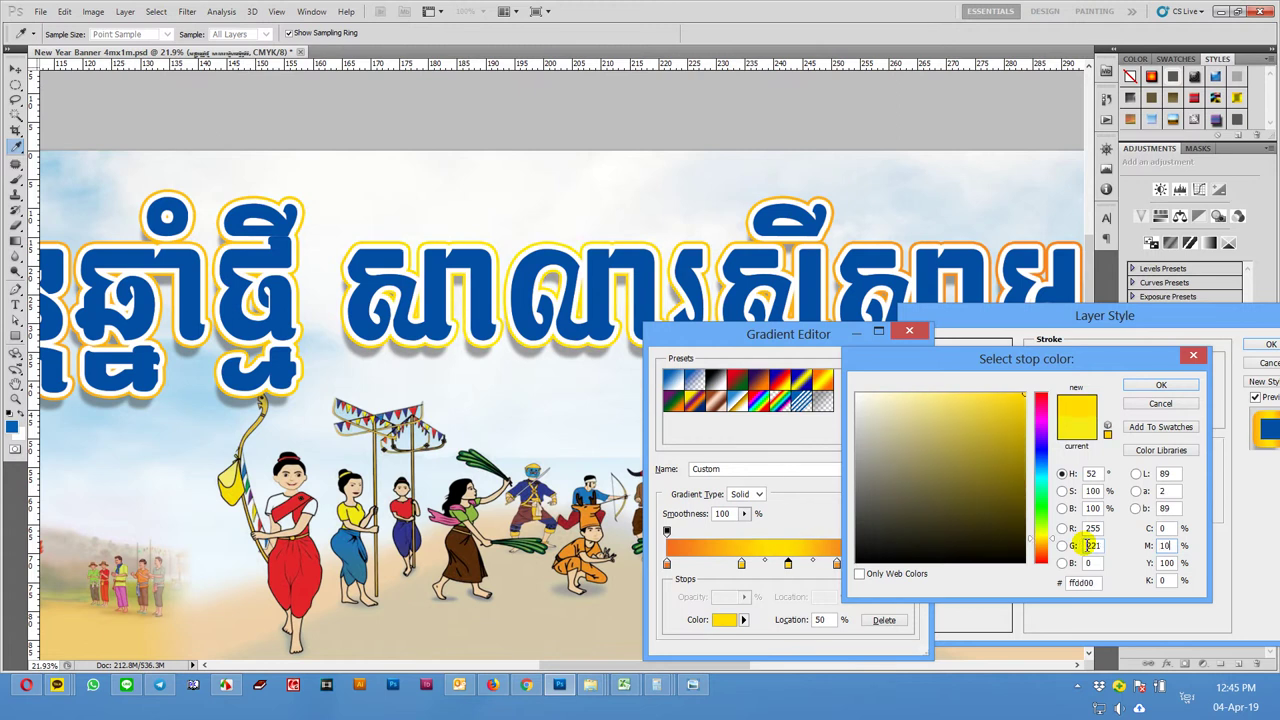
key("Return")
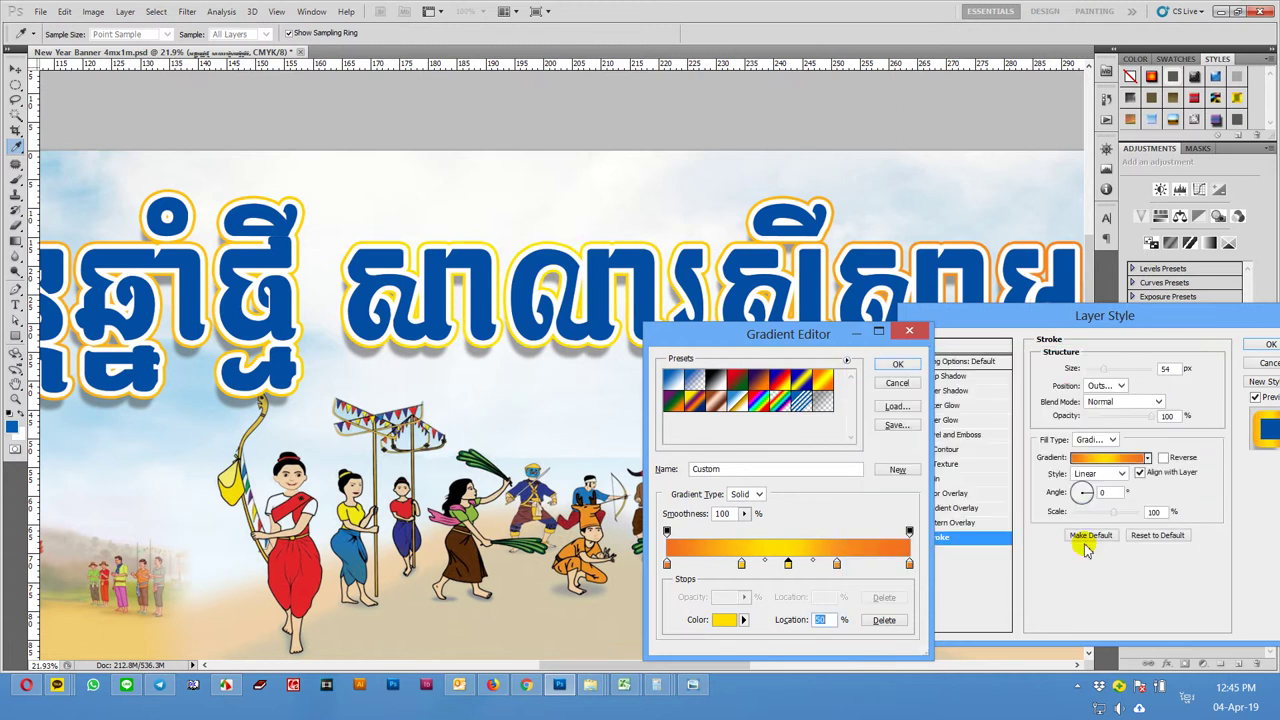
- Move the orange and yellow stops to locations 76 and 22, and add new stops near 69 and 84
left_click_drag(836, 564, 851, 564)
left_click_drag(741, 564, 720, 564)
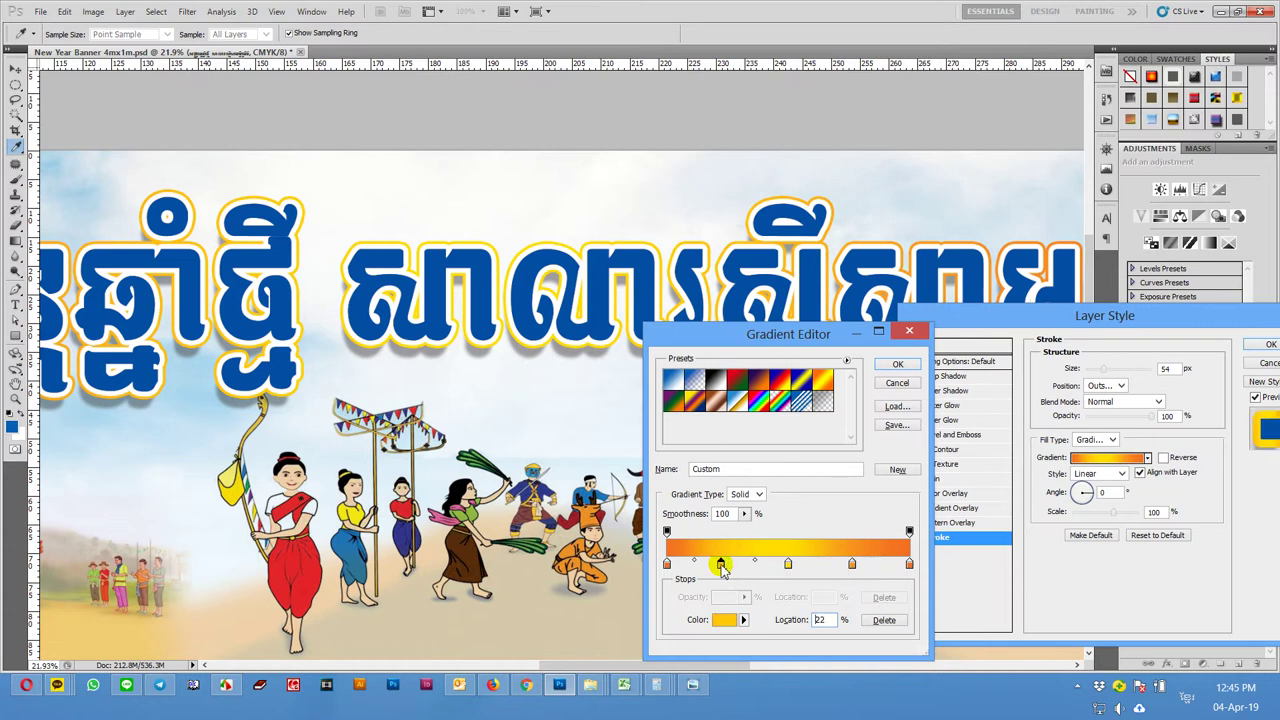
mouse_move(853, 566)
left_mouse_down()
mouse_move(753, 564)
mouse_move(799, 565)
left_mouse_up()
left_click(789, 565)
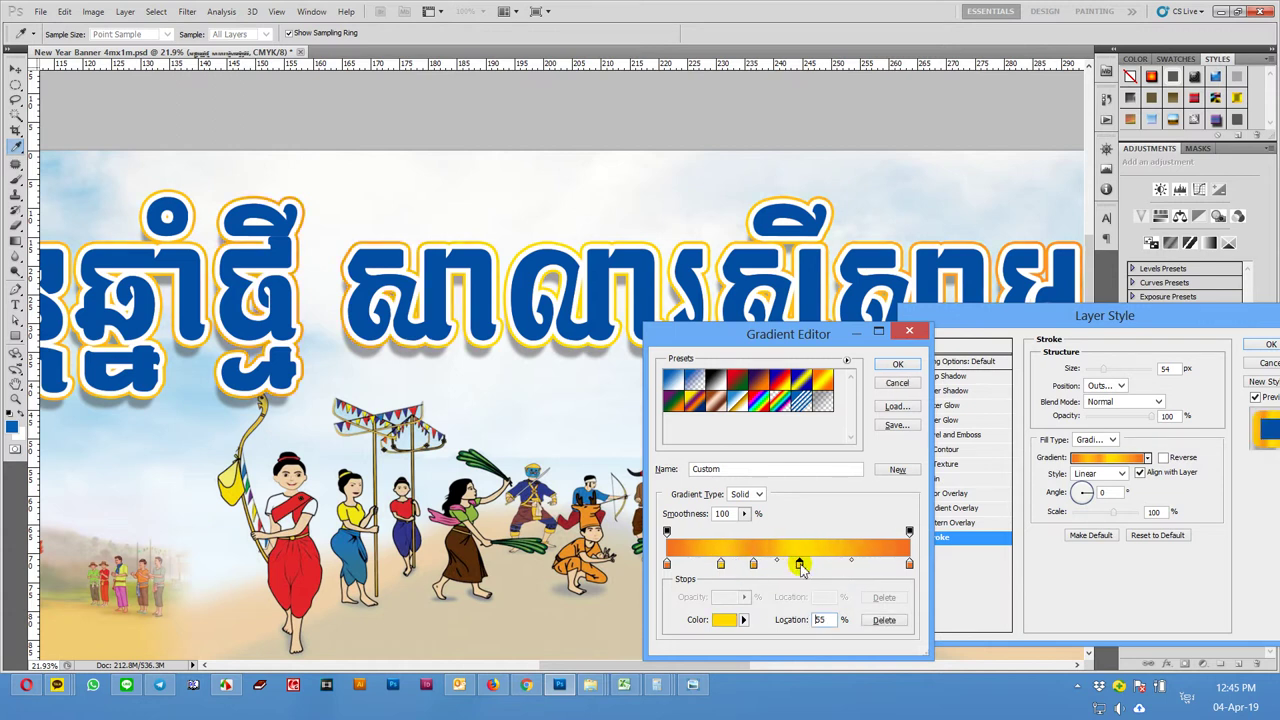
left_click(834, 565)
left_click(799, 565)
left_click(870, 565)
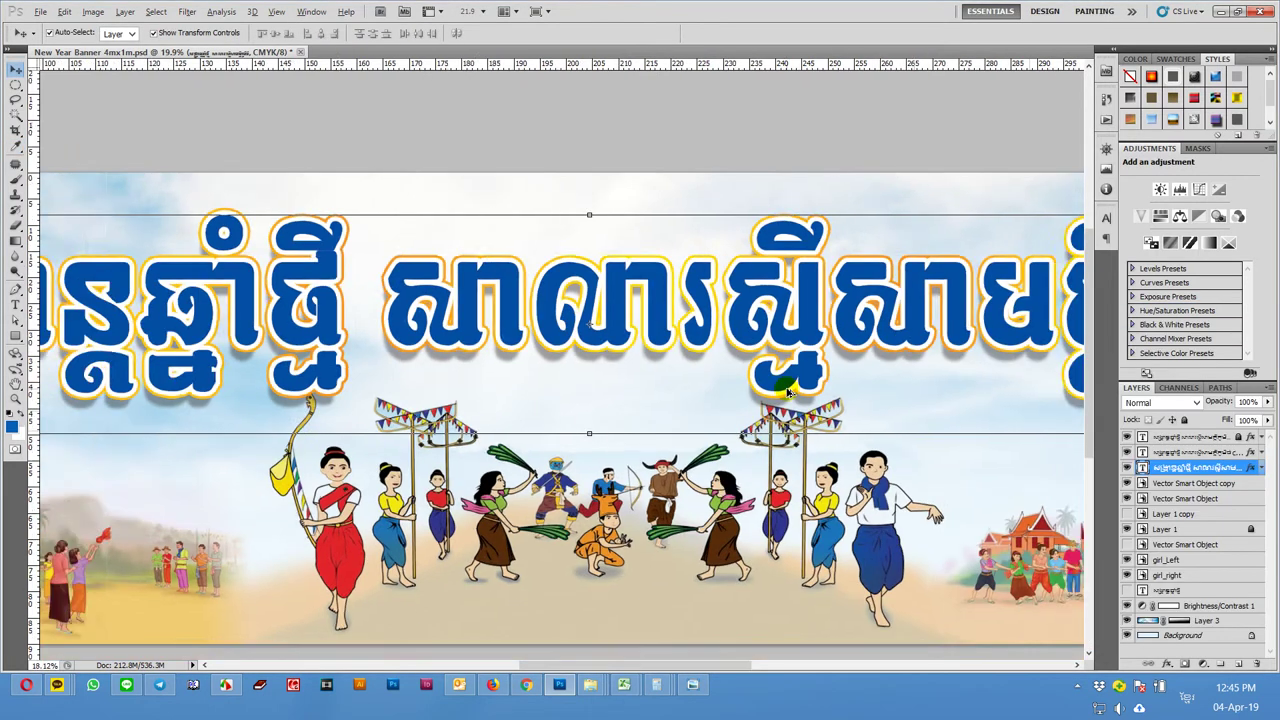
- Zoom out and pan across the whole banner, then zoom in on the bottoms of the title letters
scroll(788, 392, "down", 2)
scroll(788, 392, "down", 2)
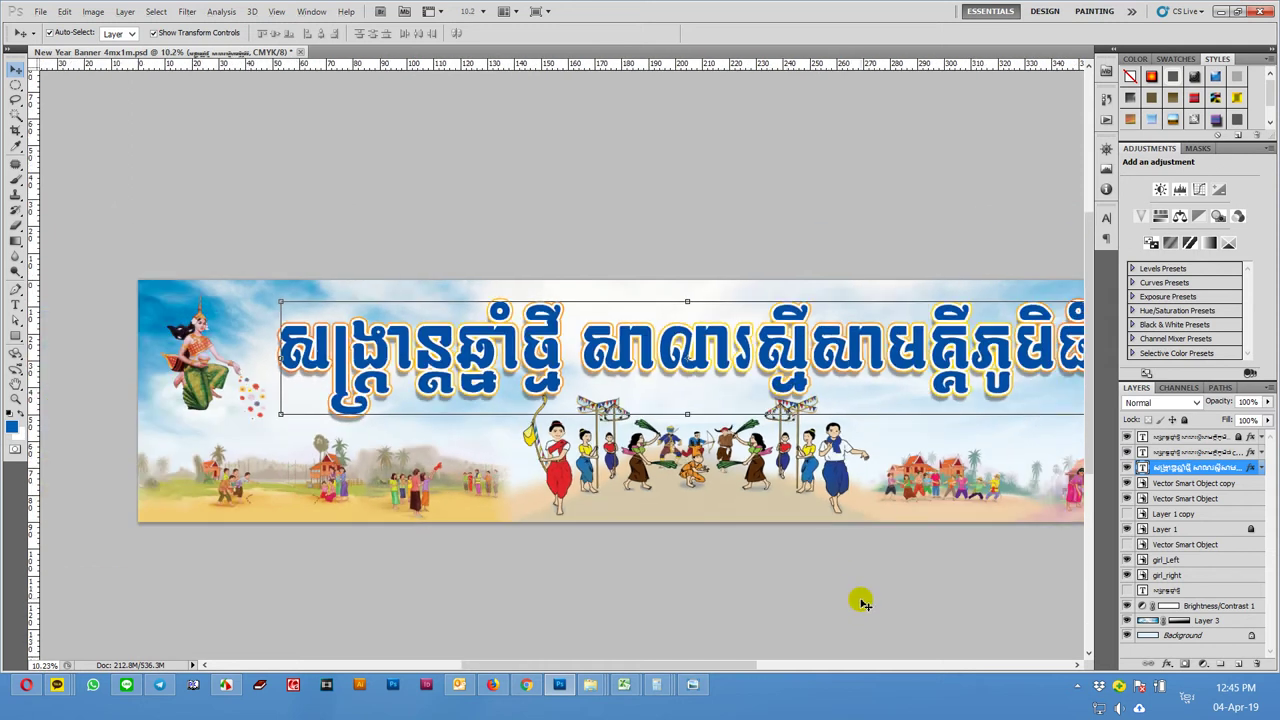
left_click(778, 548)
left_click_drag(778, 548, 729, 546)
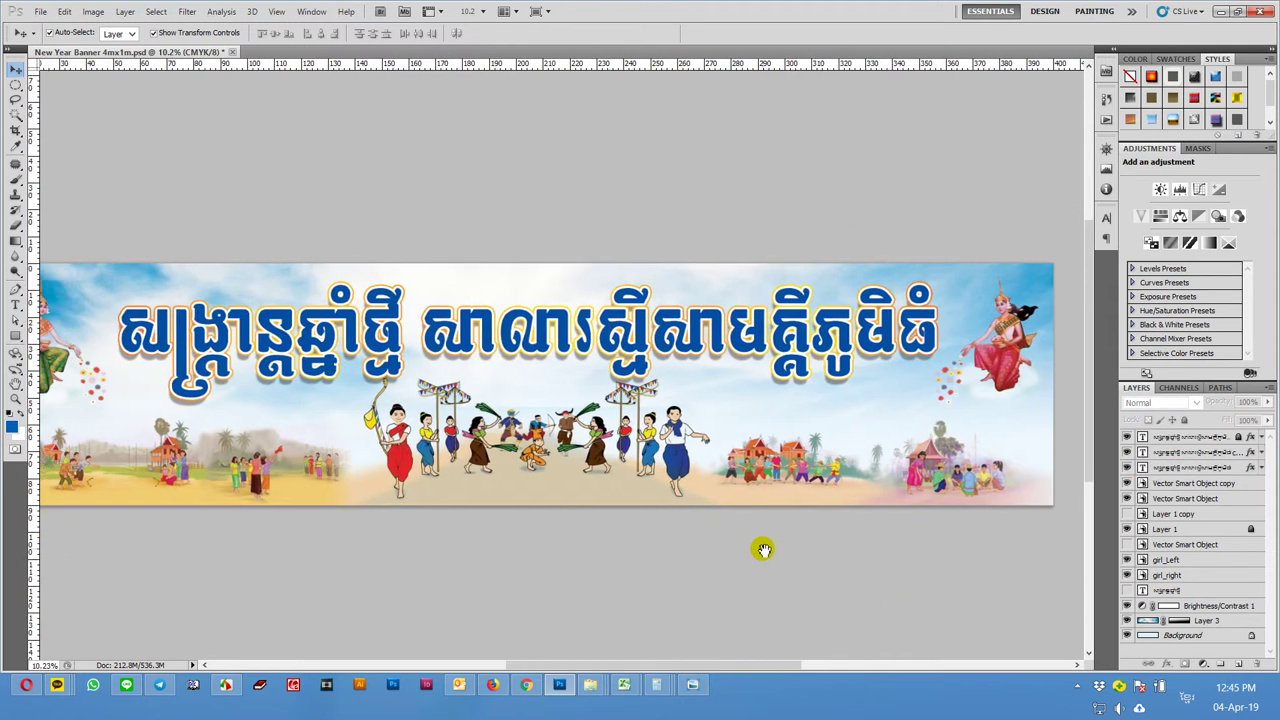
scroll(778, 552, "up", 3)
scroll(820, 480, "up", 2)
scroll(863, 403, "up", 2)
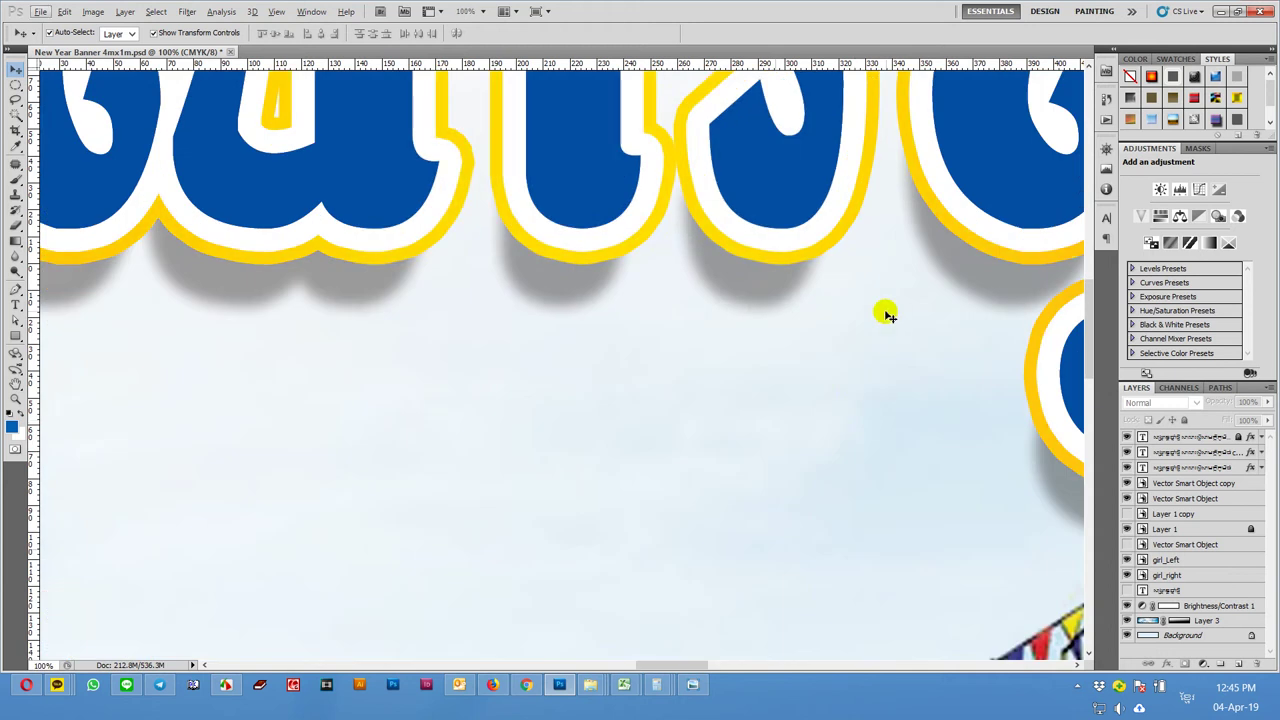
left_click_drag(886, 309, 831, 534)
- Select another title text layer and make a first edit to its Color Overlay colour
scroll(843, 378, "down", 1)
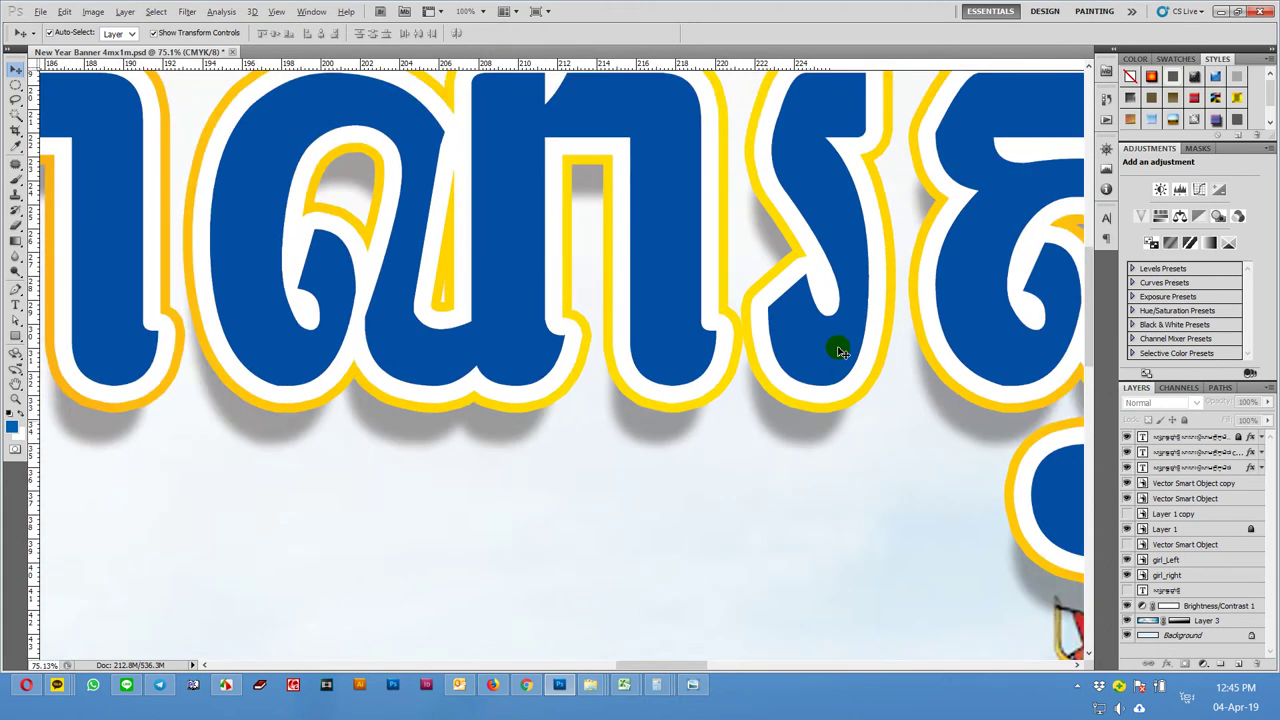
scroll(840, 370, "down", 1)
scroll(838, 360, "down", 2)
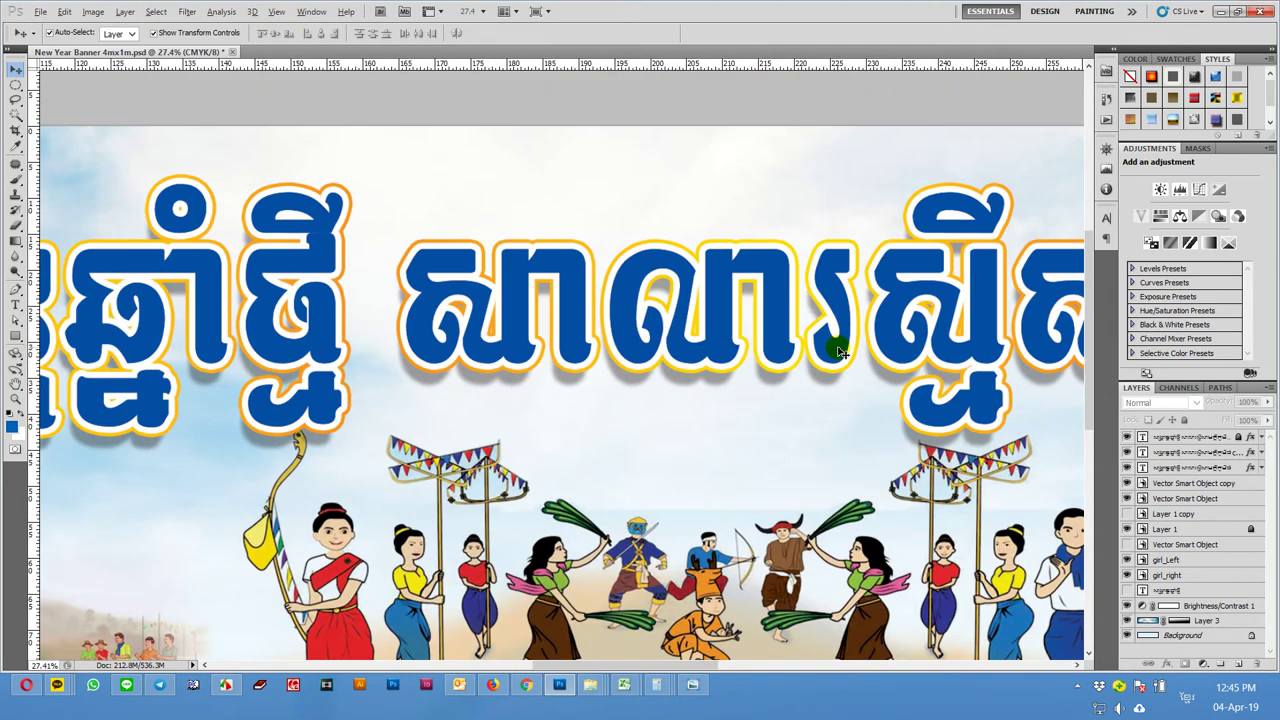
left_click(902, 297)
double_click(1254, 456)
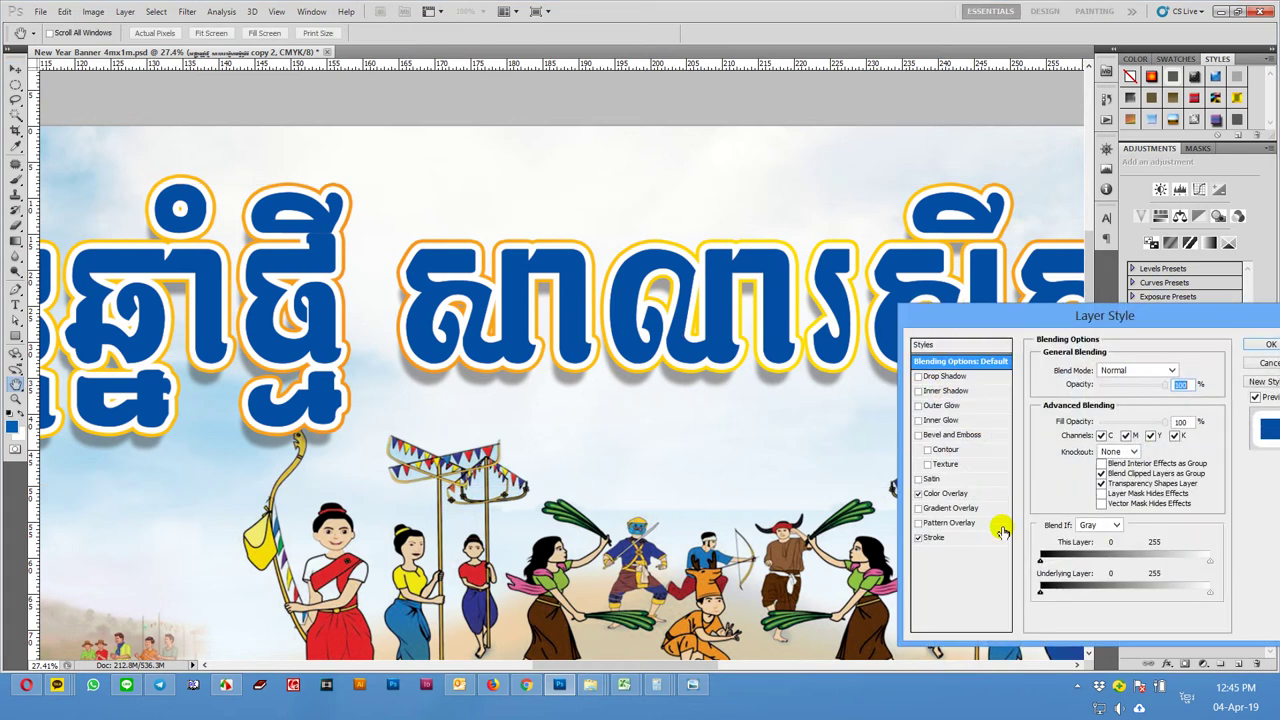
left_click(950, 493)
left_click(1178, 372)
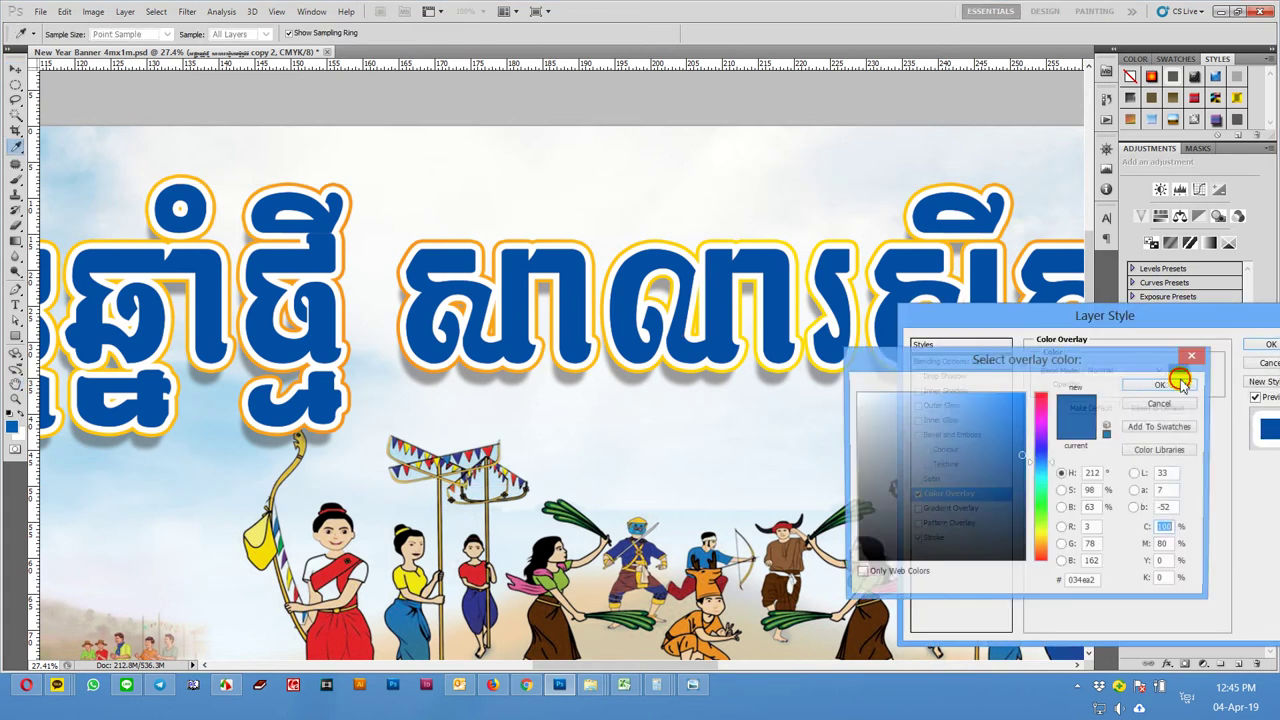
left_click(1106, 545)
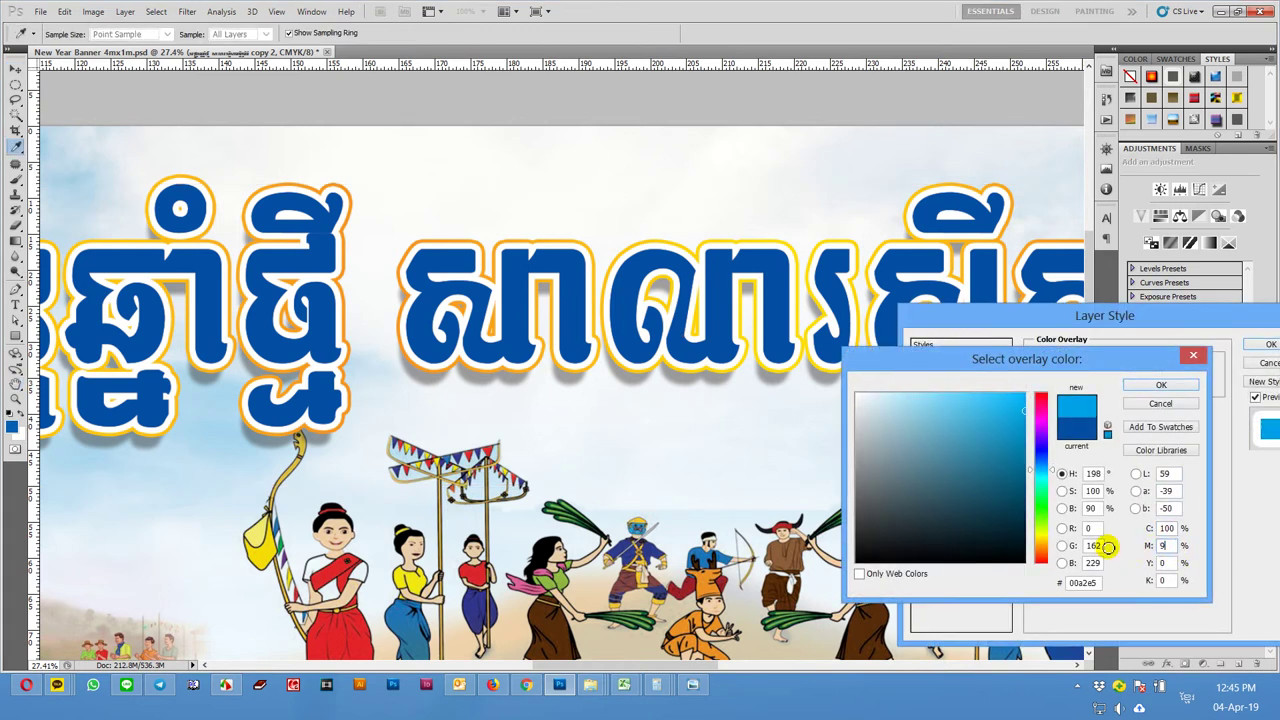
key("Return")
- Change the overlay colour to deep blue 034b9d and apply the layer style
left_click(1180, 369)
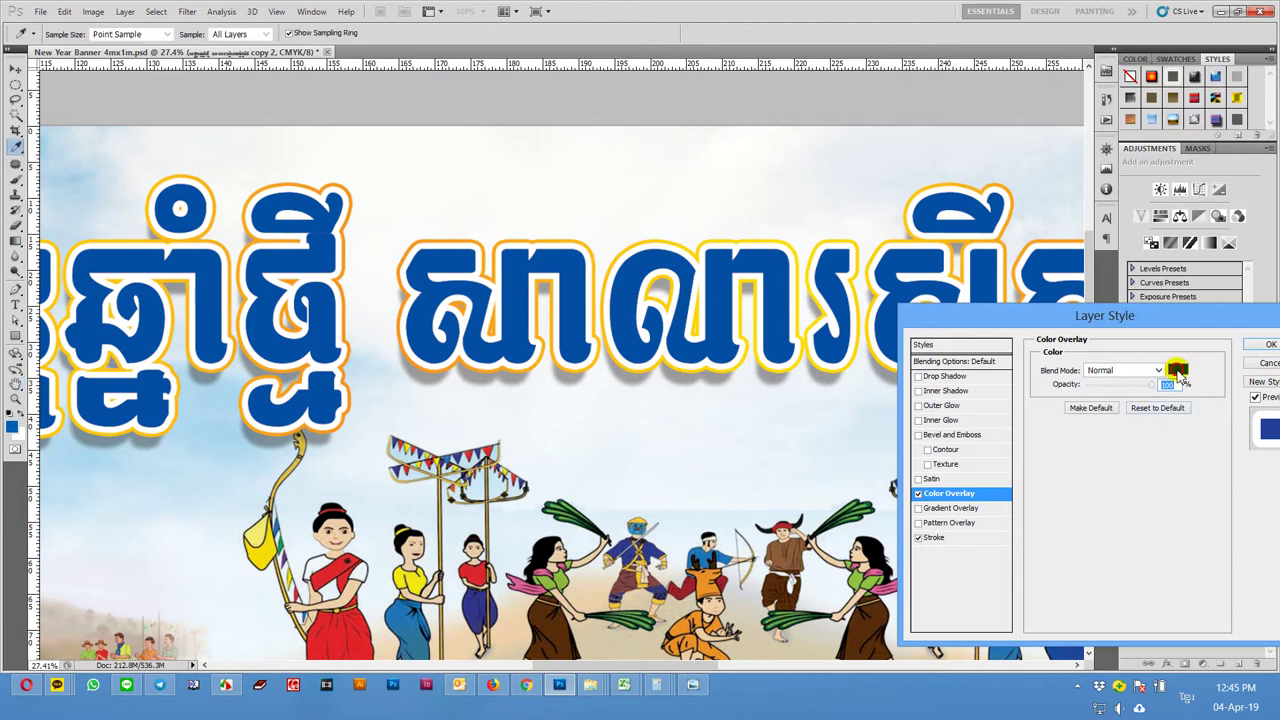
left_click(1166, 581)
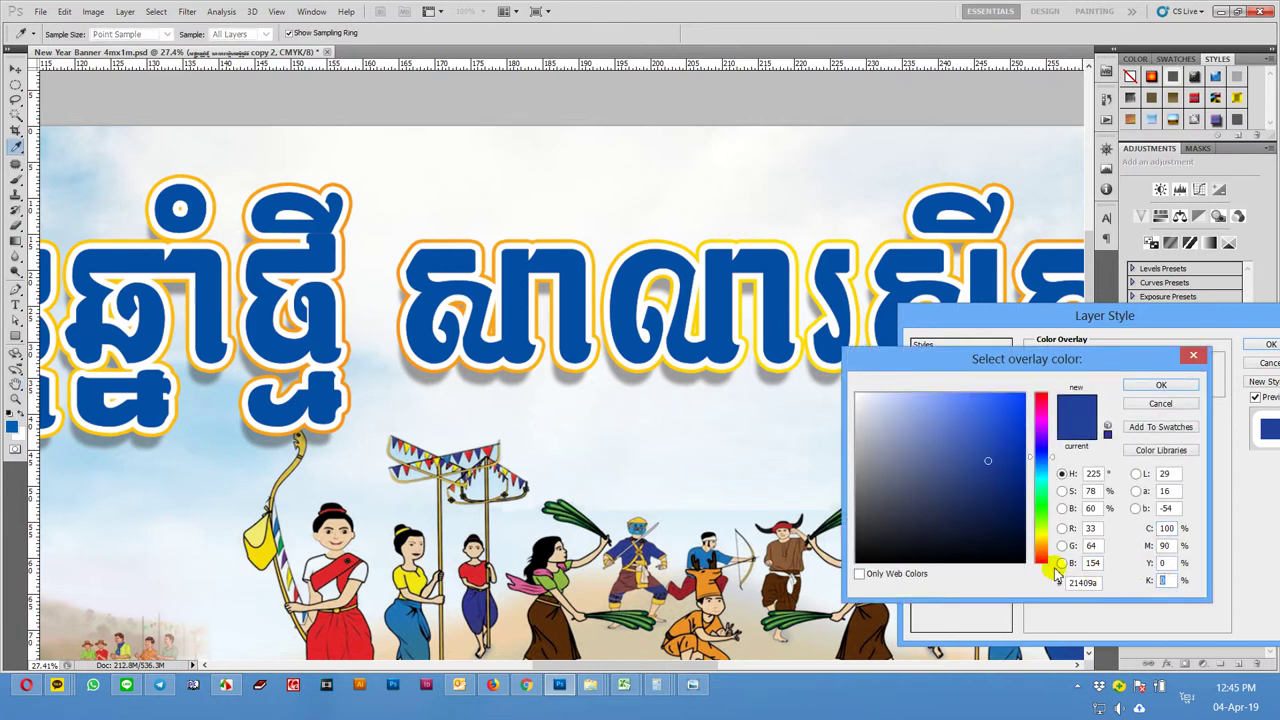
type("10")
left_click(1161, 387)
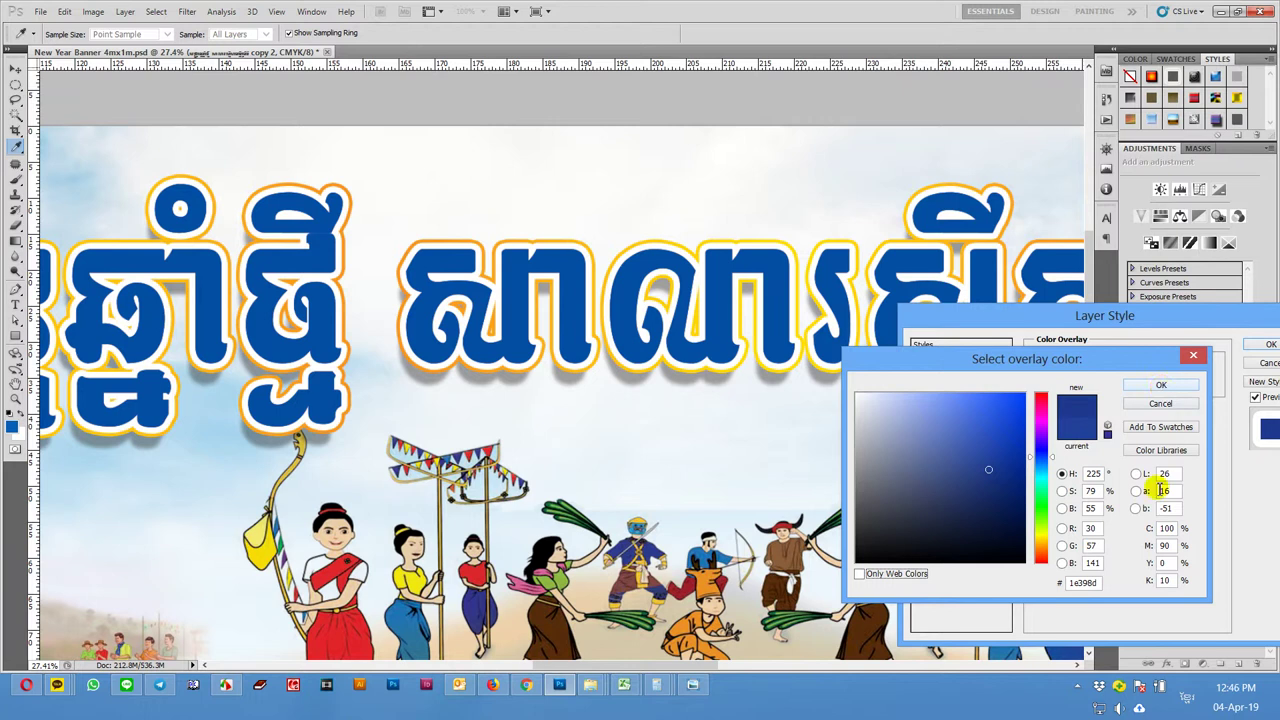
type("800")
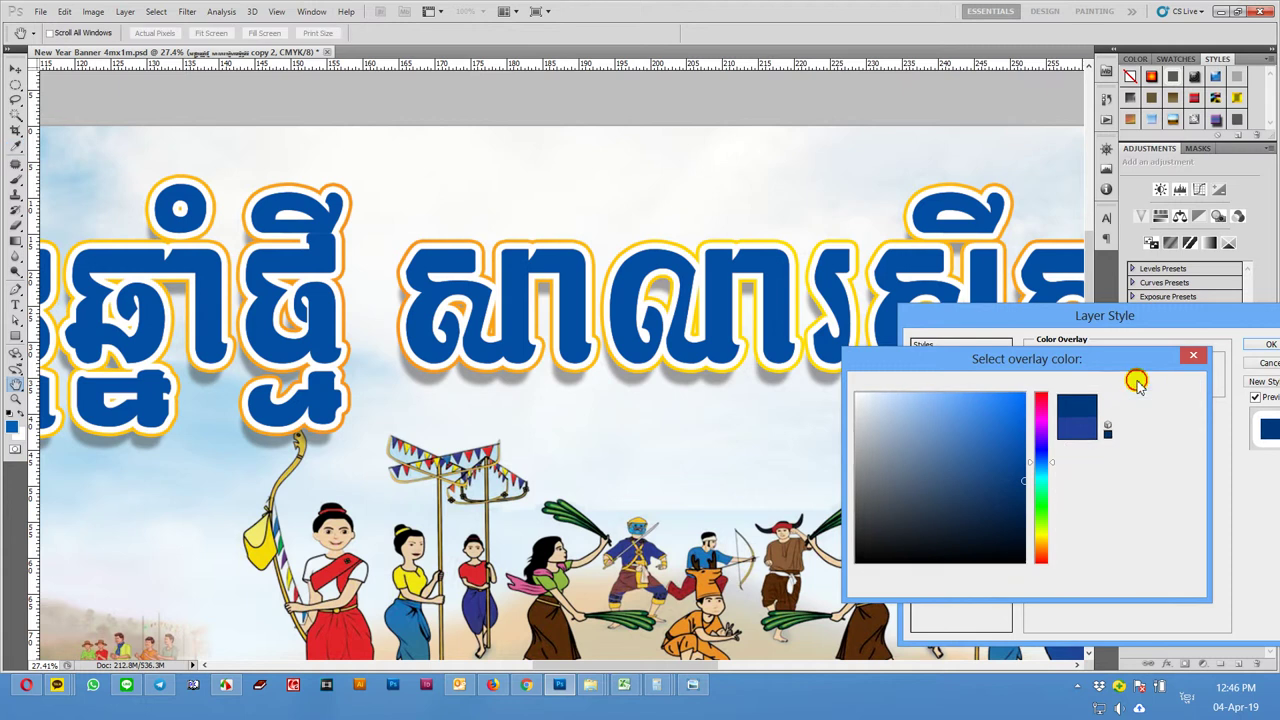
left_click(1140, 385)
left_click(1258, 345)
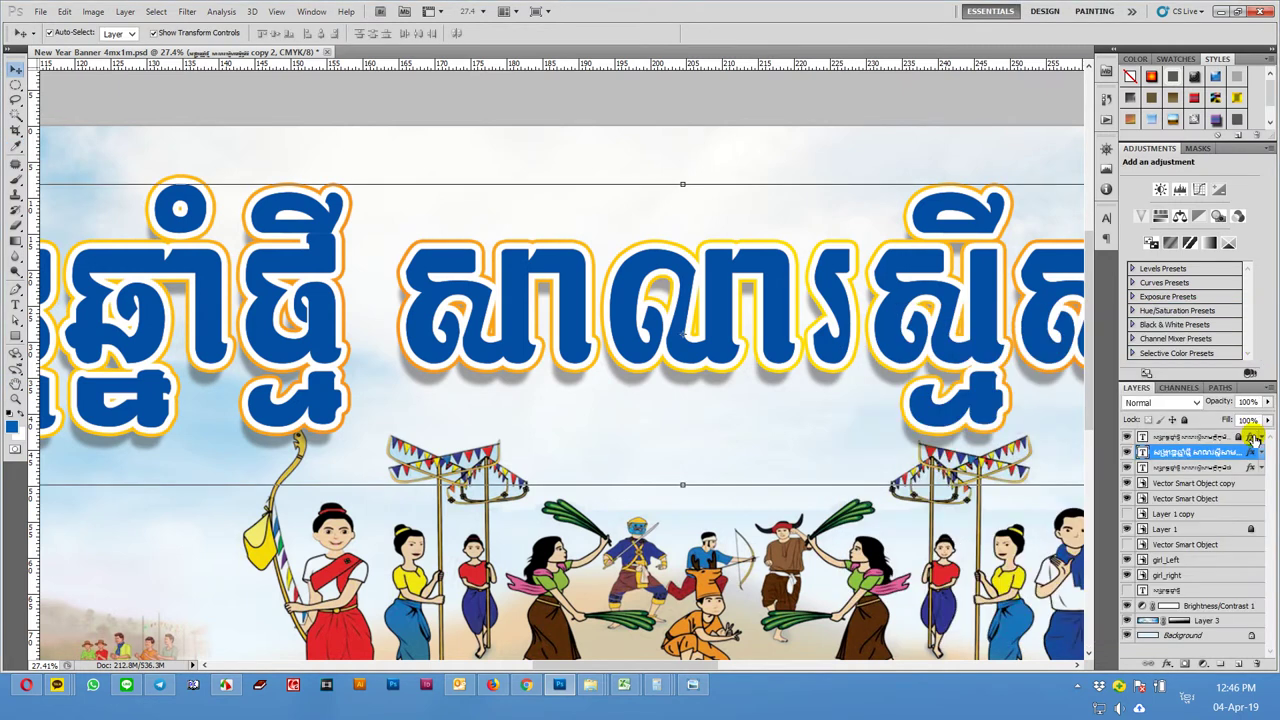
- Toggle title layers to compare colours, then open the top title's Color Overlay settings
left_click(1127, 453)
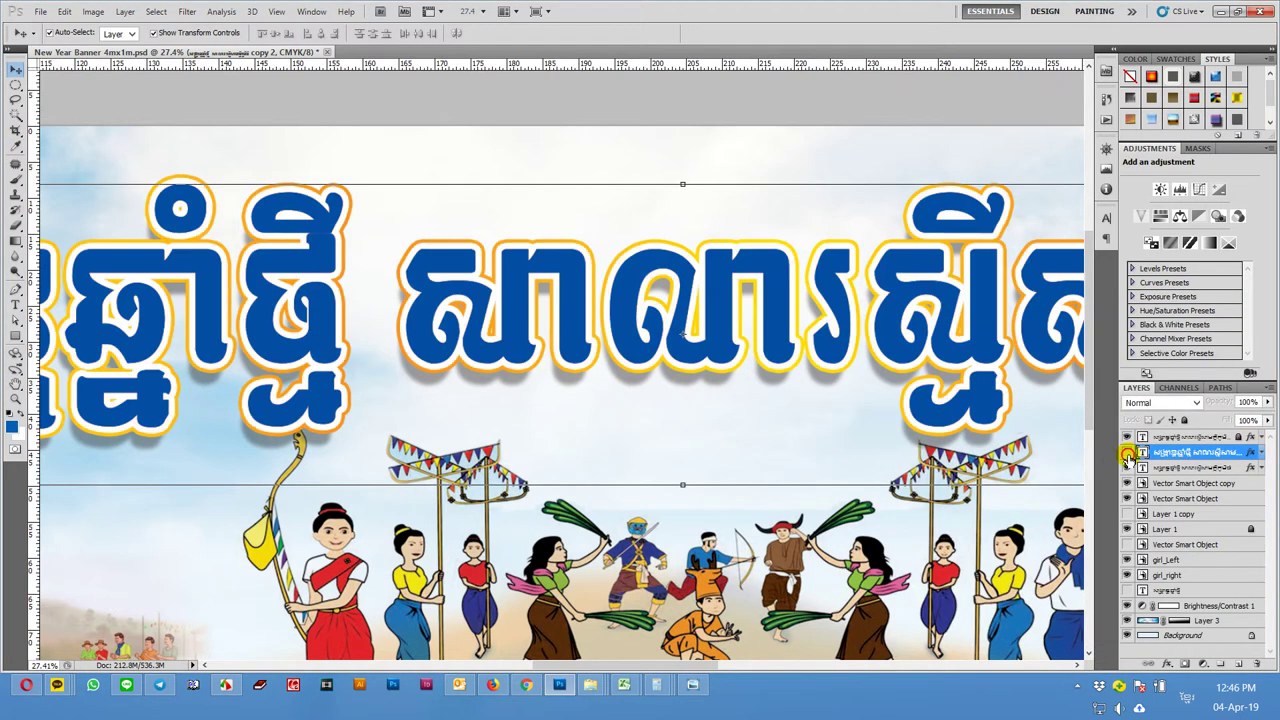
left_click(1127, 440)
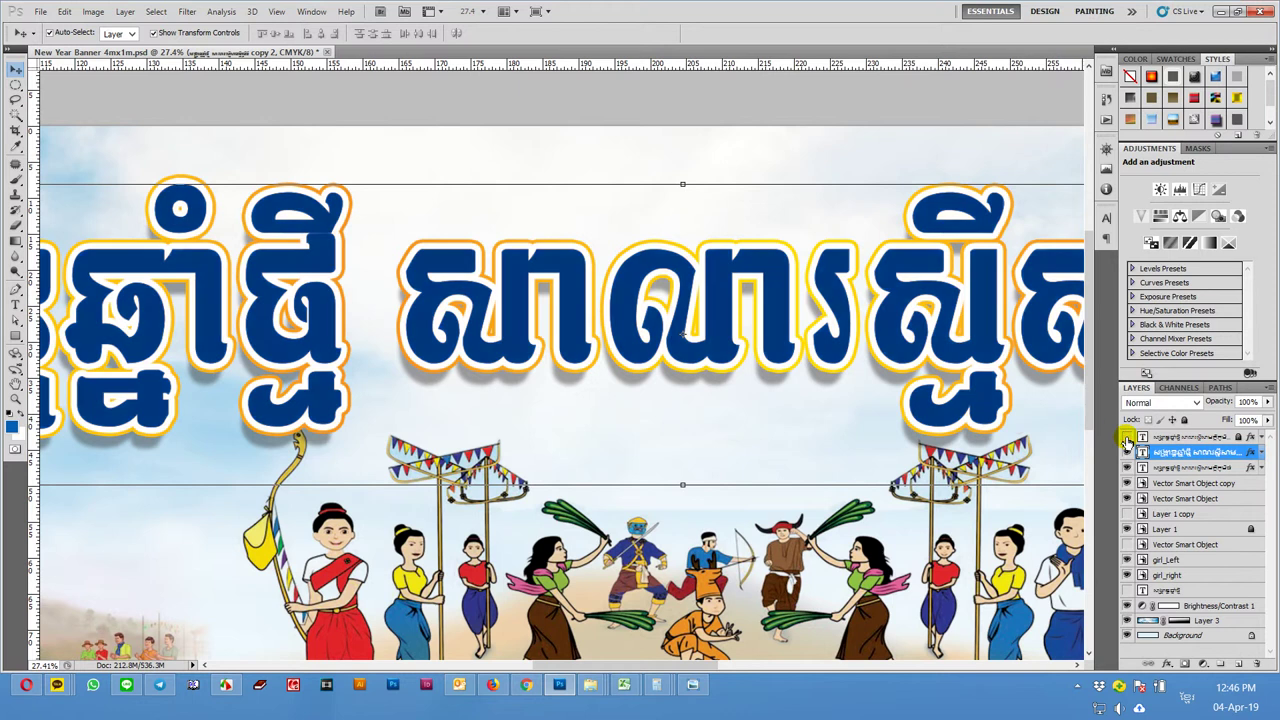
left_click(1190, 437)
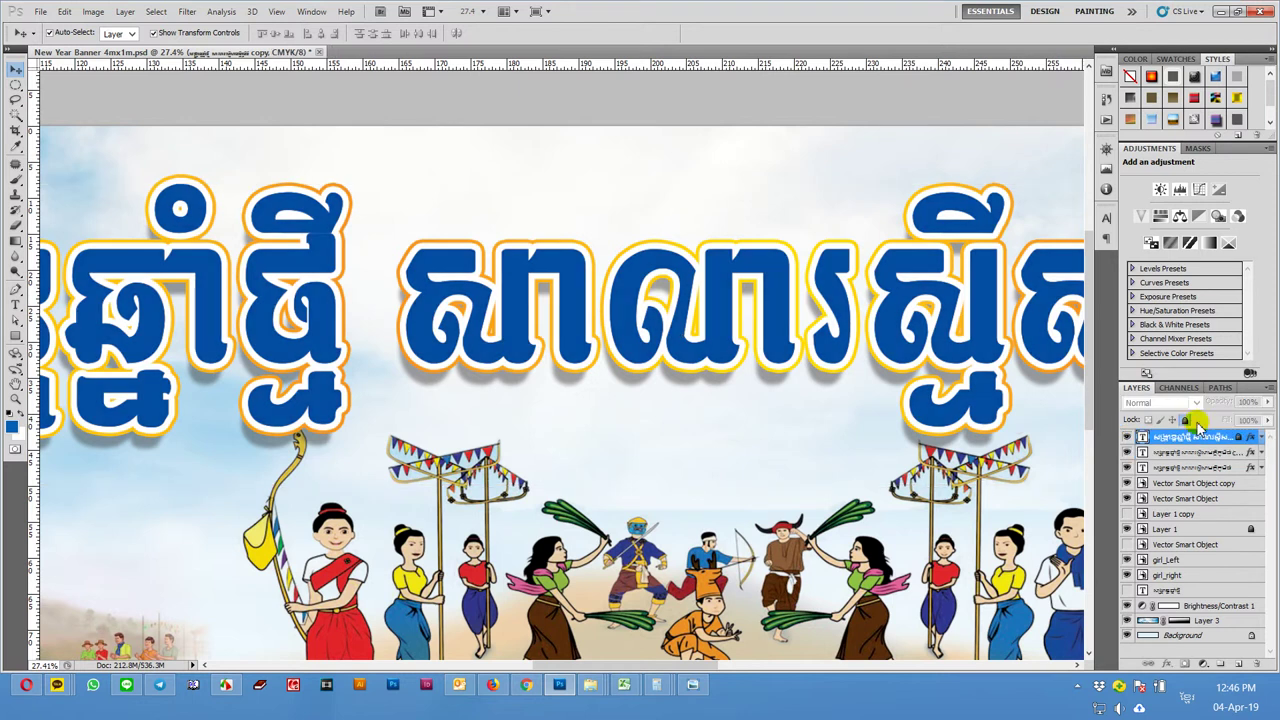
double_click(1249, 440)
left_click(968, 493)
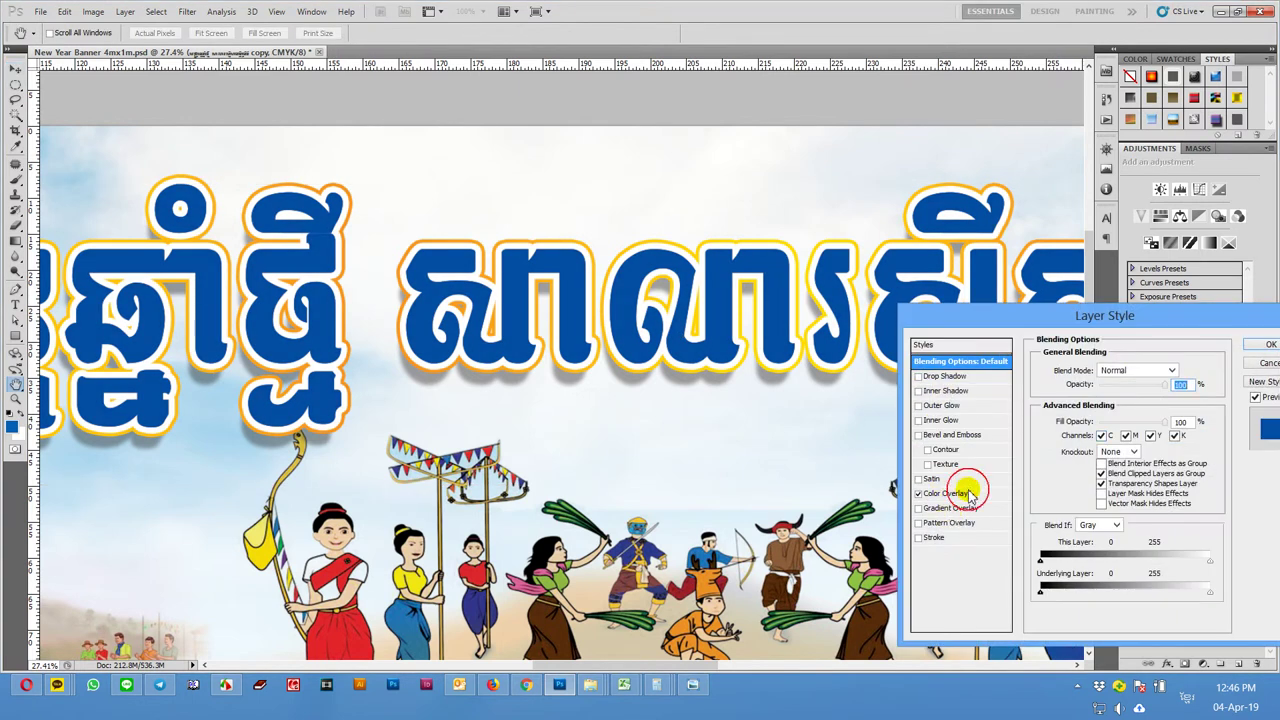
- Raise the overlay colour's K value to 20 for navy 023f88 and apply the style
left_click(1177, 370)
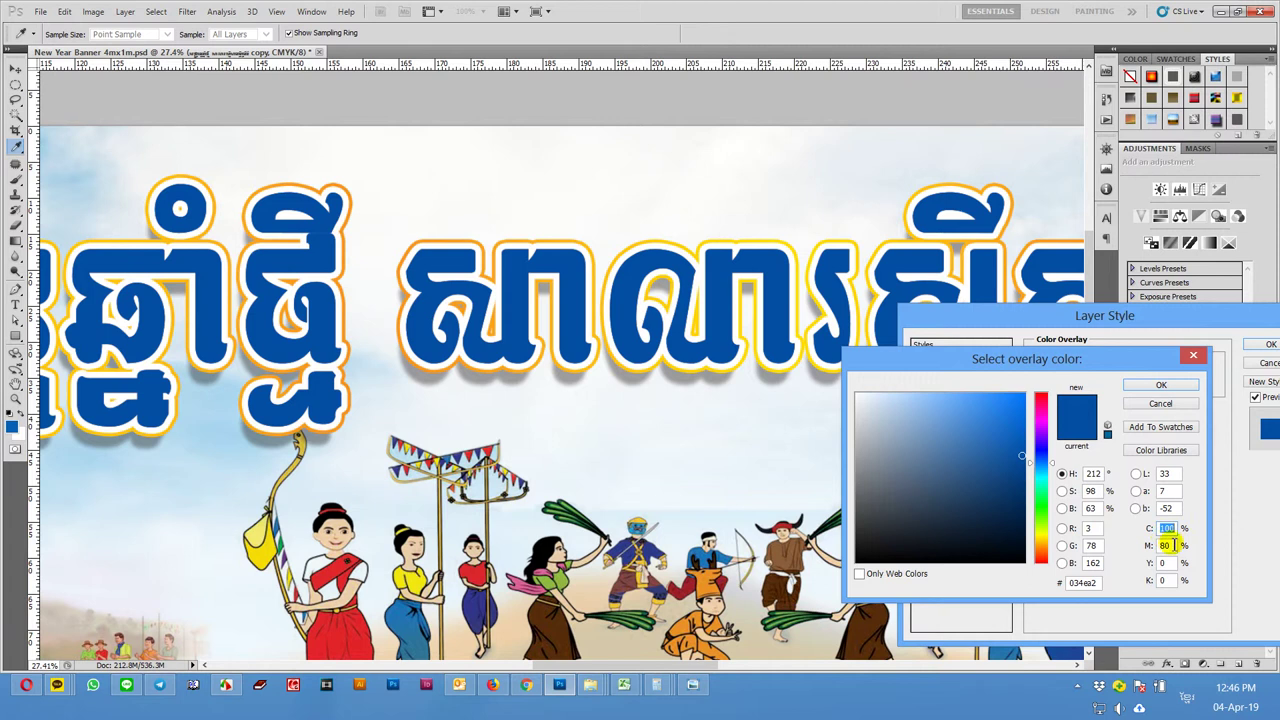
left_click(1163, 580)
type("10")
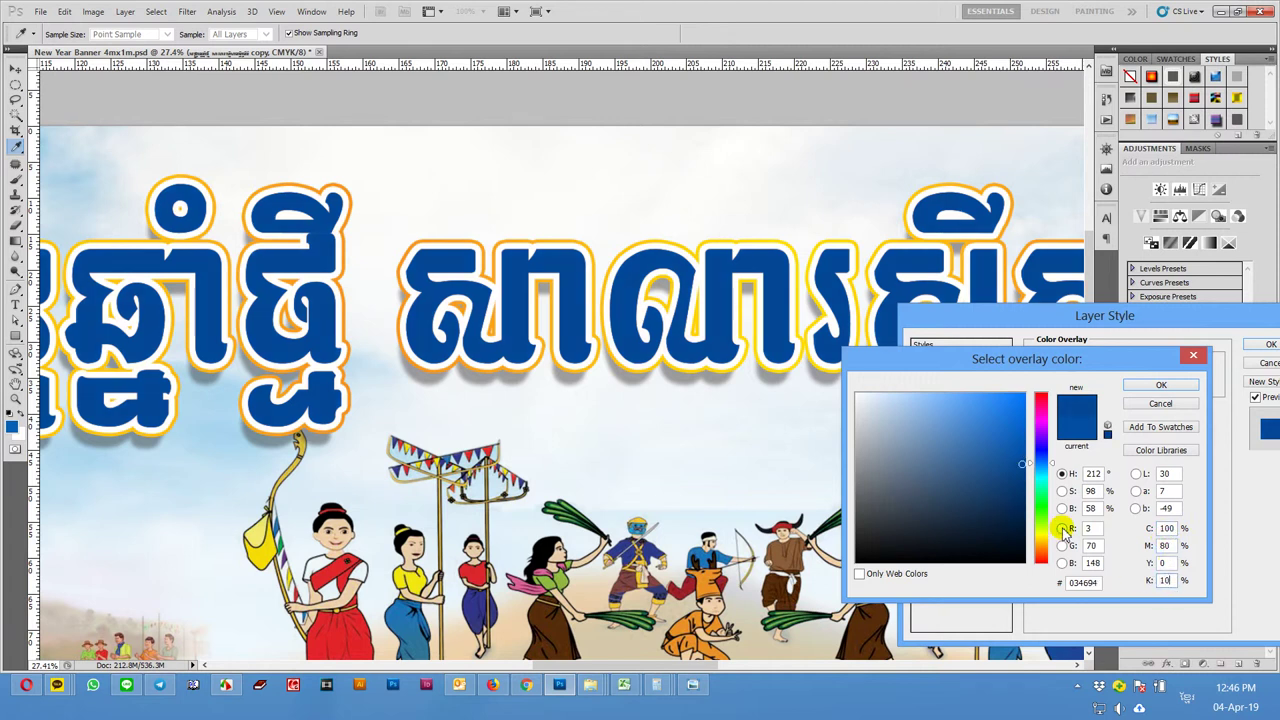
key("BackSpace")
type("20")
left_click(1163, 388)
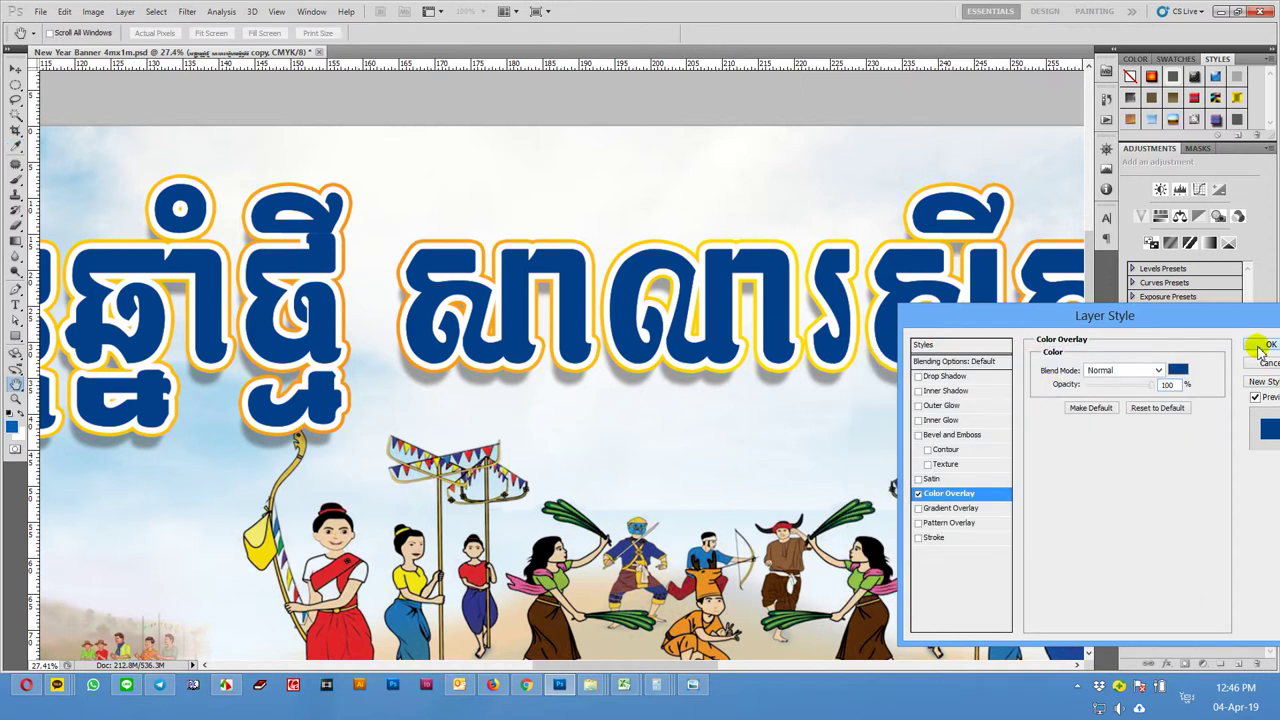
left_click(1260, 345)
scroll(871, 363, "down", 3)
scroll(871, 363, "down", 3)
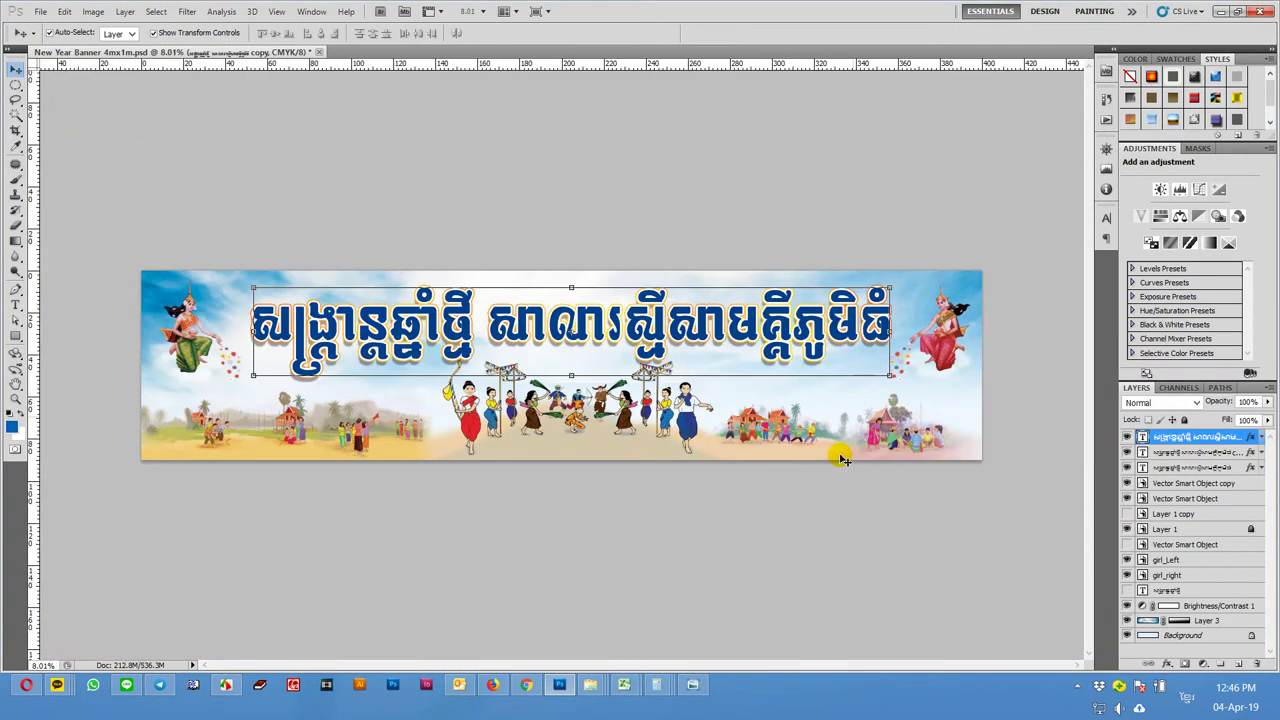
left_click(817, 568)
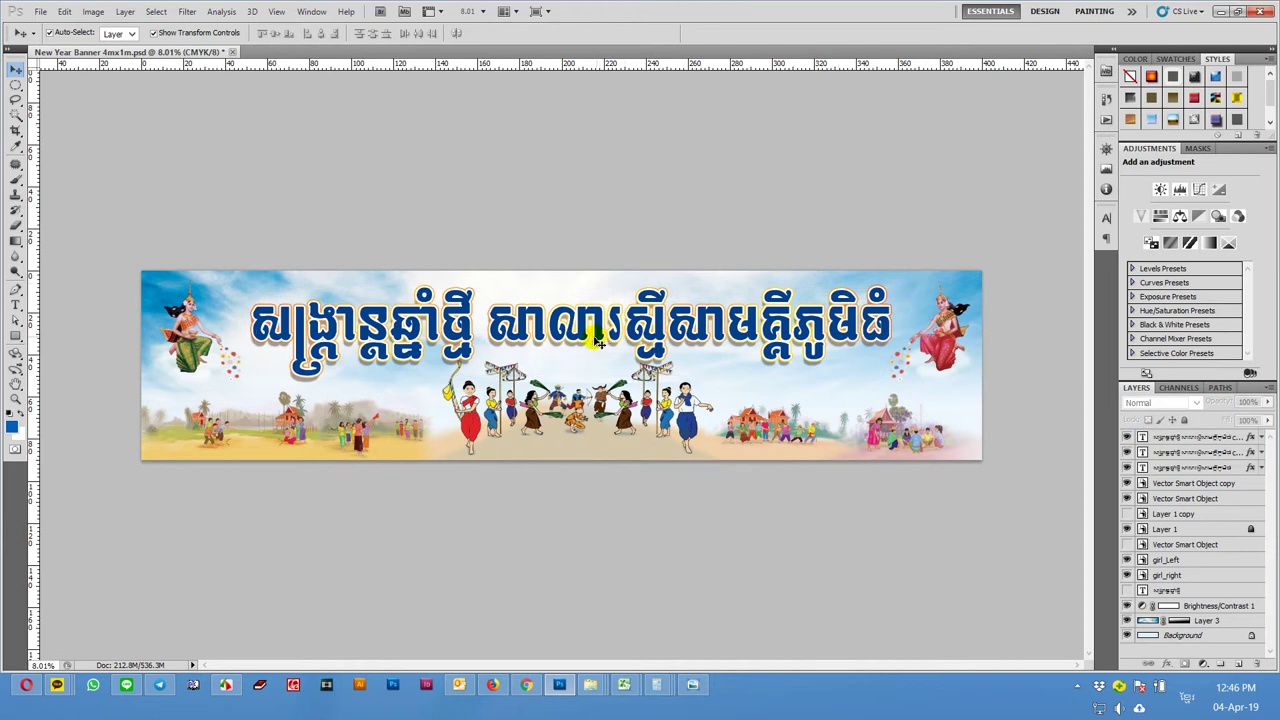
key("z")
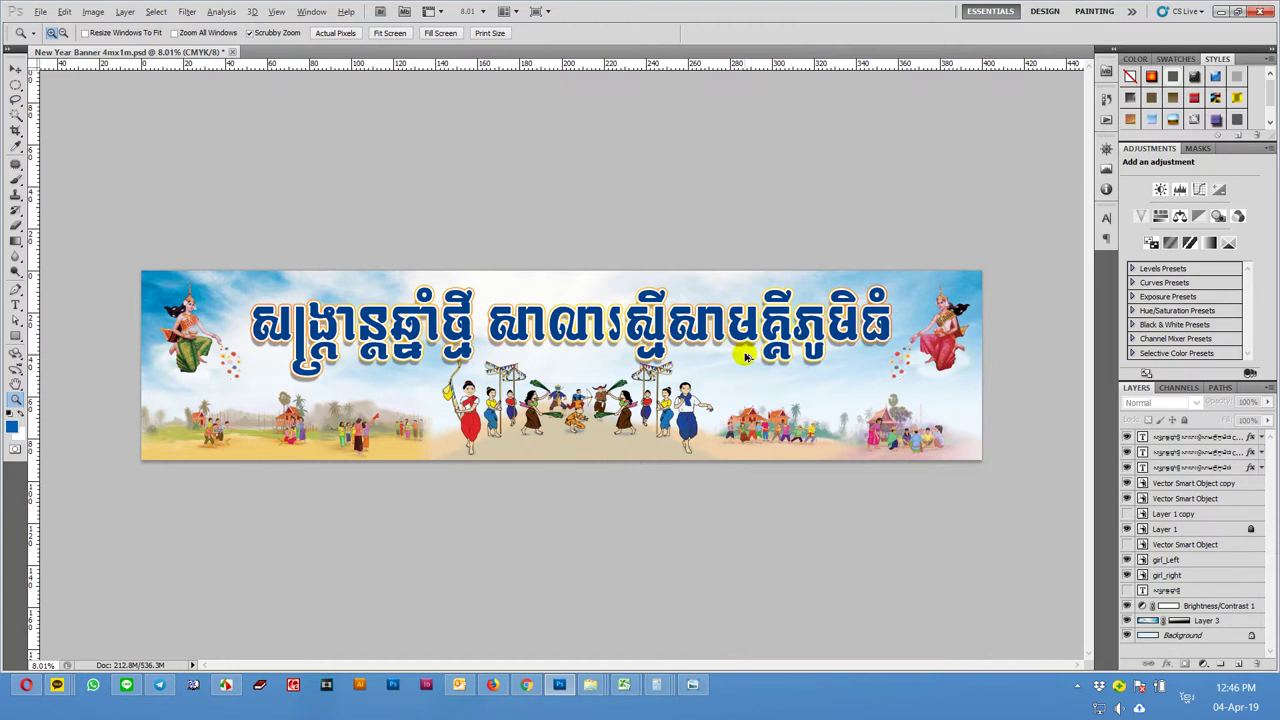
key("ctrl+1")
left_click_drag(729, 260, 761, 483)
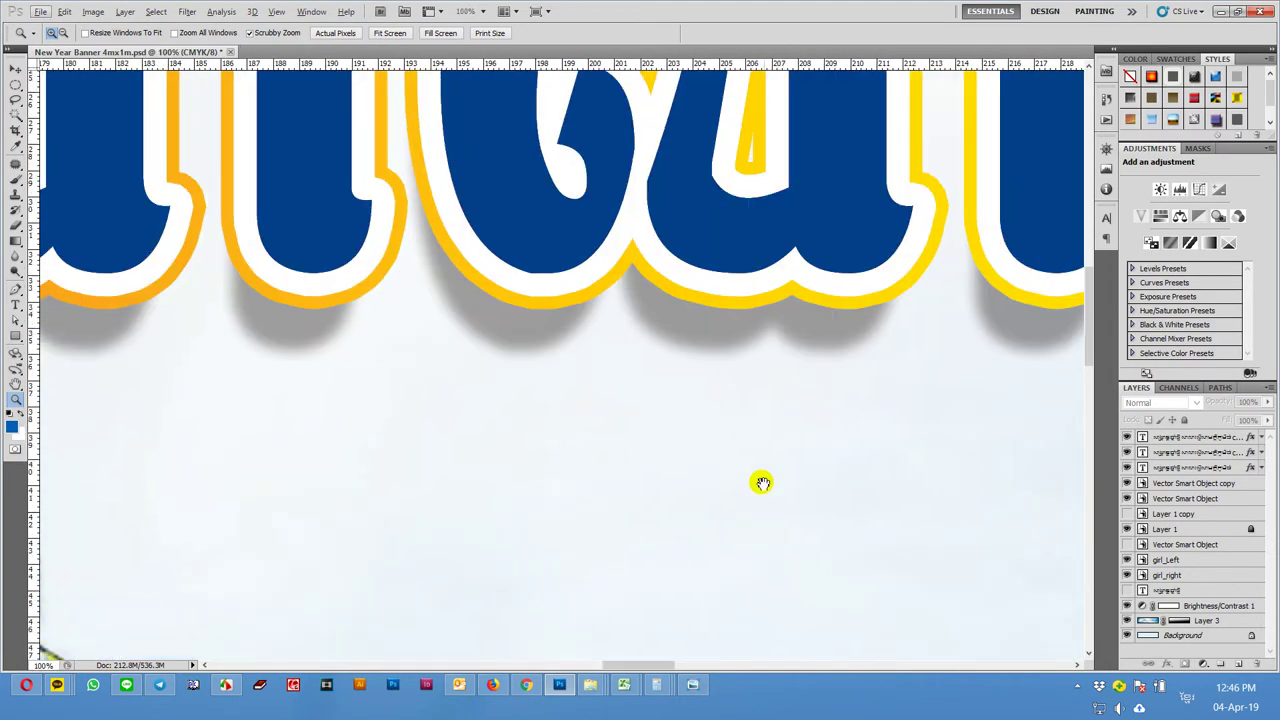
left_click_drag(1094, 457, 694, 409)
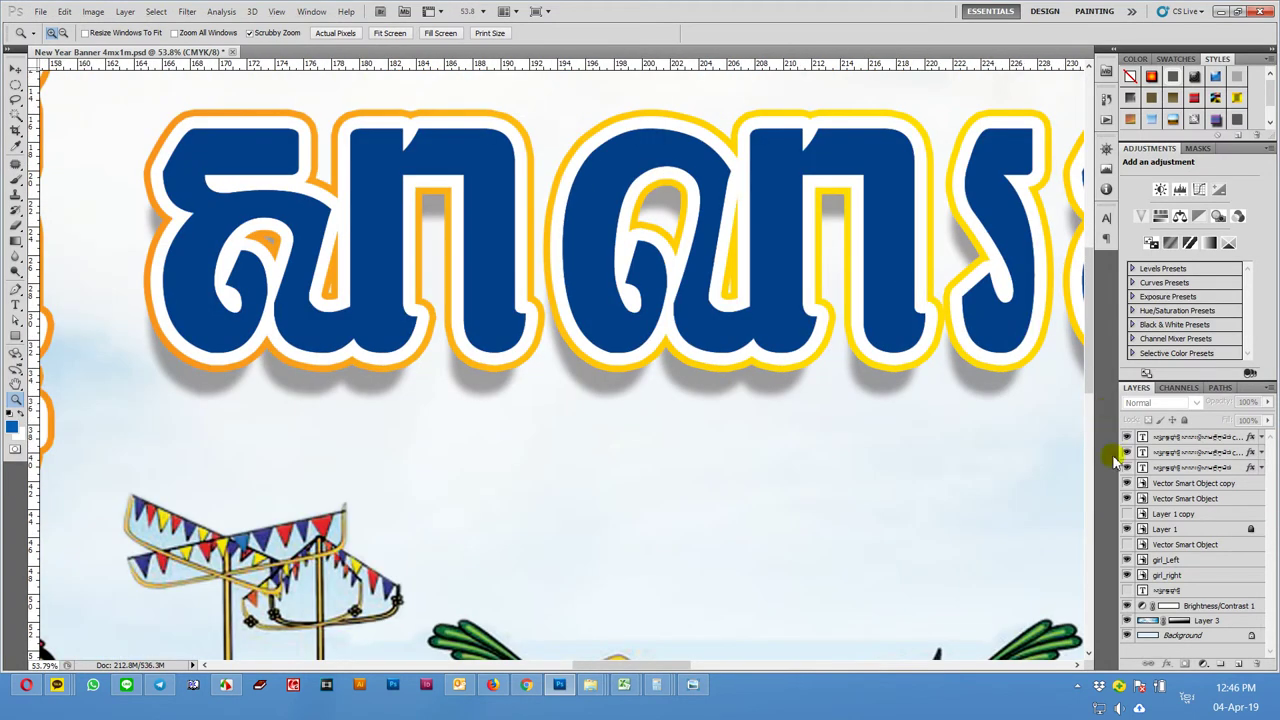
left_click(1170, 484)
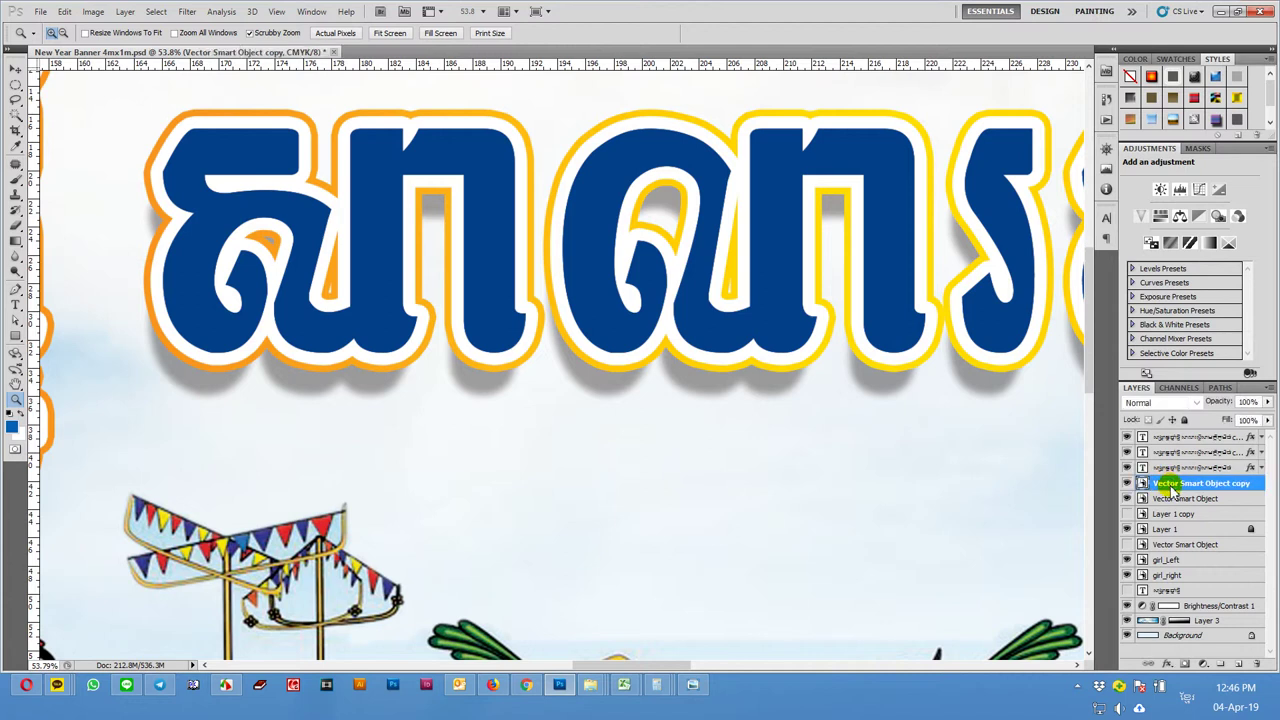
left_click(1127, 484)
left_click(1127, 484)
left_click(1127, 471)
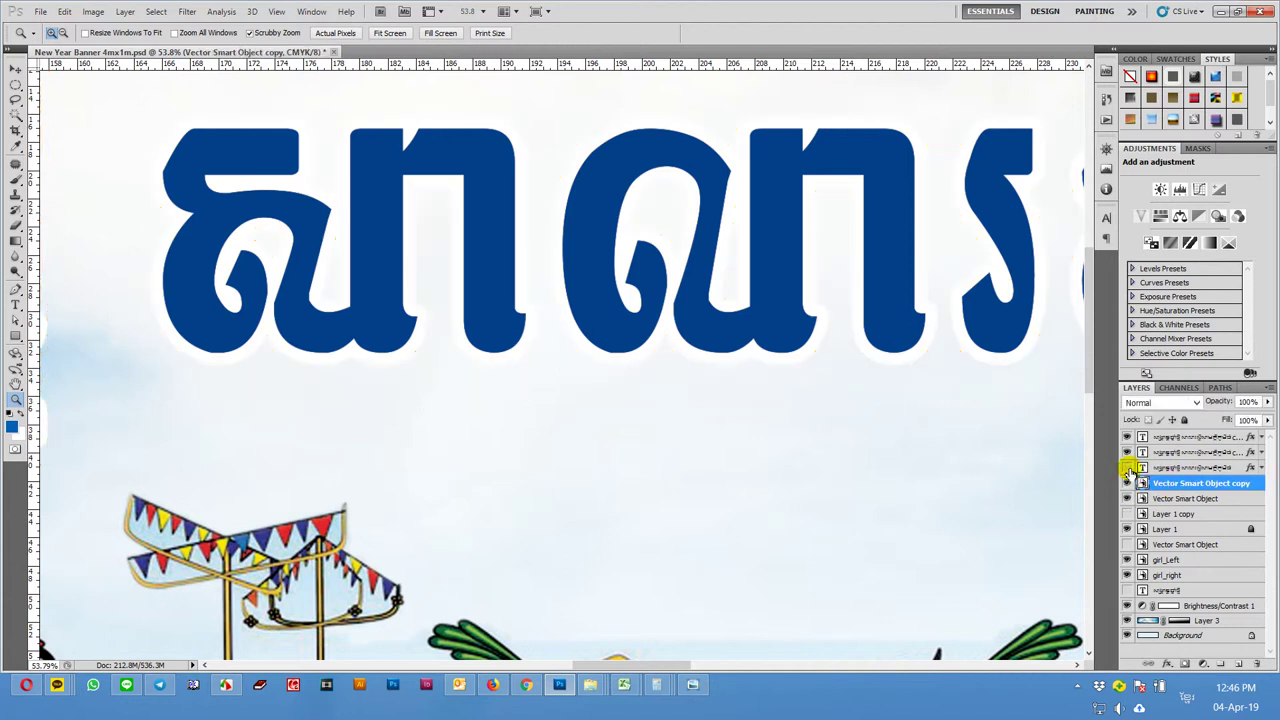
left_click(1127, 469)
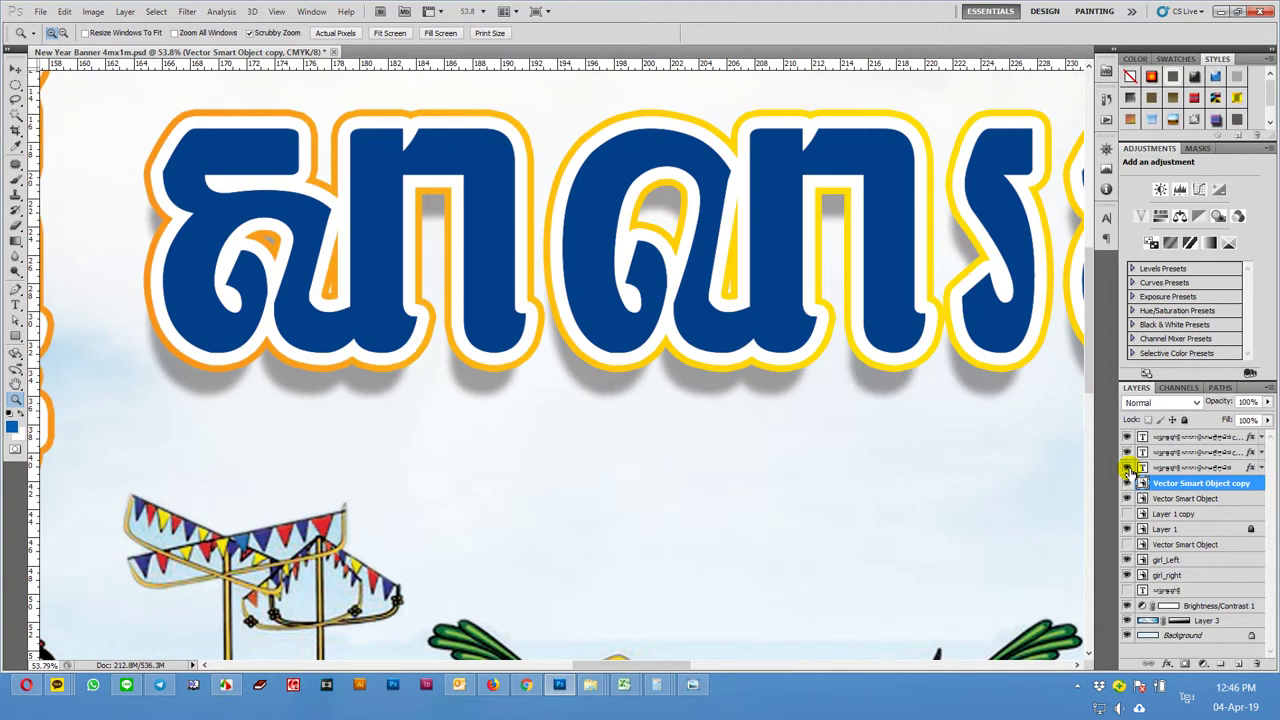
left_click(1188, 468)
- Raise the title's drop shadow opacity to 52% and drag it to 77° and 109 px distance
double_click(1257, 471)
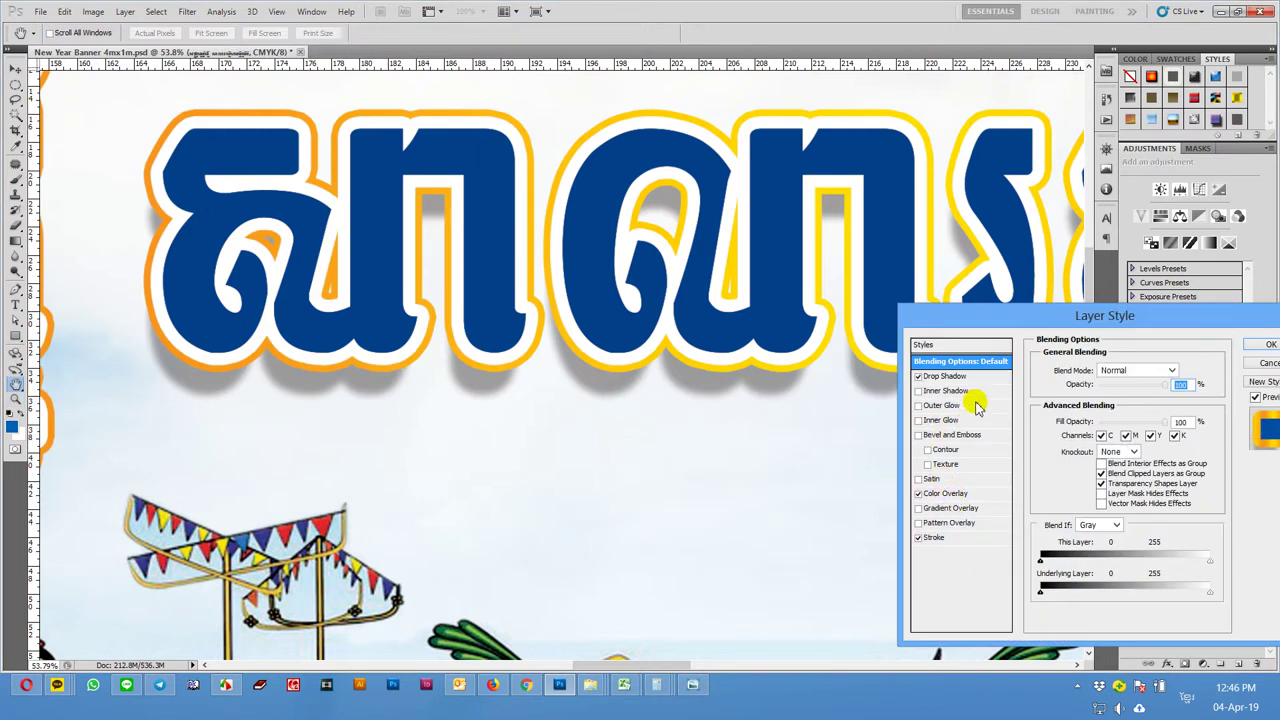
left_click(974, 379)
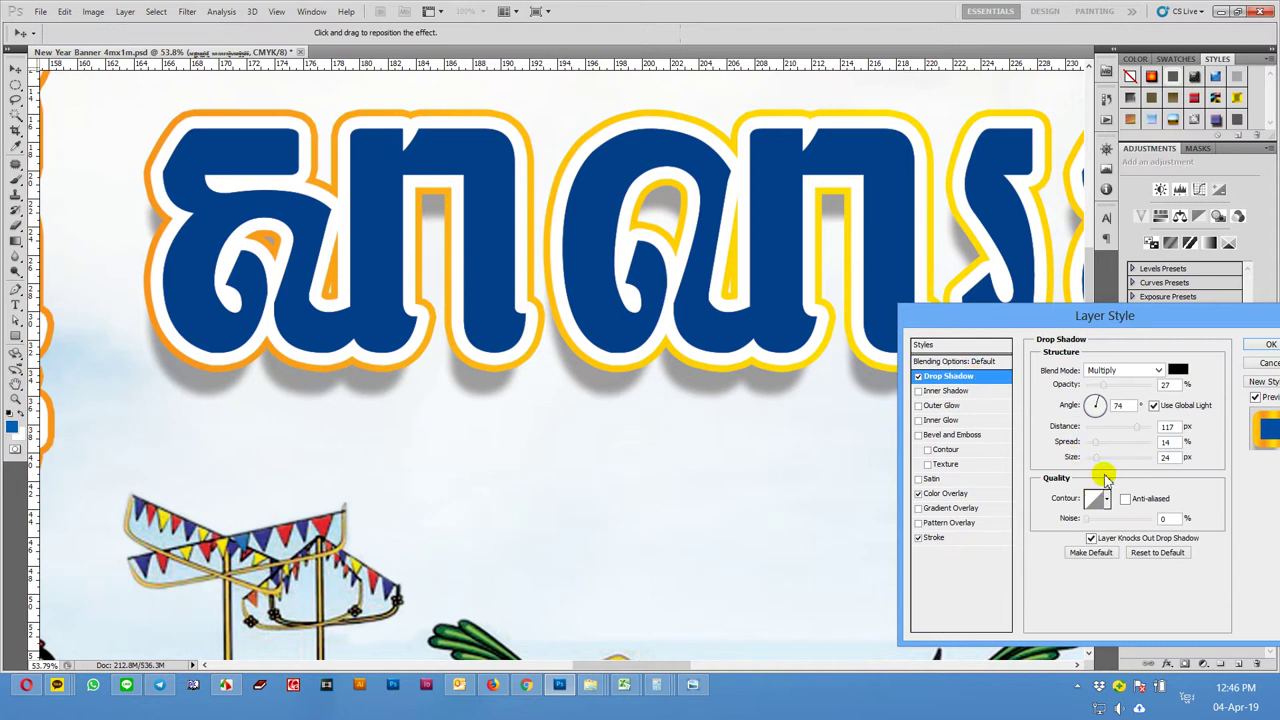
left_click(1125, 390)
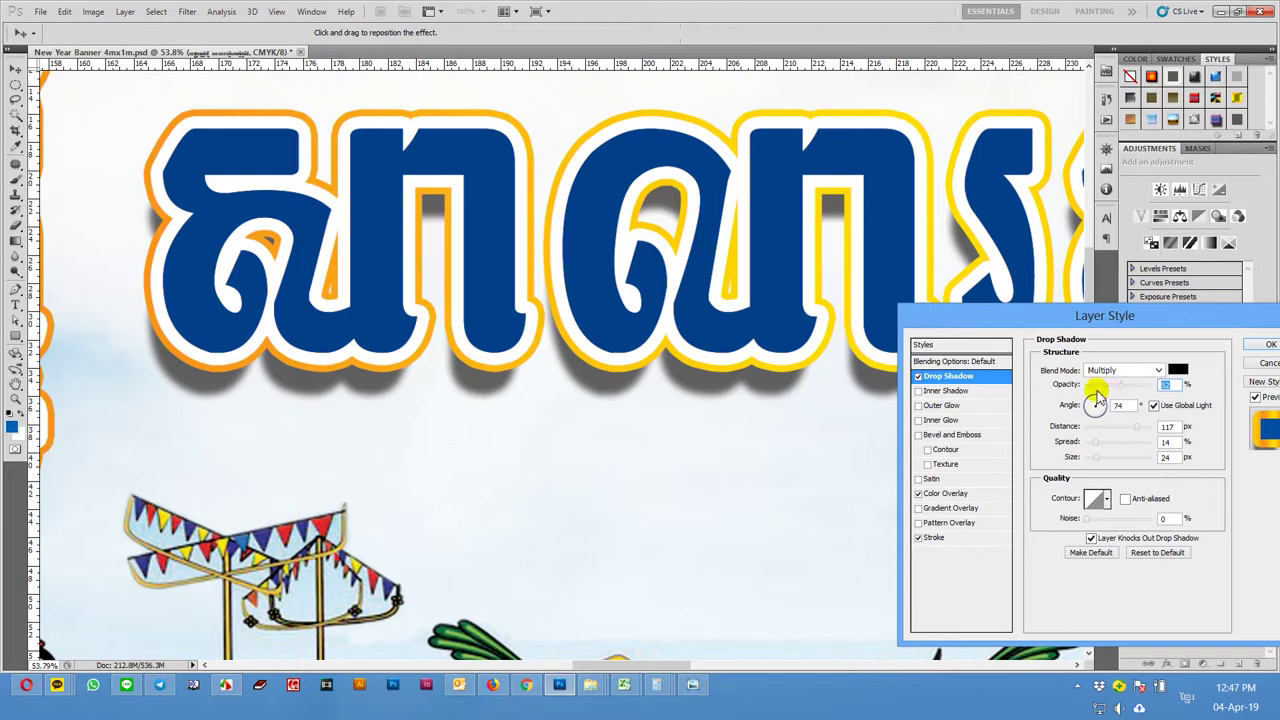
left_click_drag(603, 379, 591, 378)
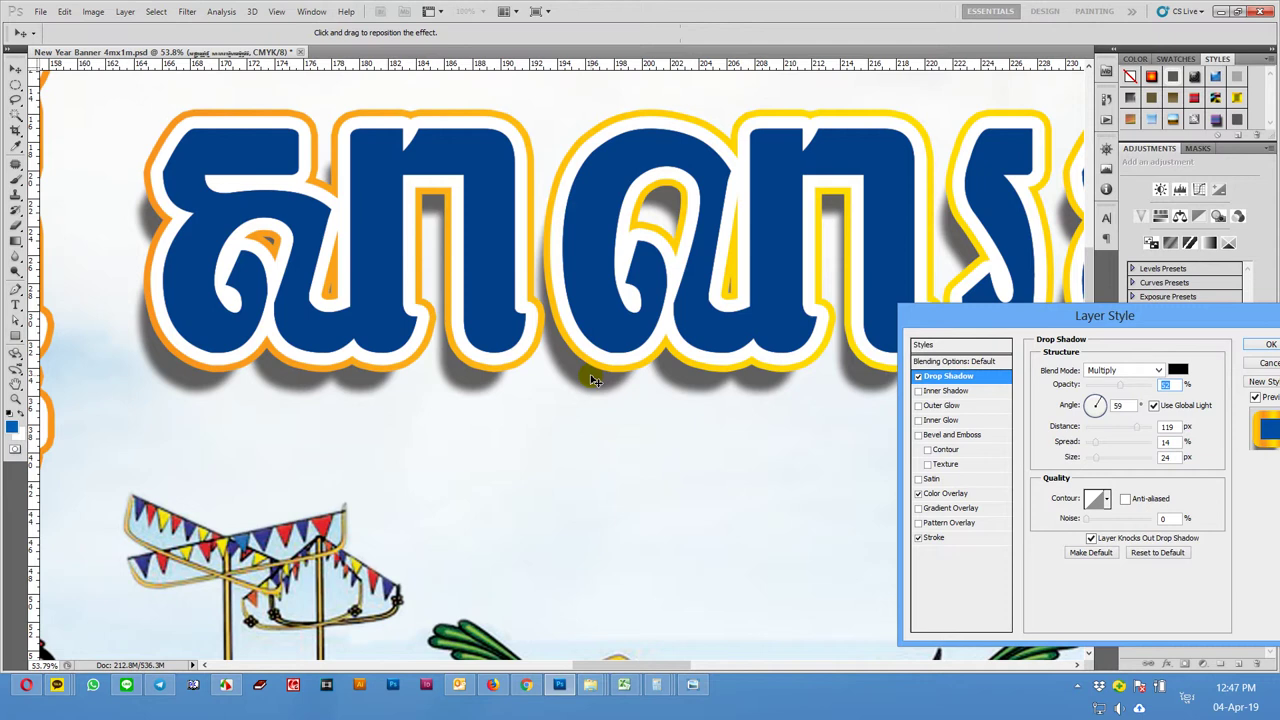
left_click_drag(591, 380, 611, 385)
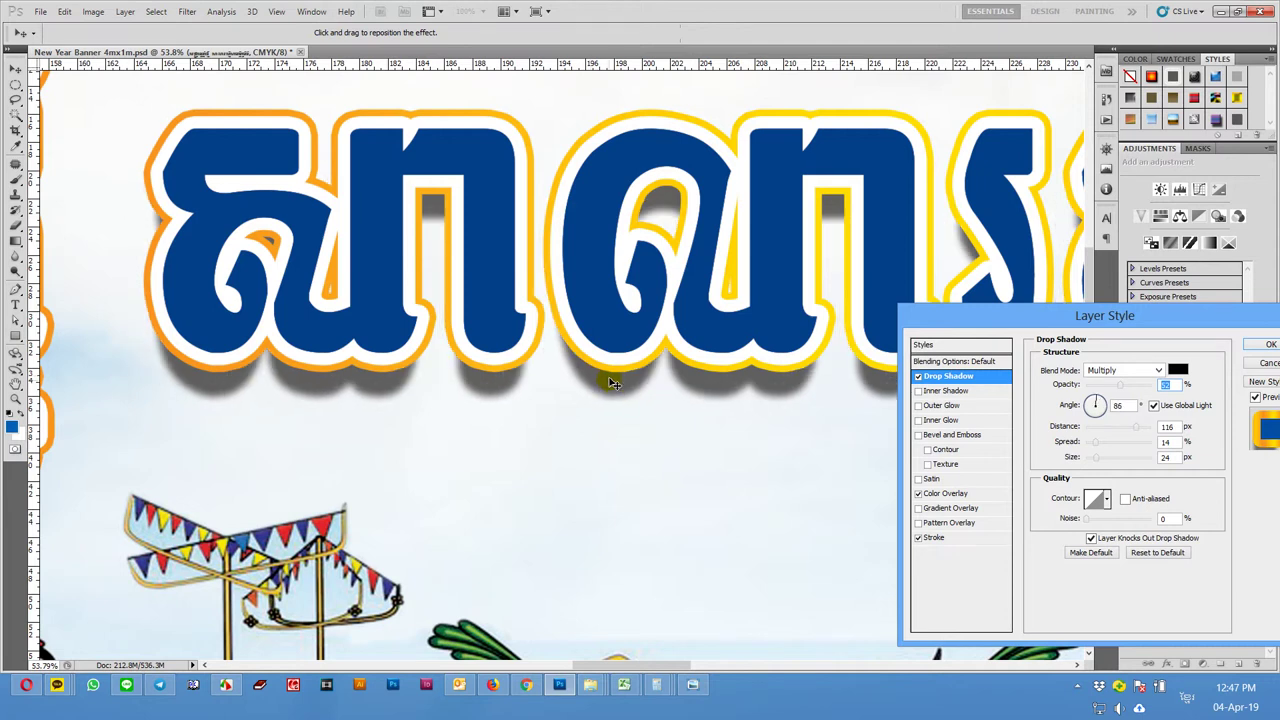
left_click_drag(611, 383, 612, 377)
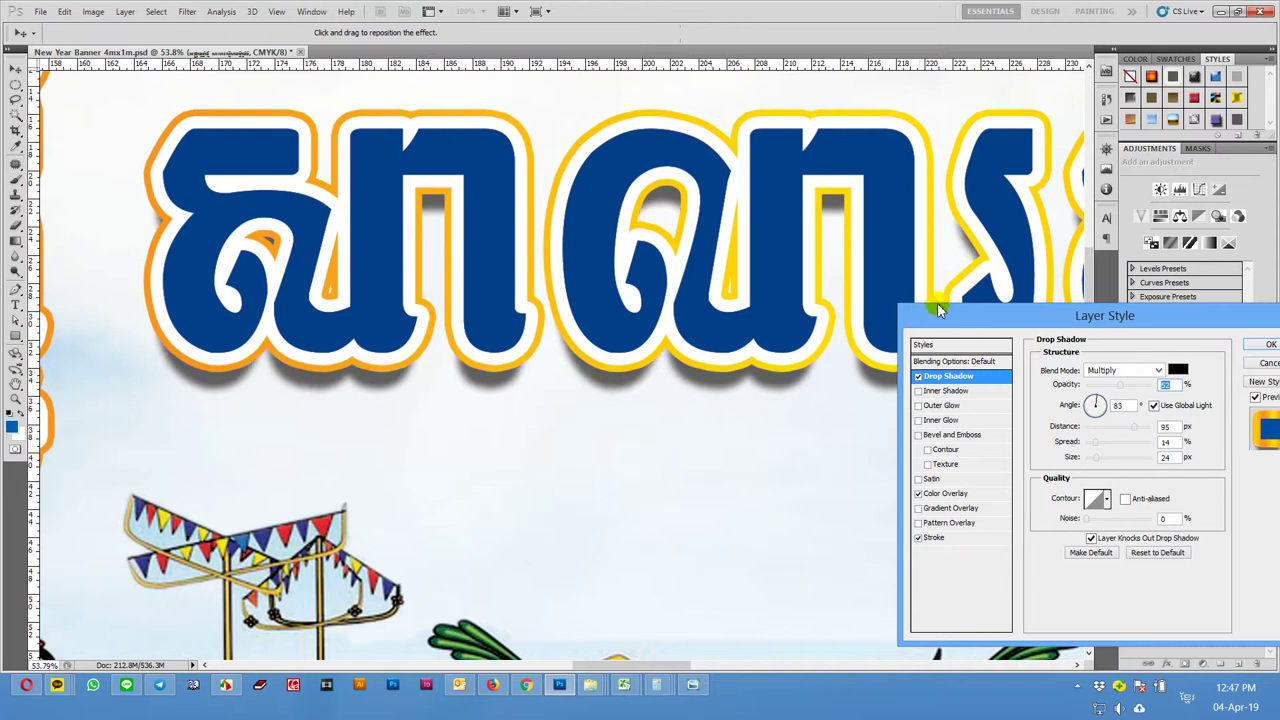
- Reduce the shadow's blur size, nudge its position slightly and apply the settings
left_click(1110, 460)
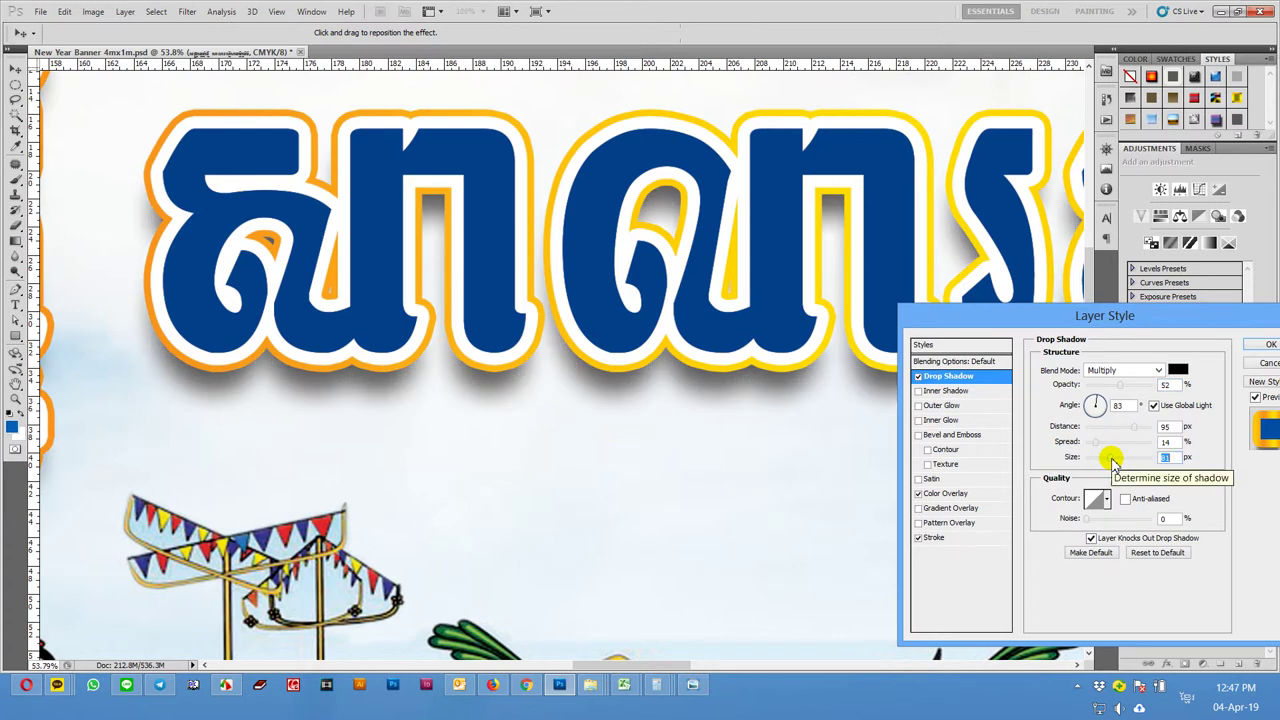
left_click_drag(1112, 461, 1106, 466)
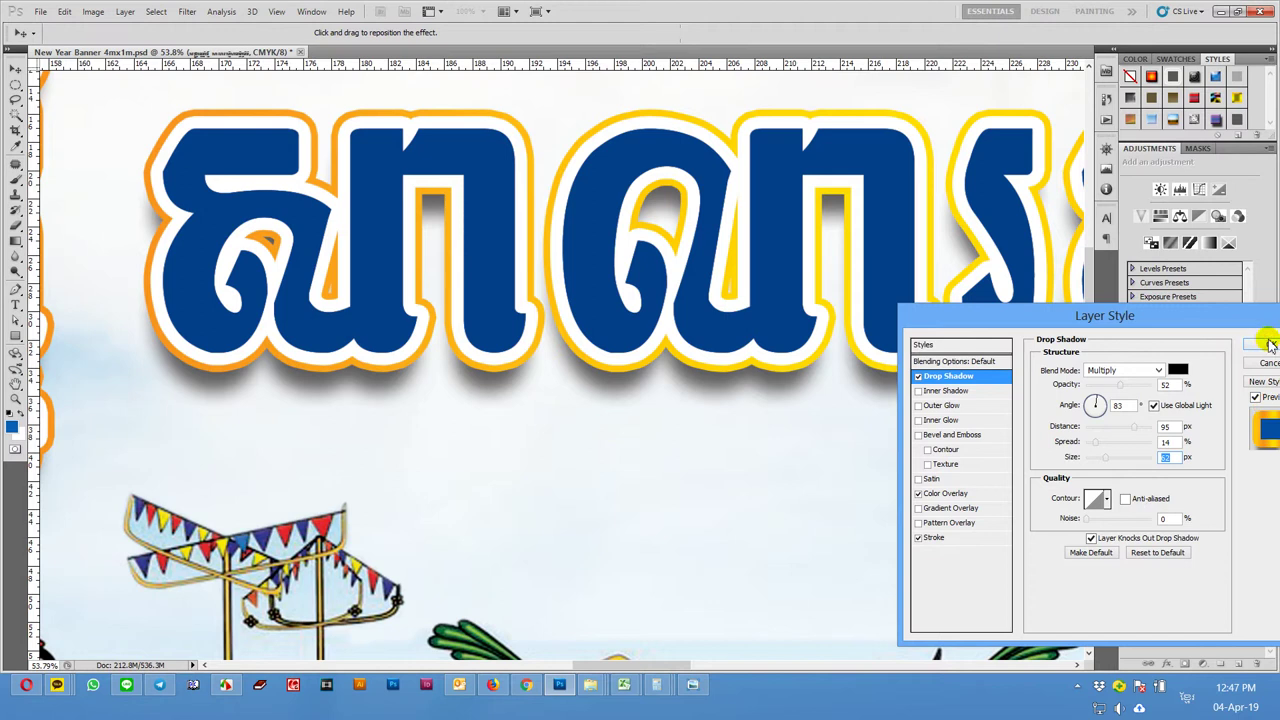
left_click(733, 368)
left_click_drag(733, 374, 798, 380)
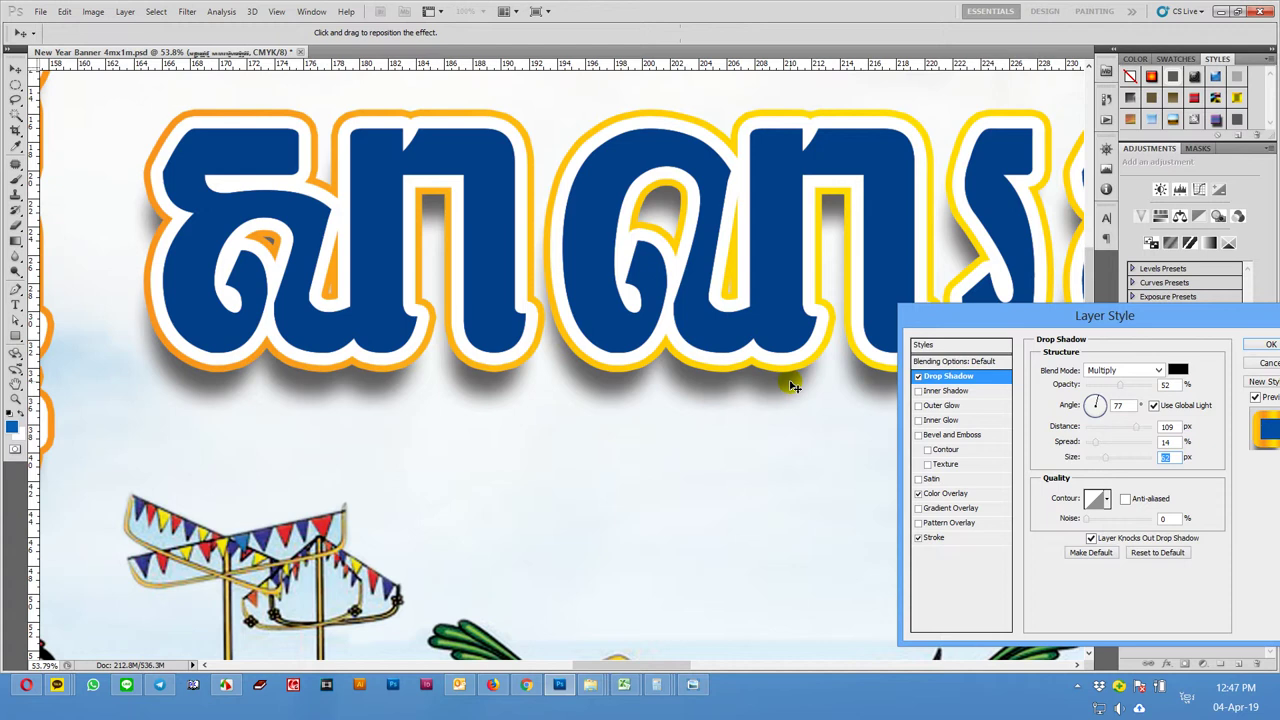
left_click(1270, 346)
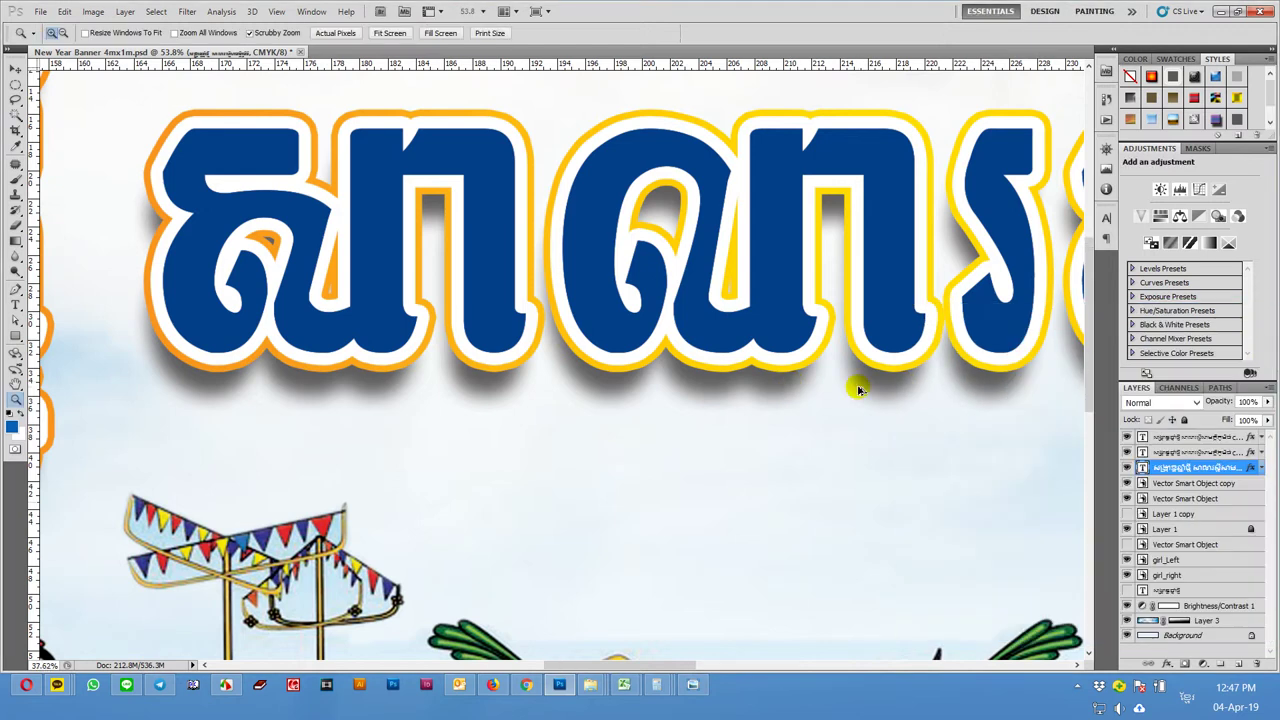
- Zoom out until the whole banner fits and select the Layer 3 background scene
left_click(858, 390, "alt")
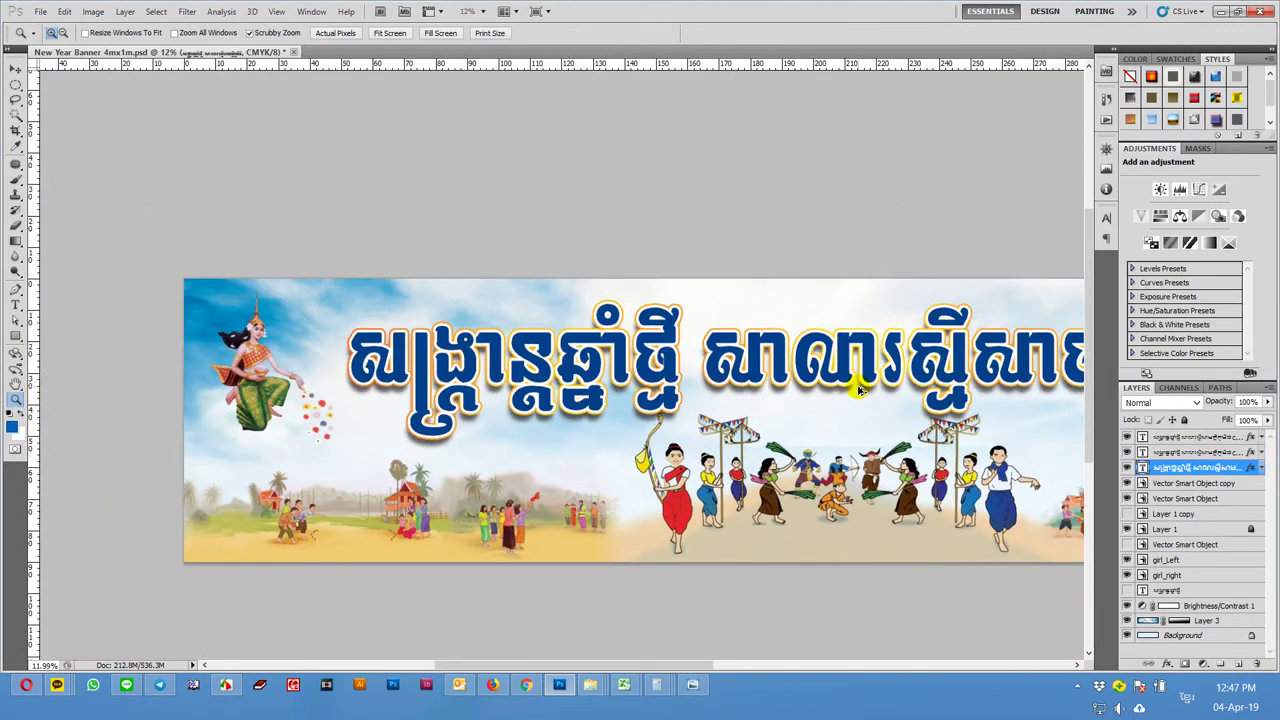
left_click_drag(949, 537, 786, 514)
key("ctrl+r")
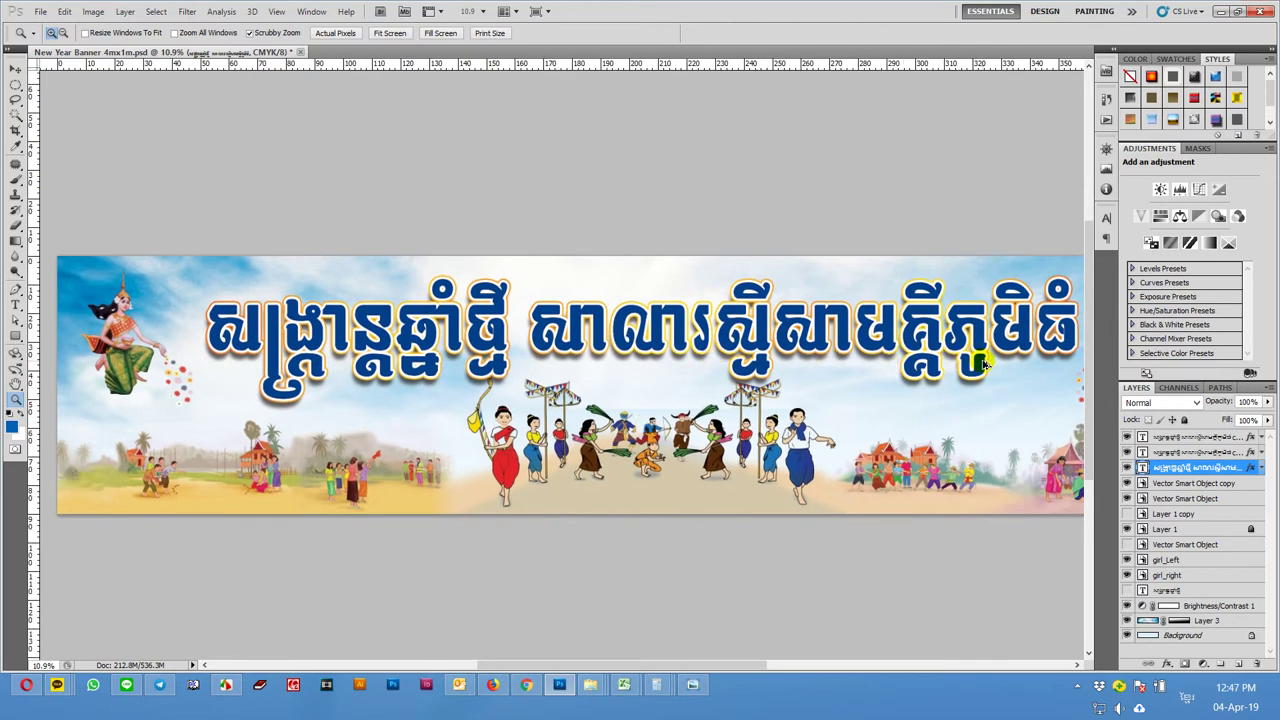
left_click(985, 365, "alt")
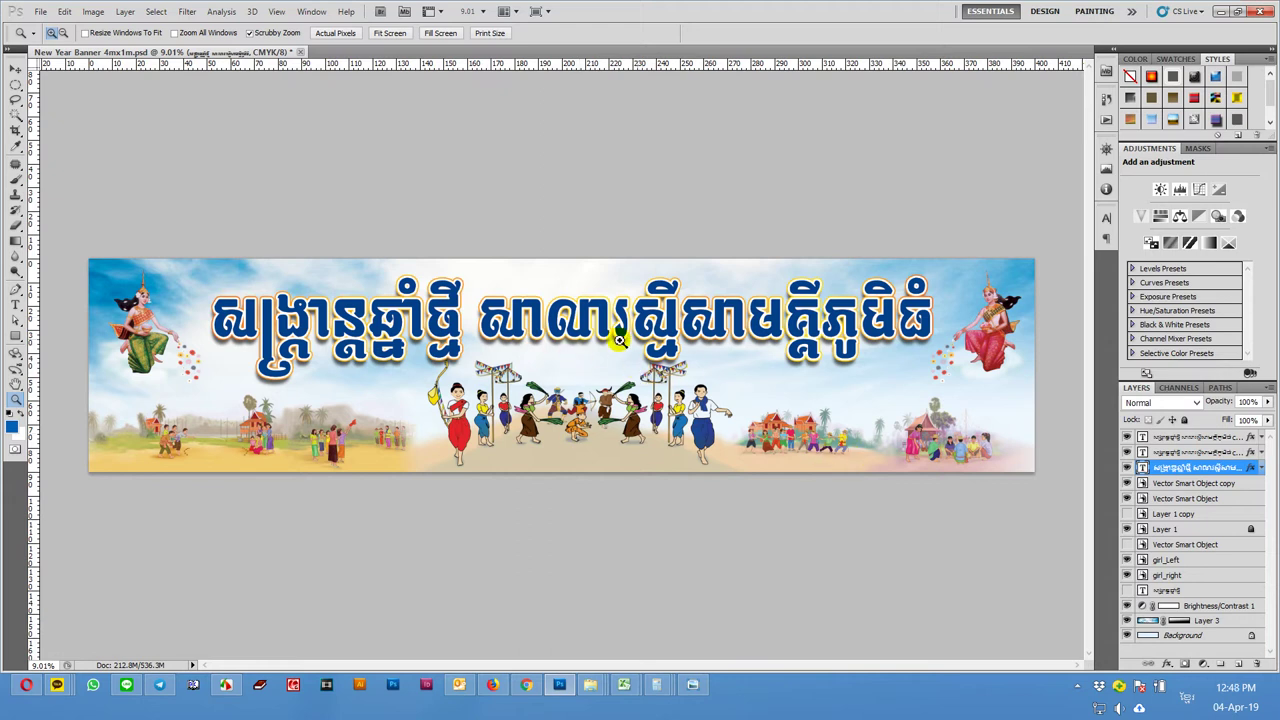
key("v")
left_click(1033, 391)
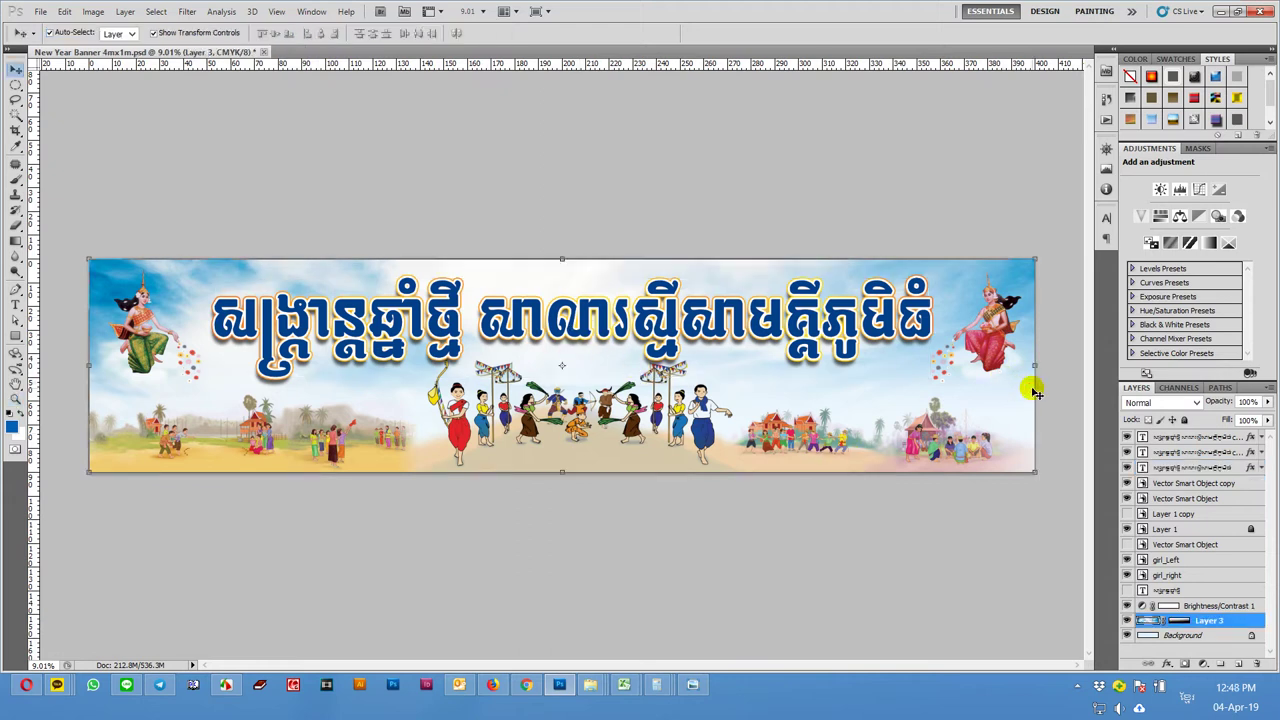
- Try resizing the banner to 90 cm tall, dismiss the scratch-disk error, and drag out a vertical guide
left_click(92, 11)
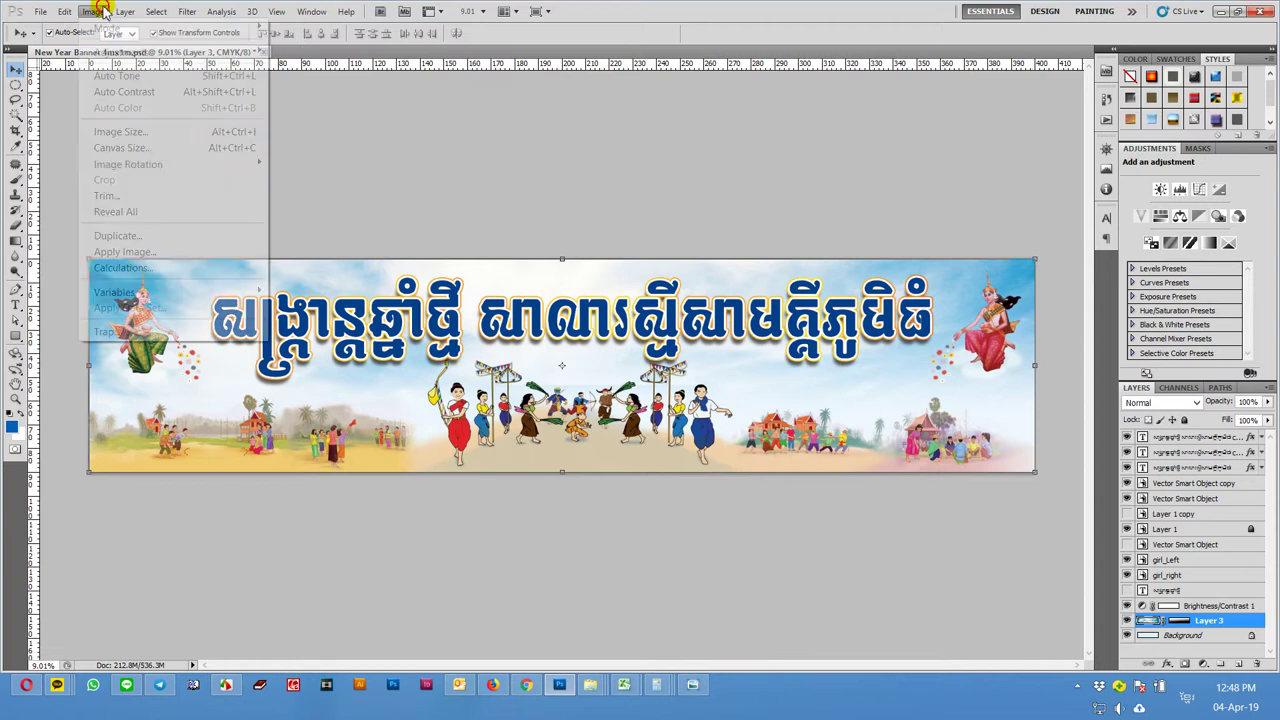
left_click(133, 132)
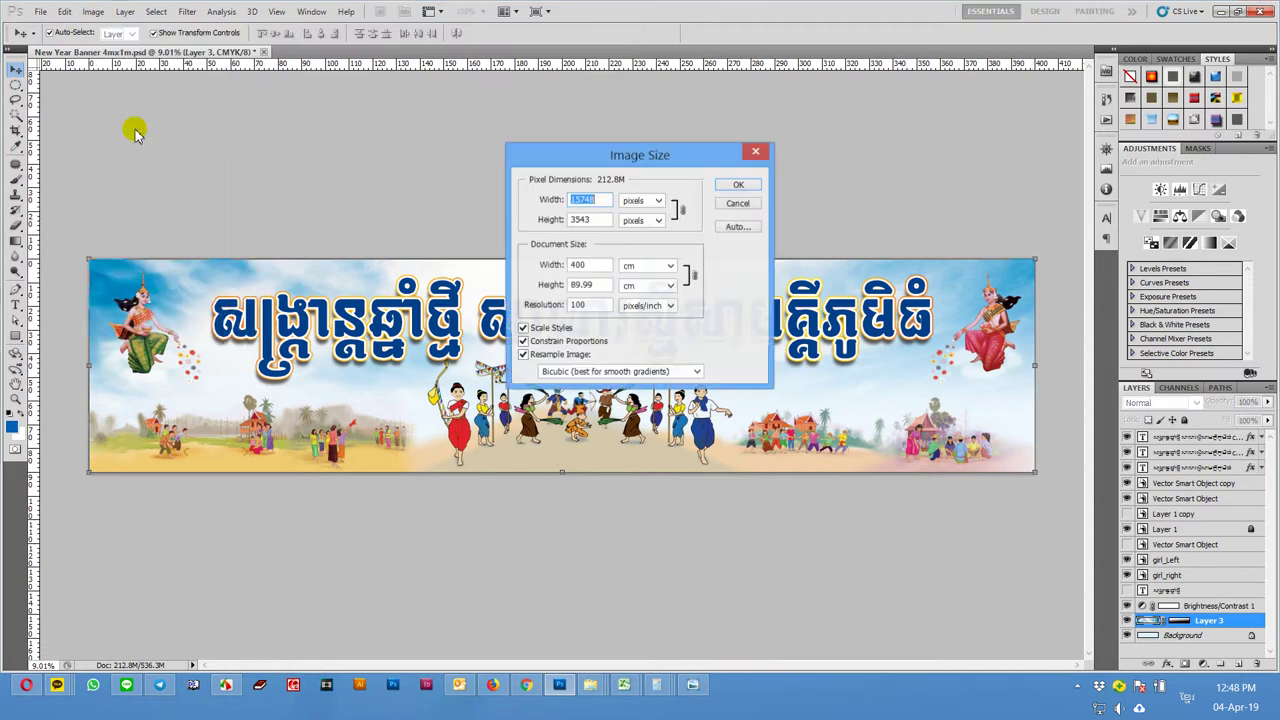
left_click(589, 288)
type("900")
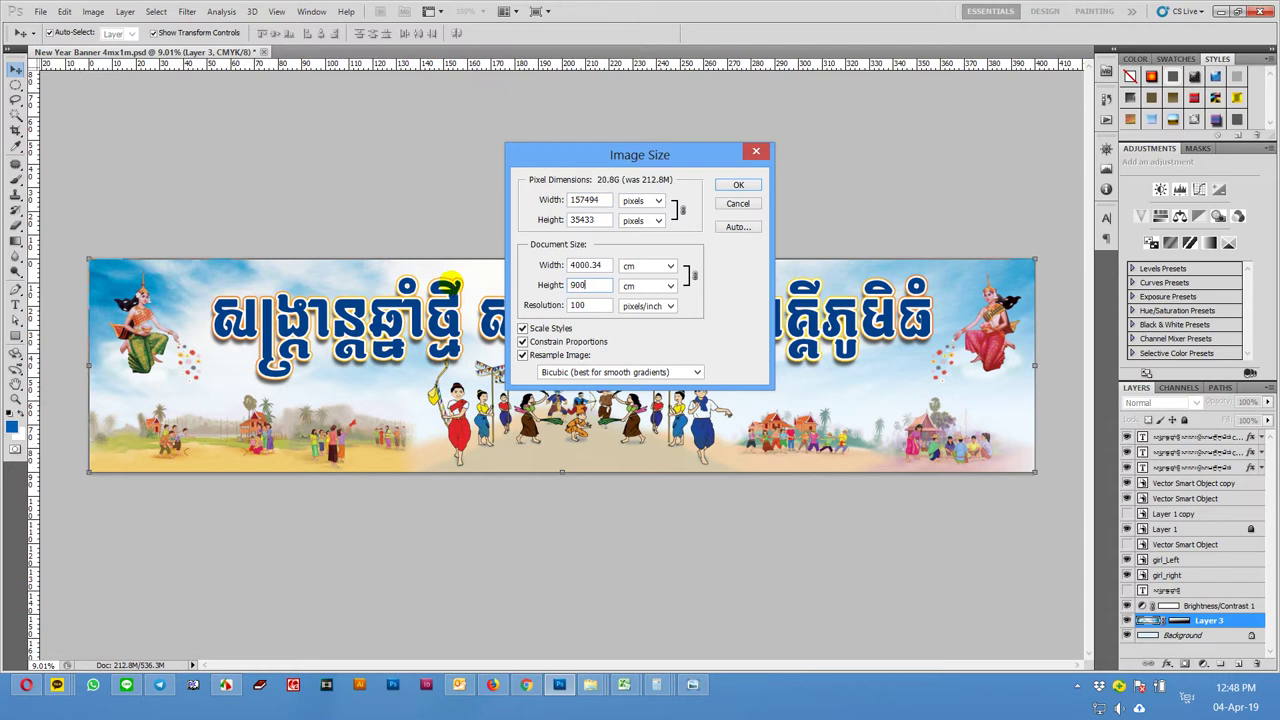
key("Return")
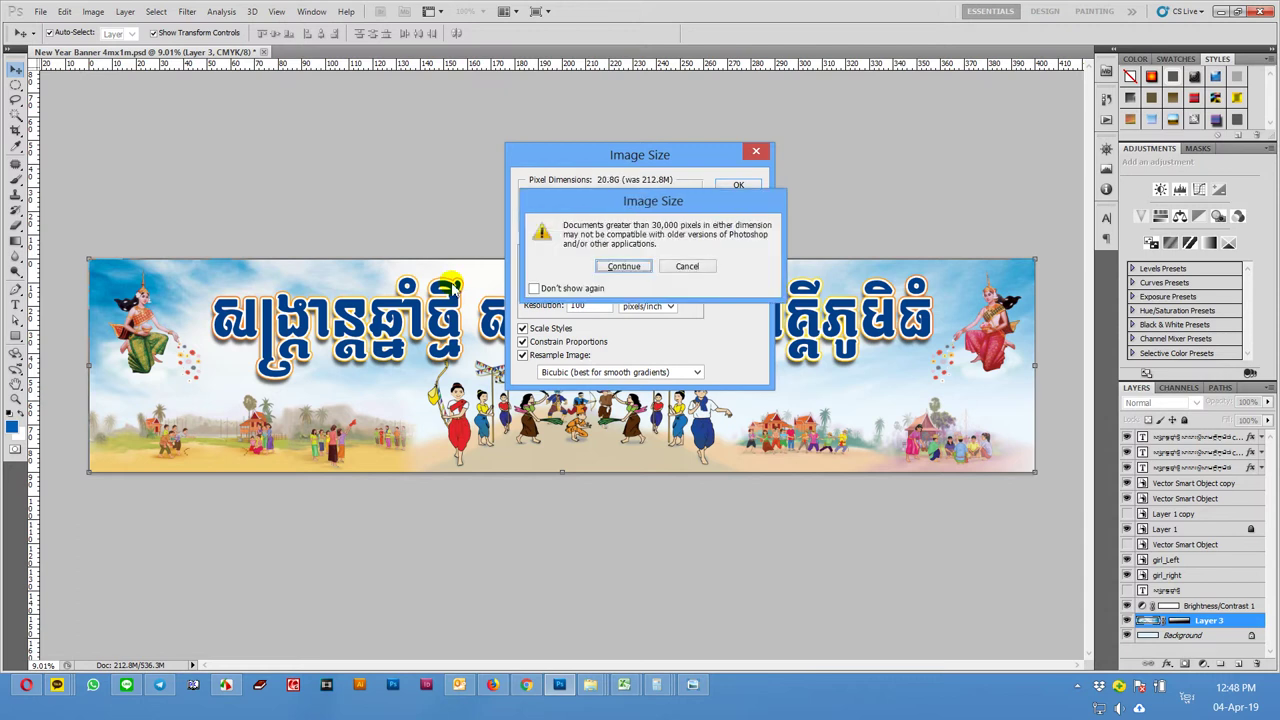
left_click(625, 262)
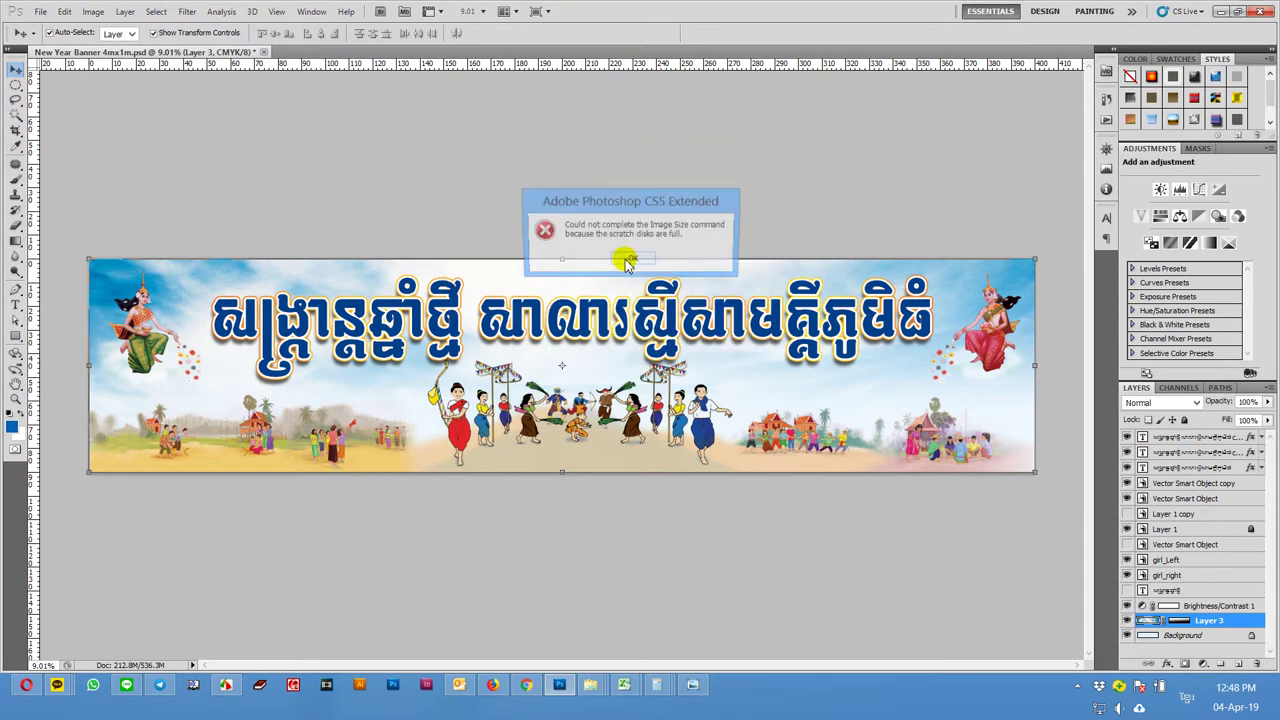
left_click(625, 259)
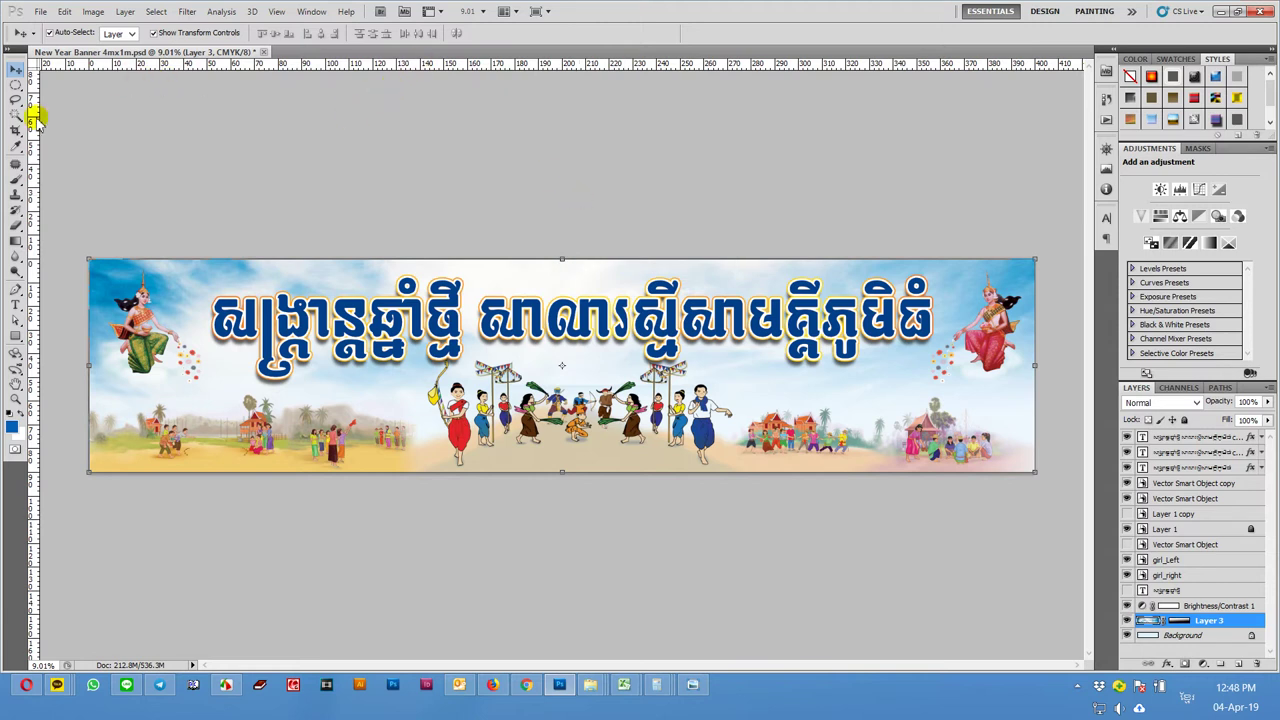
left_click_drag(40, 118, 567, 146)
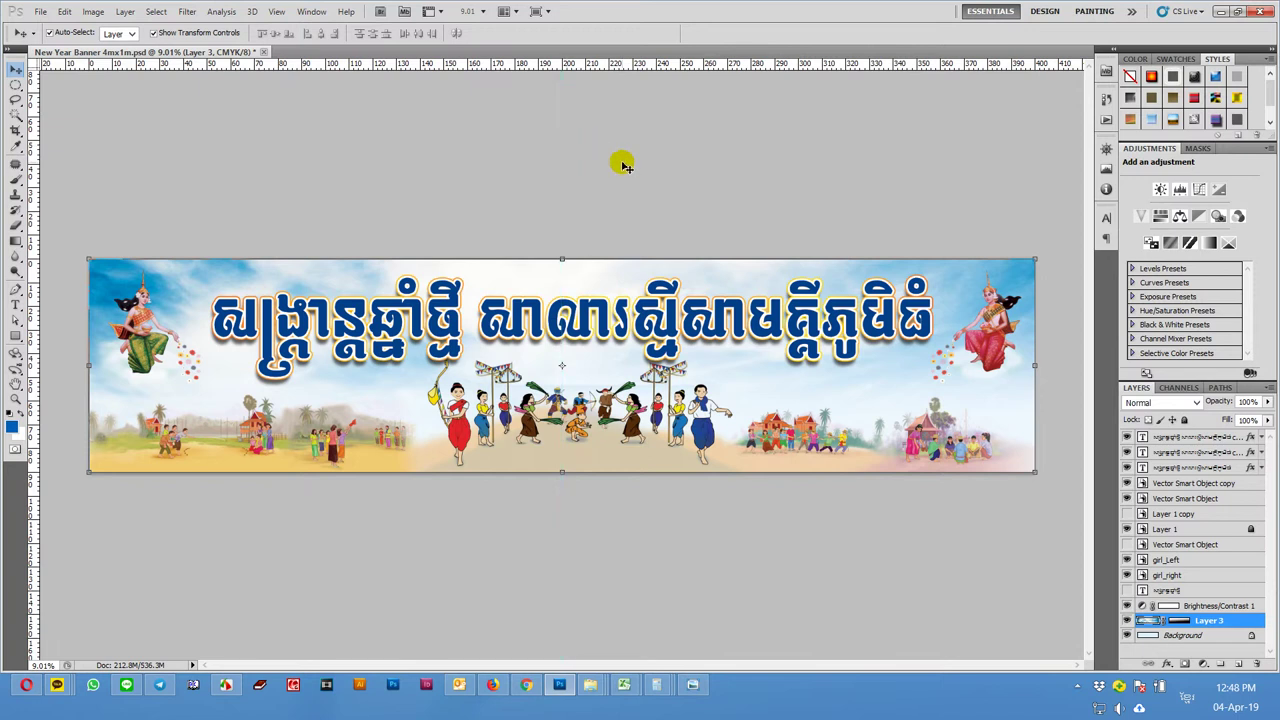
- Place a vertical guide at position 200 using the New Guide dialog
left_click(311, 11)
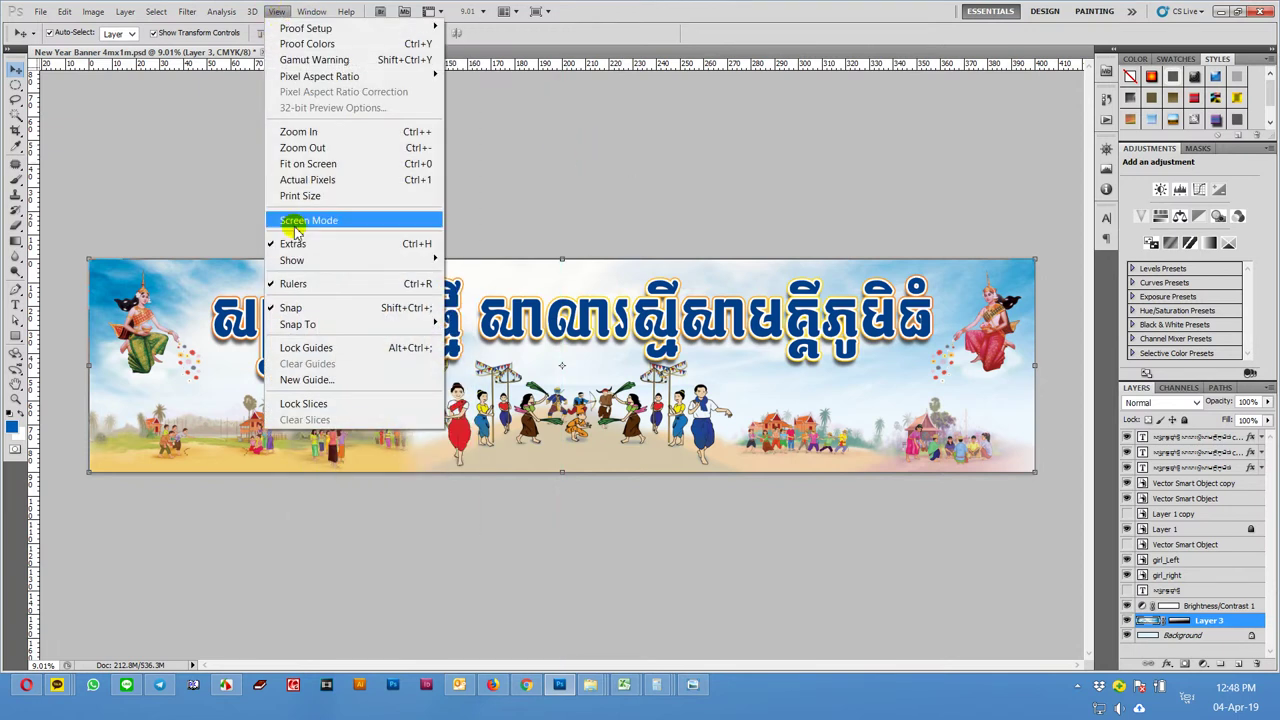
left_click(330, 380)
type("200")
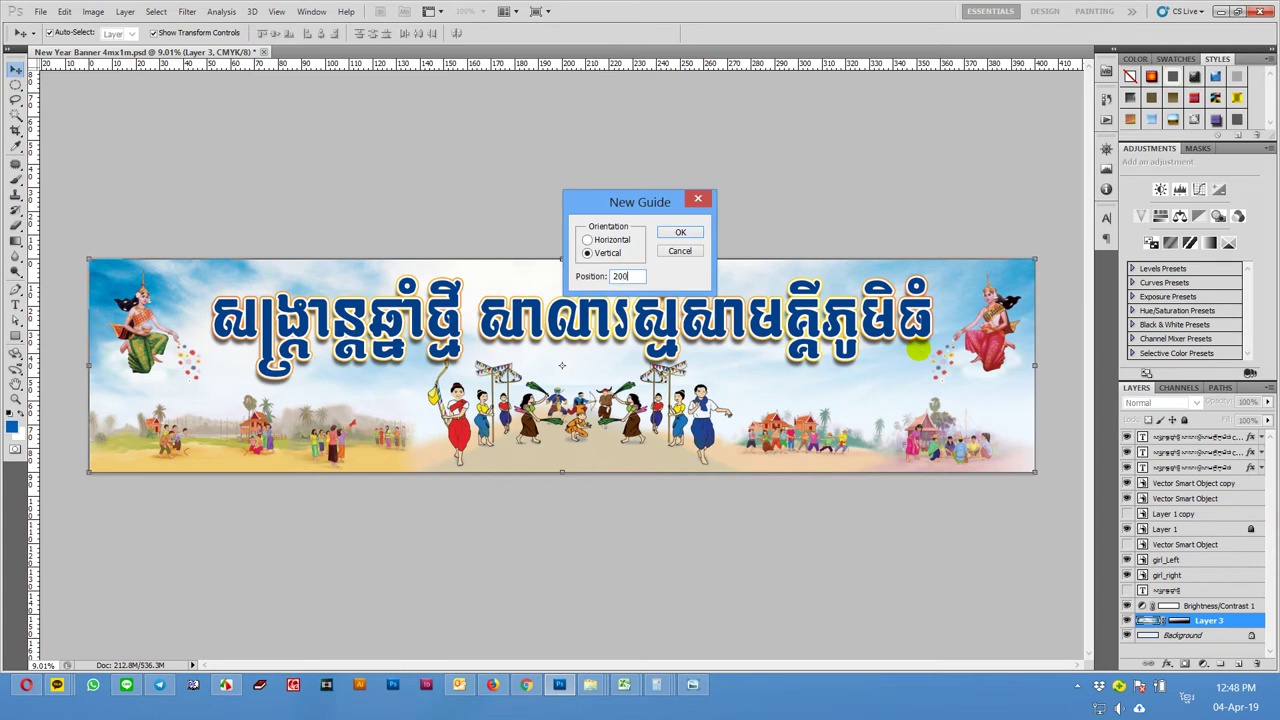
key("Return")
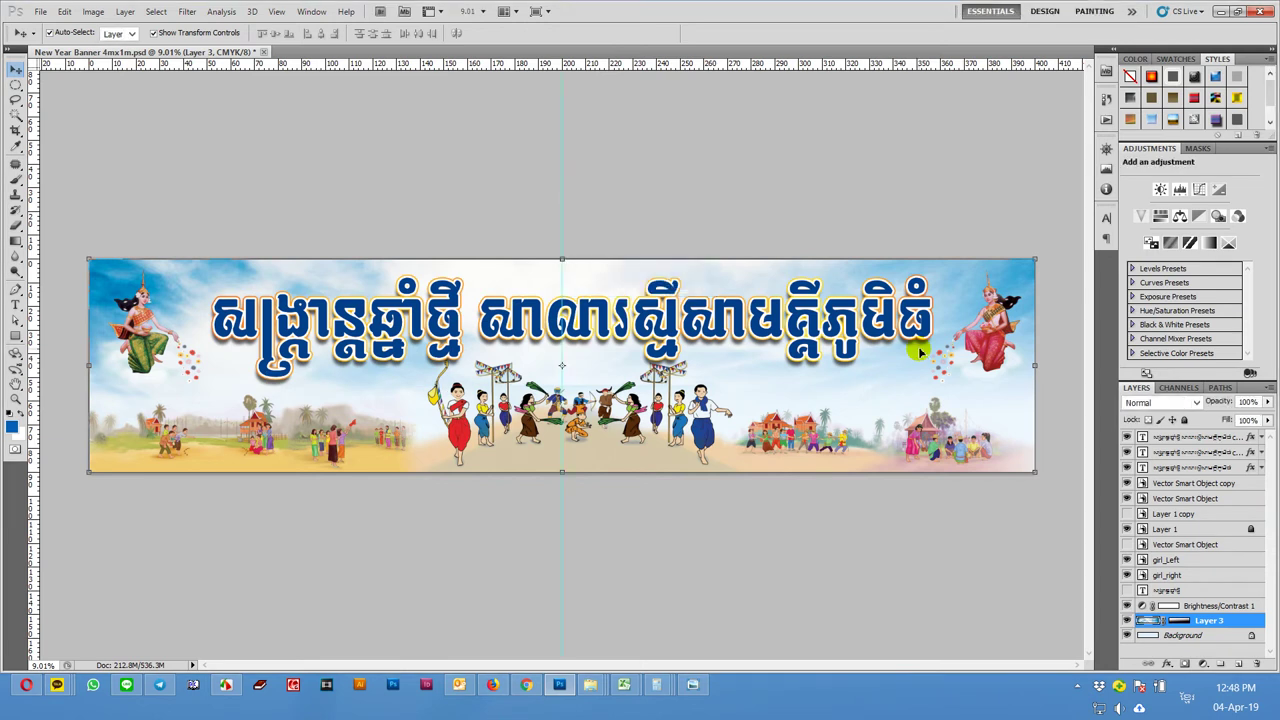
- Duplicate the Khmer title text, keeping the copy aligned with the original
left_click(775, 322)
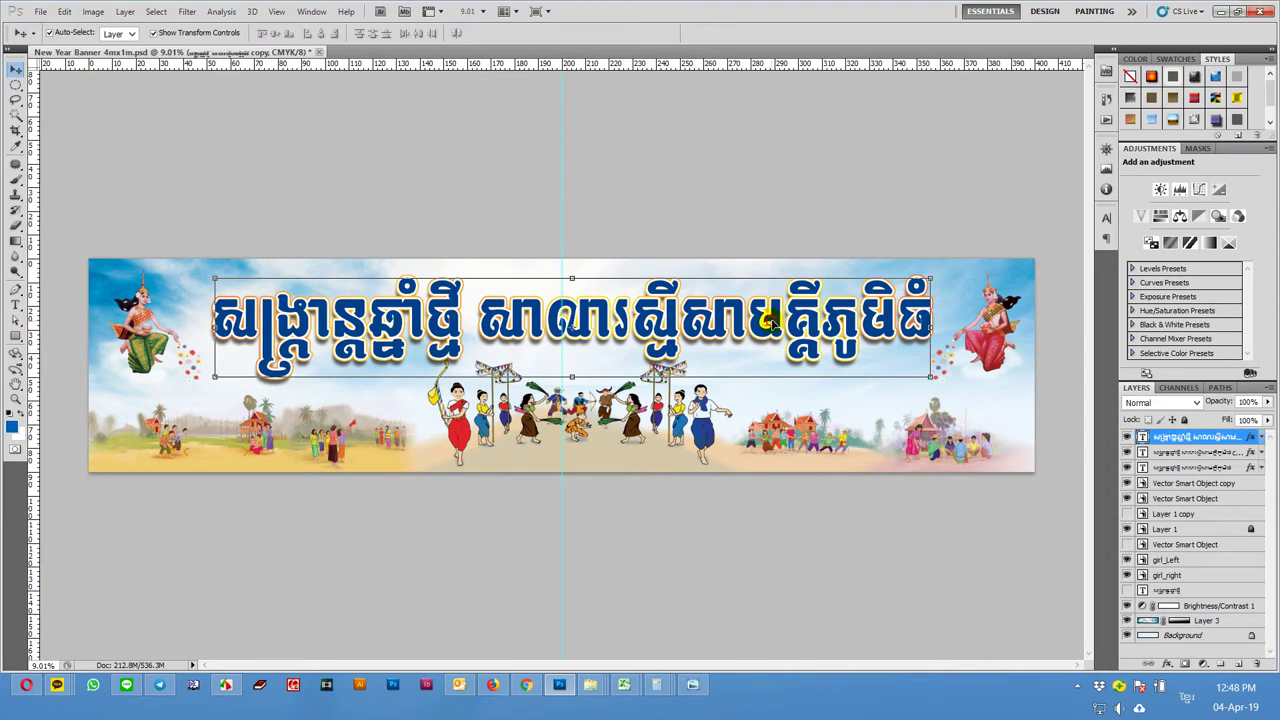
left_click(1196, 463, "shift")
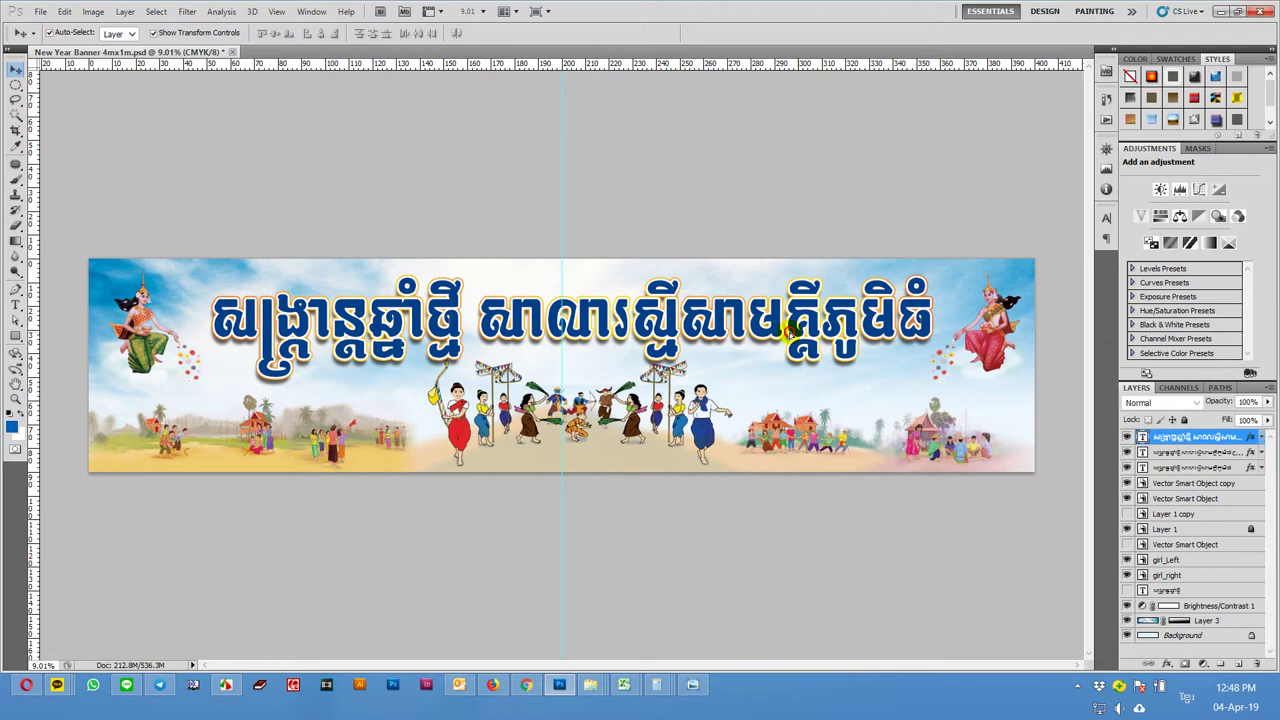
left_click_drag(789, 336, 739, 336)
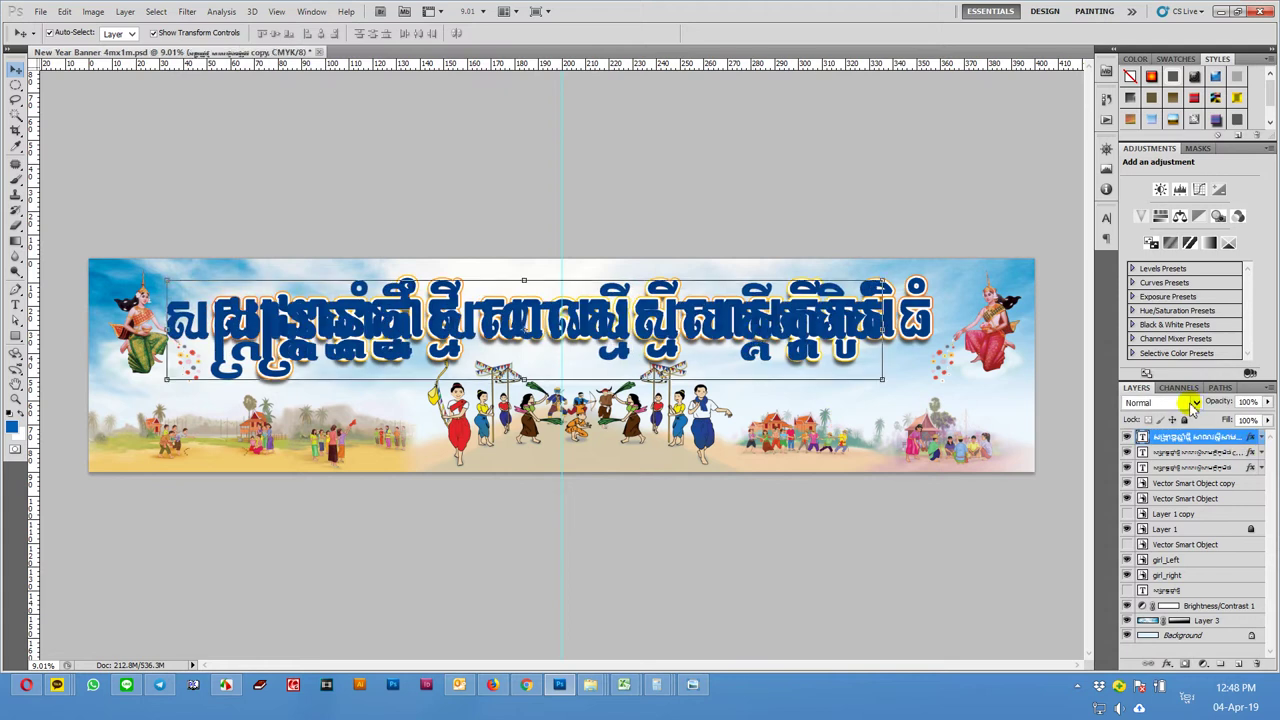
key("ctrl+z")
- Toggle the title copies' visibility to compare them, and move the text effects to the third title layer
left_click(1127, 438)
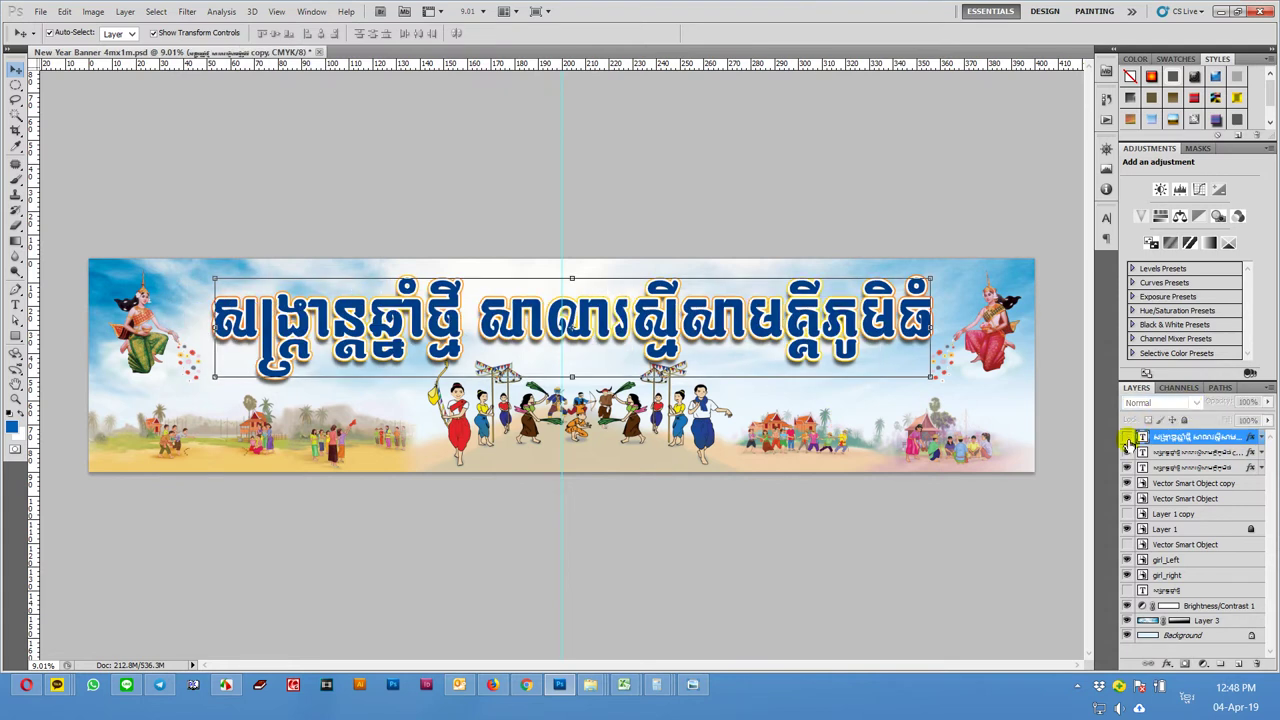
left_click(1127, 438)
left_click(1127, 438)
left_click(1127, 438)
left_click(1127, 438)
left_click(1127, 438)
left_click(1127, 438)
left_click(1127, 453)
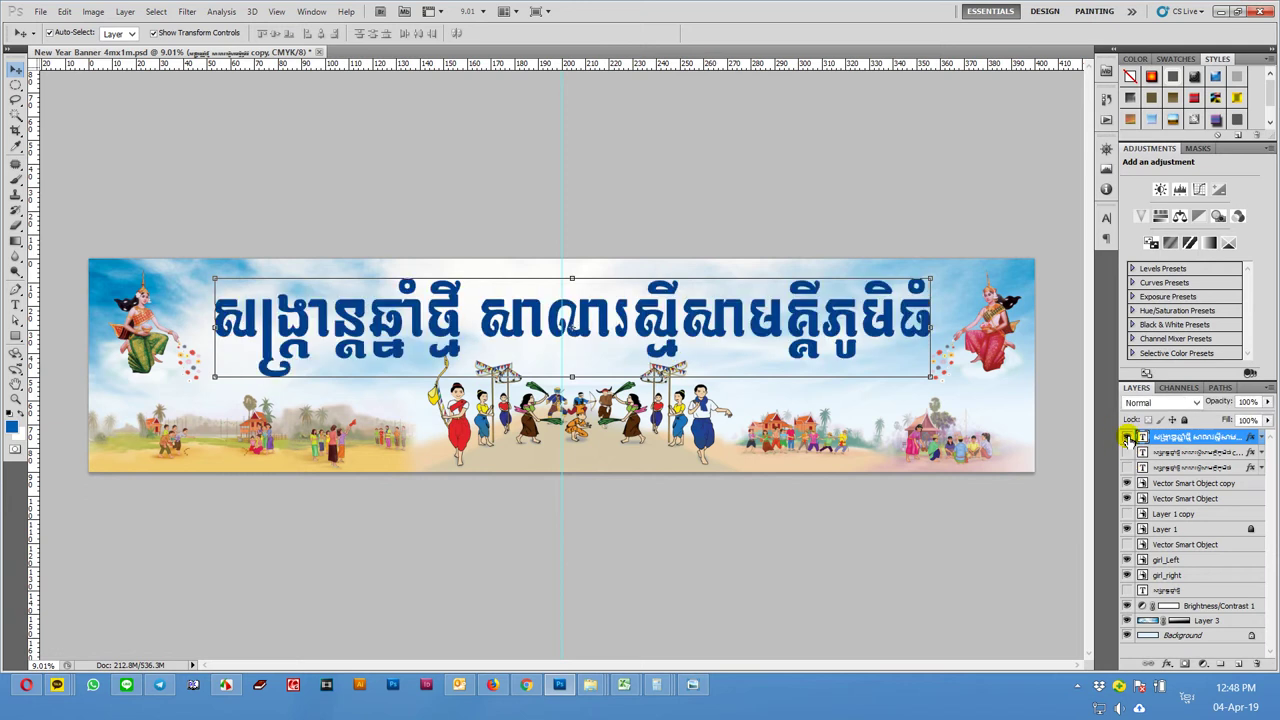
left_click(1127, 438)
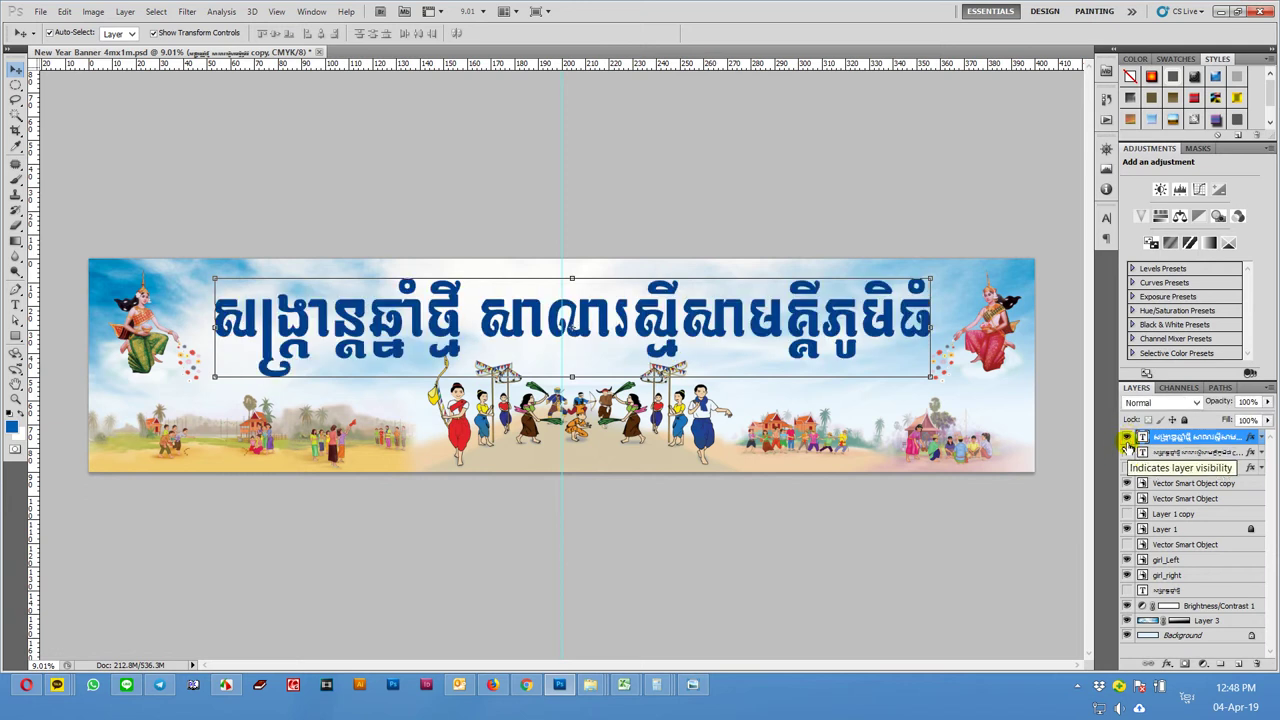
left_click(1127, 453)
left_click_drag(1253, 455, 1140, 470)
- Zoom in and compare the thick yellow-orange outline against the thin white-and-yellow one, keeping the thin one
left_click(1127, 468)
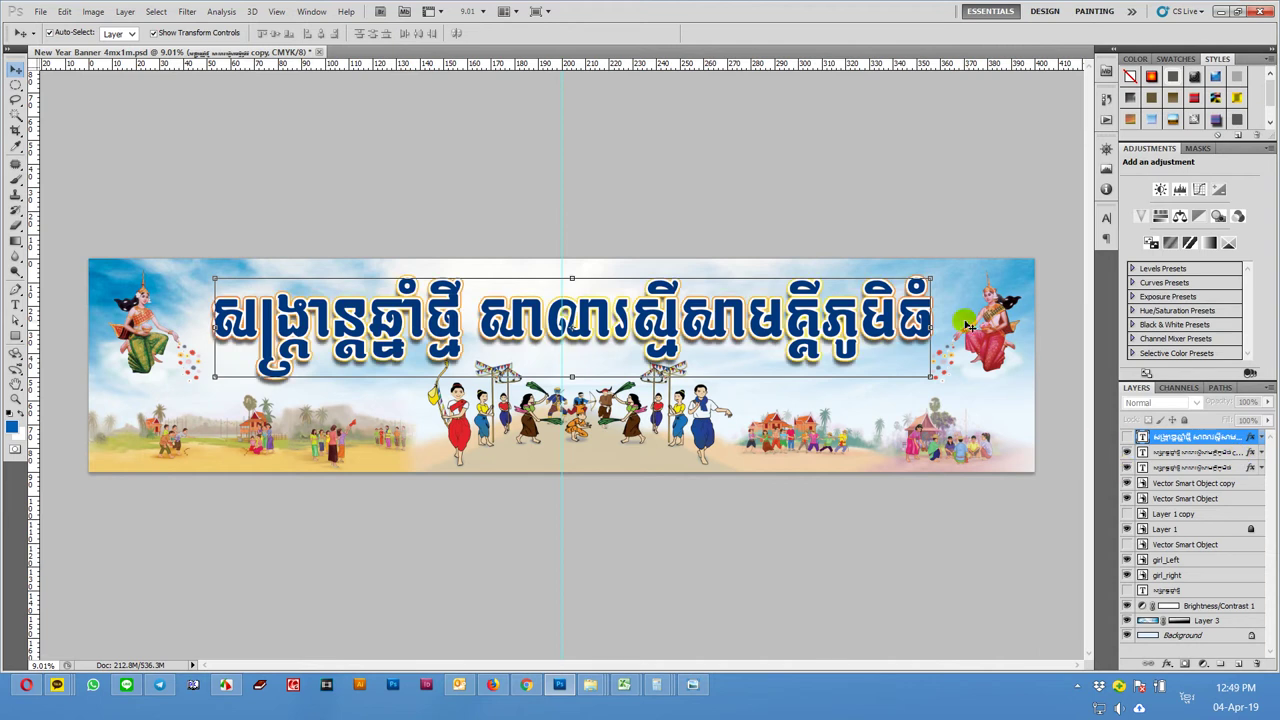
key("z")
left_click_drag(818, 365, 896, 350)
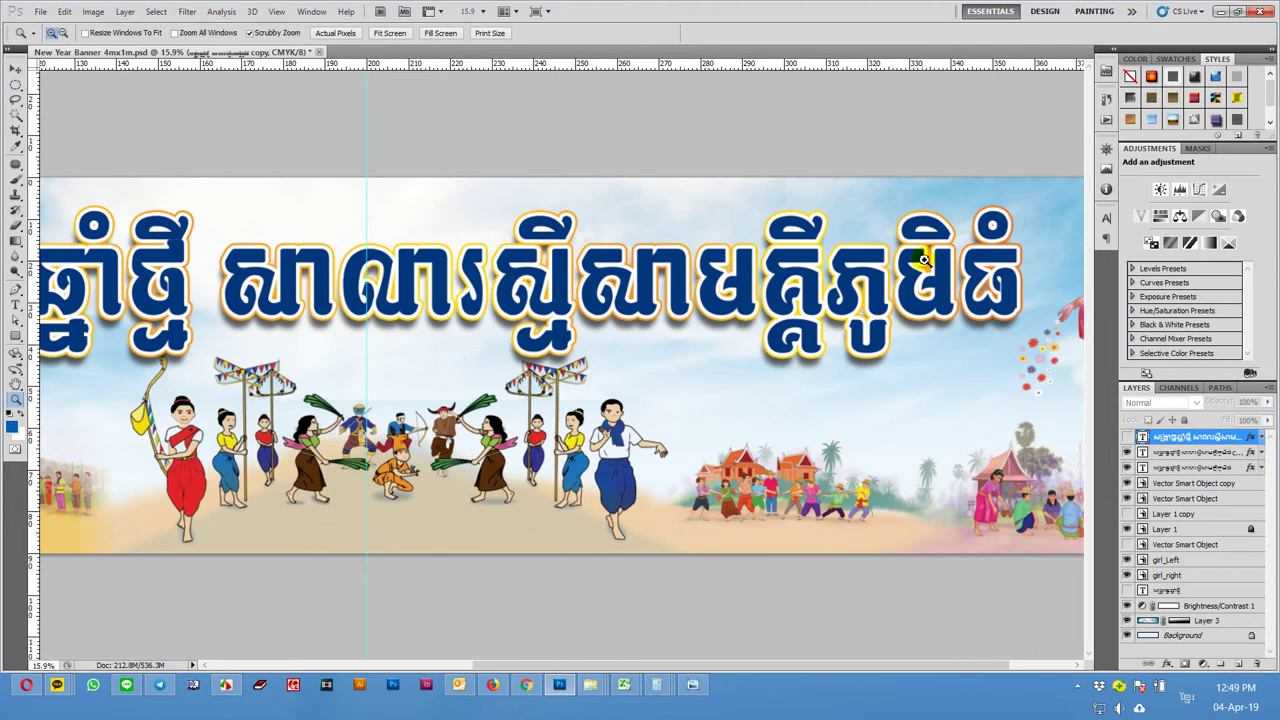
left_click_drag(924, 260, 931, 288)
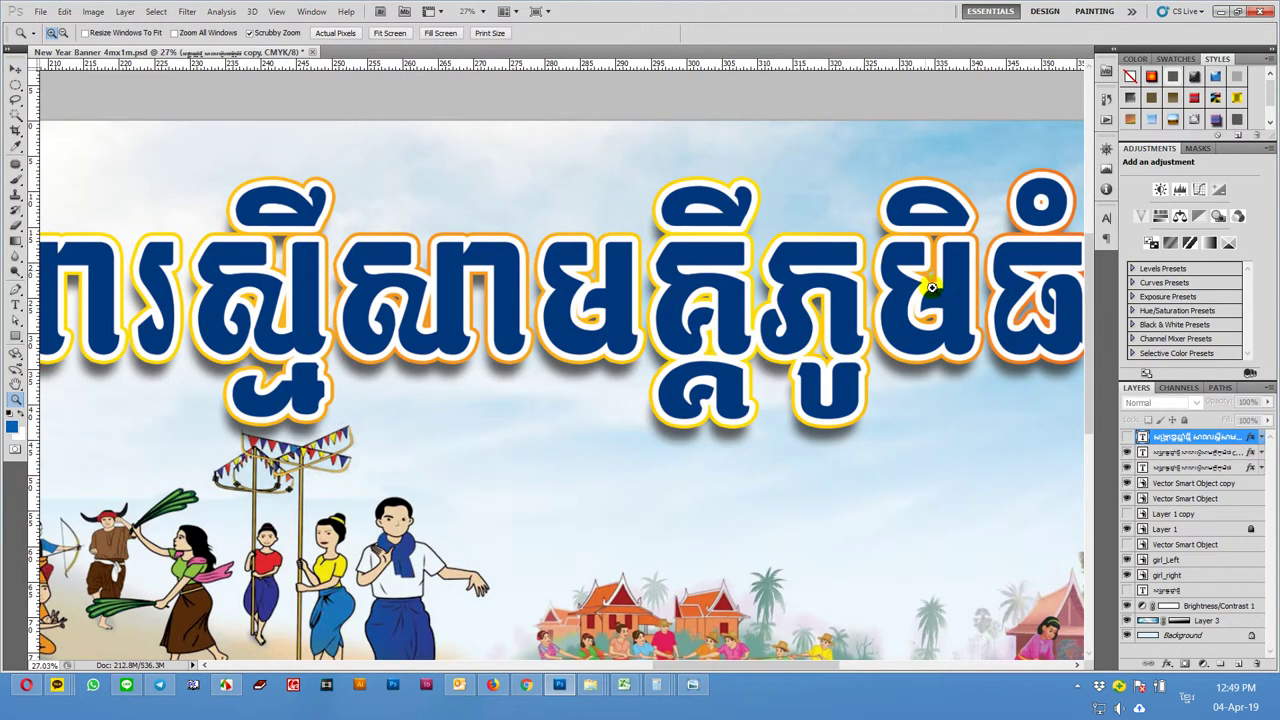
left_click(1127, 452)
left_click(1127, 452)
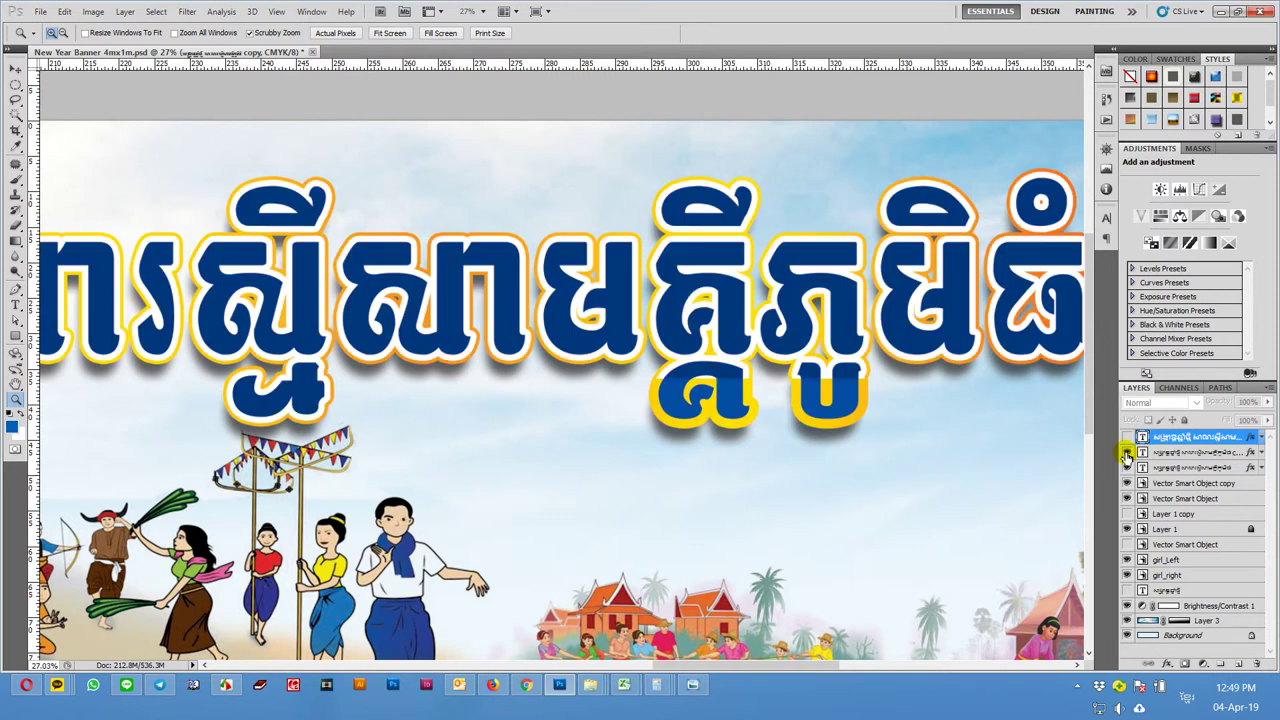
left_click(1127, 455)
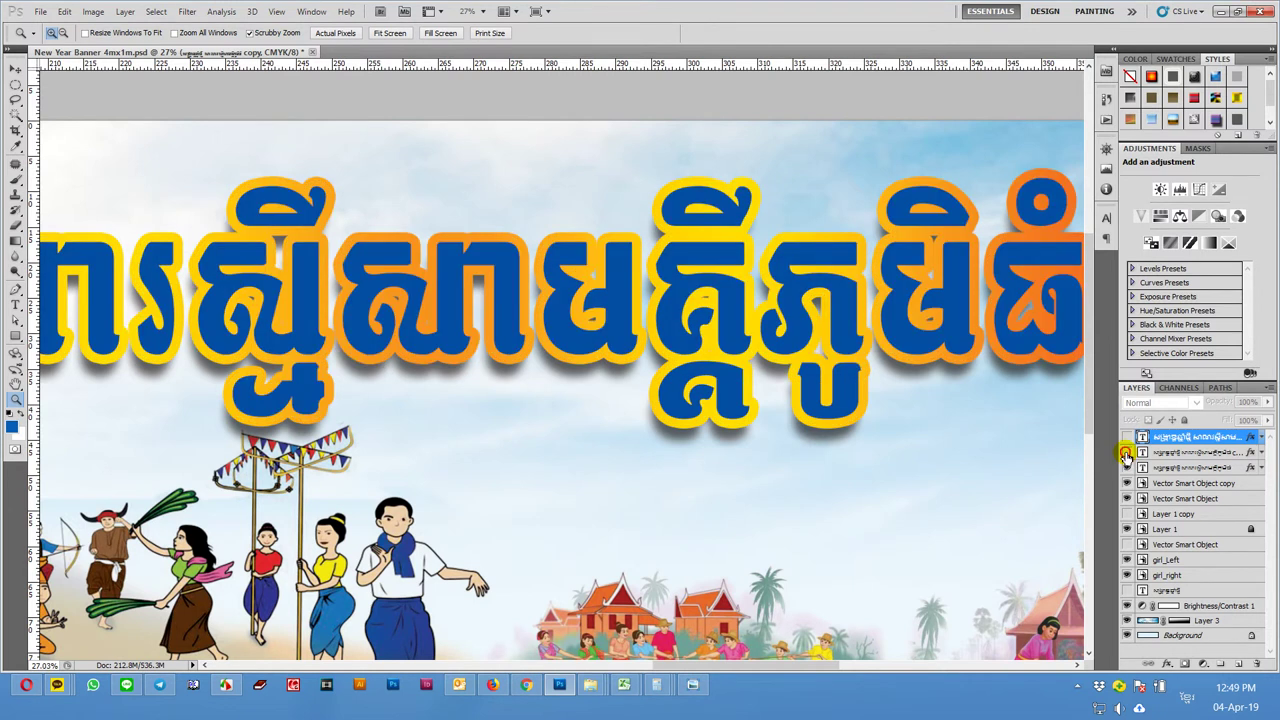
left_click(1127, 455)
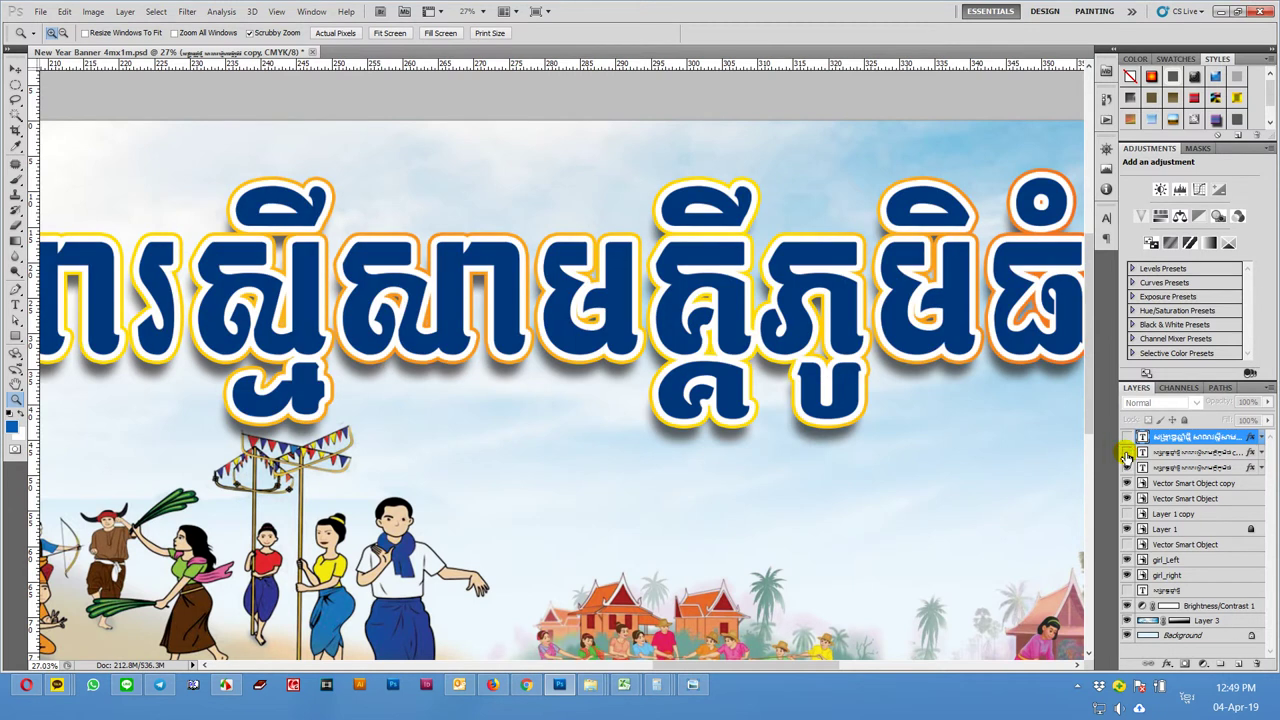
left_click(1127, 455)
left_click(1127, 455)
left_click(1127, 455)
left_click(1127, 455)
- Set the second title layer's colour overlay to C100 M80 Y0 K30 blue
left_click(1249, 455)
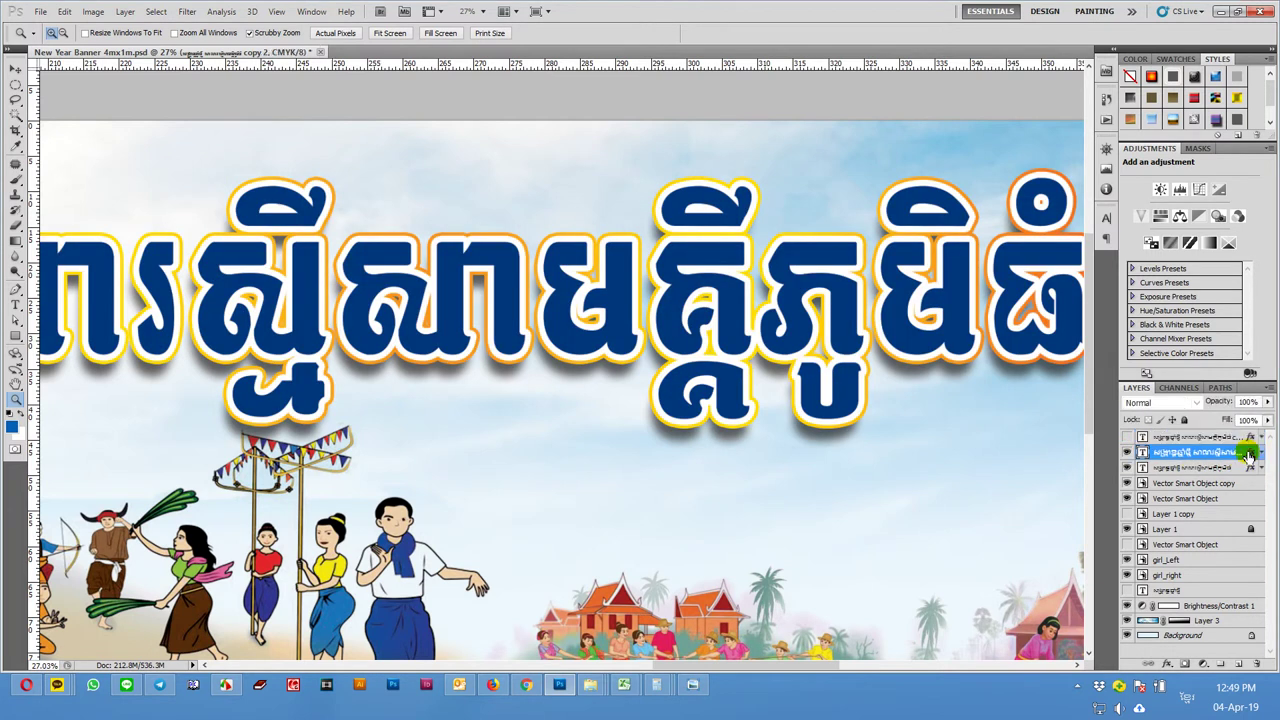
double_click(1249, 455)
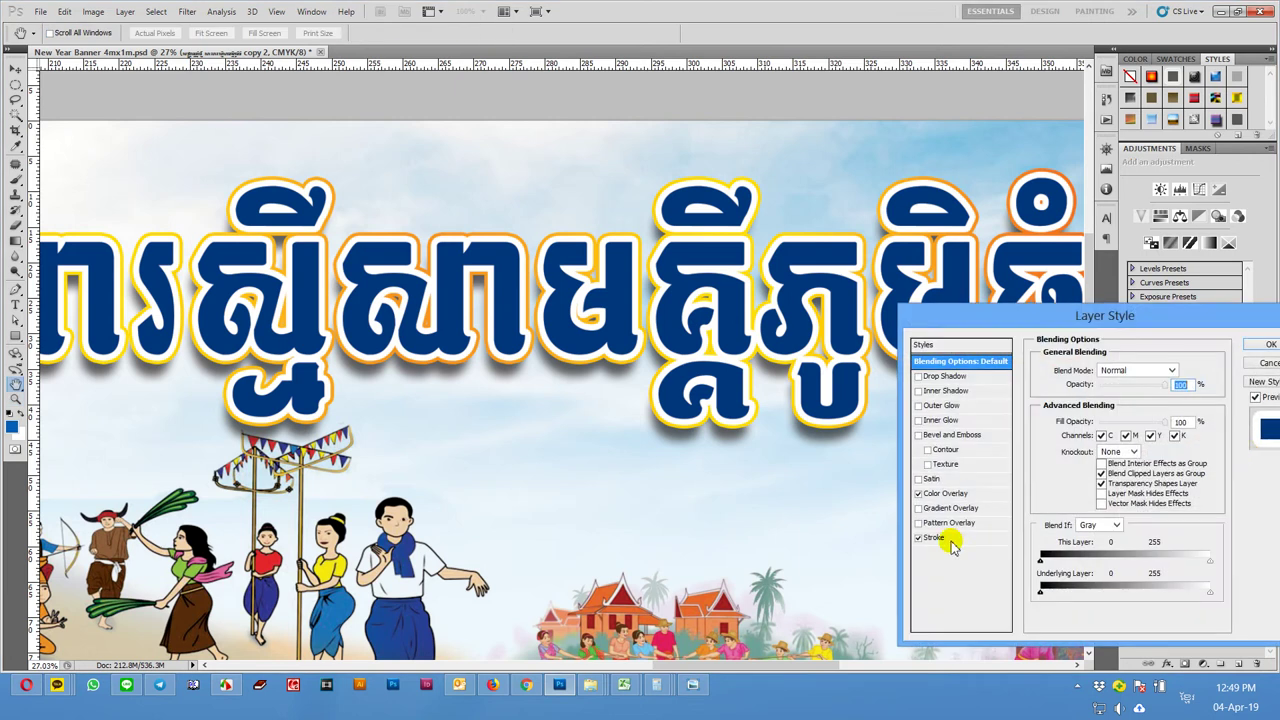
left_click(937, 538)
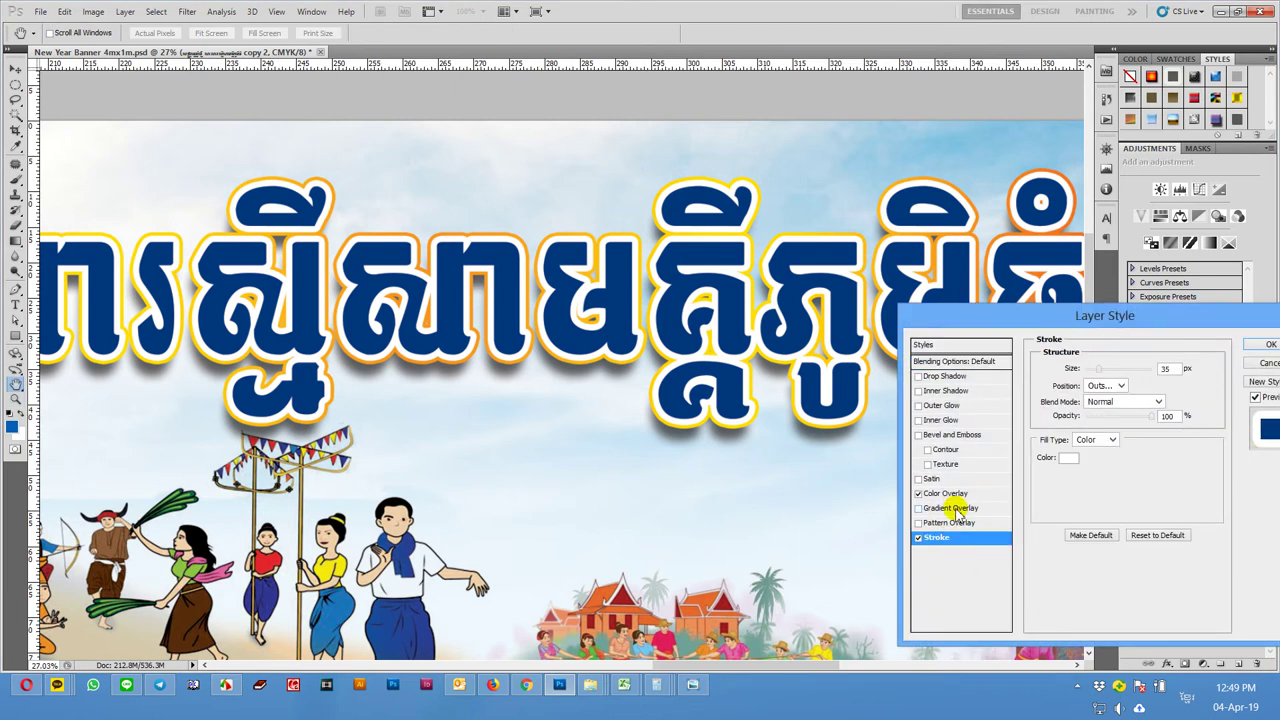
left_click(955, 494)
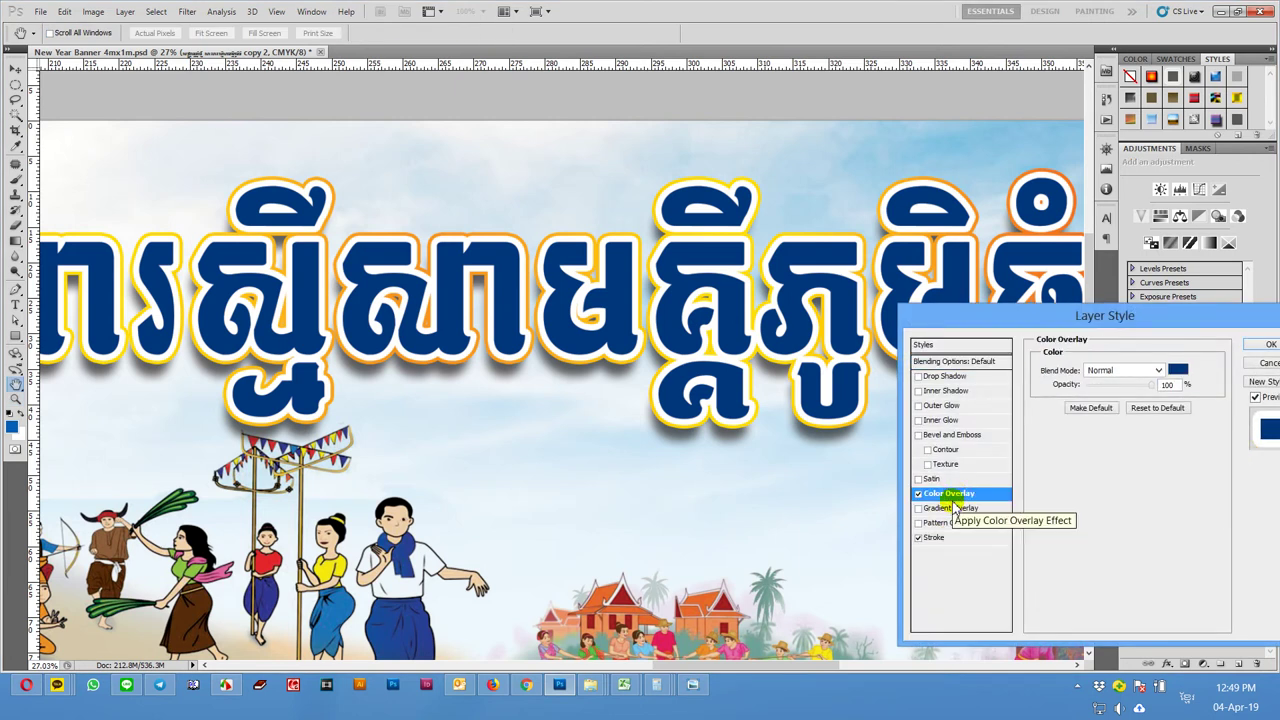
left_click(1178, 370)
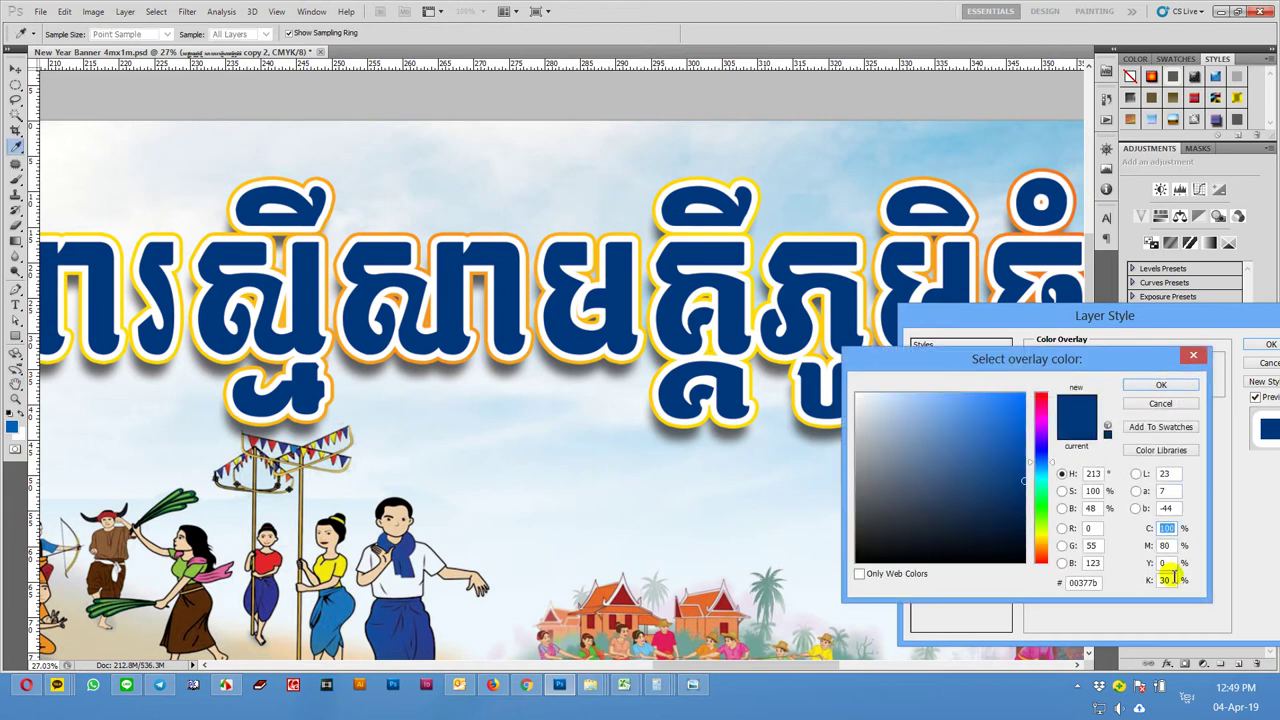
left_click(1175, 386)
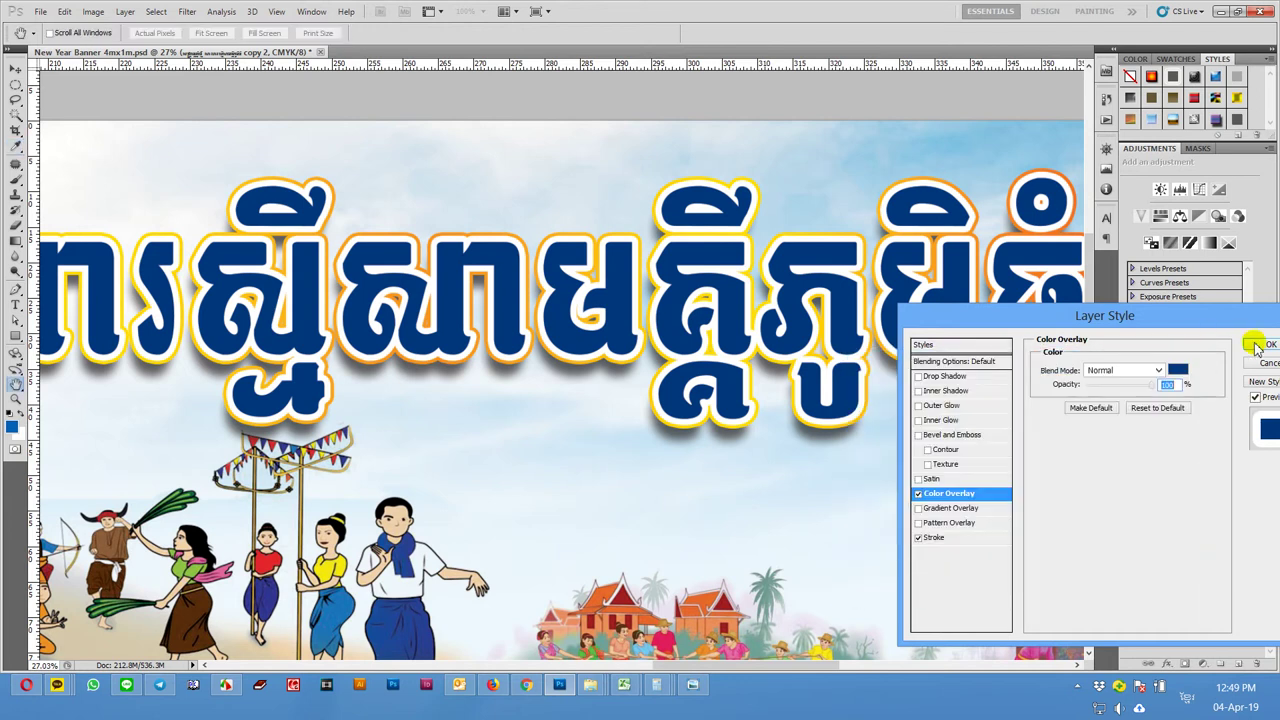
left_click(1258, 346)
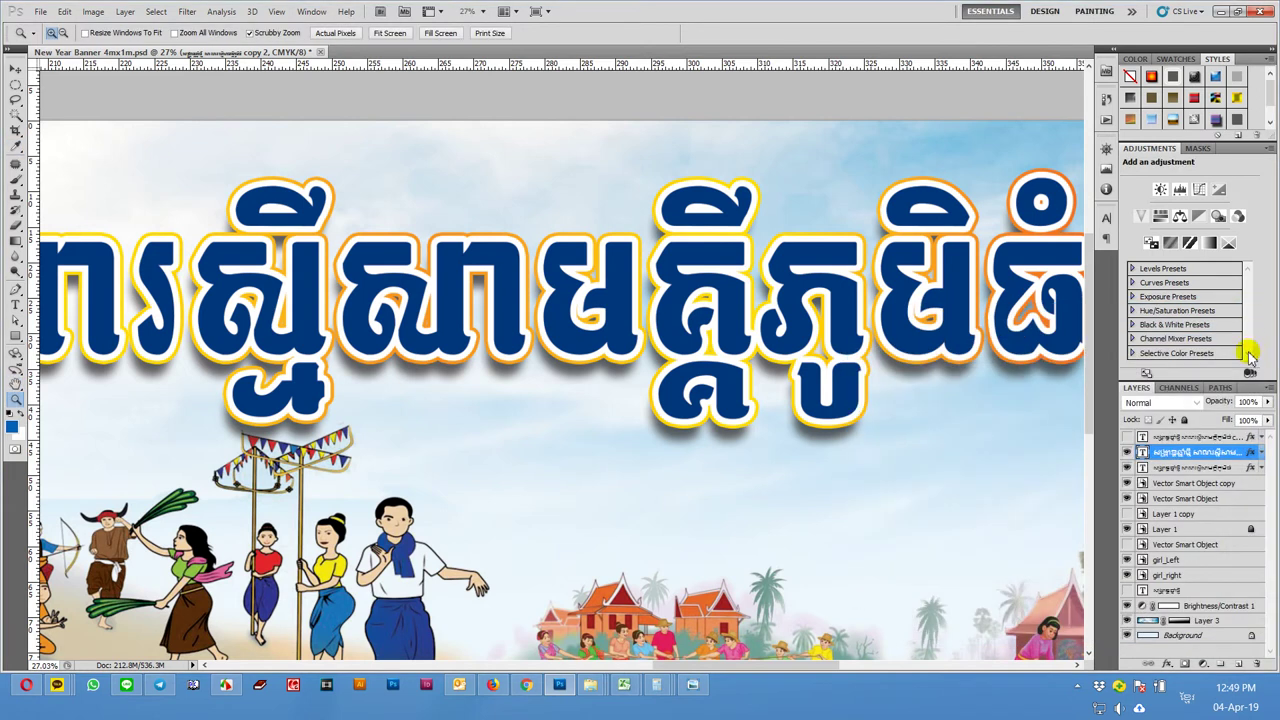
- Lighten the title's colour overlay to C100 M80 Y0 K20 (navy 023f88)
double_click(1253, 452)
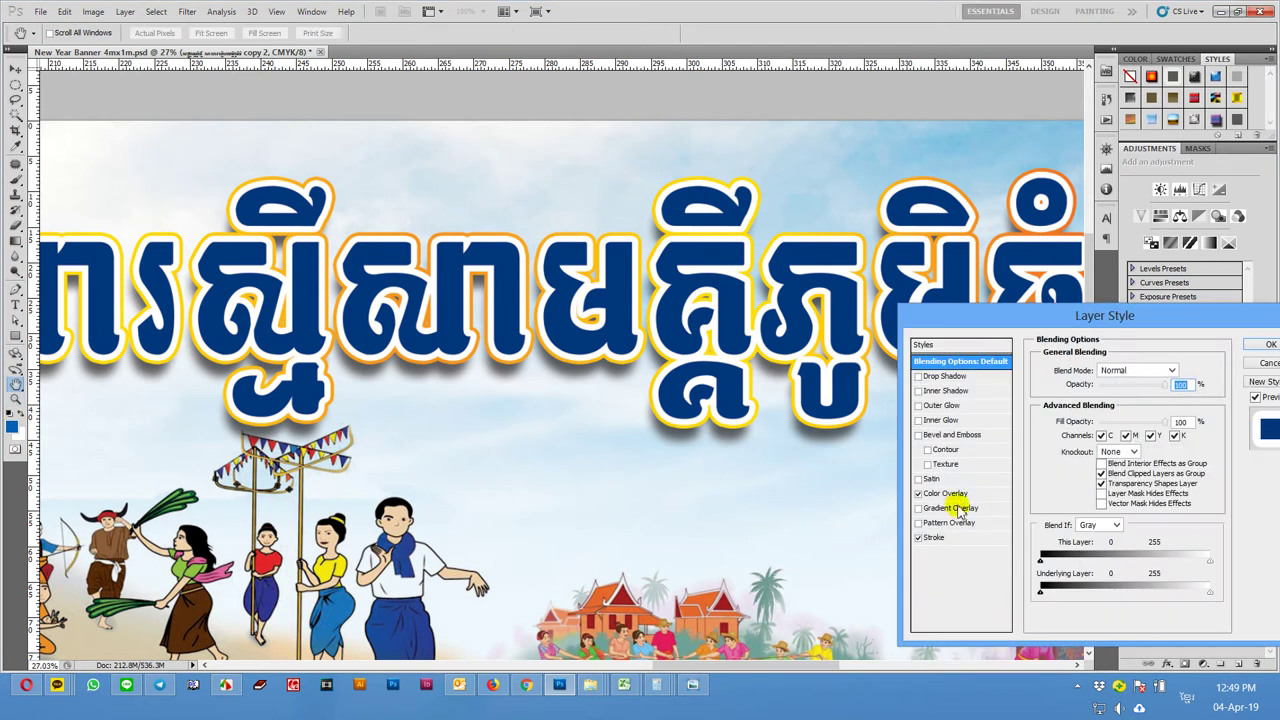
left_click(962, 495)
left_click(1170, 372)
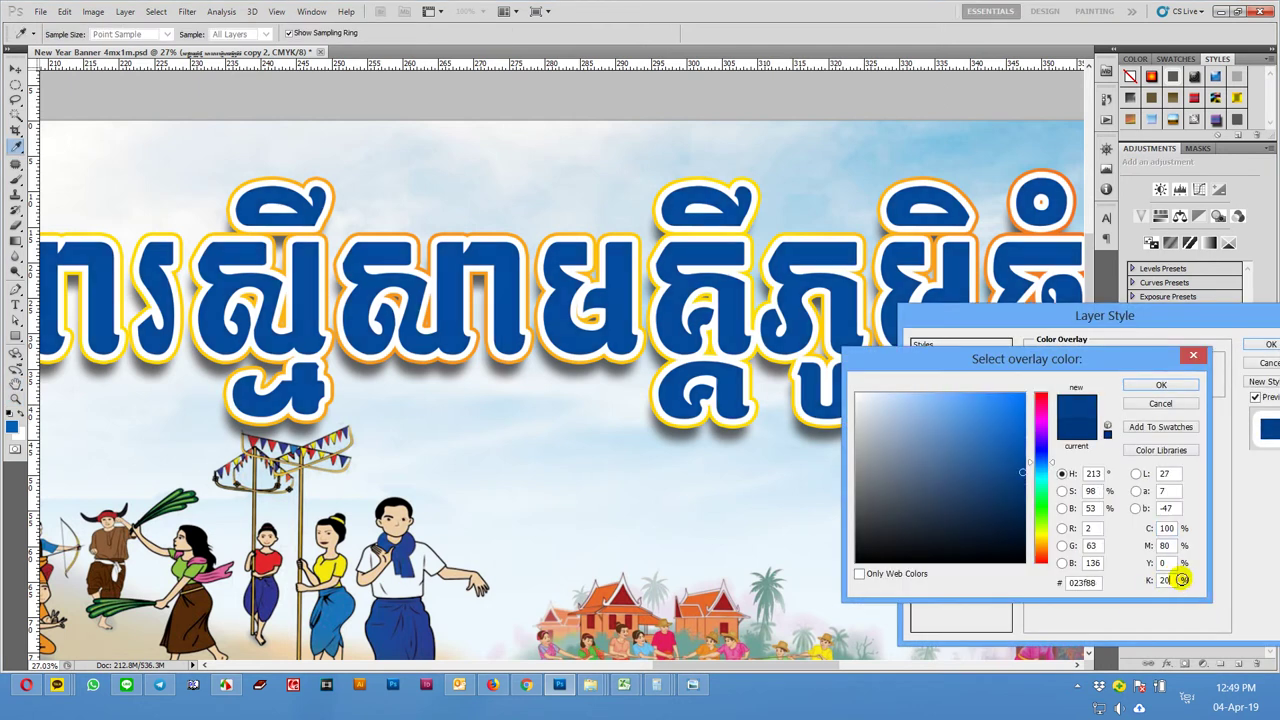
key("Return")
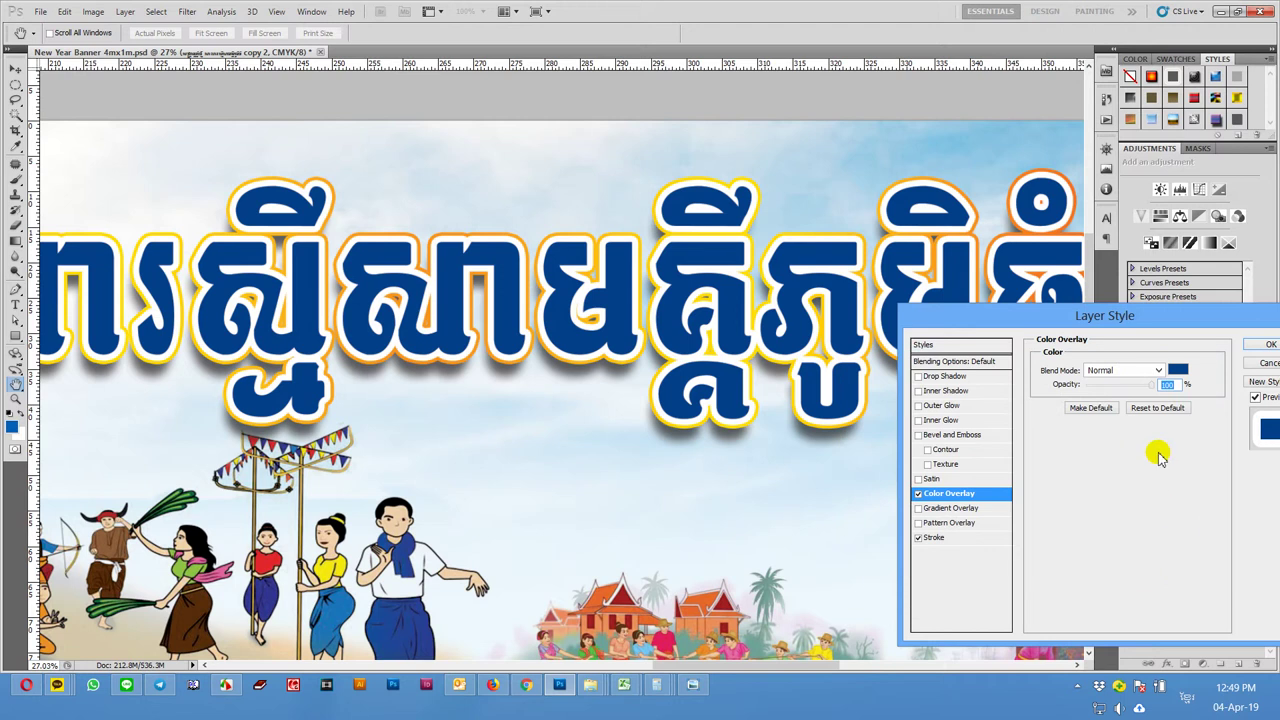
left_click(1265, 344)
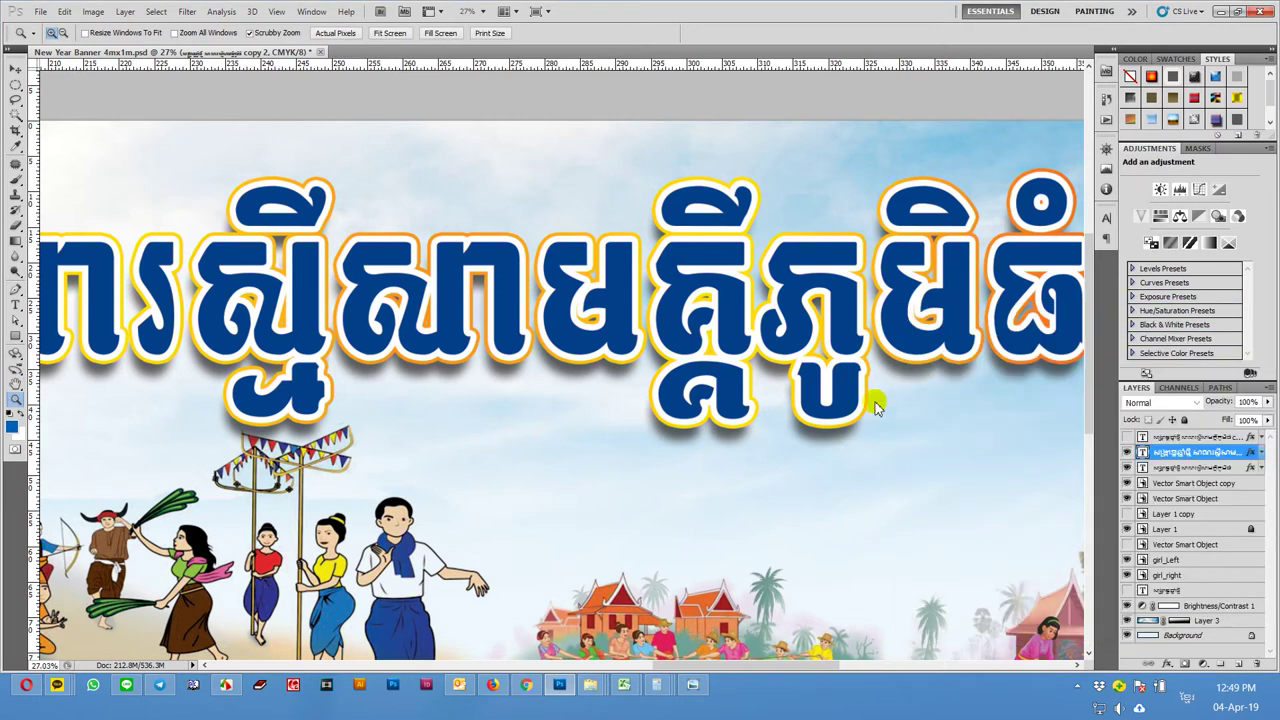
left_click(910, 428, "alt")
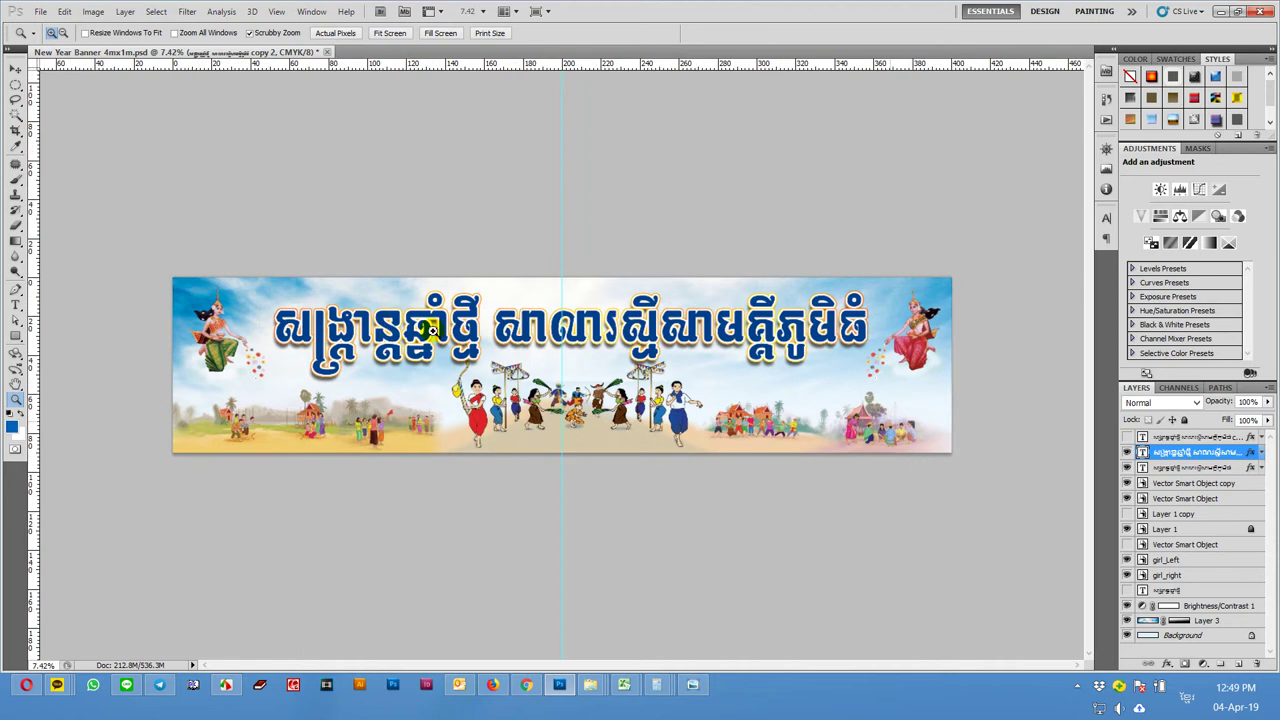
left_click(620, 366)
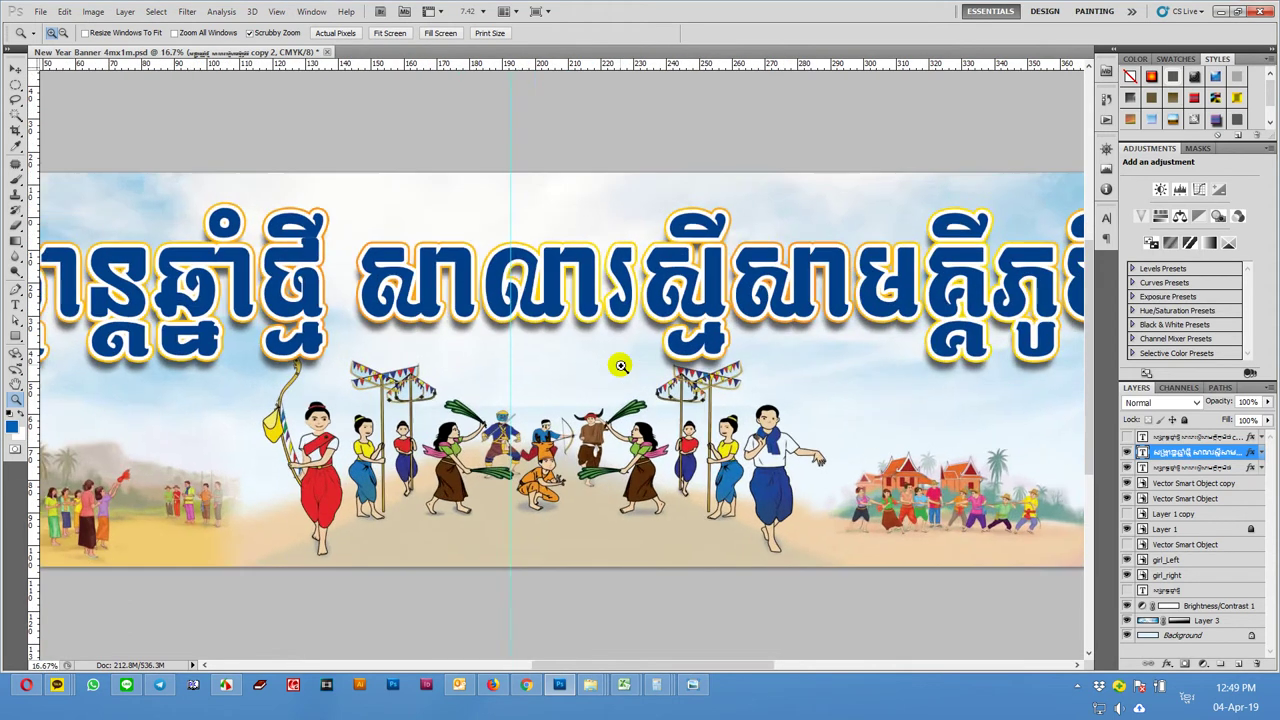
left_click(620, 366)
left_click(620, 366)
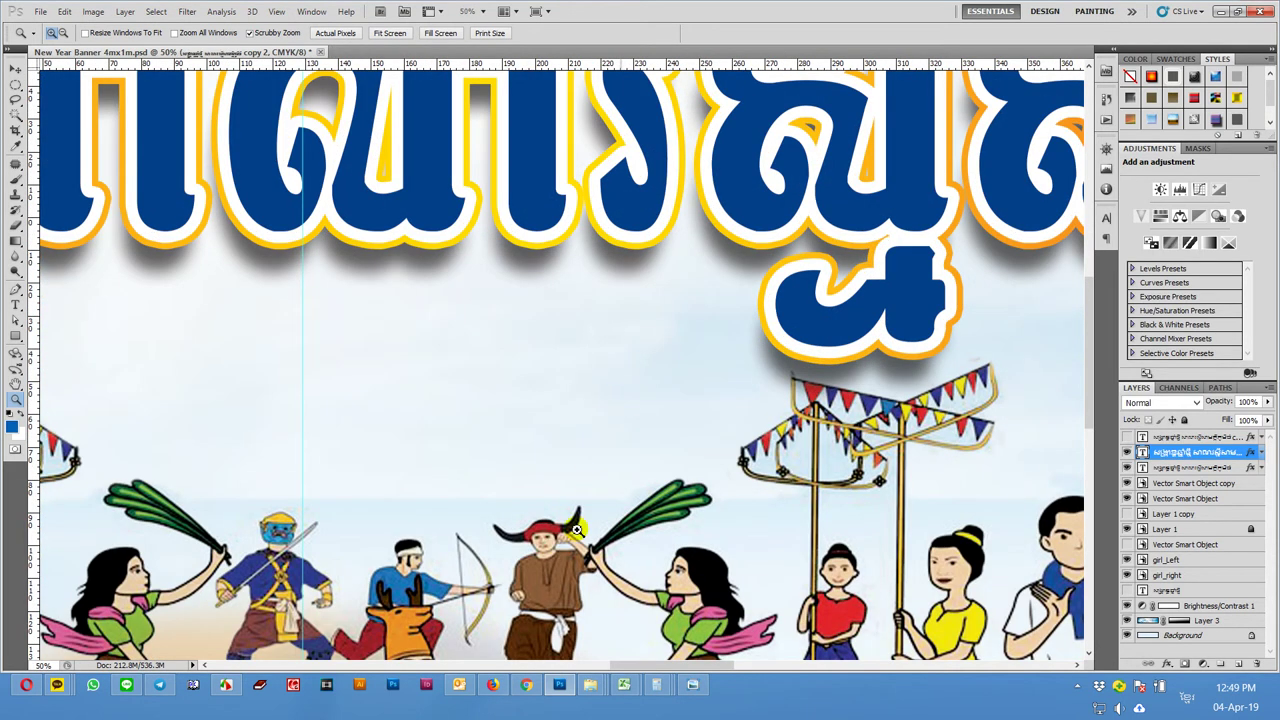
key("v")
left_click(527, 517)
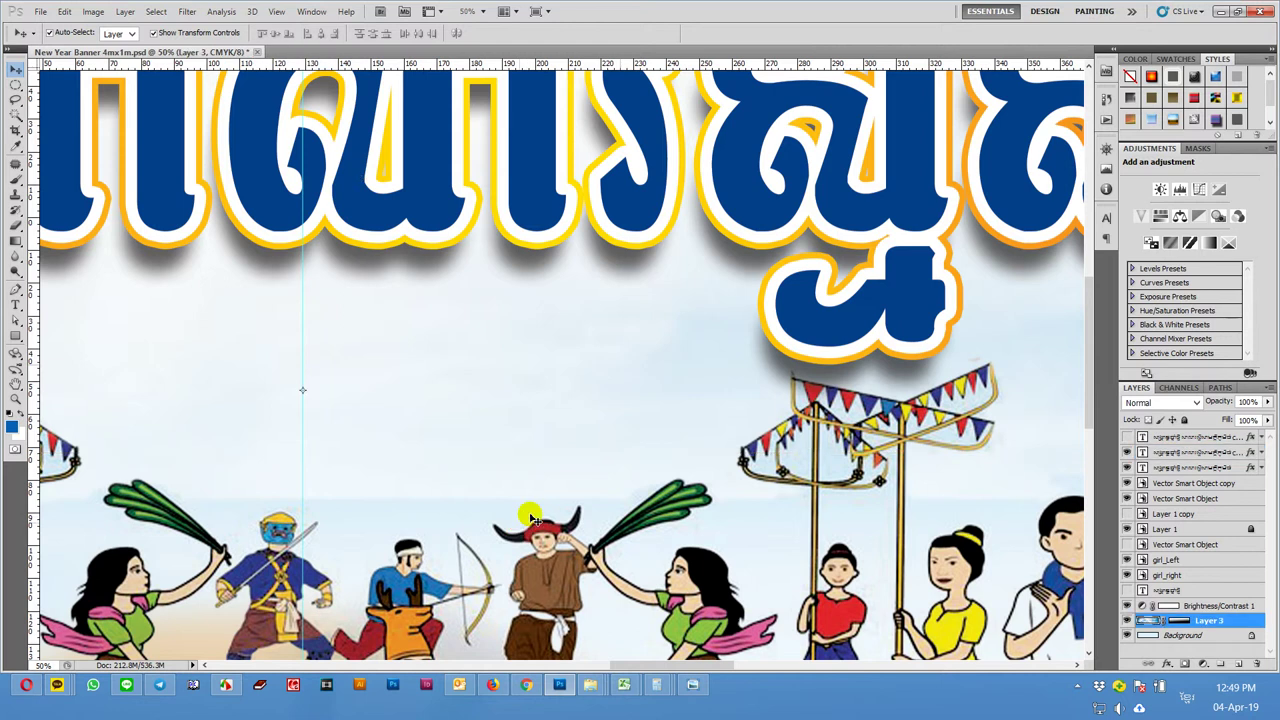
scroll(520, 535, "down", 2)
scroll(524, 535, "down", 1)
scroll(524, 535, "down", 1)
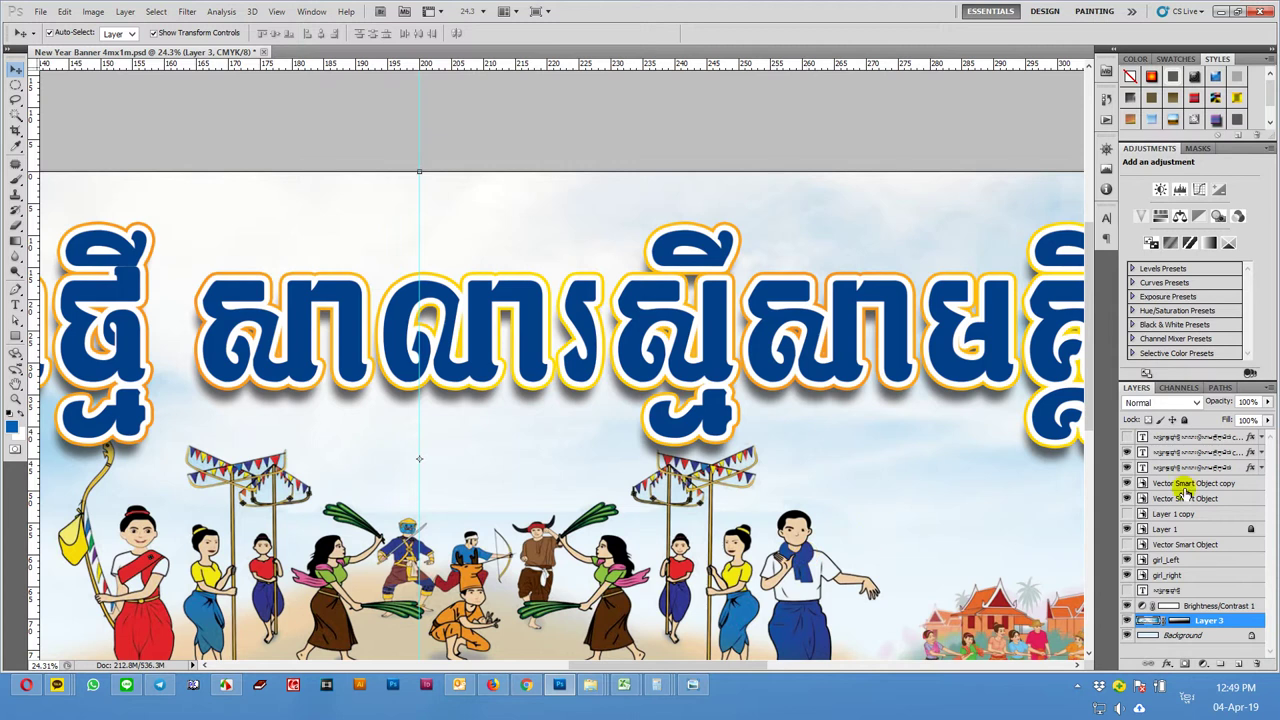
left_click(1145, 486)
left_click(1129, 481)
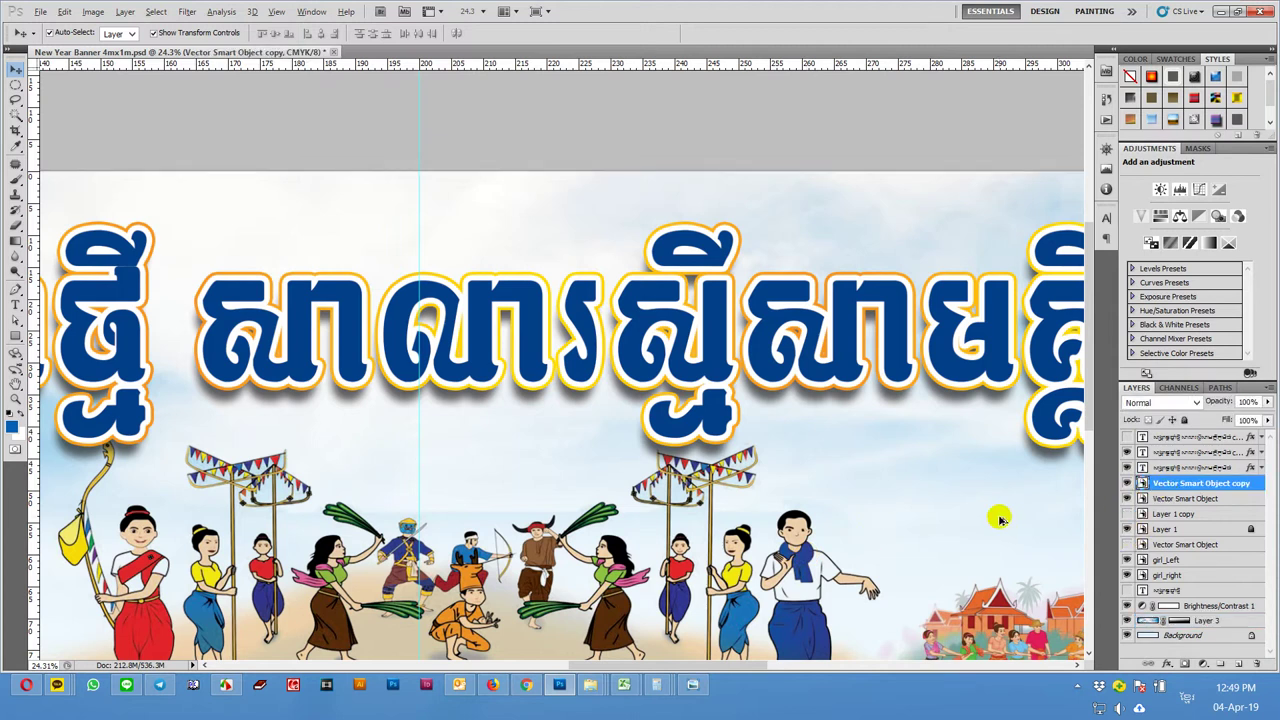
scroll(1000, 514, "down", 3)
scroll(1022, 537, "down", 1)
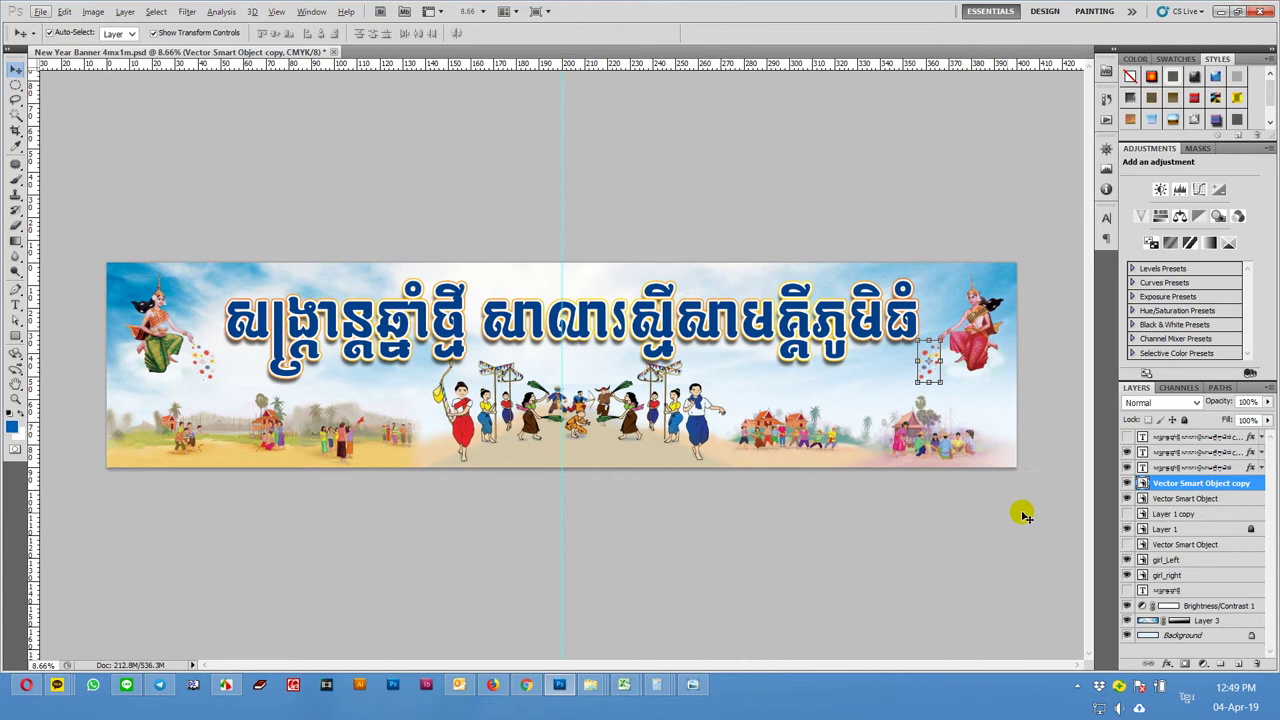
- Link the three Khmer title text layers and nudge the title slightly left
left_click(1190, 466)
left_click(1190, 454)
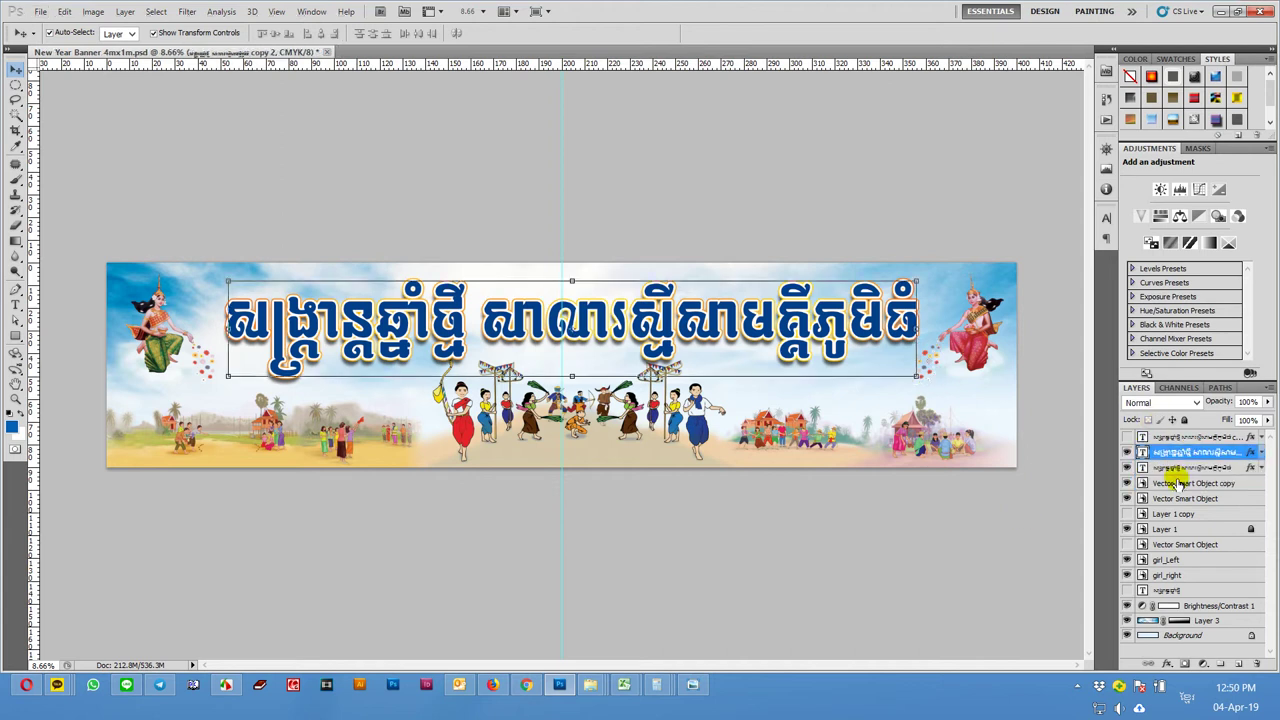
left_click(1205, 440, "shift")
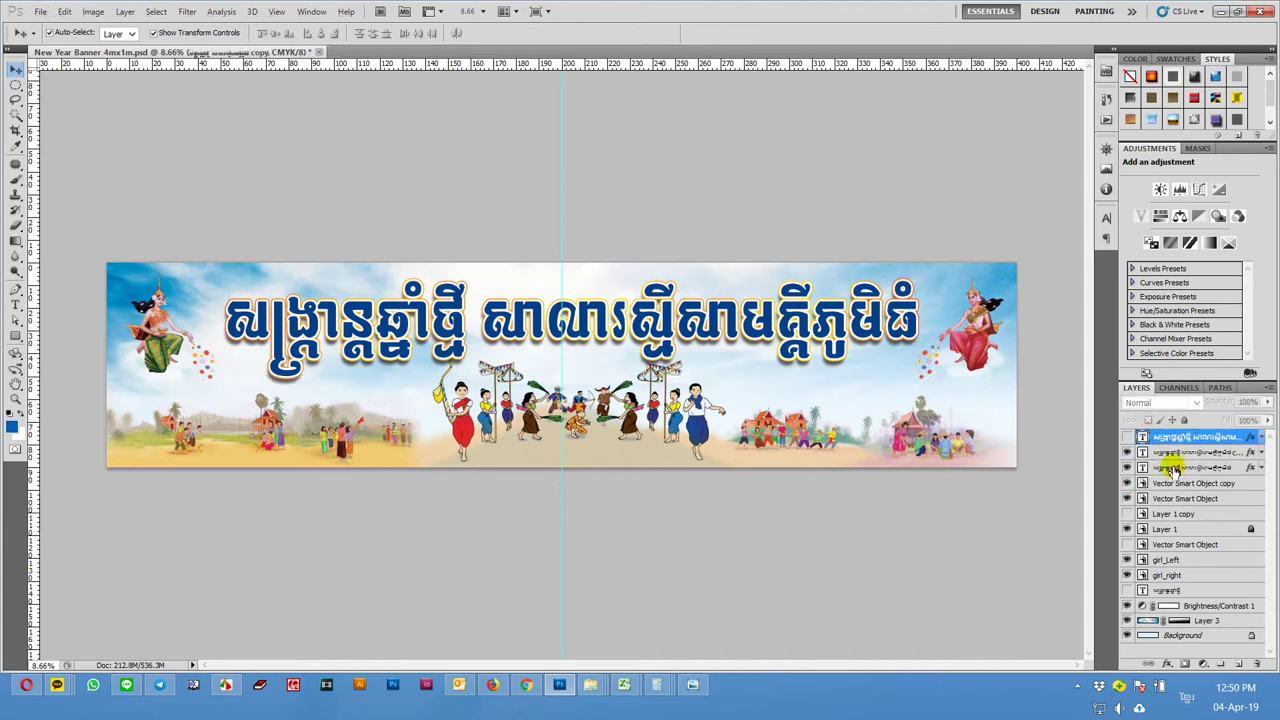
left_click(1172, 466, "shift")
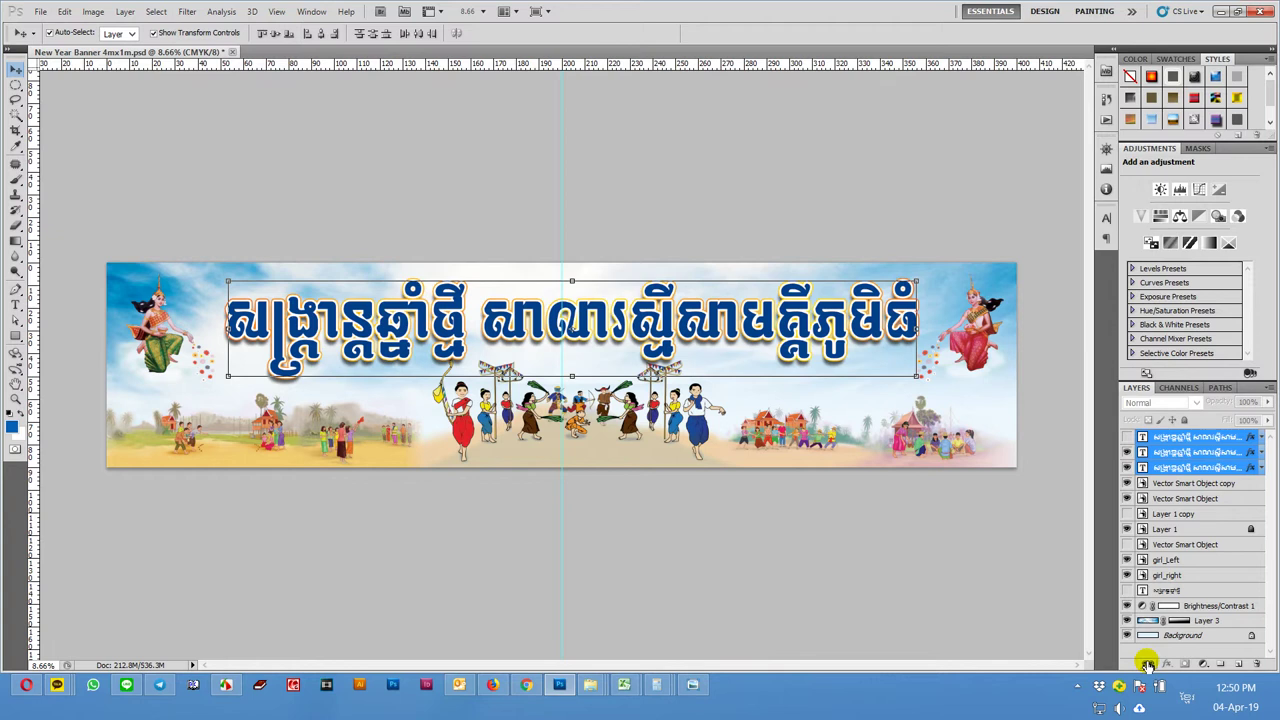
left_click(1146, 663)
left_click_drag(728, 318, 722, 321)
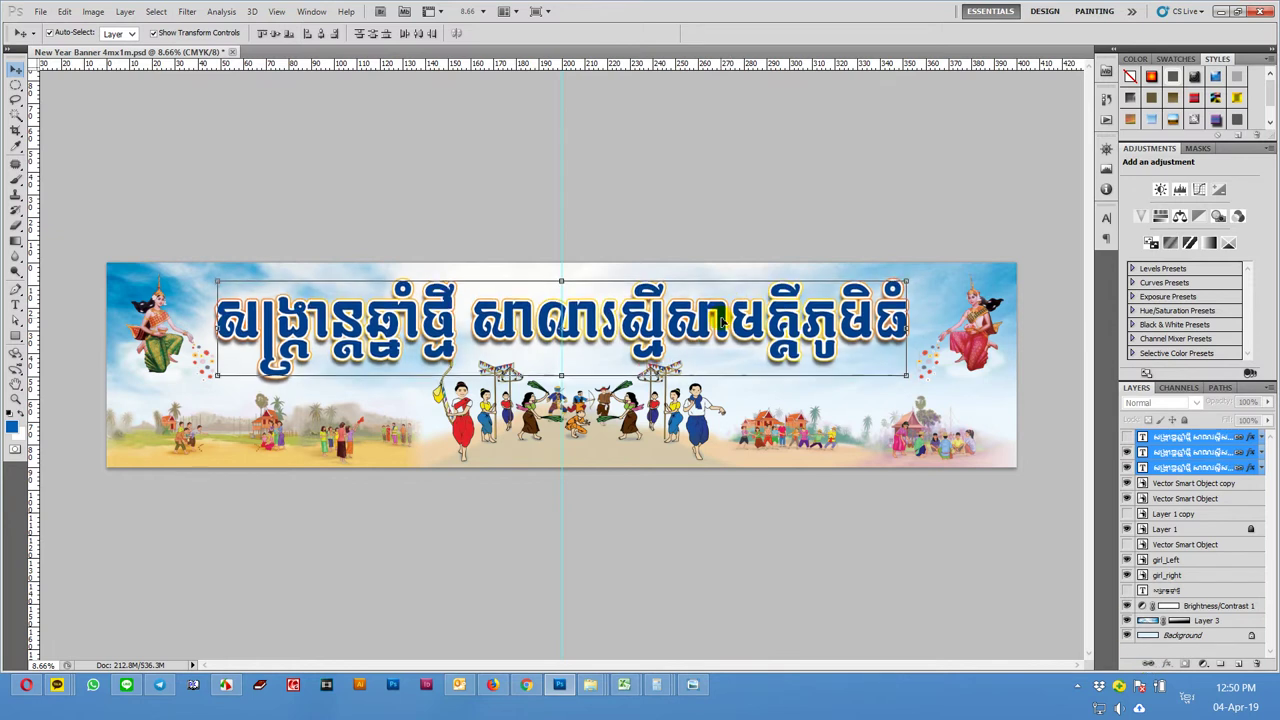
- Deselect the title layers, then select Layer 1 and make it visible again
left_click(703, 443)
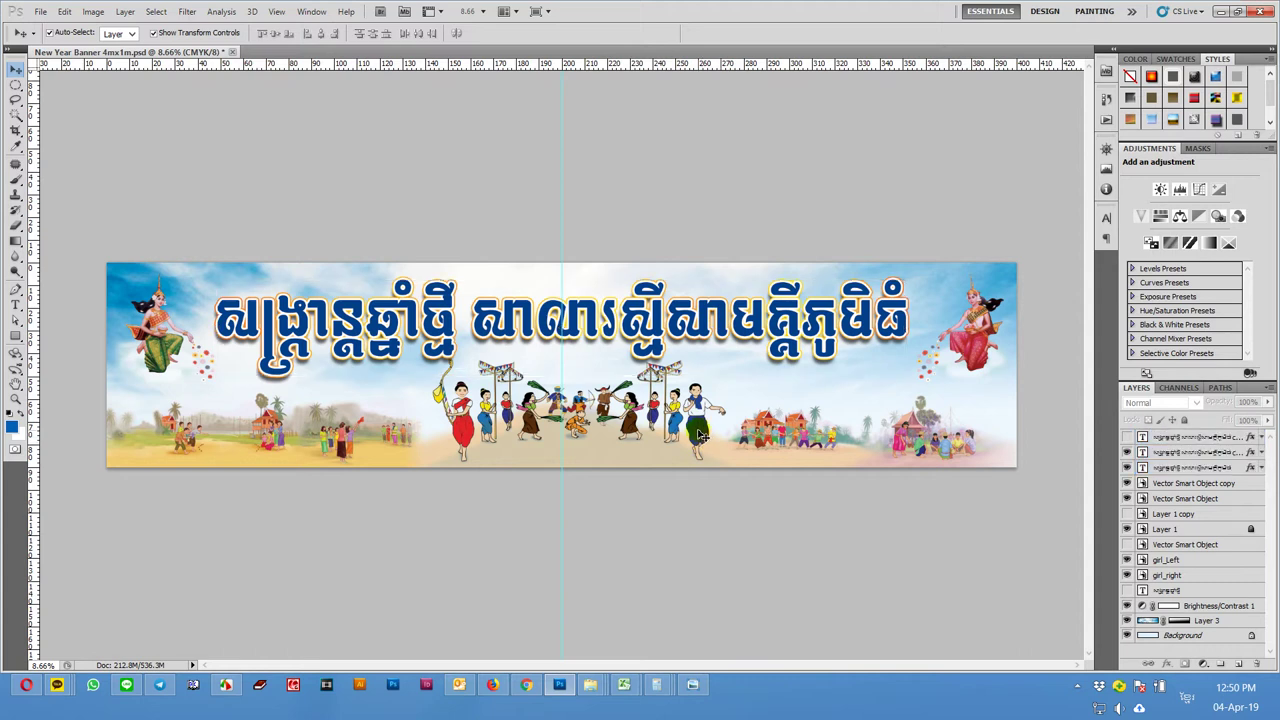
left_click(840, 428)
left_click(1165, 531)
left_click(1127, 529)
left_click(1128, 529)
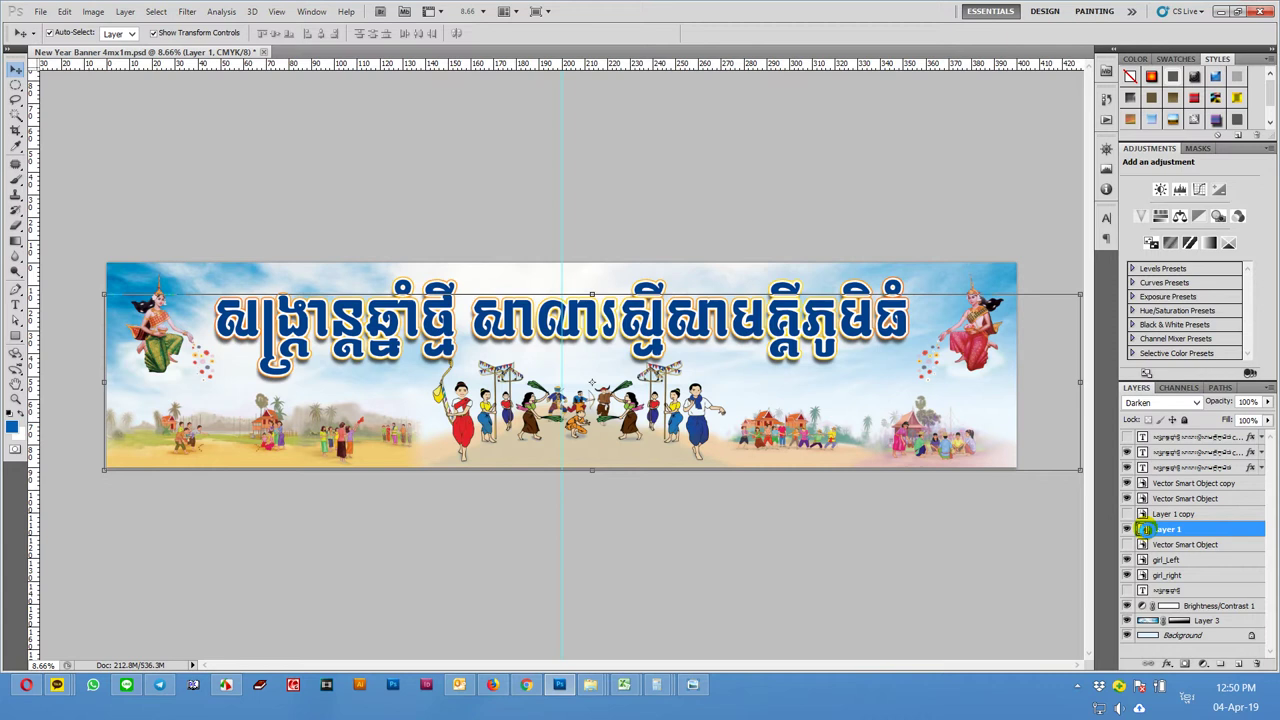
- Open the Layer 1 smart object as Layer 1.psb and zoom to view its festival scene
double_click(1143, 529)
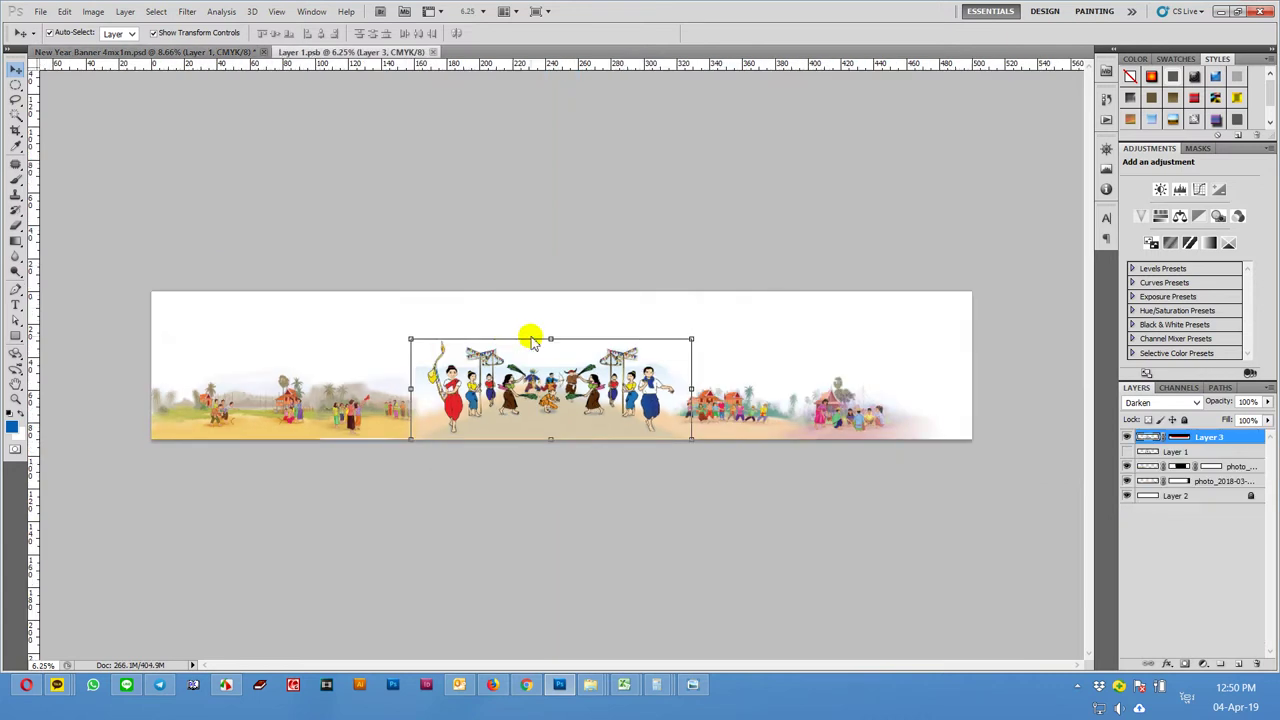
scroll(543, 349, "up", 1)
scroll(545, 360, "up", 2)
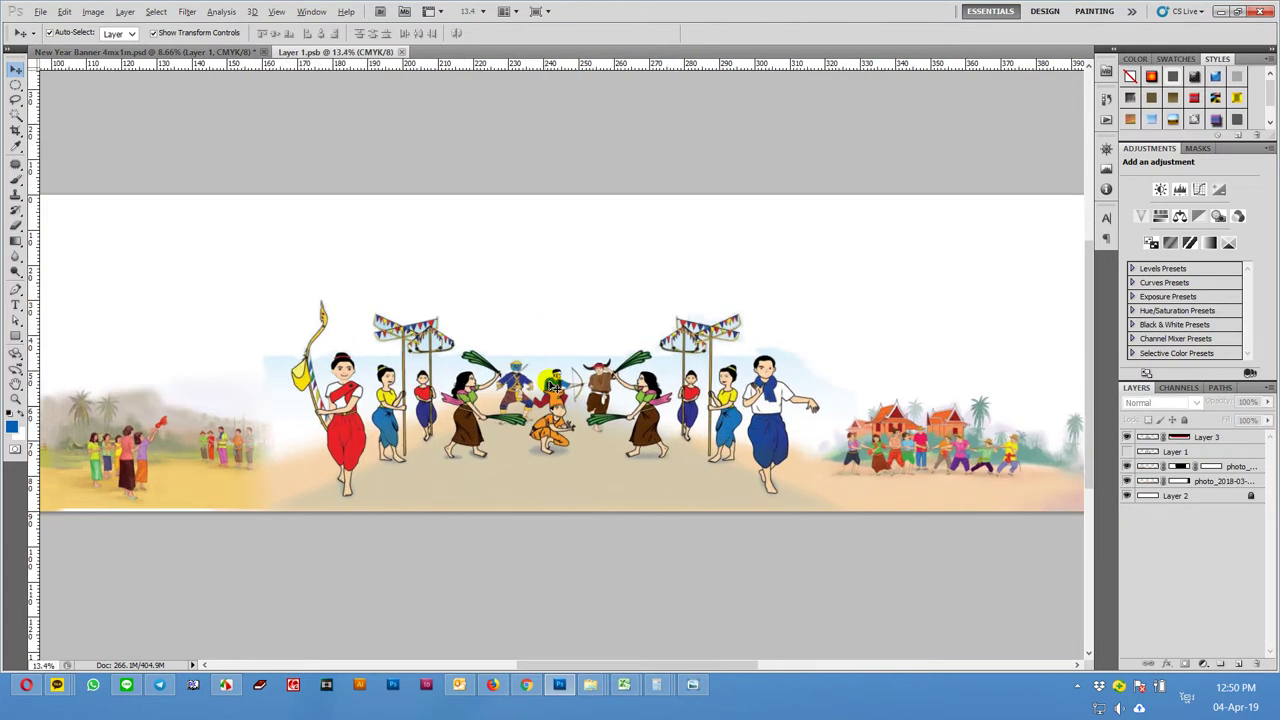
scroll(556, 373, "up", 2)
scroll(556, 373, "down", 1)
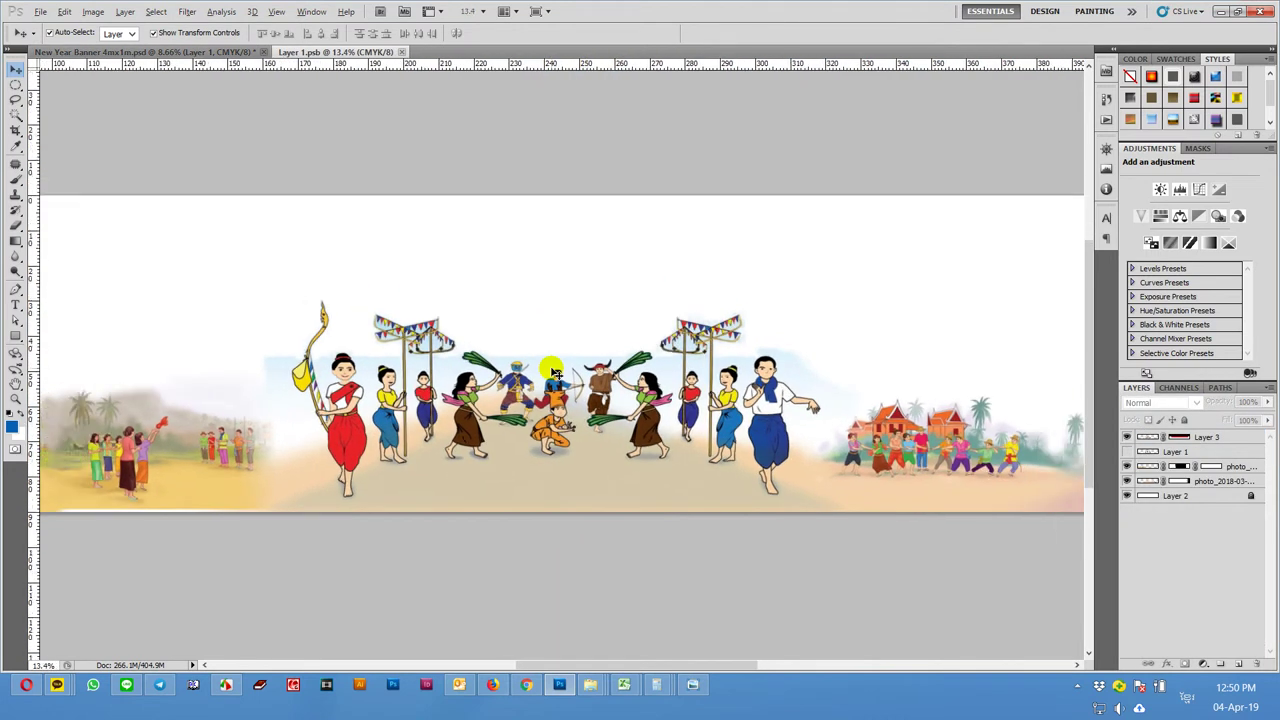
scroll(556, 373, "down", 1)
scroll(556, 373, "down", 1)
- Duplicate the banner's Layer 3 into the Layer 1.psb document as Layer 4
scroll(553, 372, "down", 1)
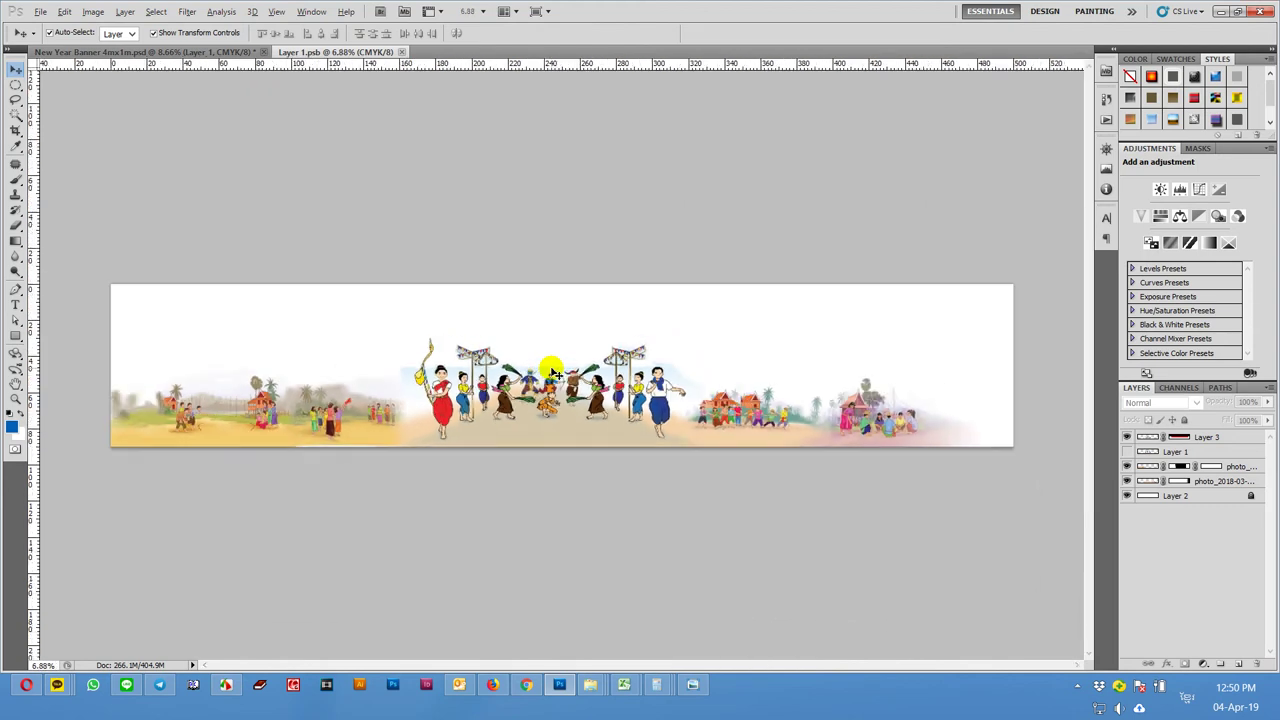
left_click(240, 51)
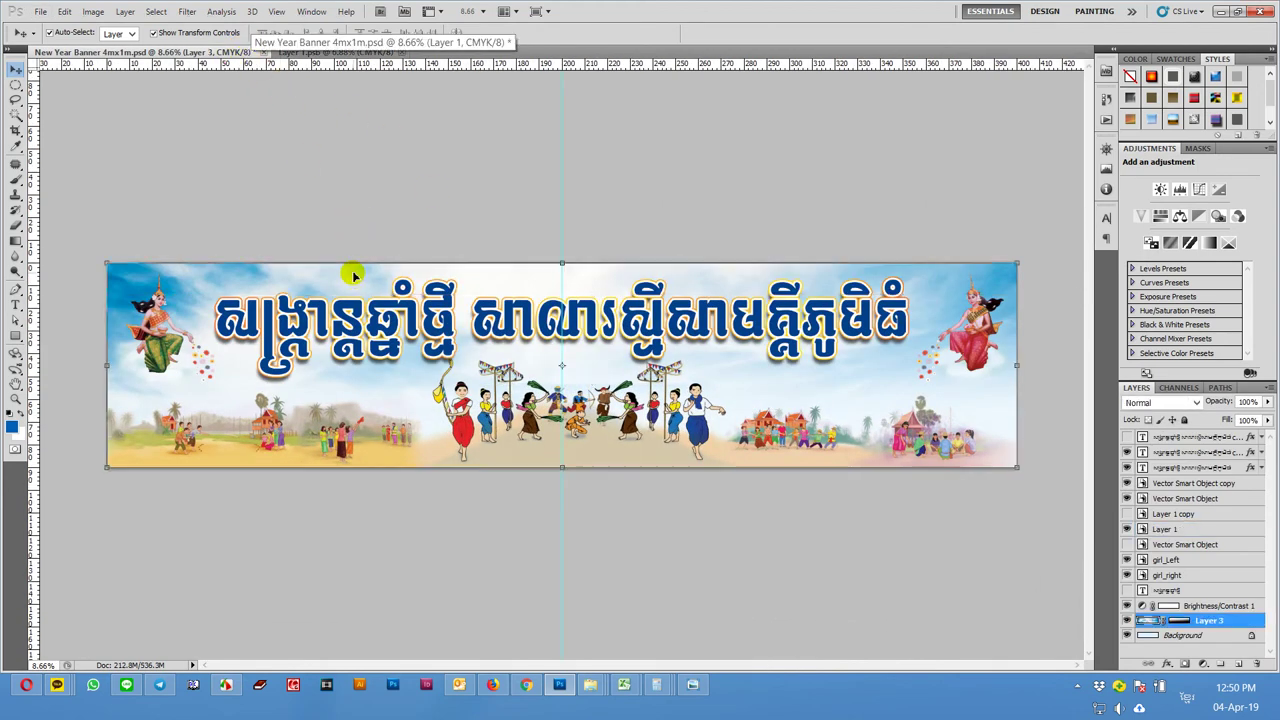
right_click(1210, 622)
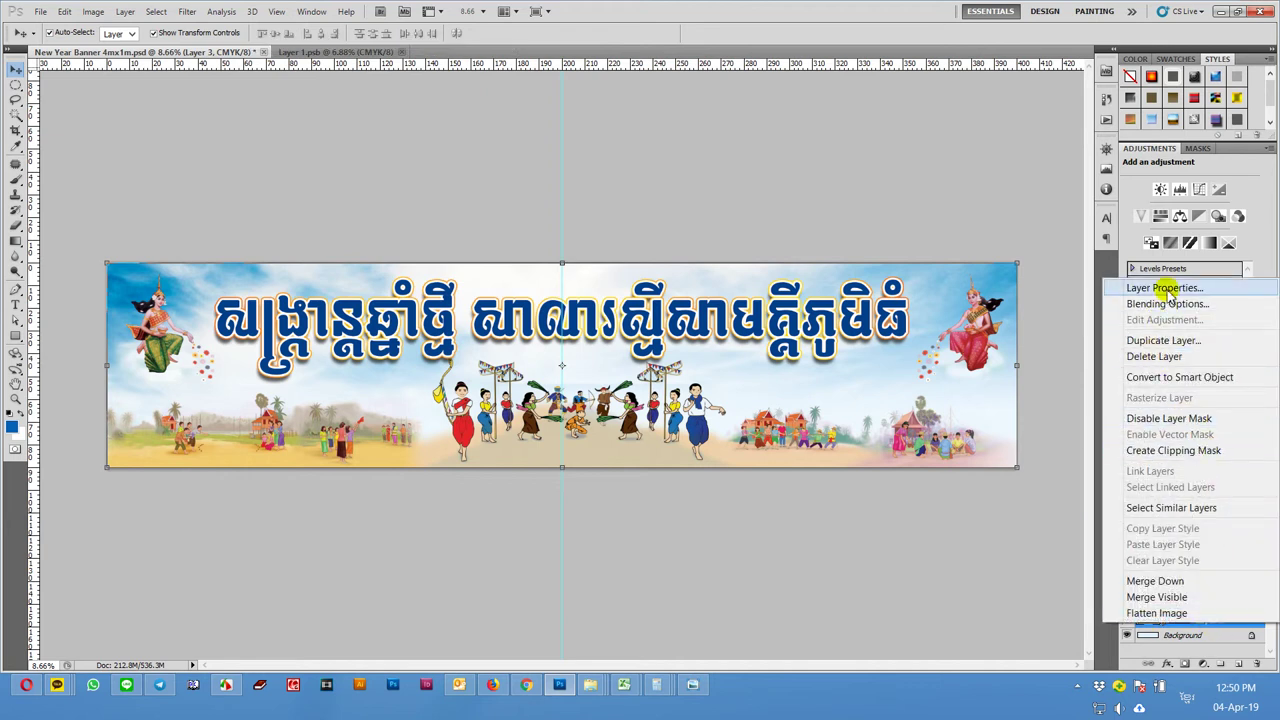
left_click(1163, 340)
left_click(706, 271)
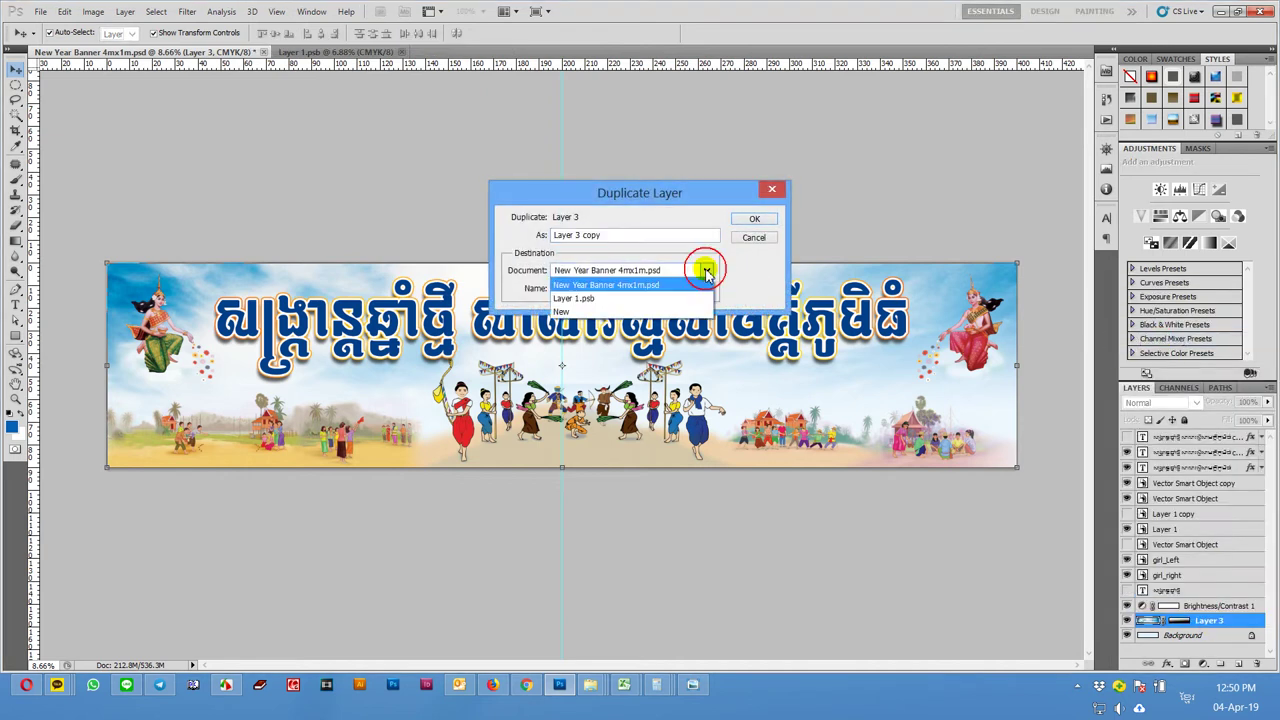
left_click(660, 298)
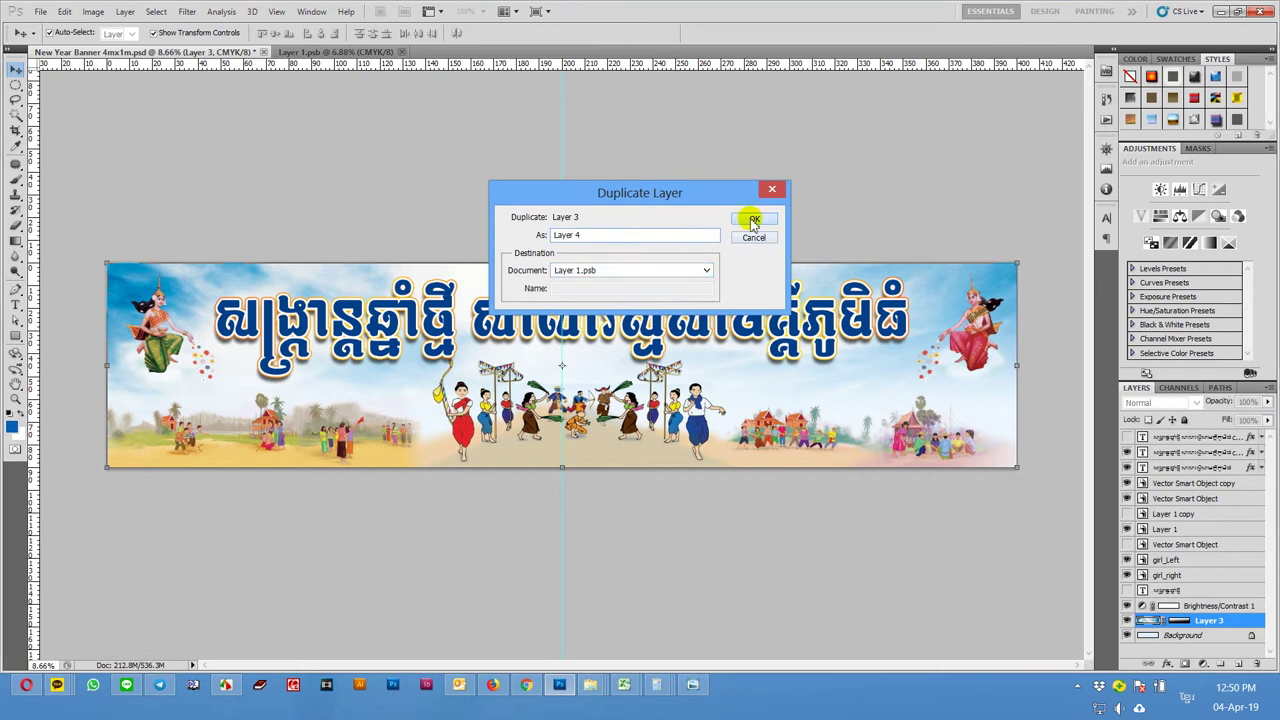
left_click(753, 220)
left_click(335, 51)
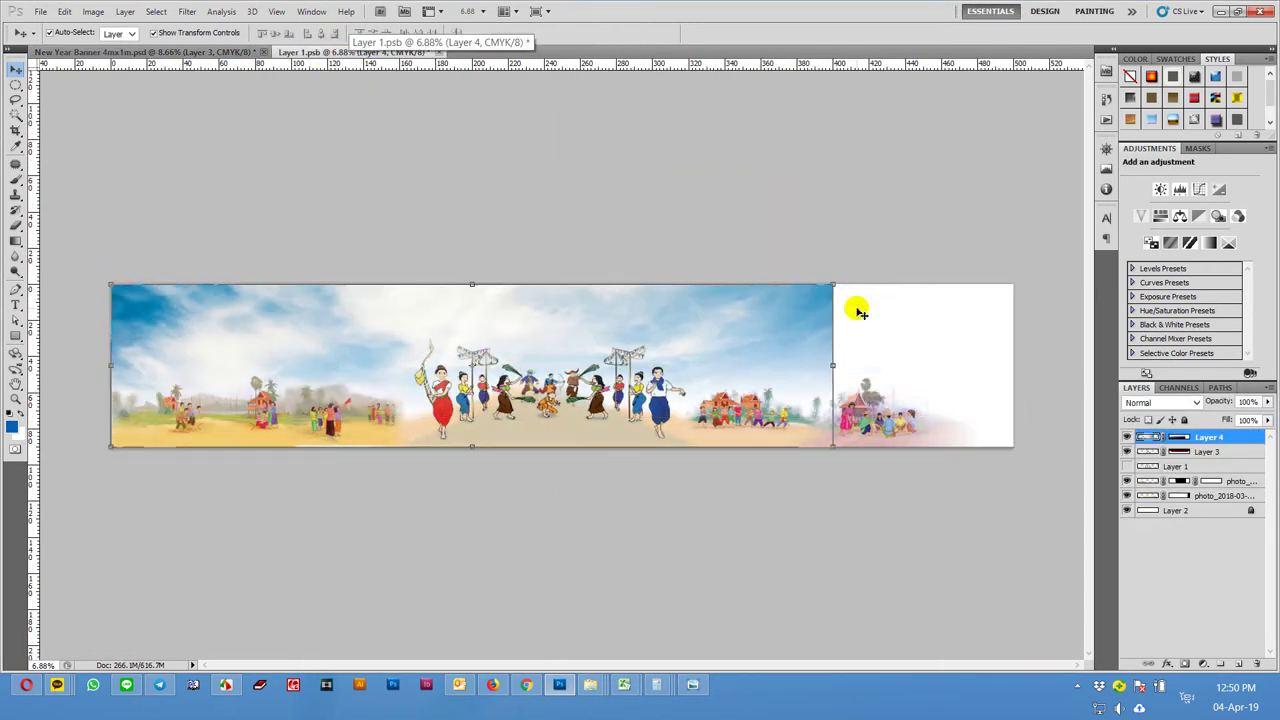
- Stretch Layer 4 across the full scene width and hide Layer 3 in the banner
left_click_drag(833, 285, 1015, 287)
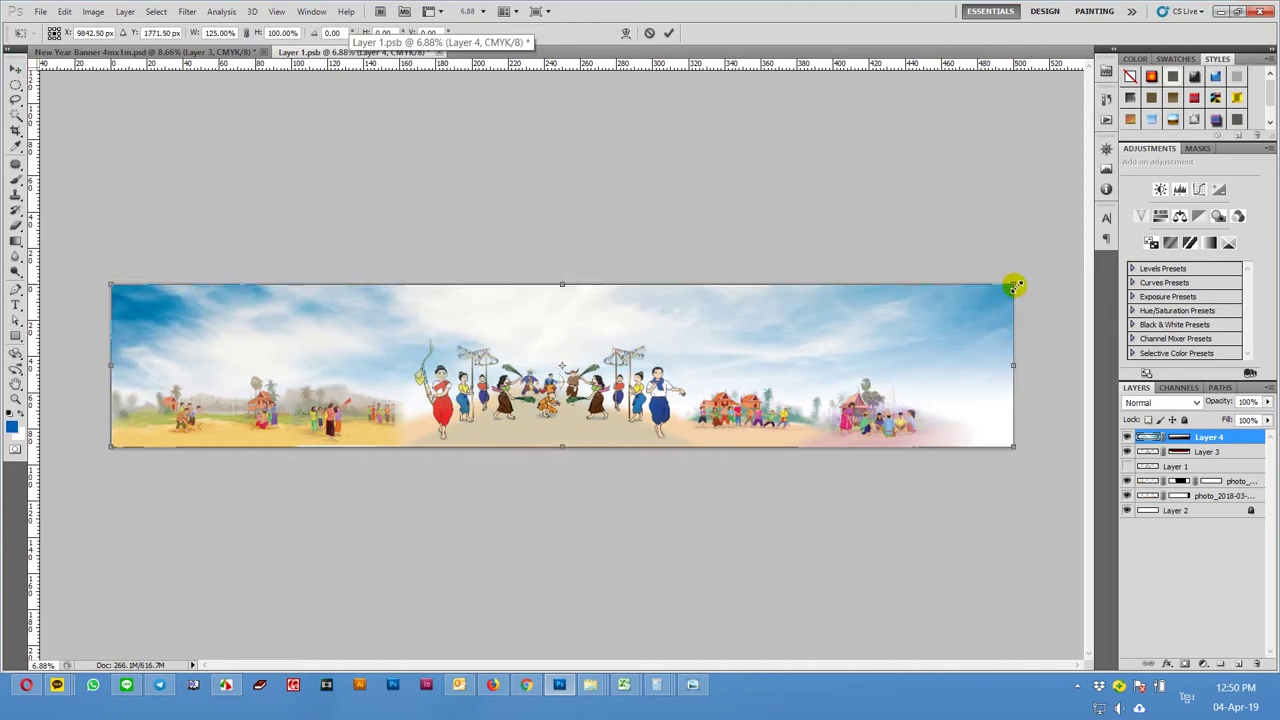
key("Return")
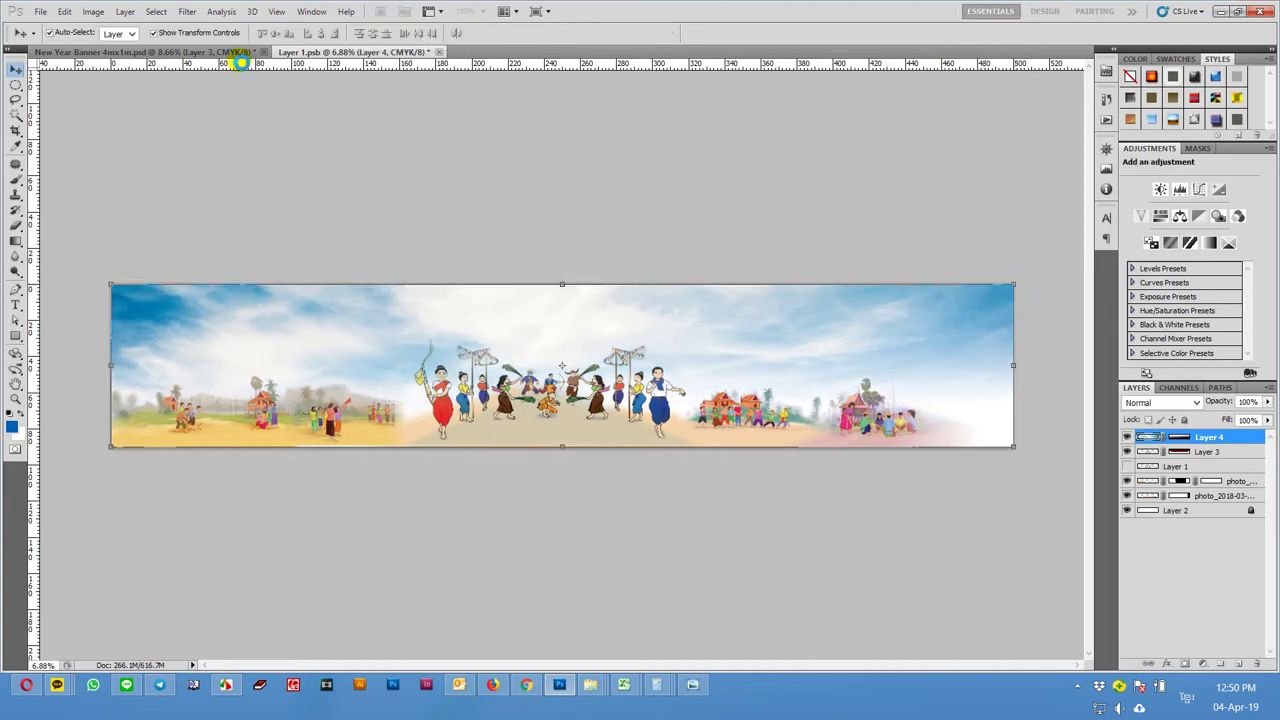
left_click(232, 54)
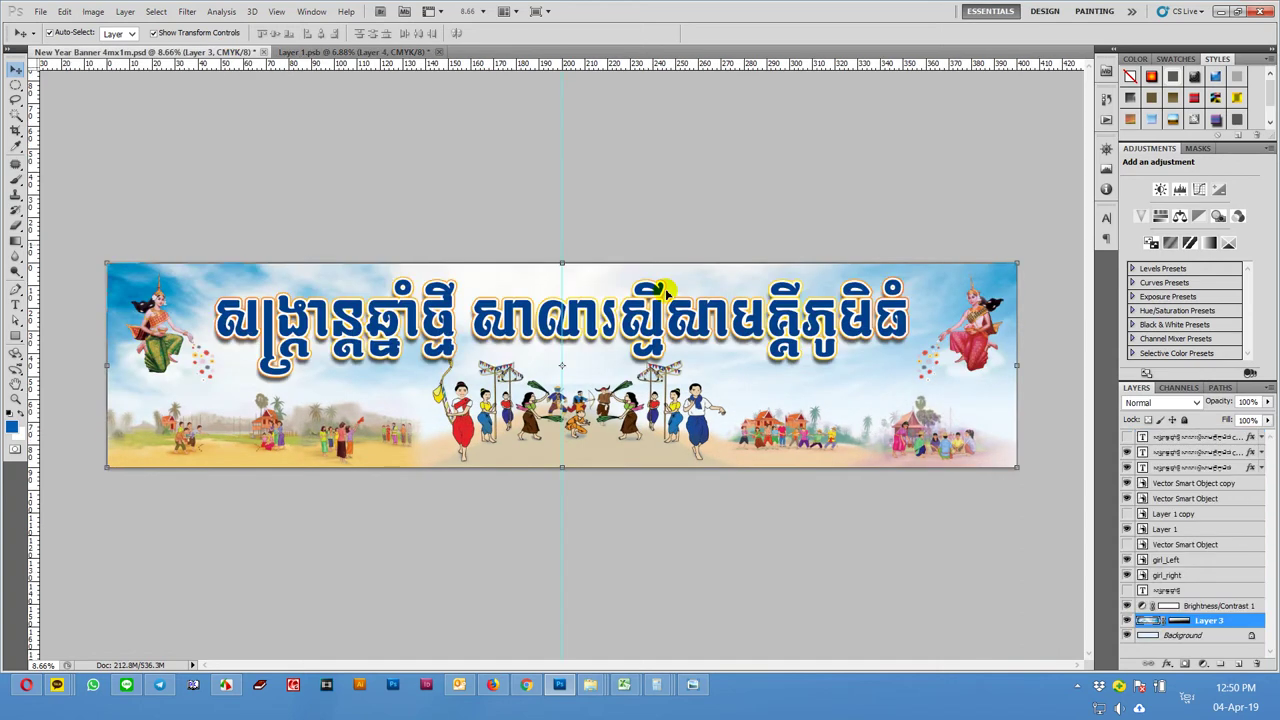
left_click(1127, 622)
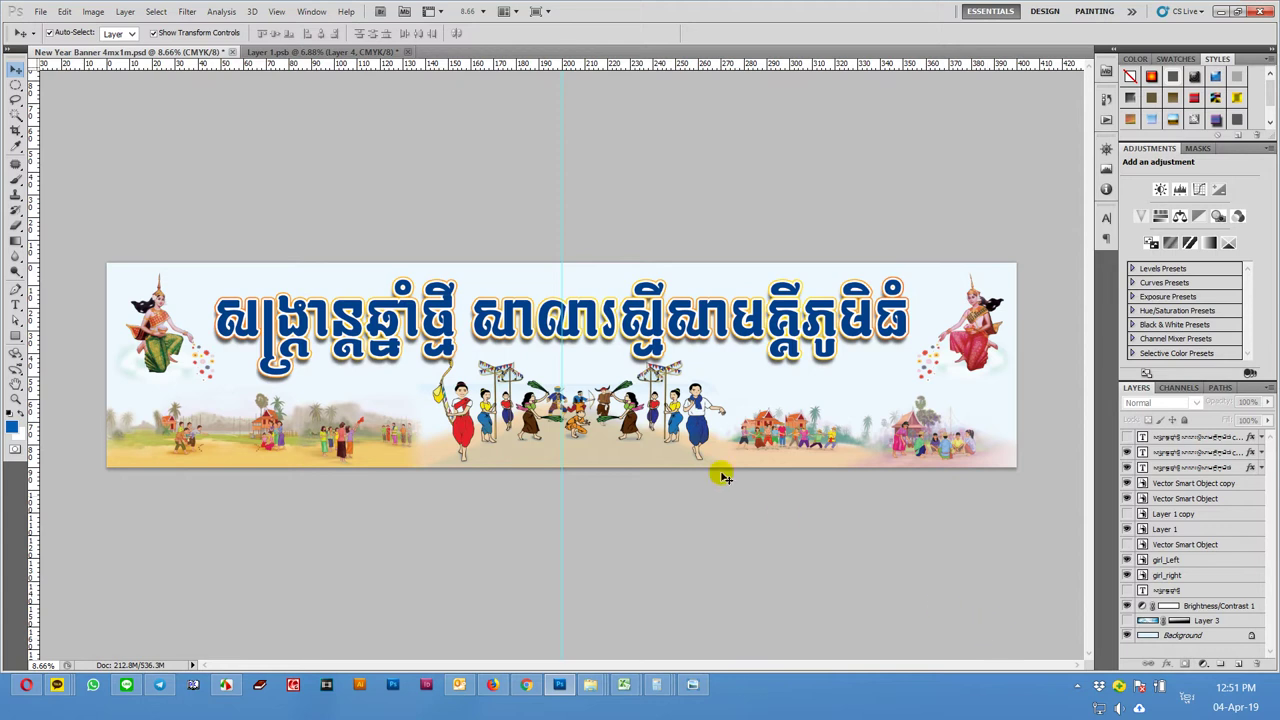
- Reorder Layer 4 in Layer 1.psb so it sits just above Layer 2
left_click(365, 52)
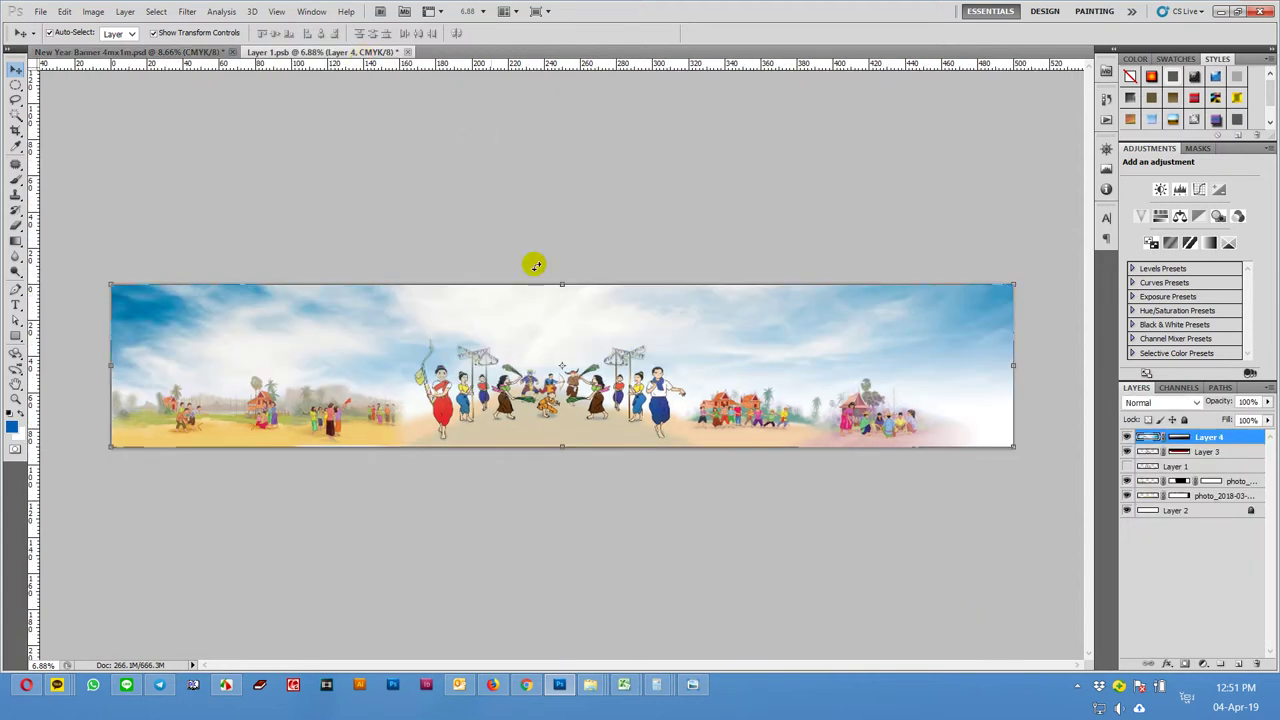
scroll(563, 350, "up", 3)
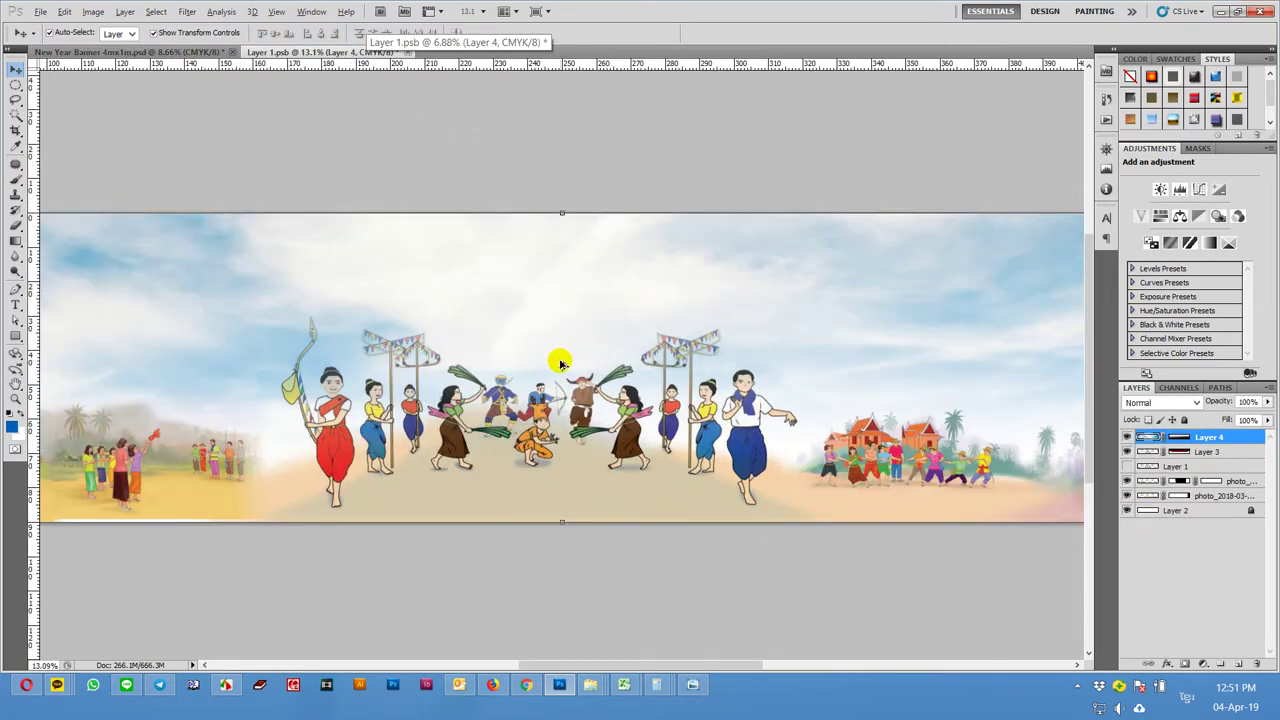
scroll(560, 362, "up", 1)
scroll(560, 362, "up", 1)
scroll(560, 362, "up", 2)
scroll(560, 364, "down", 2)
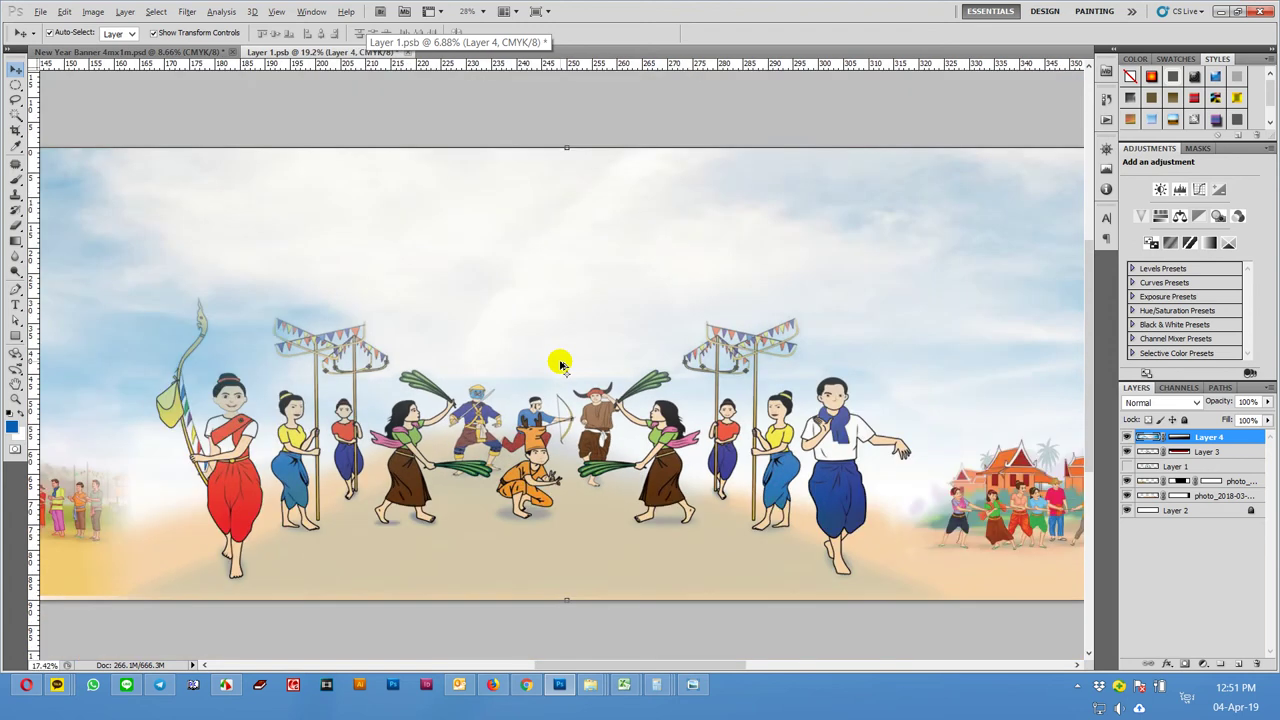
scroll(560, 364, "down", 2)
scroll(560, 364, "down", 2)
scroll(560, 364, "down", 1)
scroll(560, 364, "down", 1)
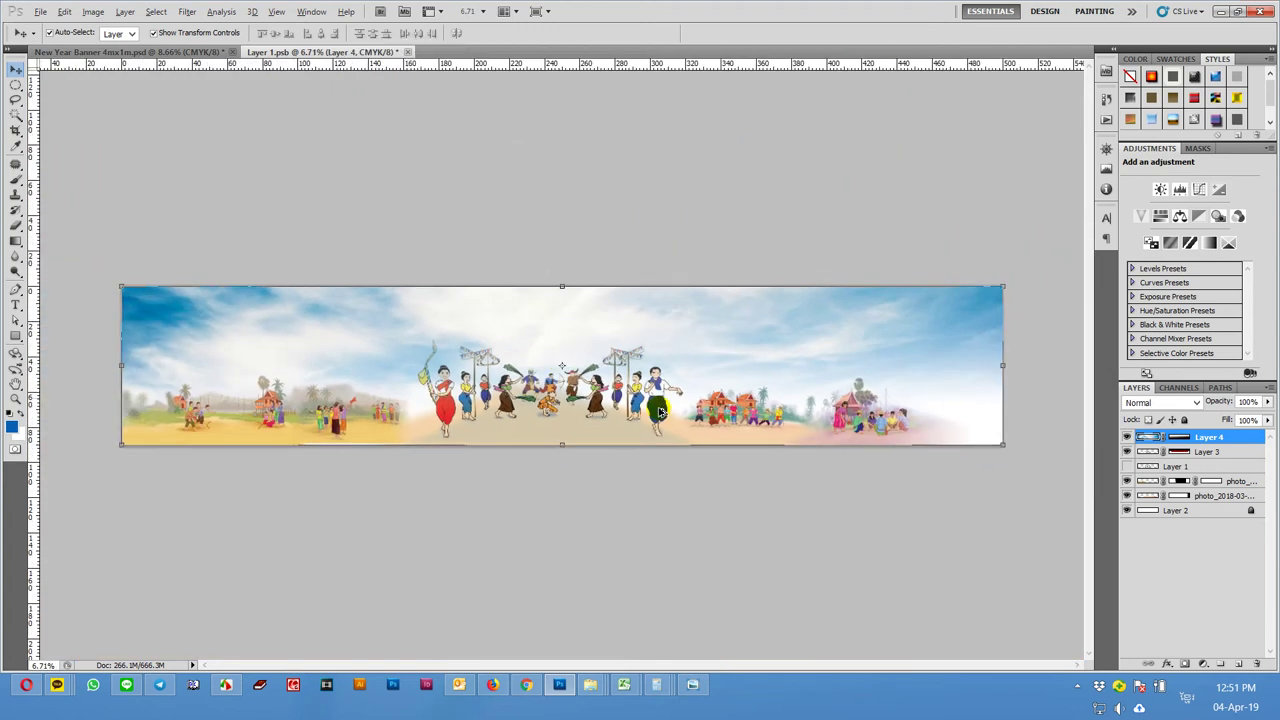
key("ctrl+shift+bracketleft")
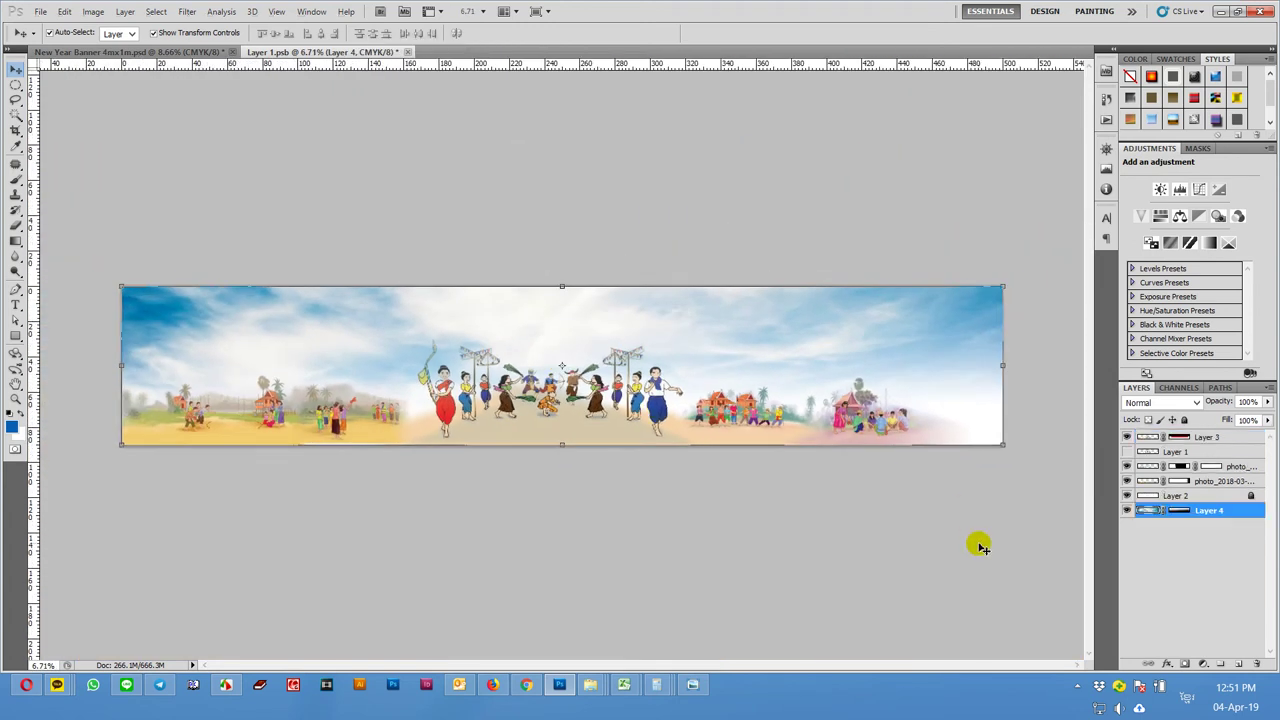
key("ctrl+bracketright")
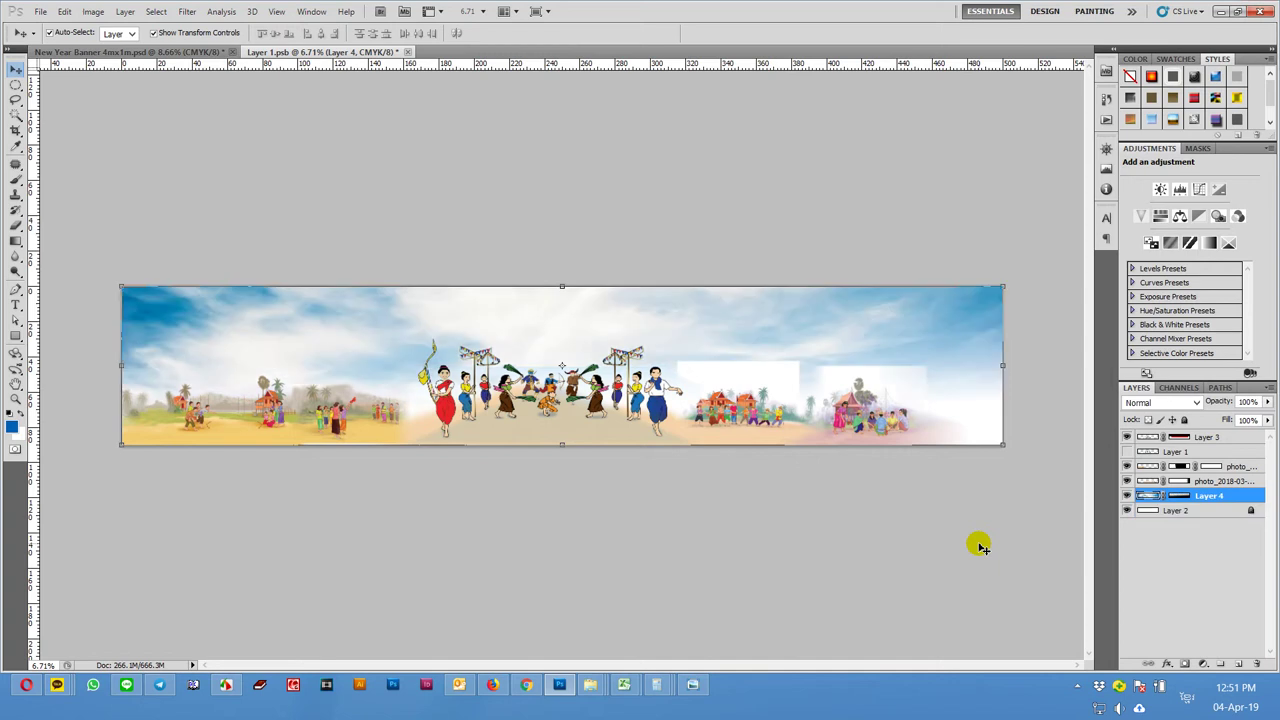
- Move the village photo across the banner and set its blend mode to Darken
left_click(888, 427)
left_click_drag(883, 513, 768, 431)
left_click(1187, 402)
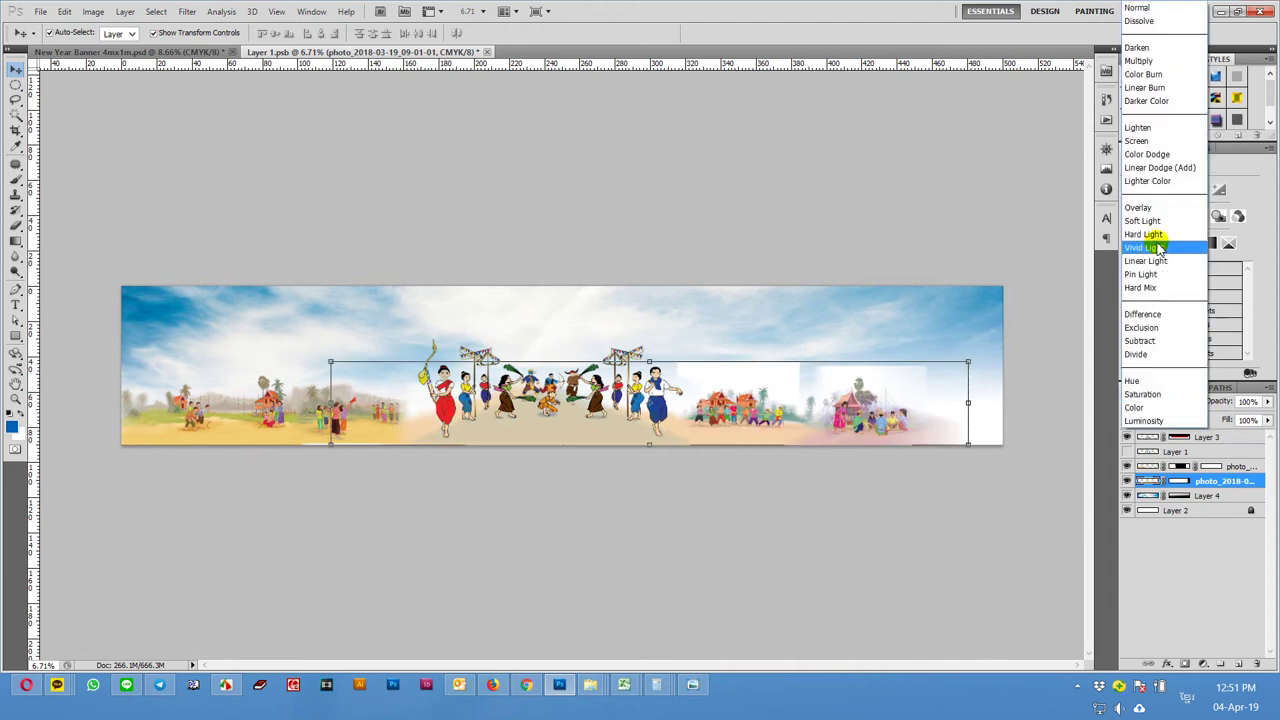
left_click(1140, 48)
left_click(714, 546)
- Test-move the dancers image, then undo so it stays in place
left_click(579, 413)
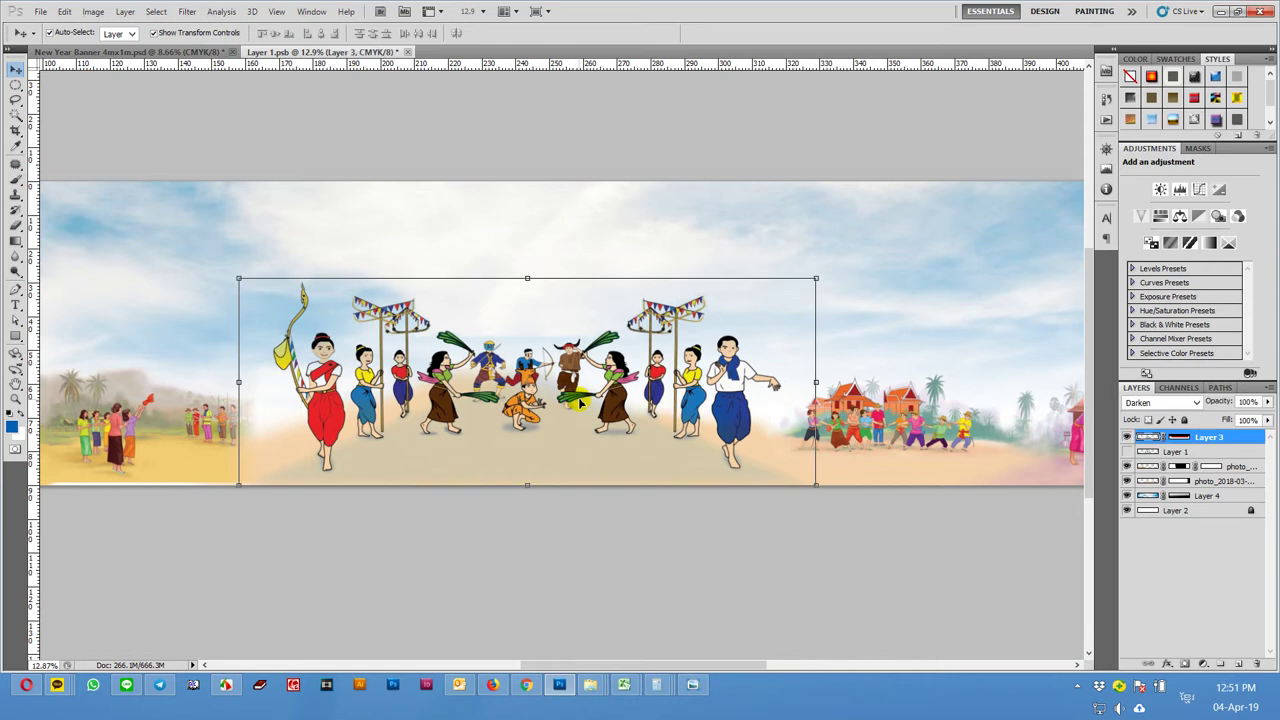
left_click_drag(579, 402, 579, 488)
key("ctrl+z")
scroll(525, 345, "up", 3)
scroll(525, 345, "up", 2)
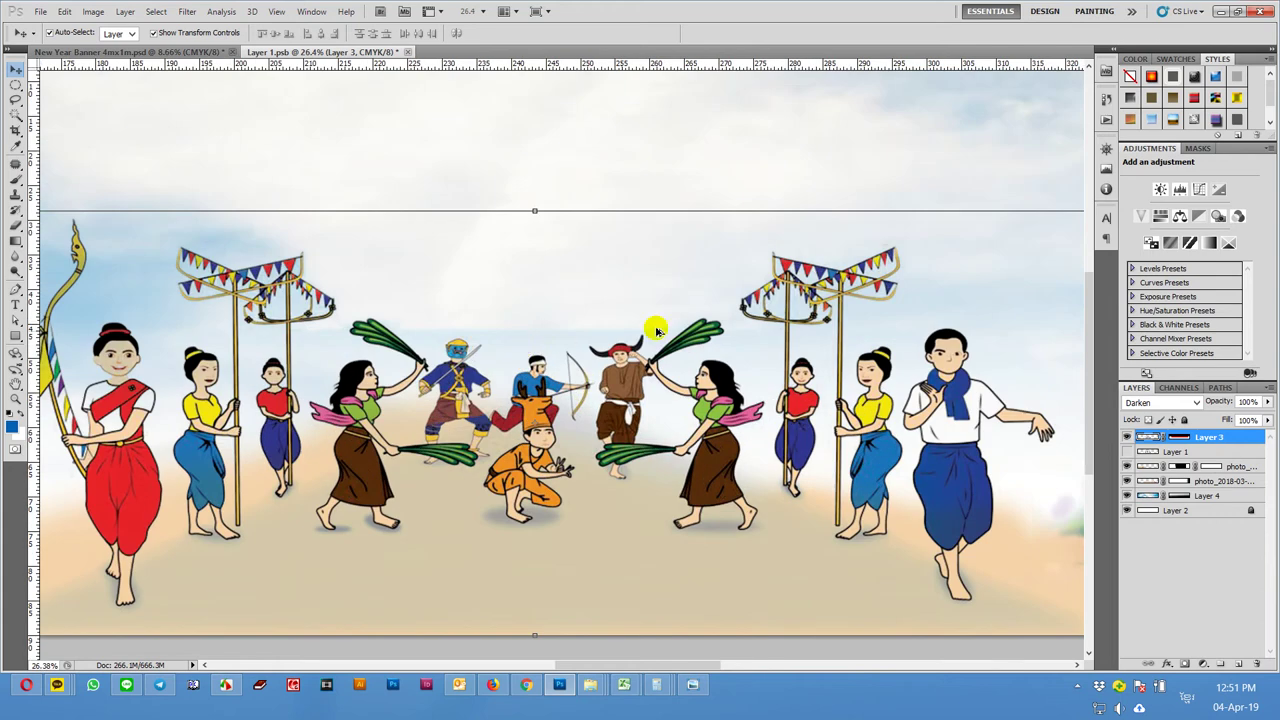
key("s")
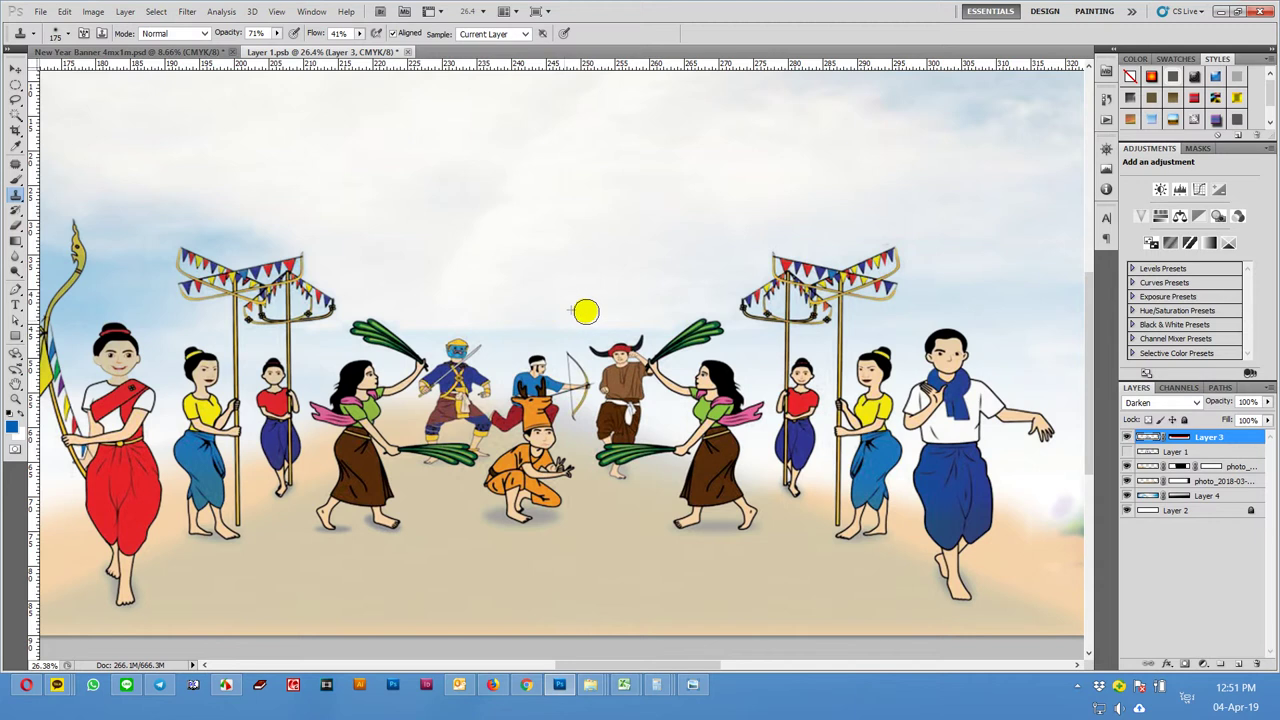
- Set a clean-sky clone source and clone sky over the patches above the dancers
left_click(1127, 438)
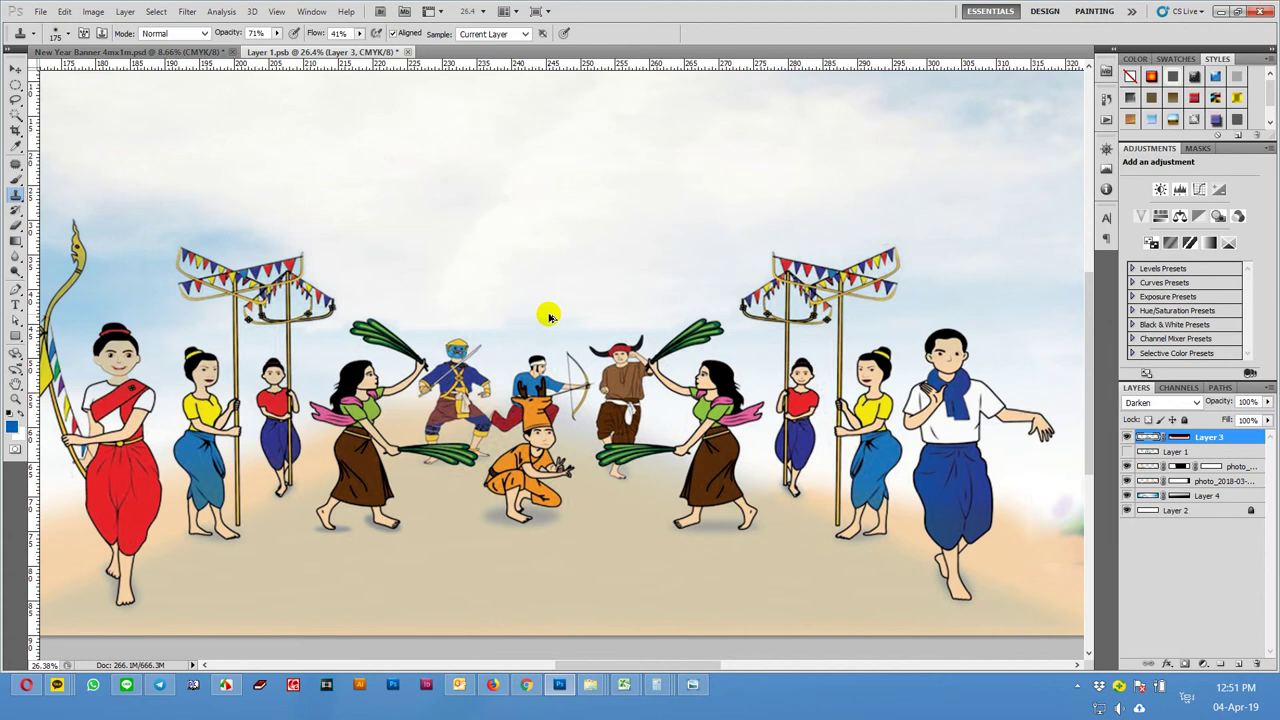
scroll(549, 316, "up", 1)
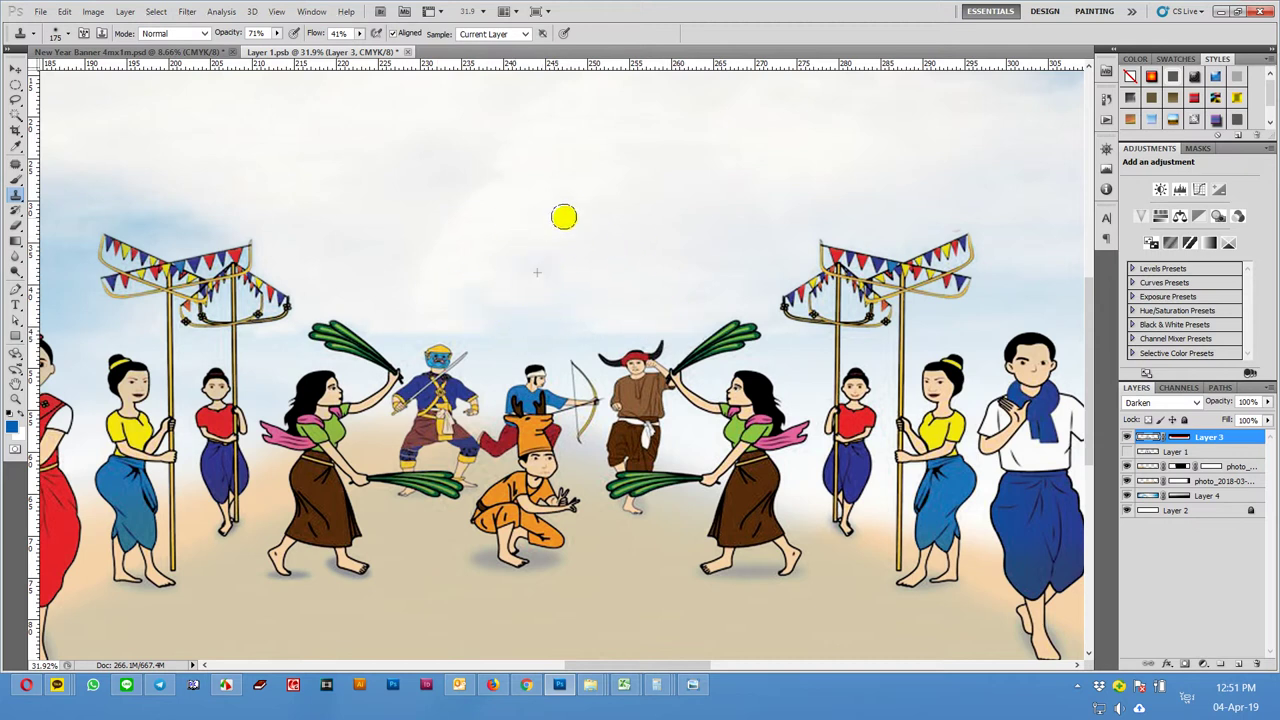
scroll(525, 310, "up", 3)
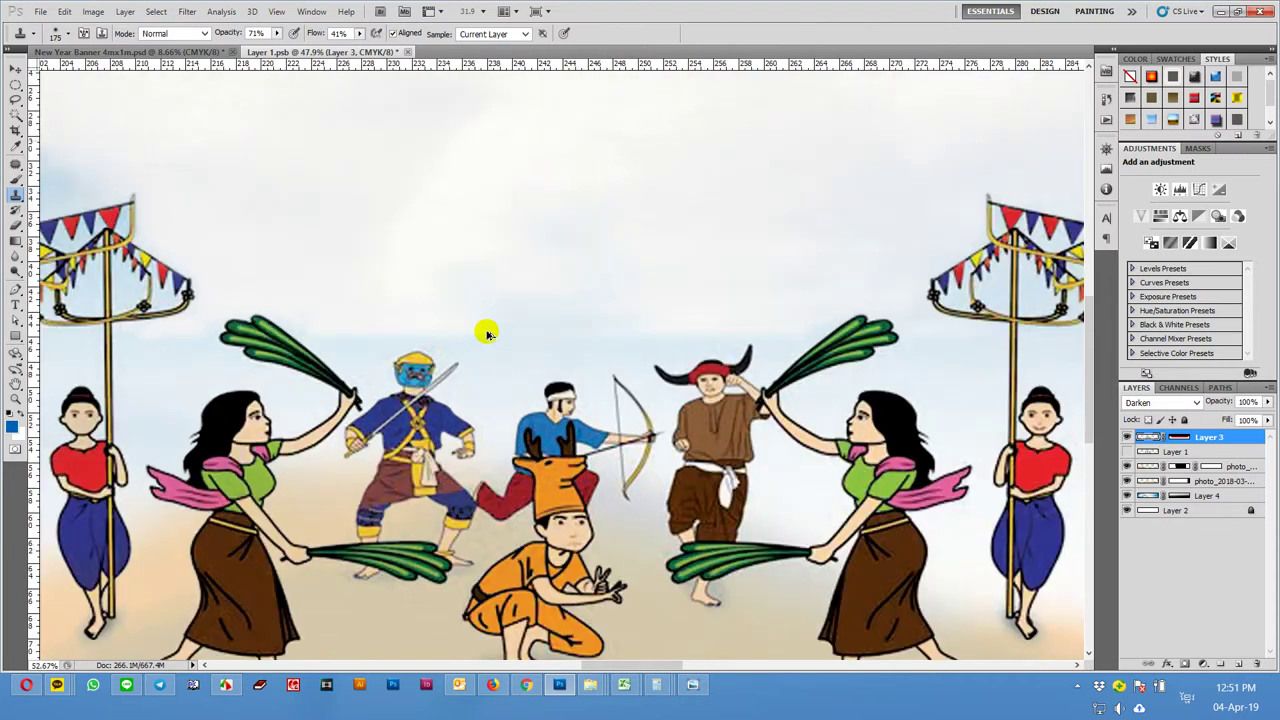
left_click(543, 307, "alt")
left_click(549, 320, "alt")
left_click(328, 308)
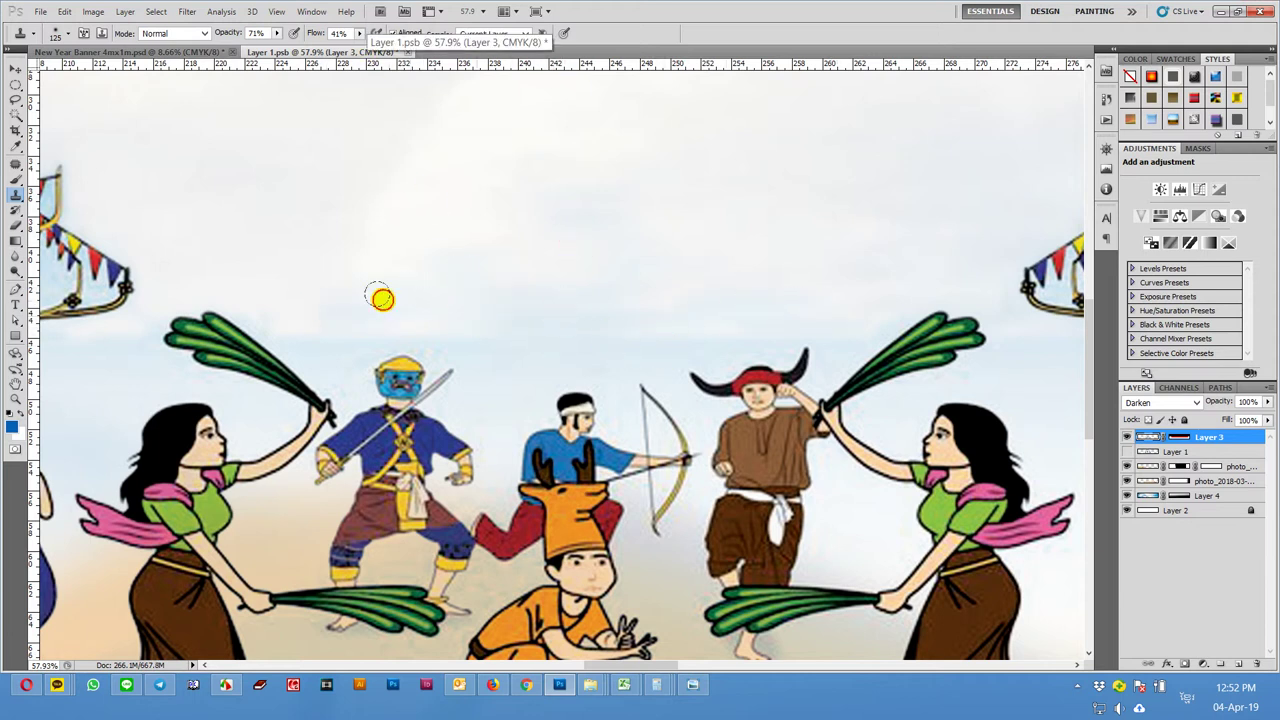
left_click(604, 317, "alt")
left_click(648, 254)
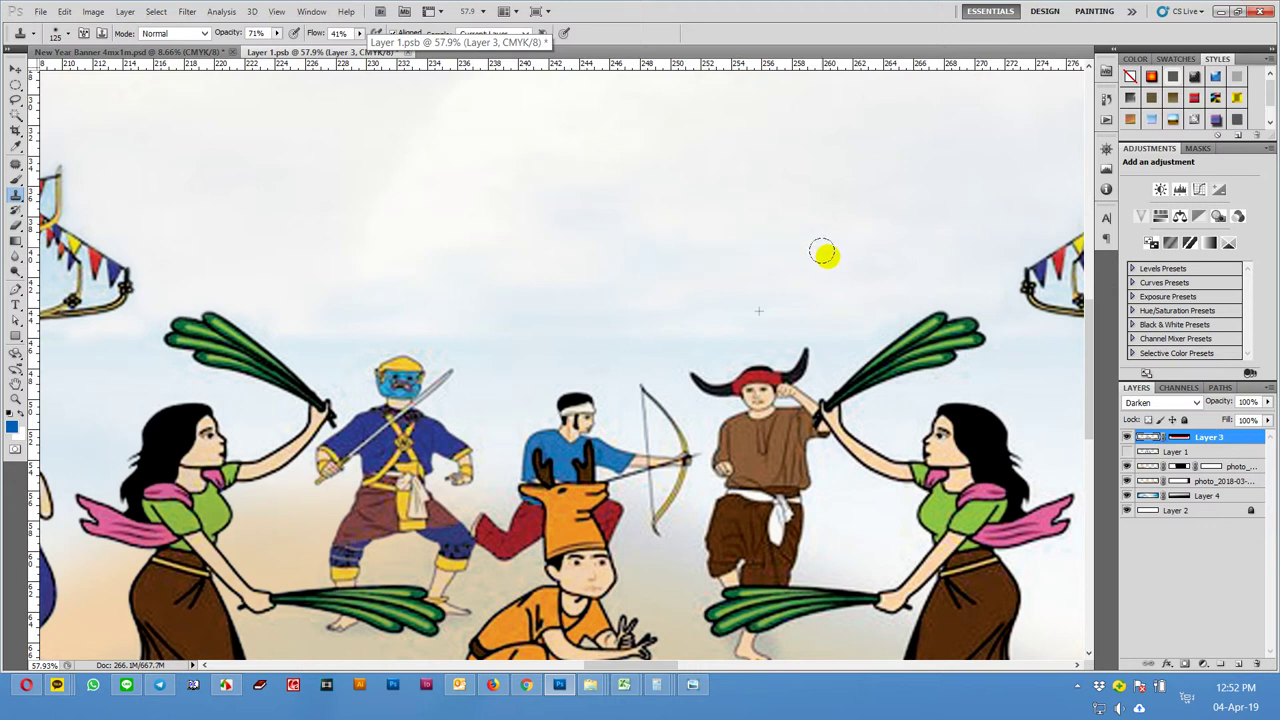
- Pan over to the right-side village scene and back to the central dancers
scroll(717, 303, "down", 1)
scroll(717, 303, "down", 1)
scroll(600, 310, "down", 2)
scroll(474, 311, "down", 1)
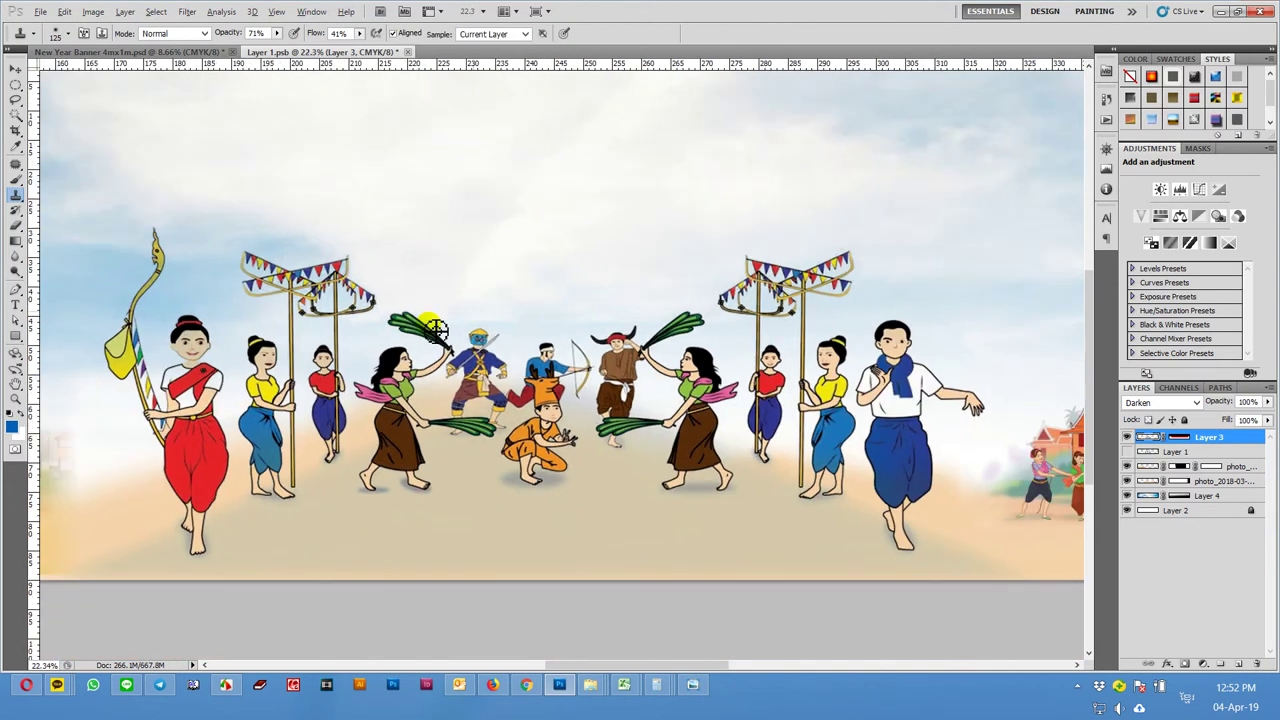
scroll(434, 328, "left", 3)
scroll(490, 352, "down", 1)
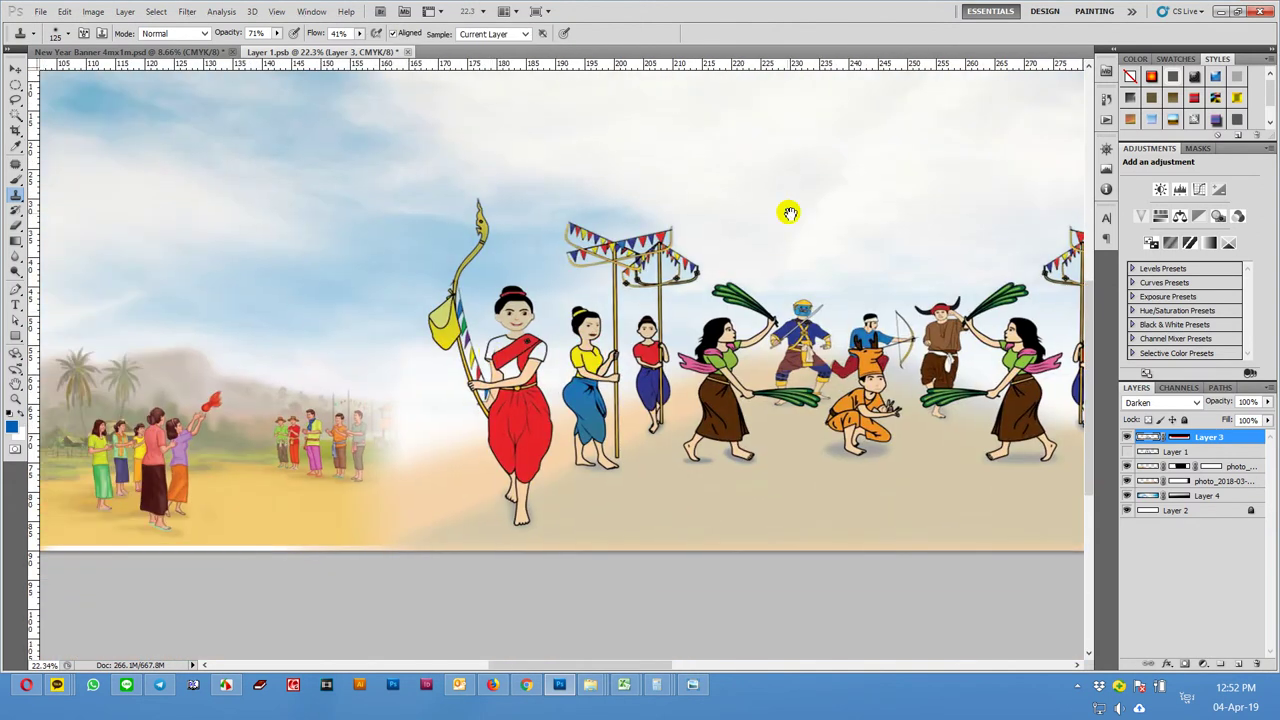
left_click_drag(790, 213, 294, 203)
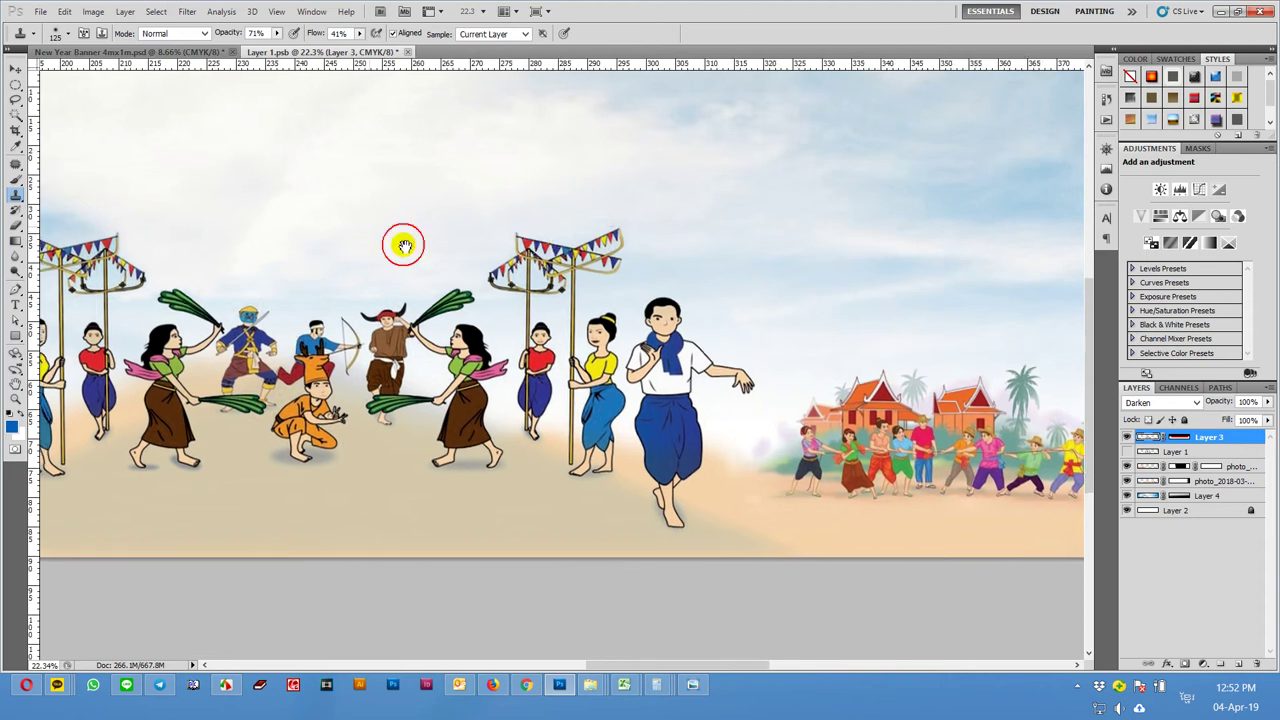
left_click_drag(403, 245, 597, 280)
scroll(543, 366, "up", 2)
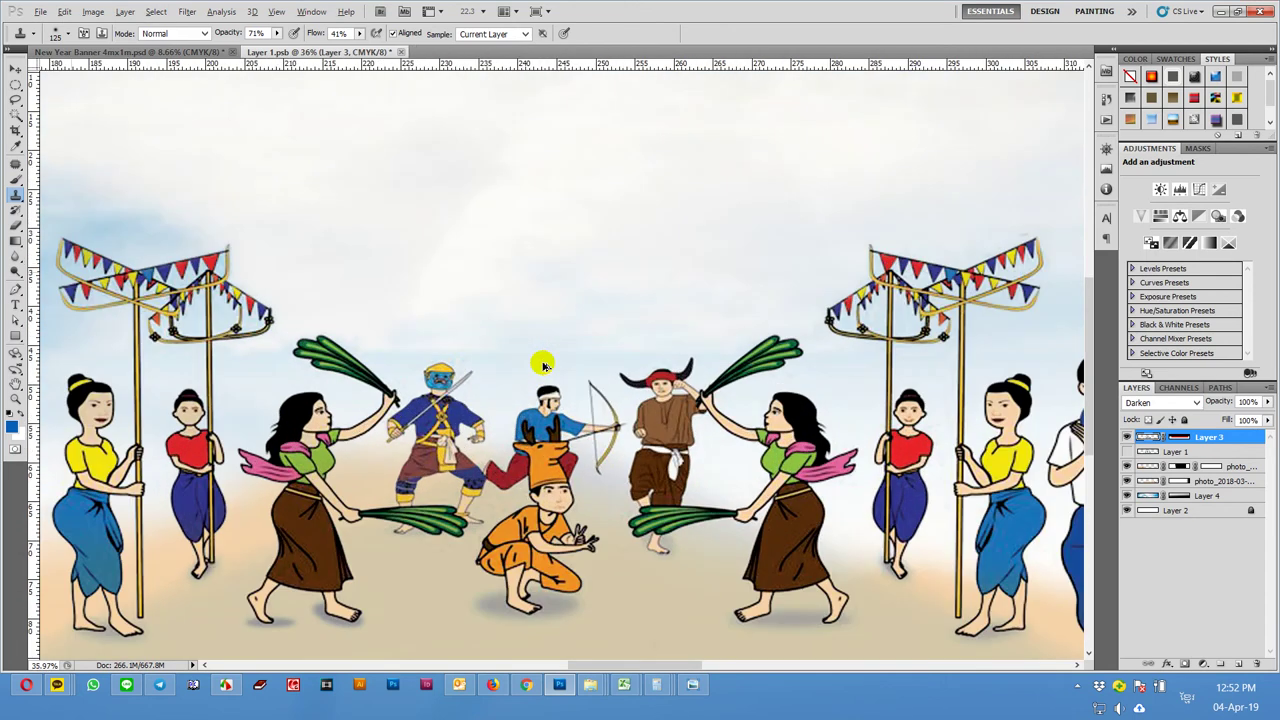
scroll(543, 366, "up", 1)
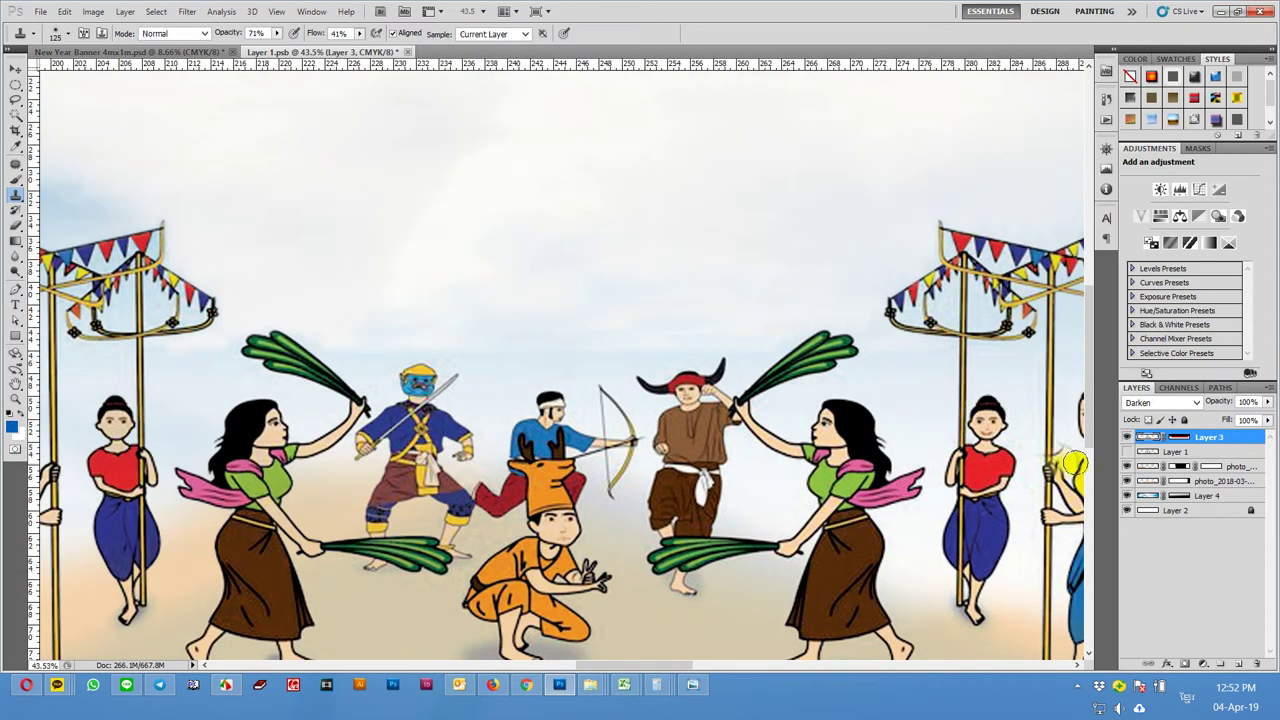
- In Selective Color, add +38 cyan to the Cyans range of the dancers layer
left_click(97, 11)
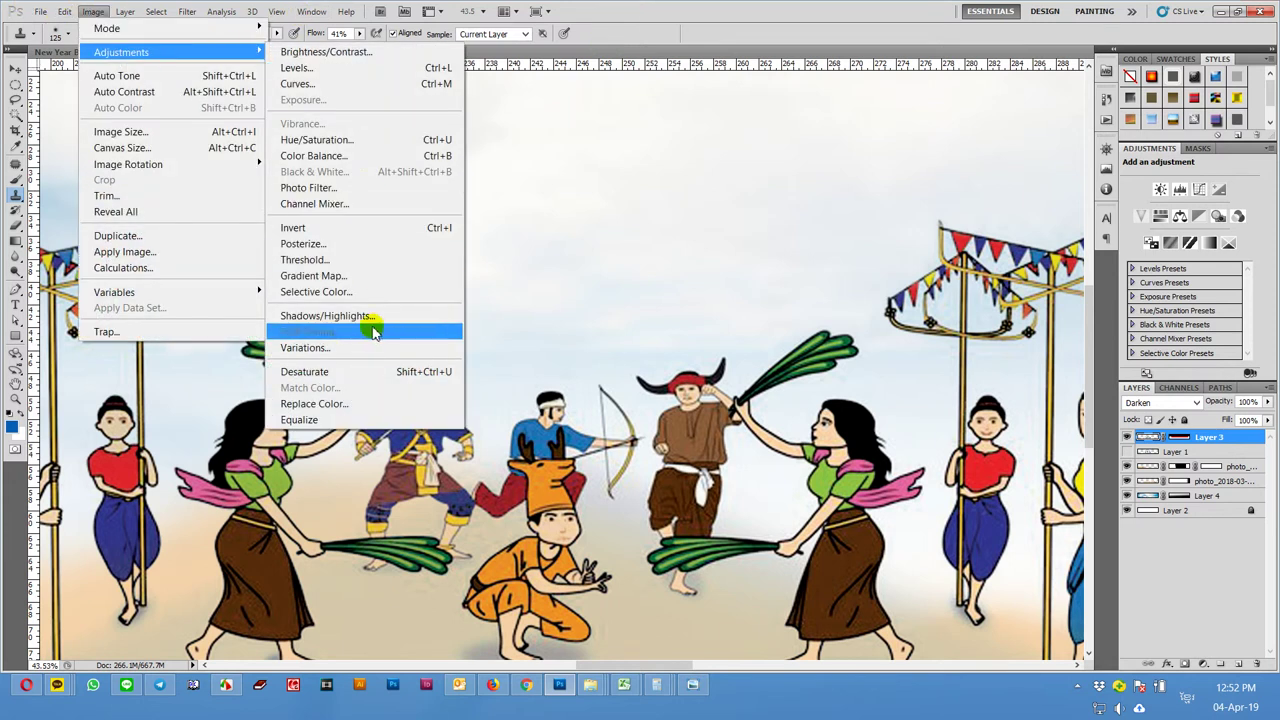
left_click(345, 299)
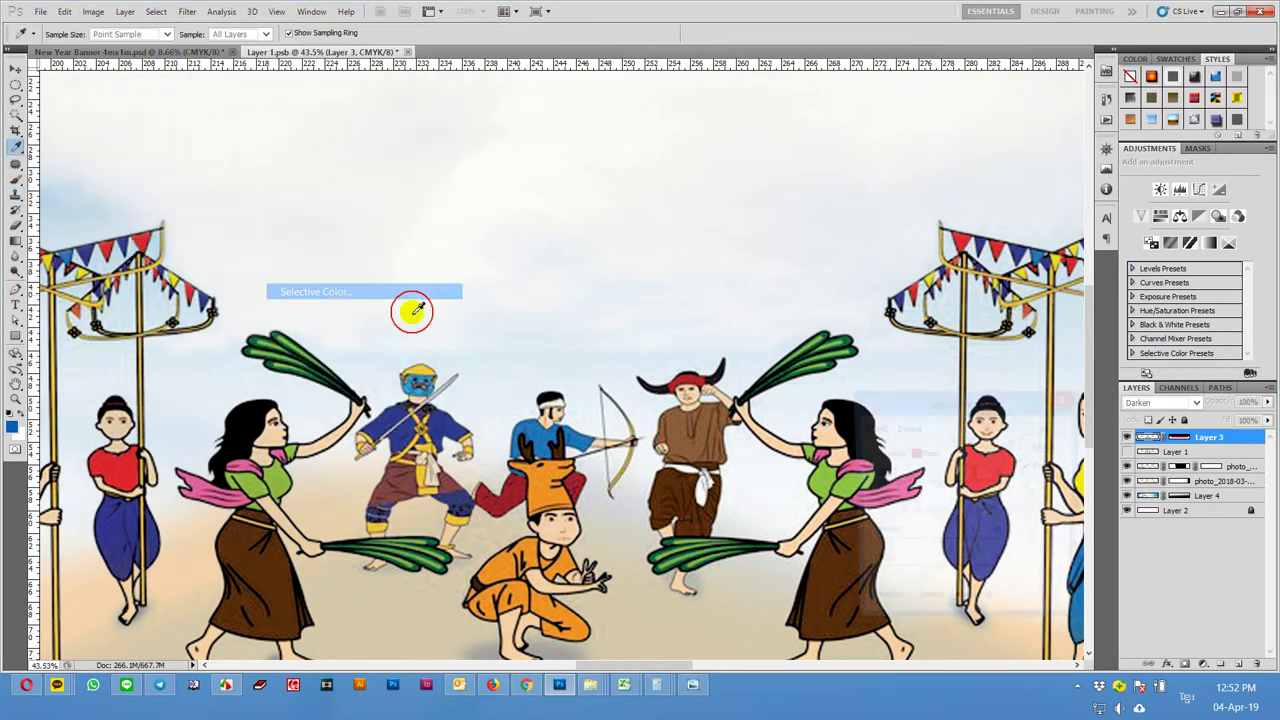
left_click(942, 456)
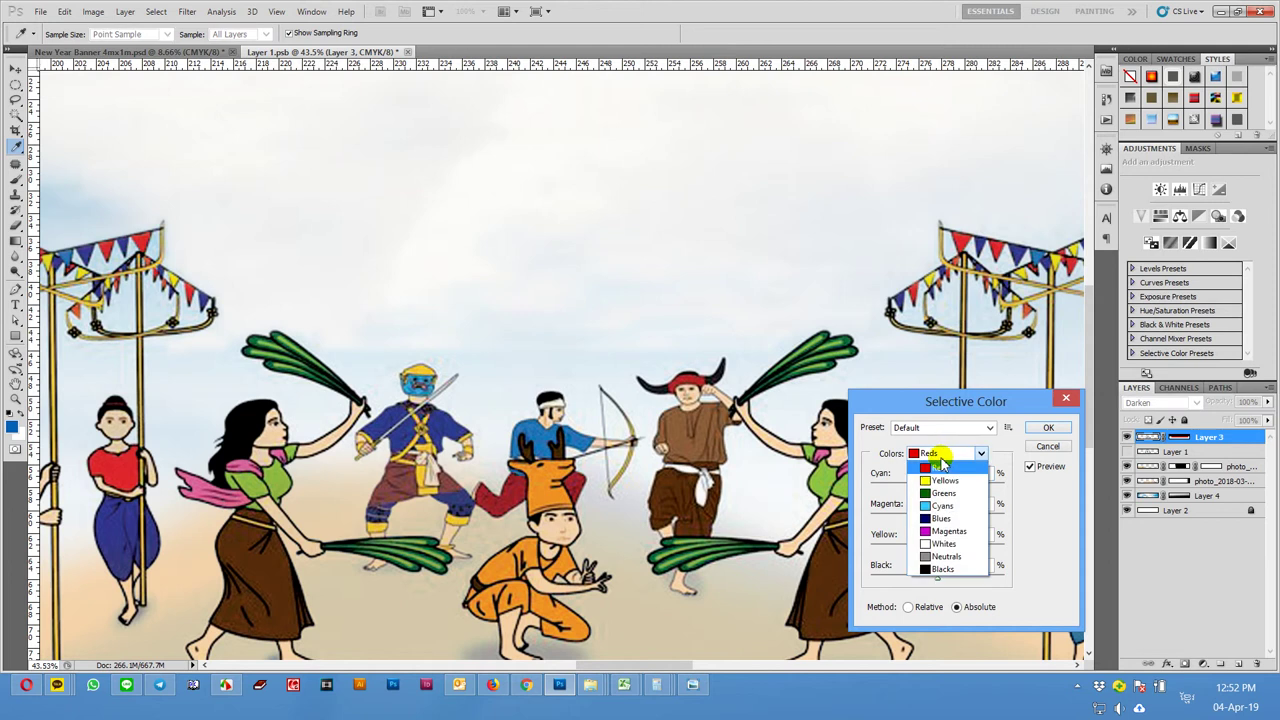
left_click(942, 505)
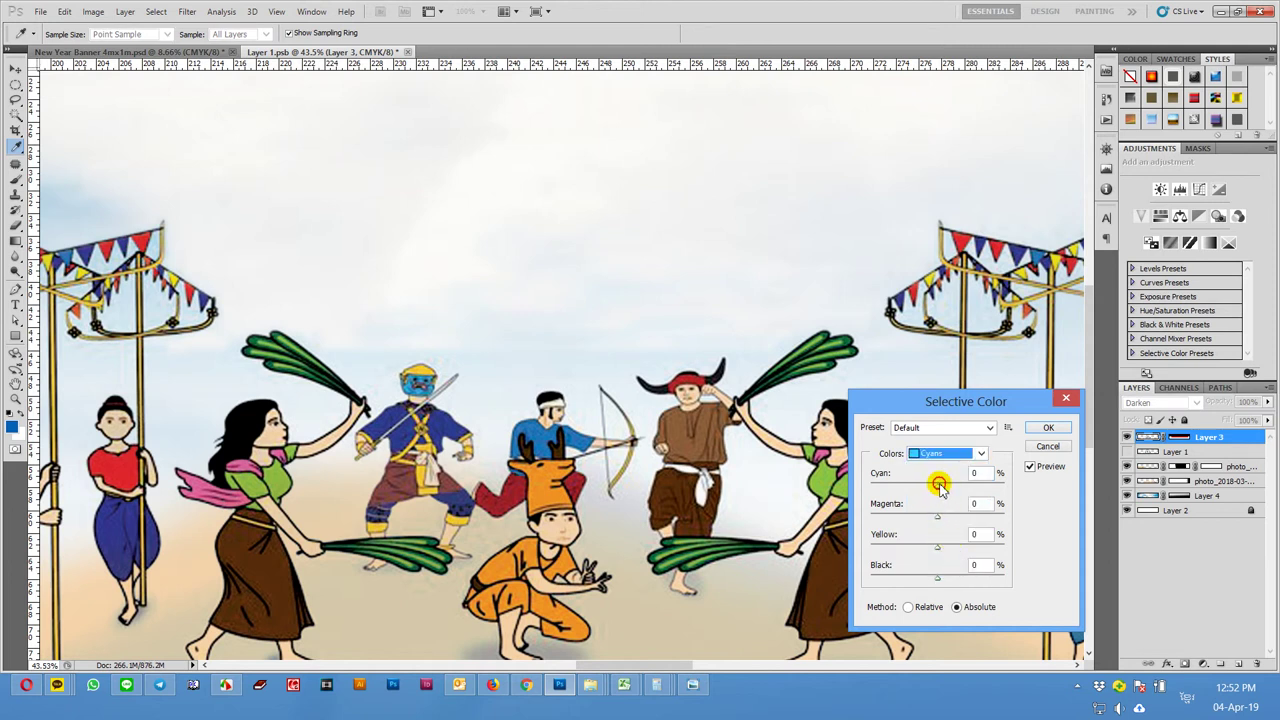
left_click_drag(940, 487, 965, 488)
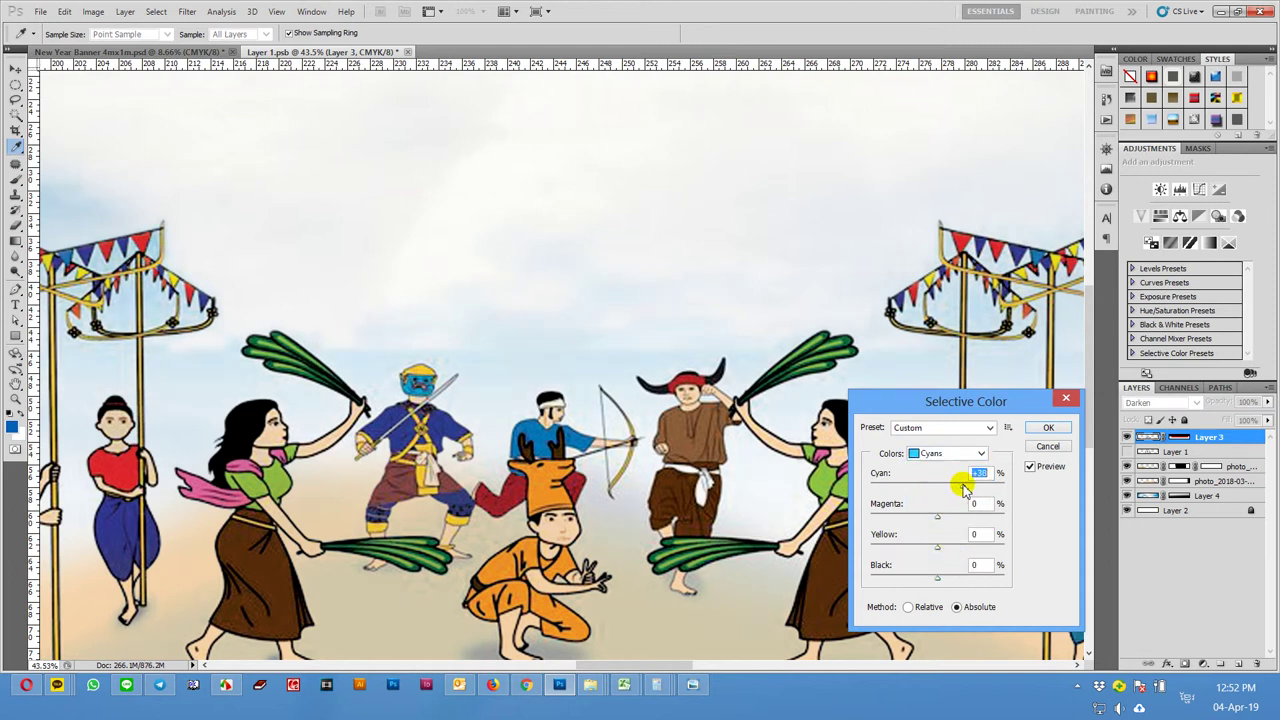
left_click(1030, 470)
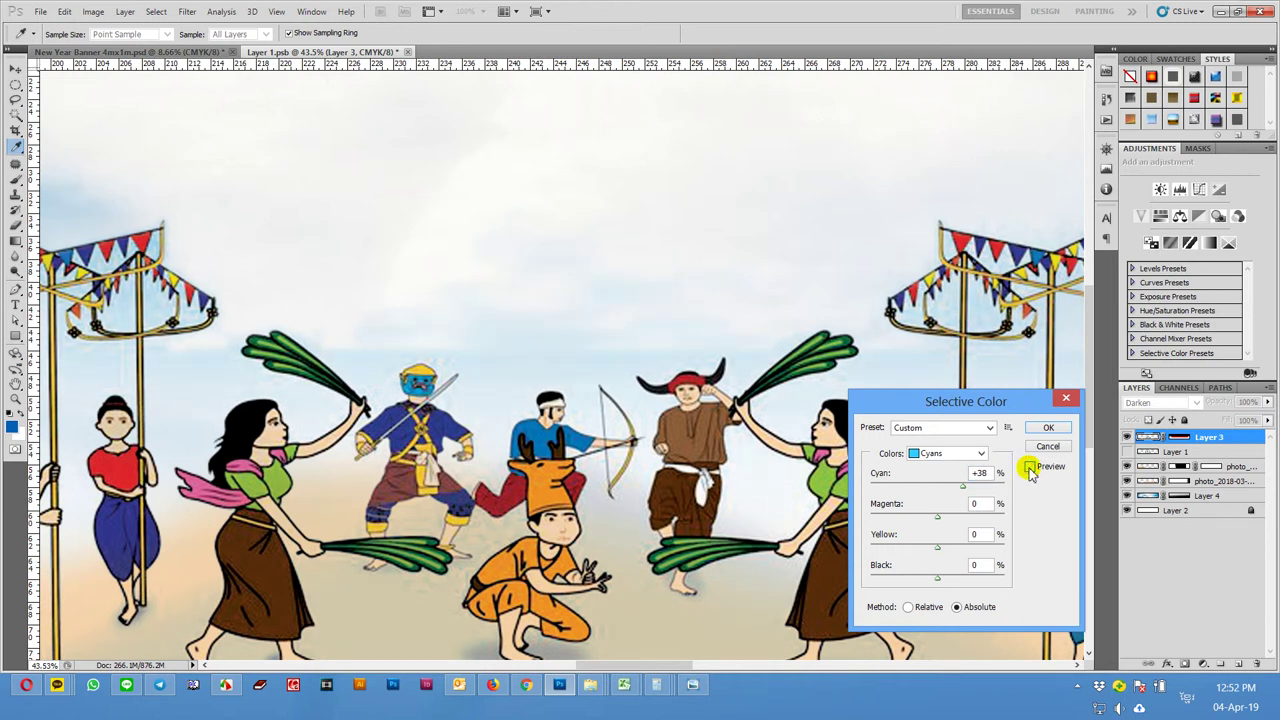
- Add +27 cyan to the Blues range, compare via Preview, and apply the correction
left_click(955, 453)
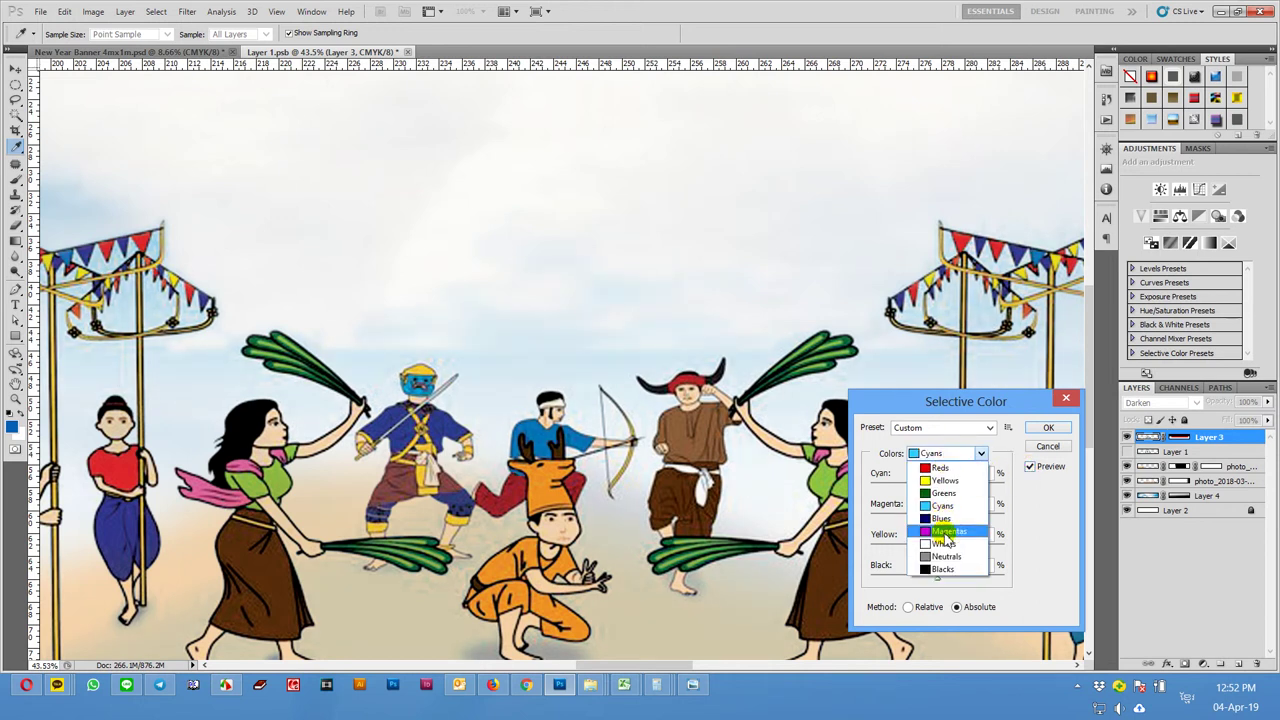
left_click(943, 505)
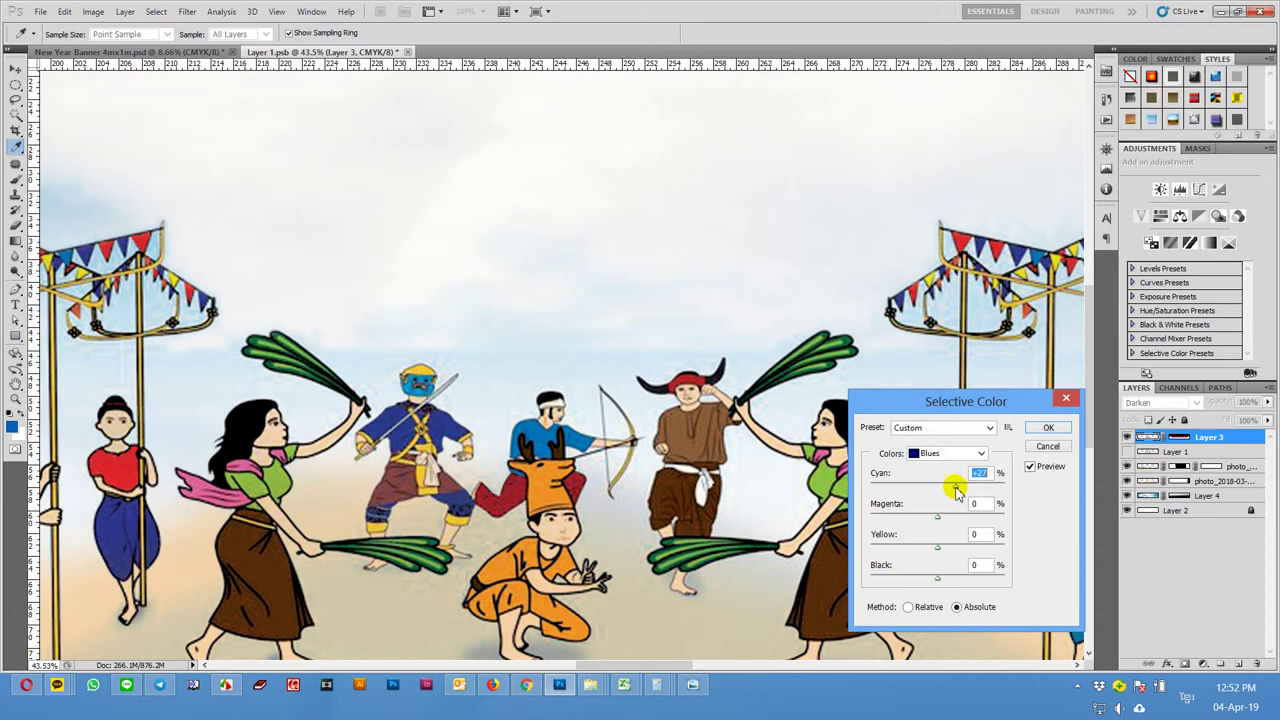
left_click(1031, 467)
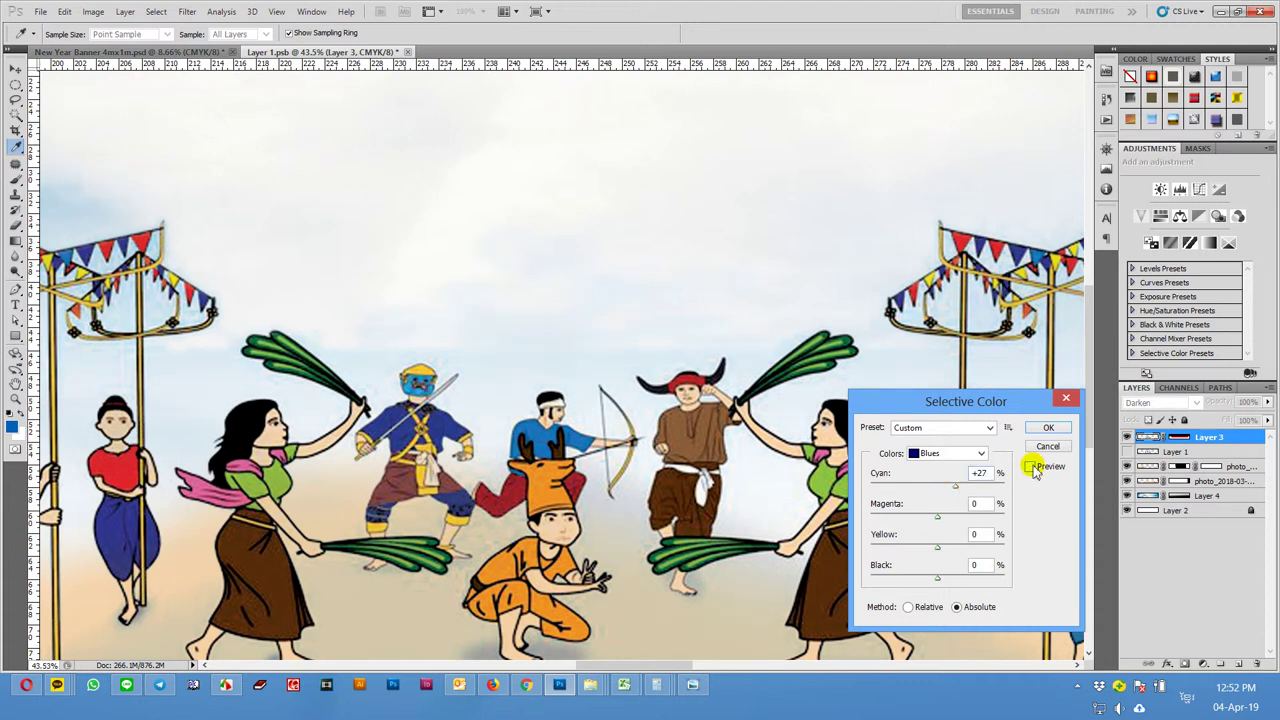
left_click(1031, 467)
left_click(1031, 467)
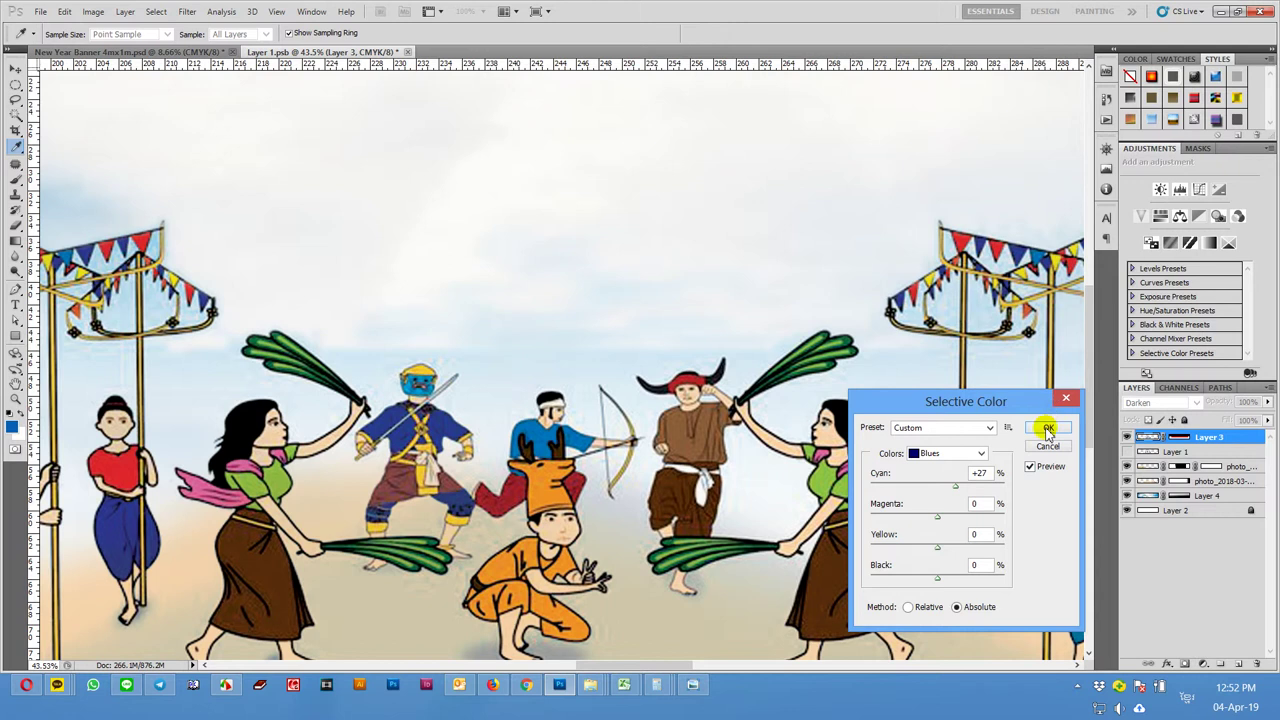
left_click(1047, 430)
key("s")
scroll(578, 422, "down", 3)
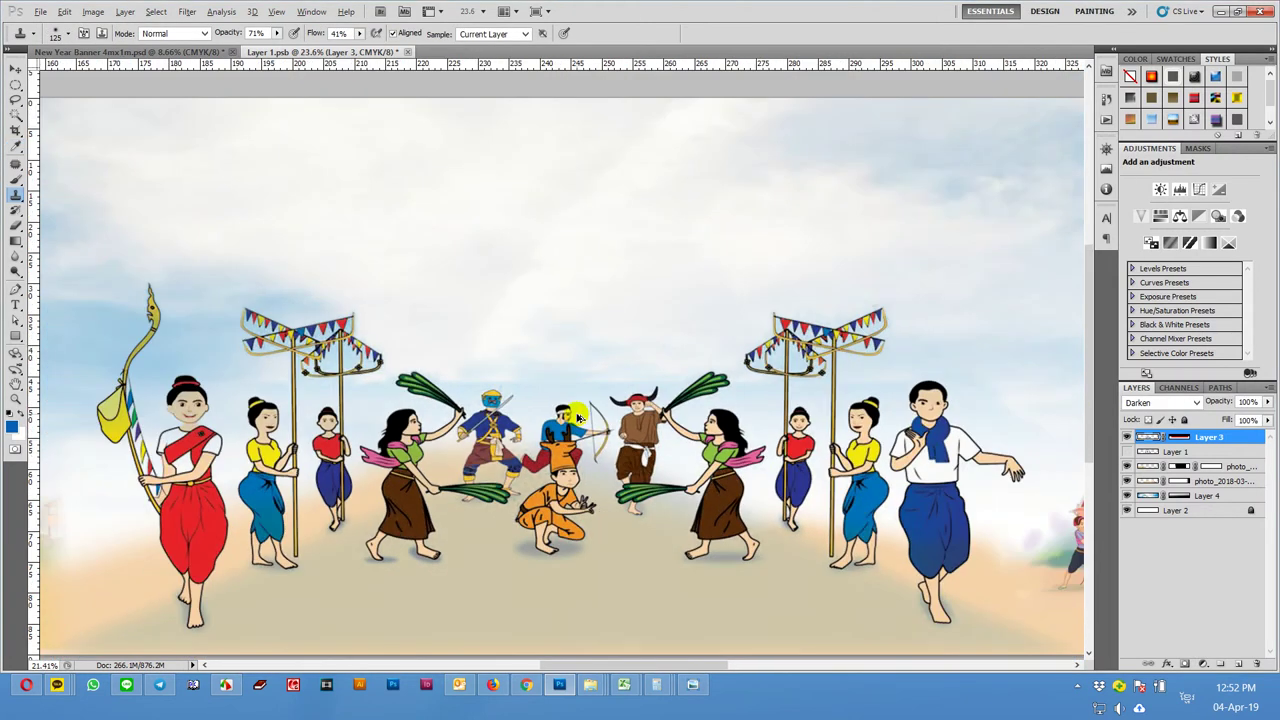
- Switch to the Move tool (V) and show the Info panel with F8
scroll(578, 418, "down", 2)
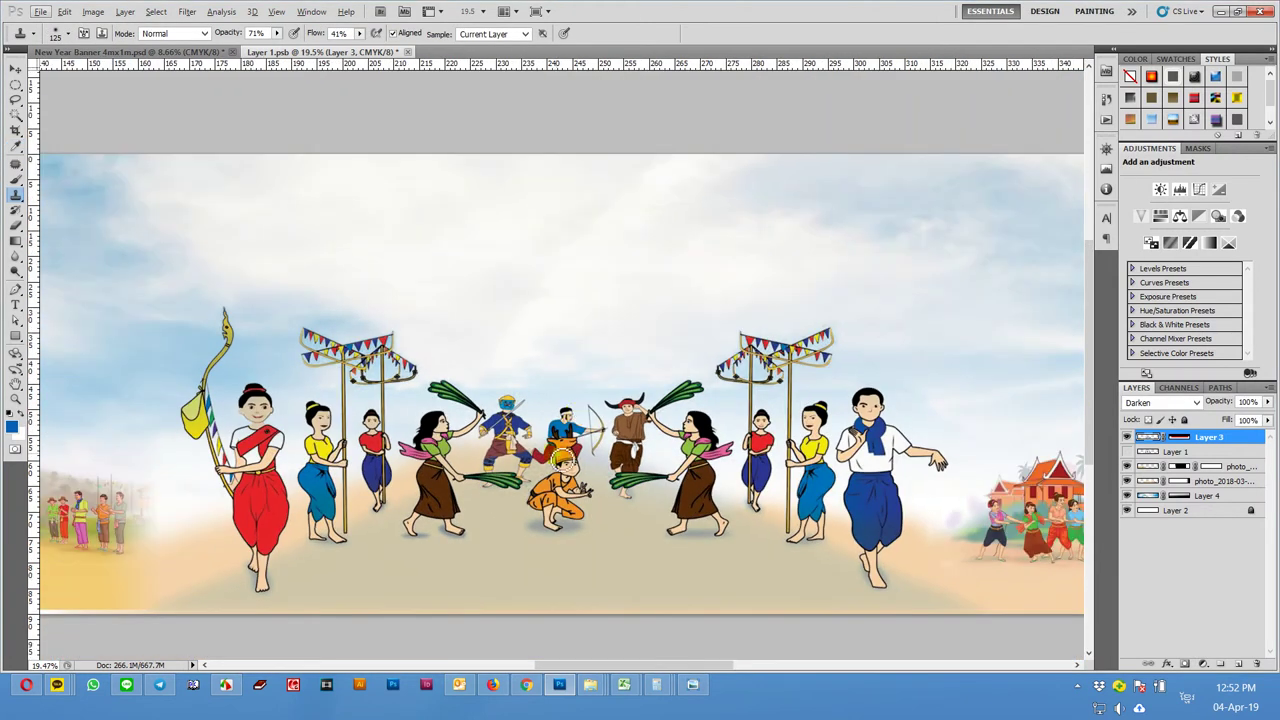
key("v")
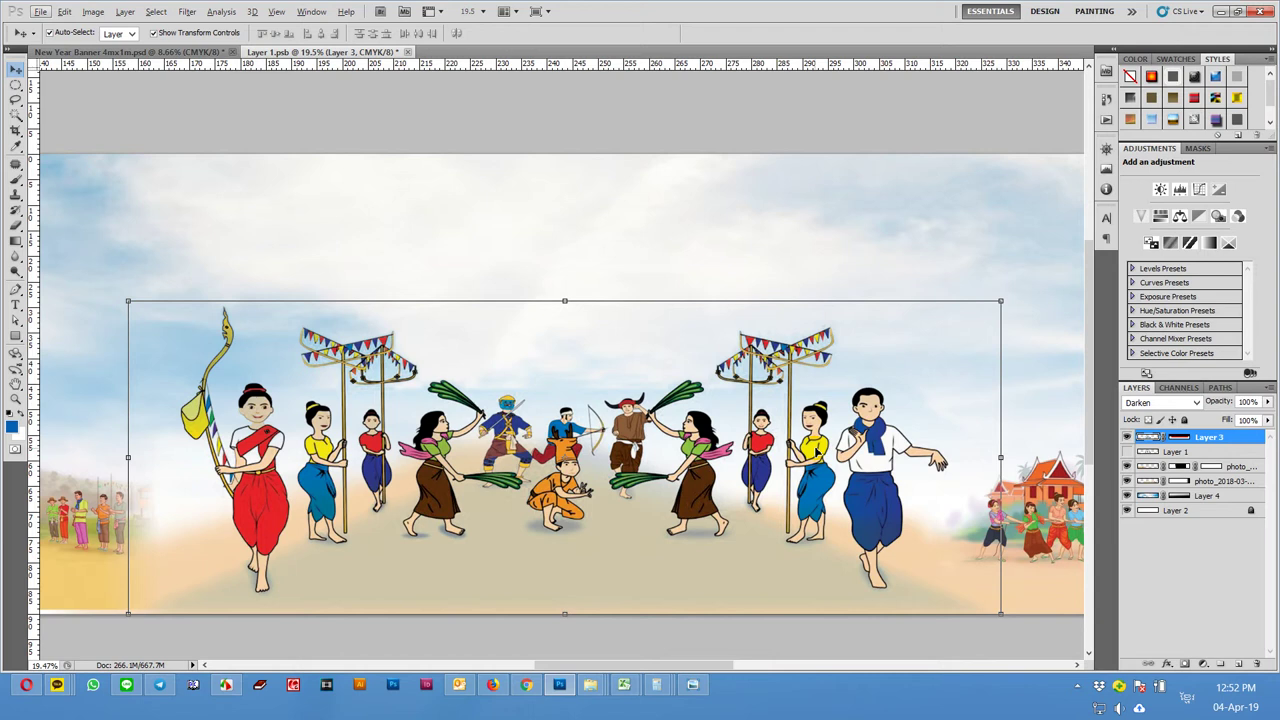
key("F8")
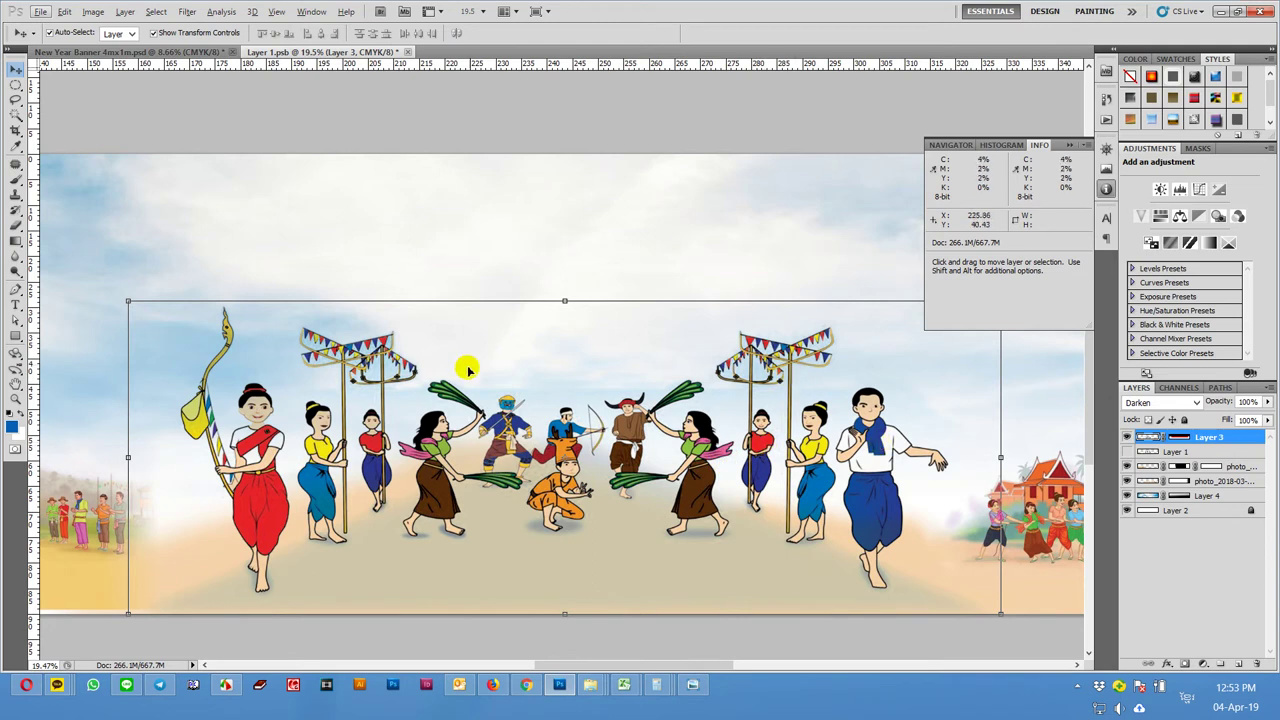
- Pan around the banner and attempt cloning, dismissing the no-layer-selected error
left_click(726, 143)
scroll(660, 300, "down", 5)
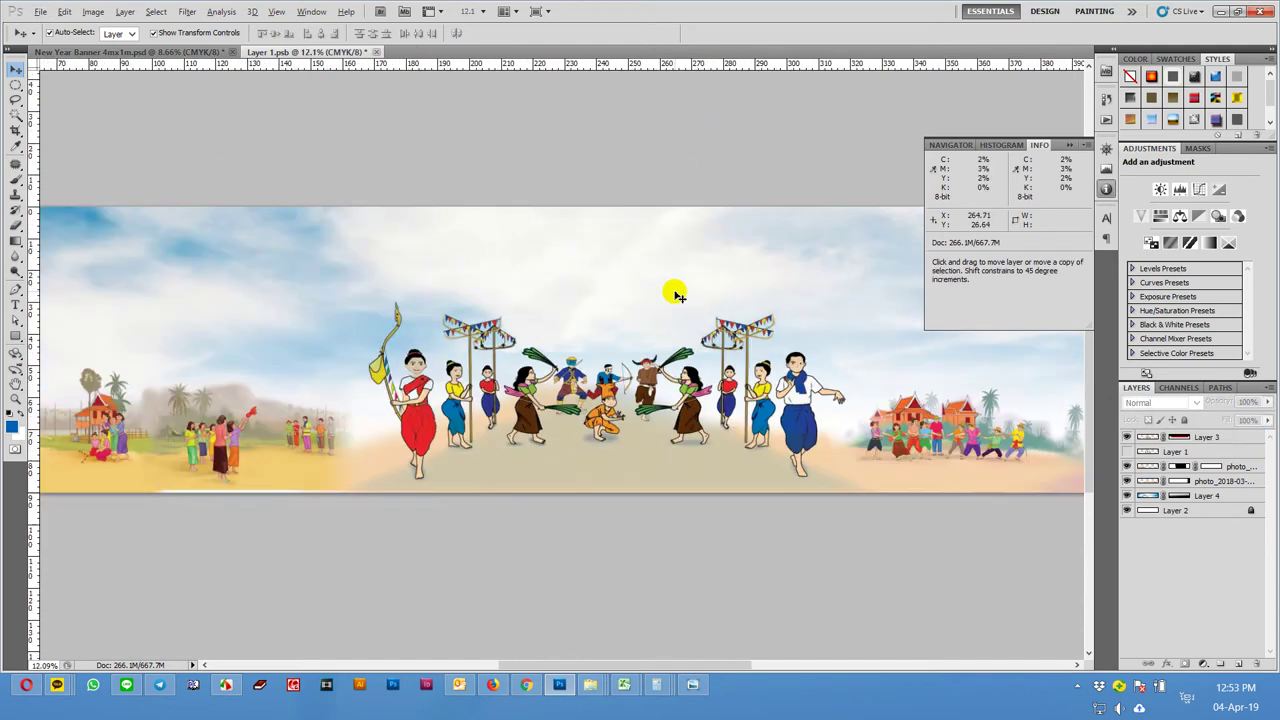
scroll(593, 325, "up", 5)
scroll(591, 330, "up", 3)
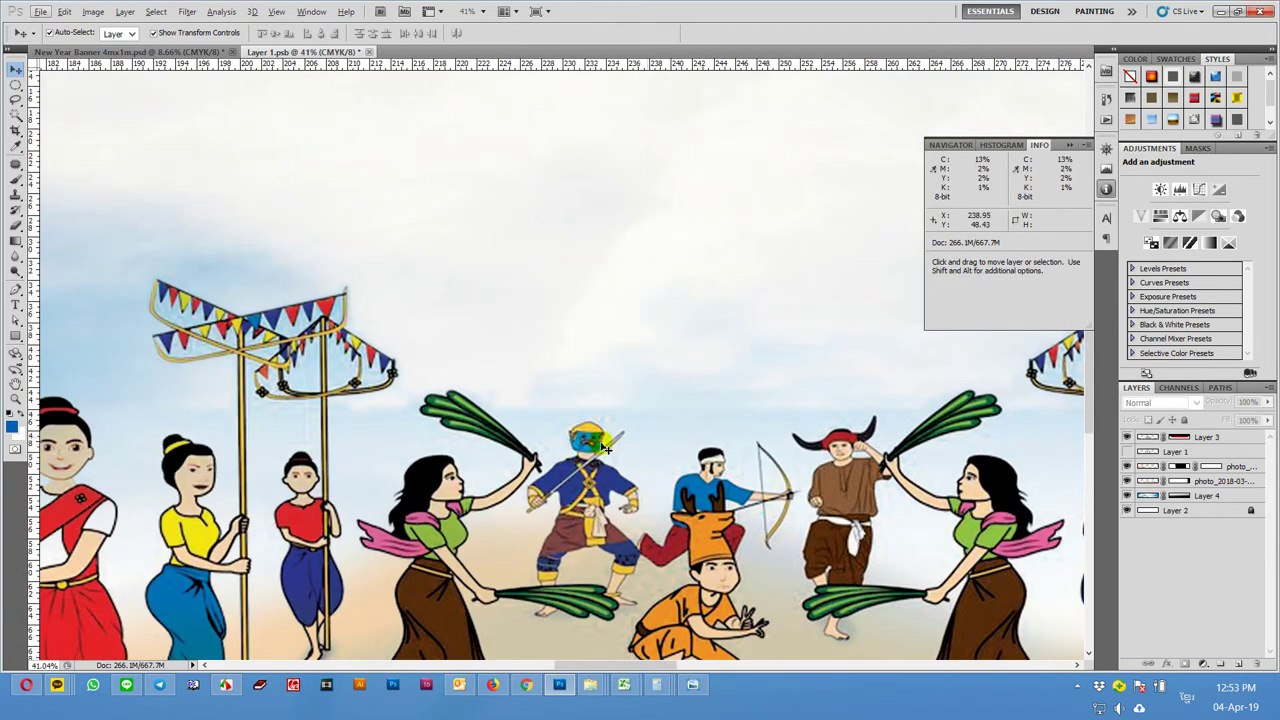
scroll(606, 414, "down", 2)
scroll(606, 414, "down", 2)
scroll(606, 414, "down", 2)
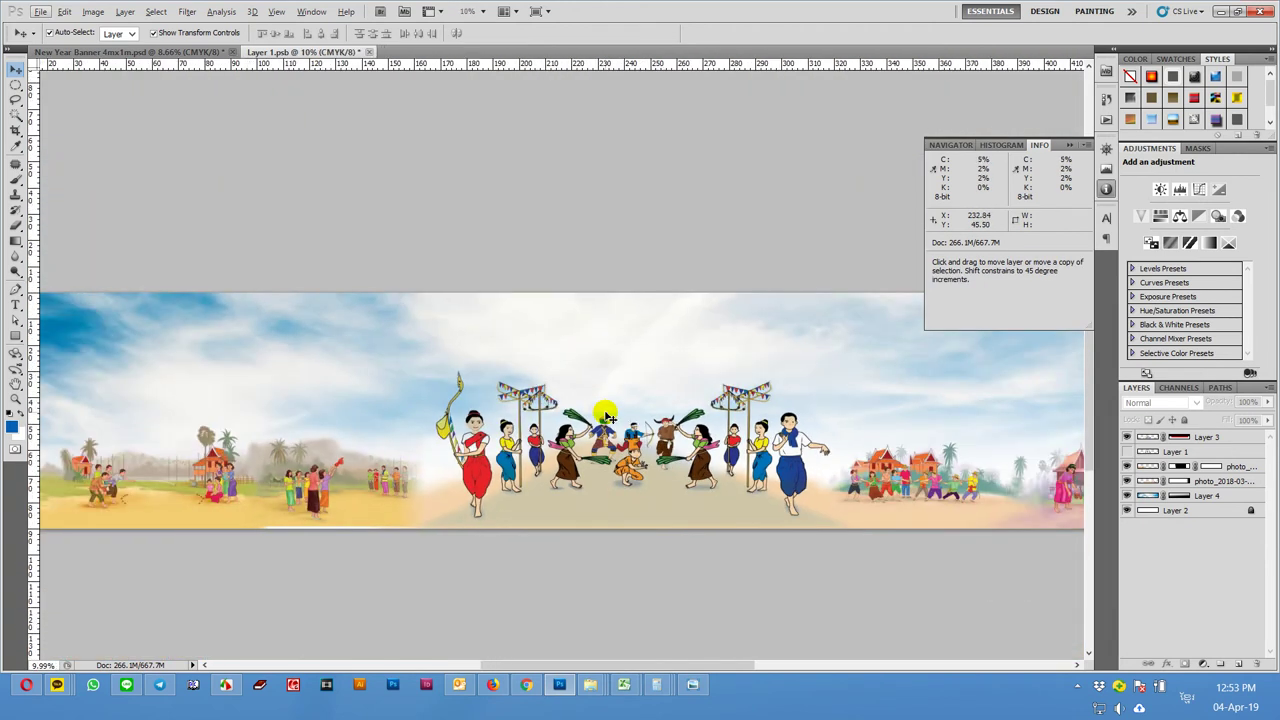
left_click_drag(342, 547, 466, 543)
key("s")
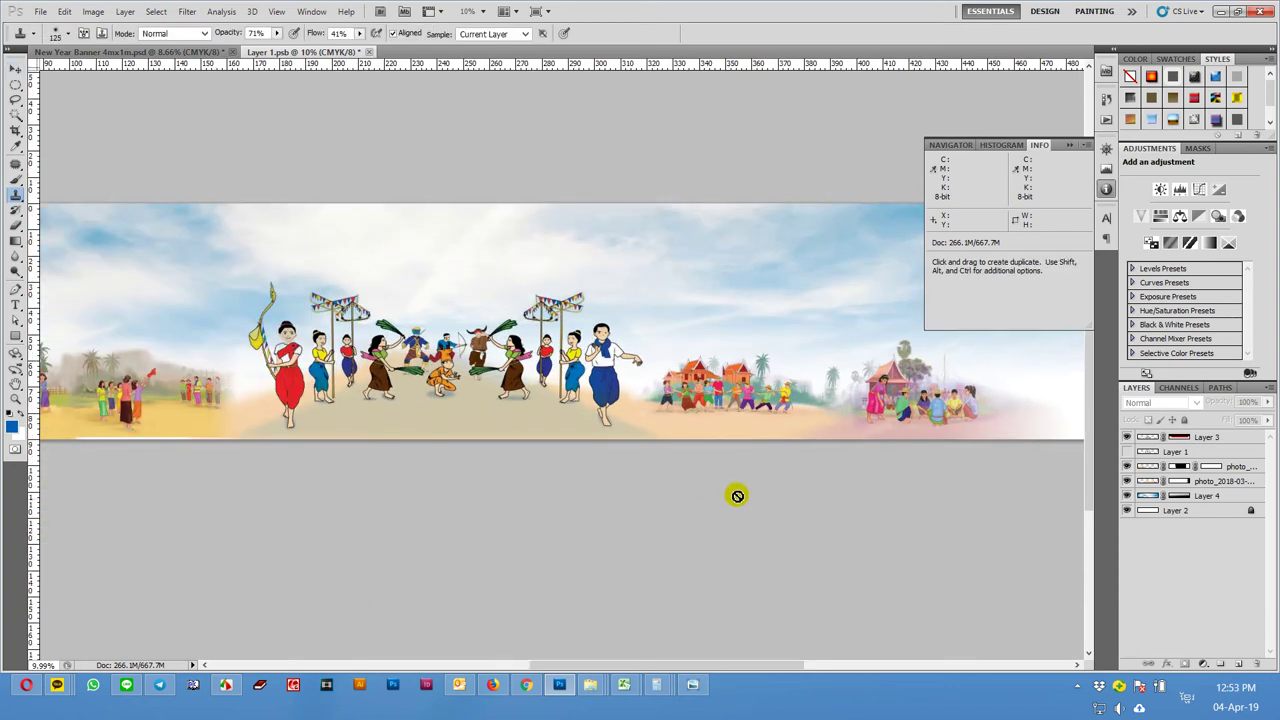
left_click(906, 412)
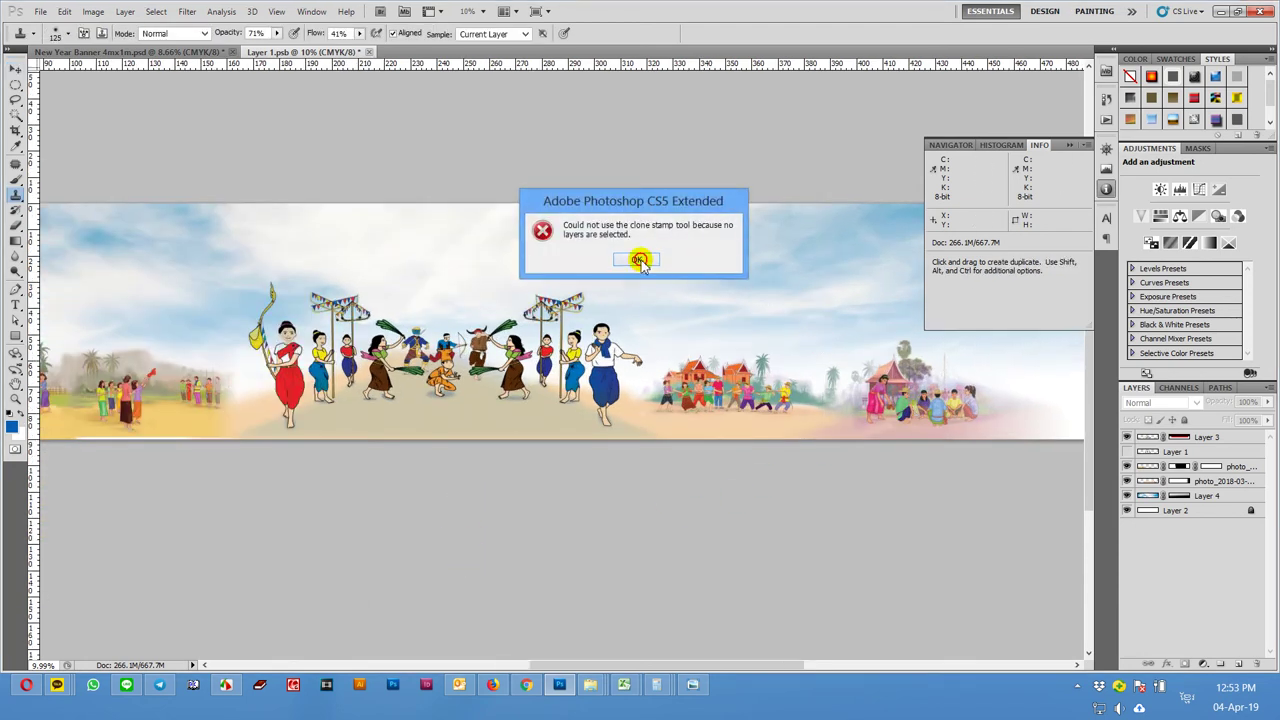
left_click(637, 260)
key("v")
- Compare the village photo layers' visibility, then select the left photo and open Image adjustments
left_click(886, 371)
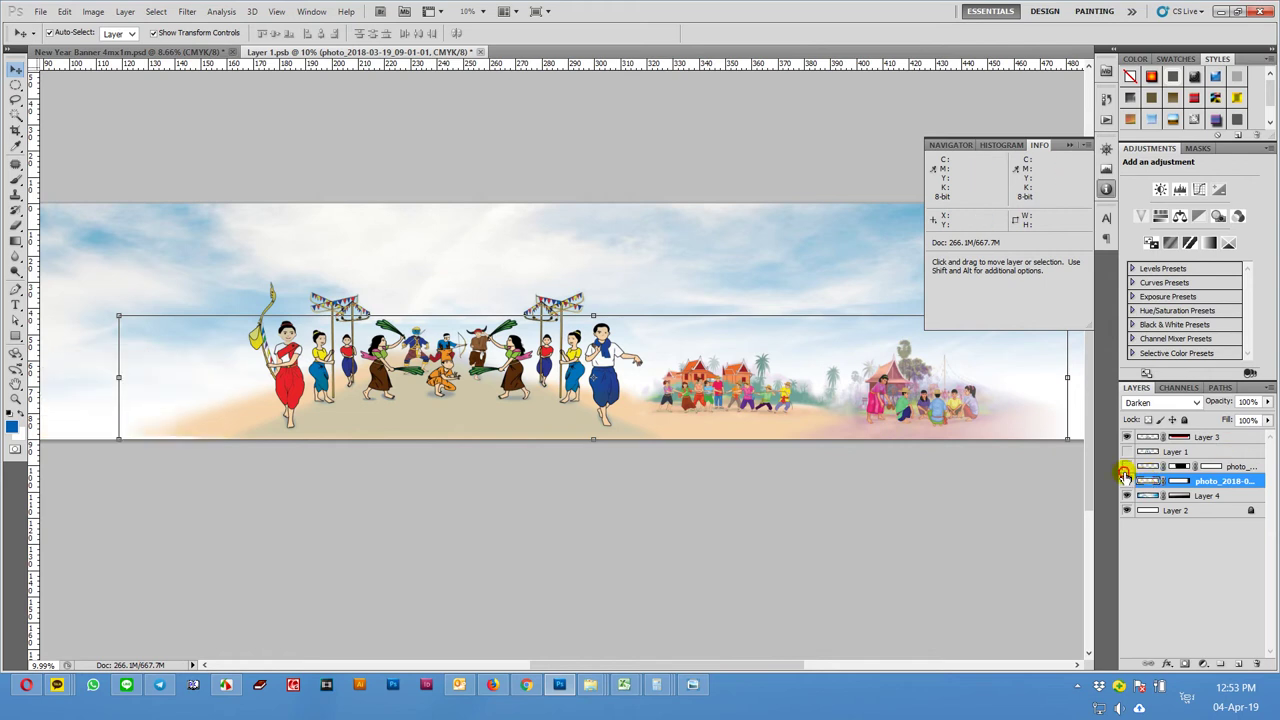
left_click_drag(334, 551, 617, 550)
left_click(617, 550)
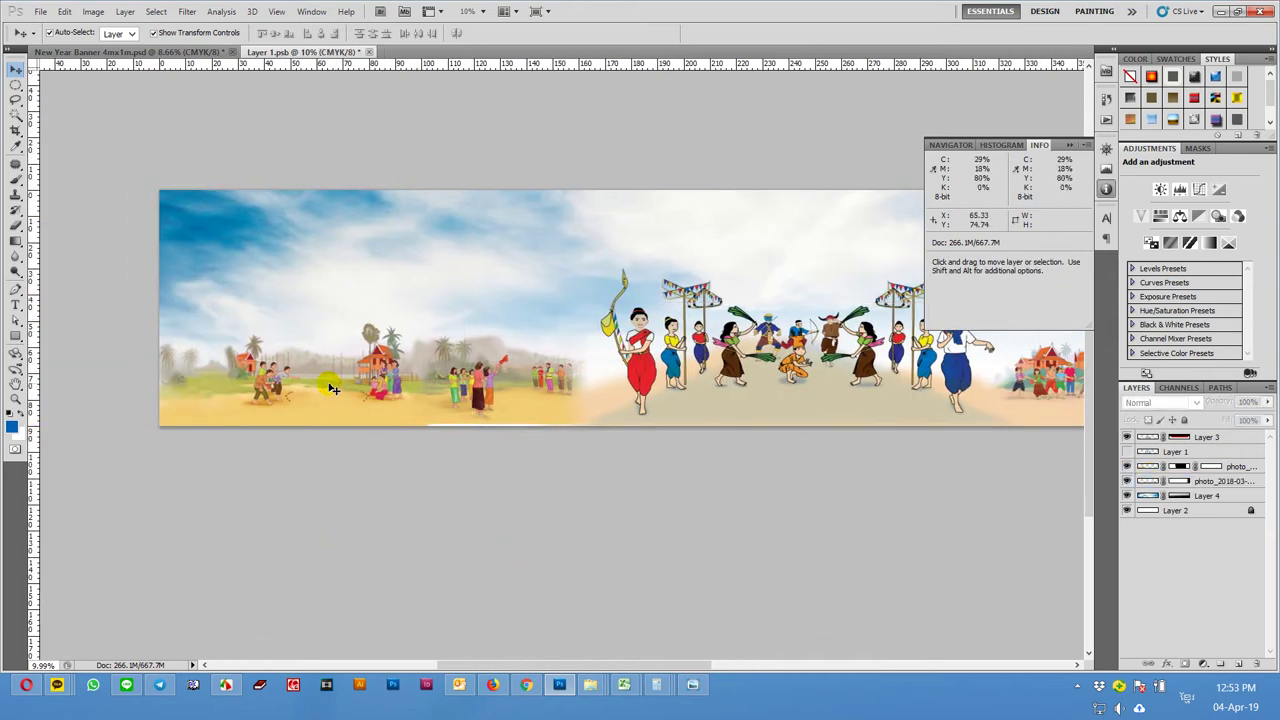
left_click(1127, 481)
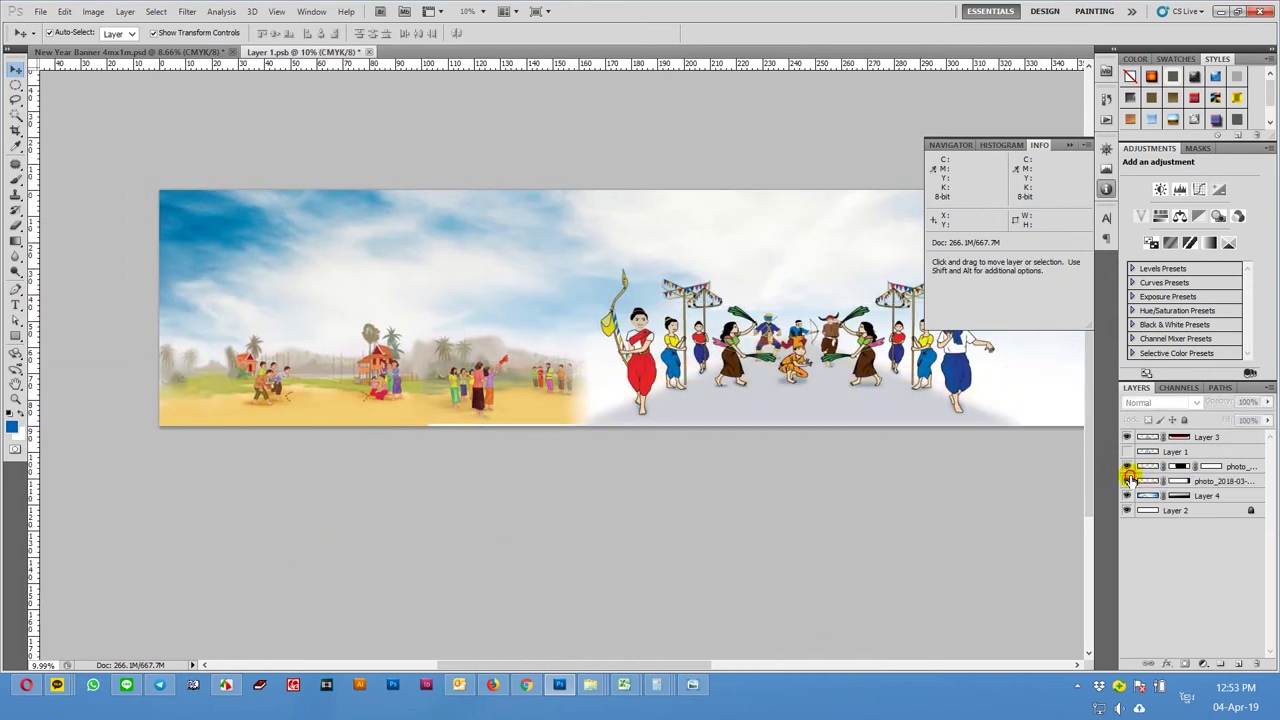
left_click(1128, 481)
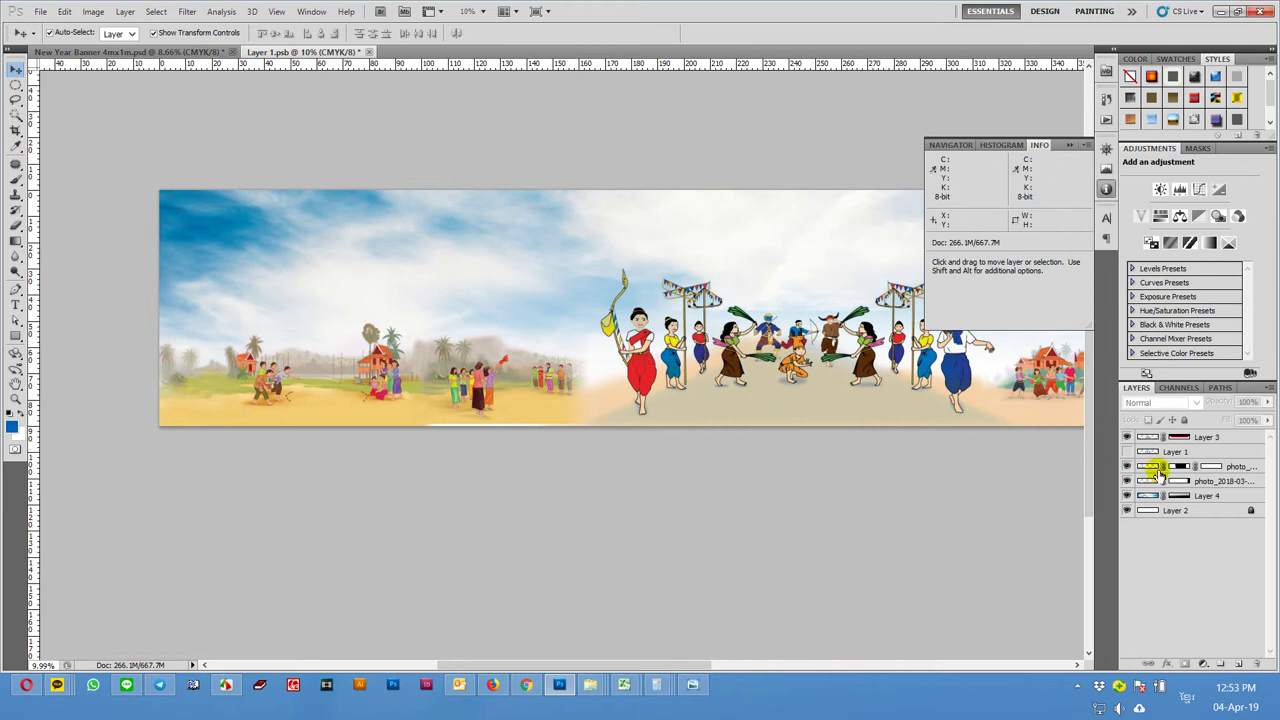
left_click(1127, 466)
left_click(1150, 467)
left_click(94, 11)
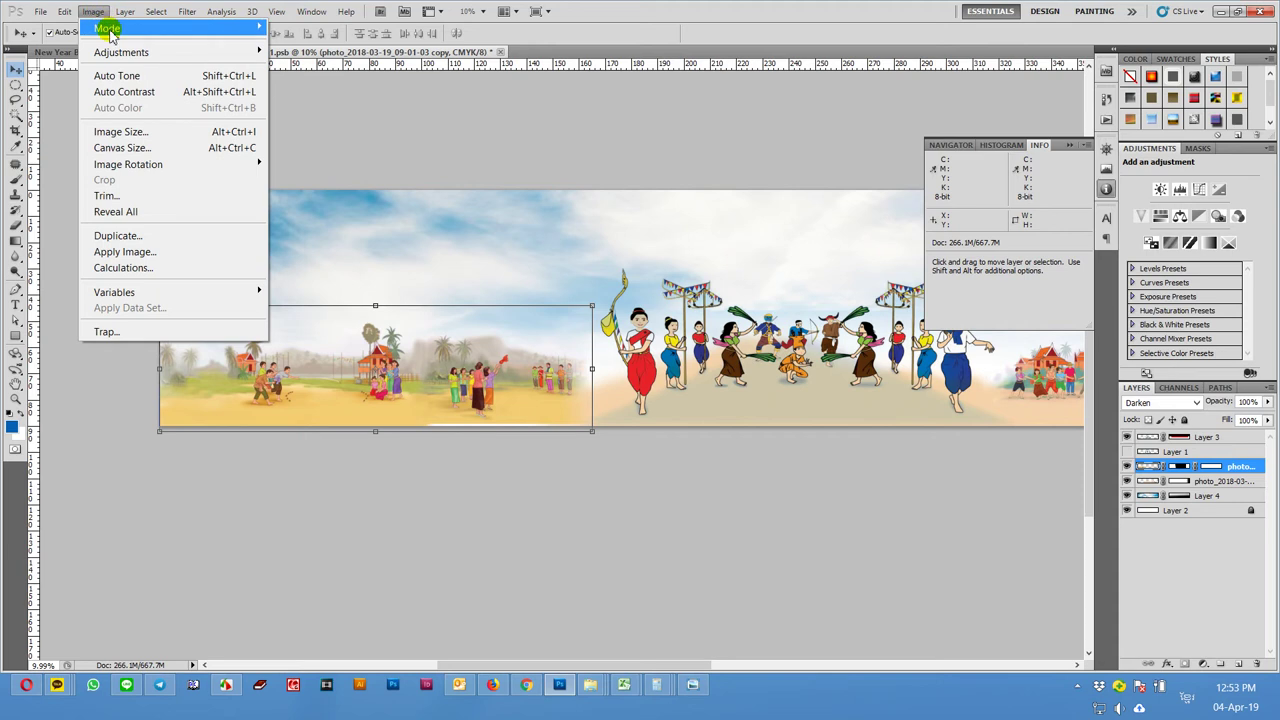
mouse_move(121, 52)
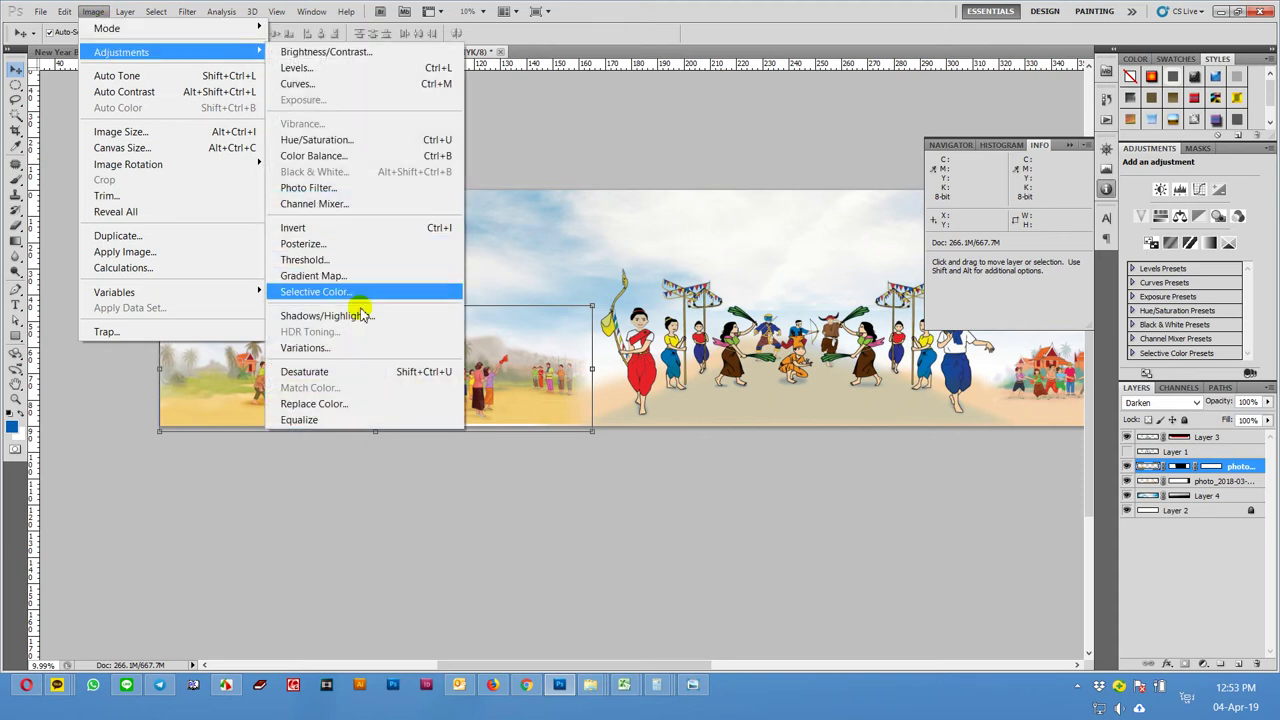
- Apply Selective Color to the left village photo, raising Blacks to +28% (Absolute)
left_click(338, 292)
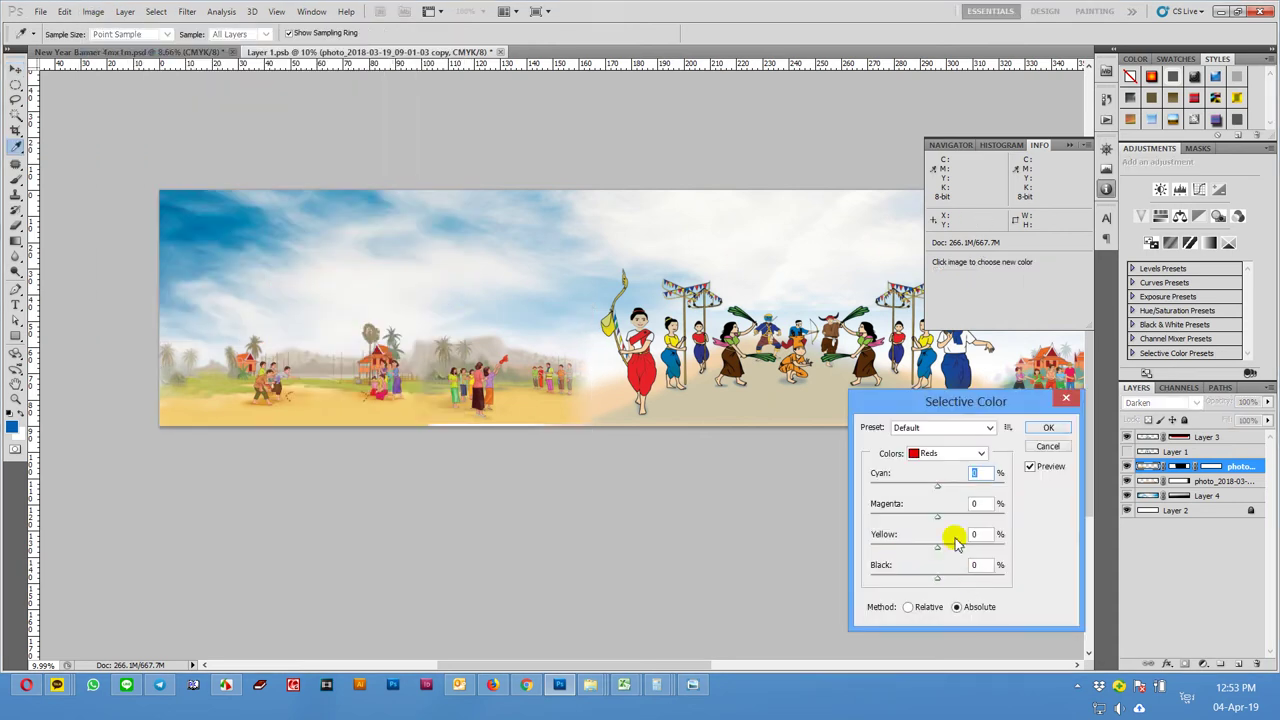
left_click(935, 453)
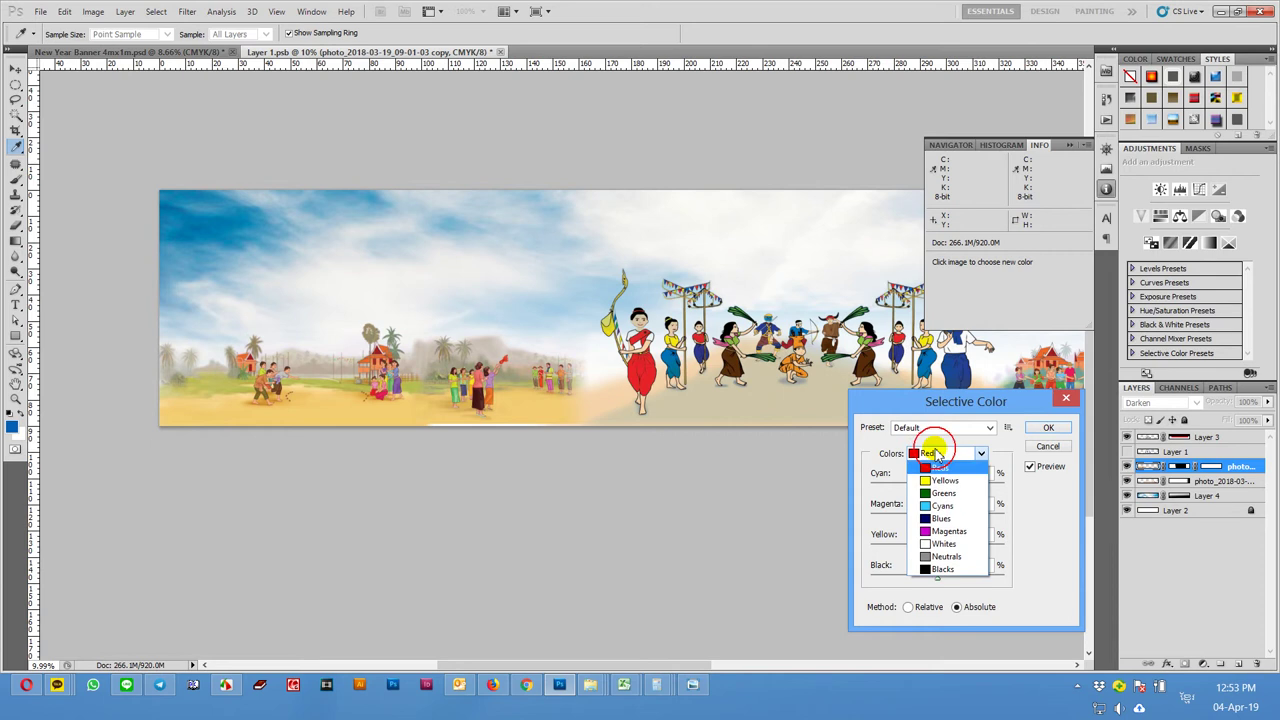
left_click(942, 568)
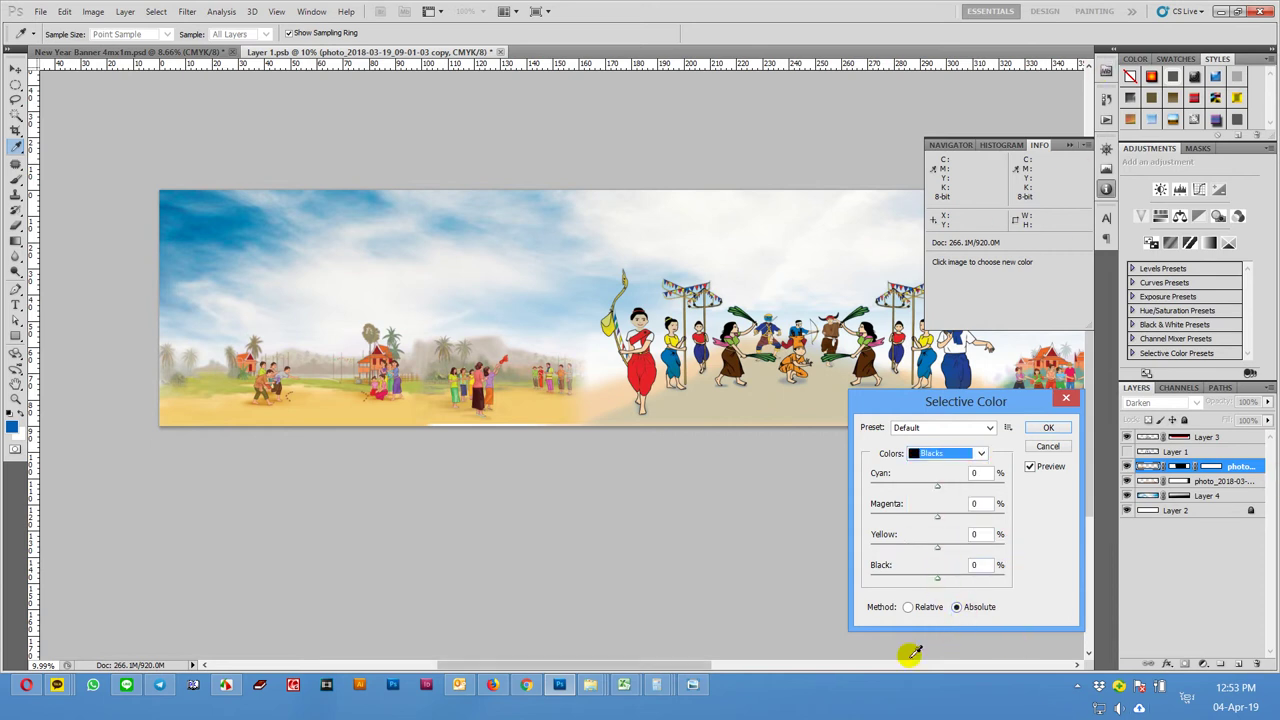
left_click_drag(940, 578, 950, 582)
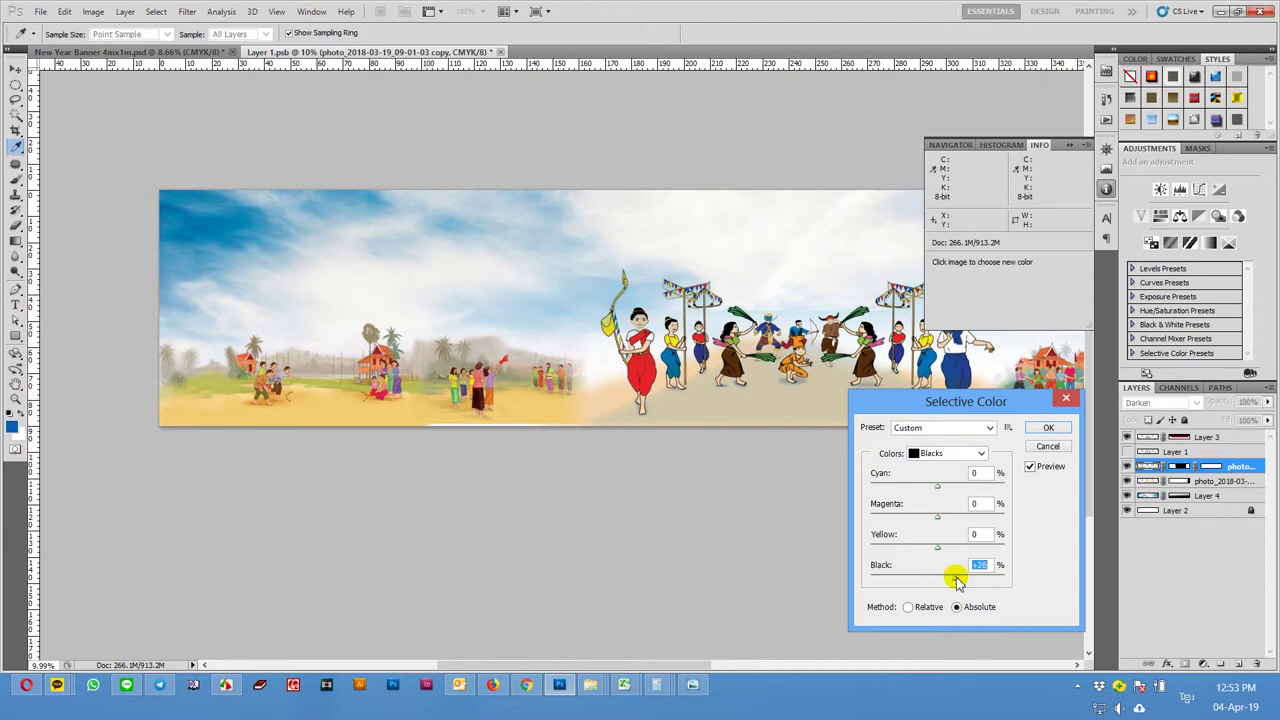
left_click(1040, 428)
key("v")
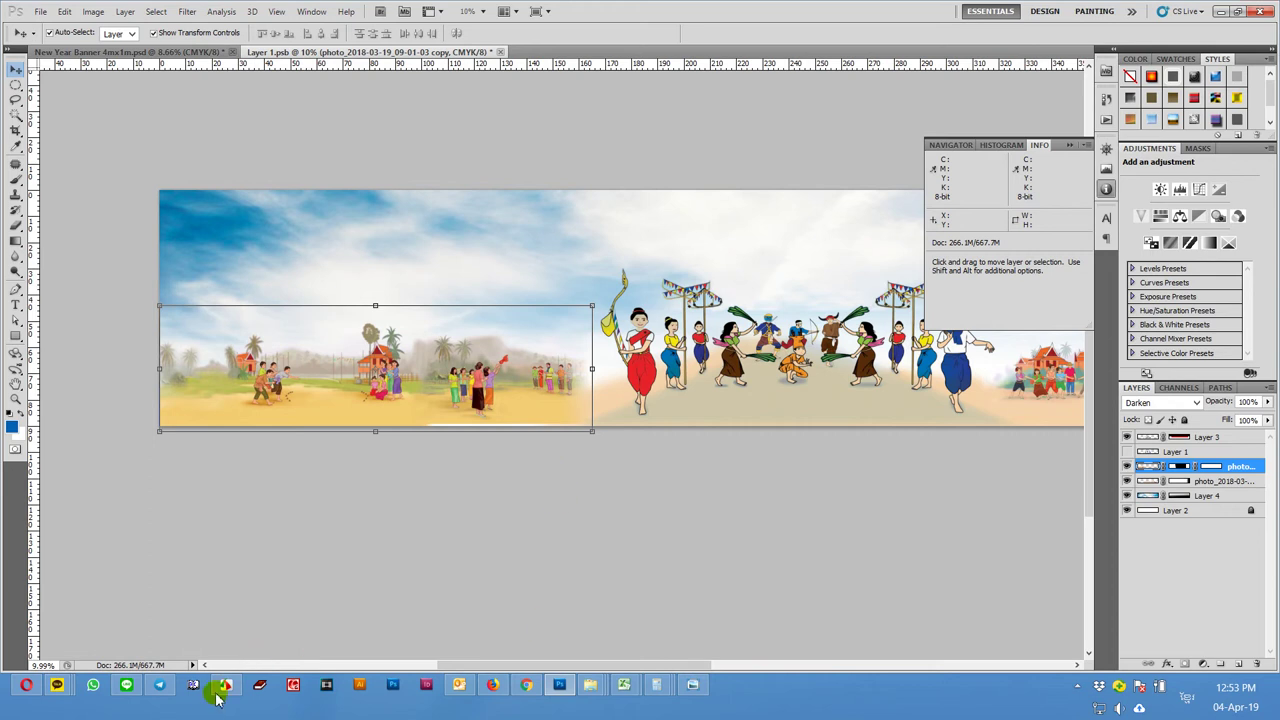
left_click(294, 685)
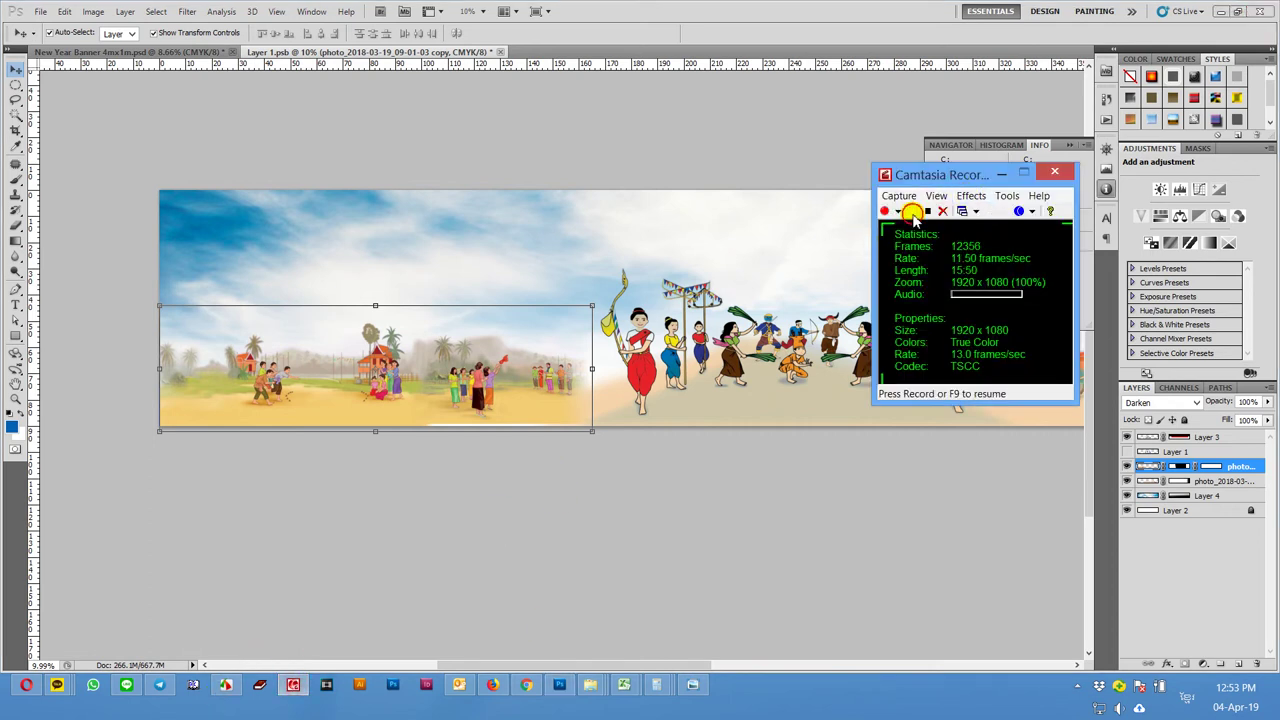
left_click(908, 210)
- Hide and re-show the left village photo to compare, leaving its layer selected
scroll(346, 457, "up", 3)
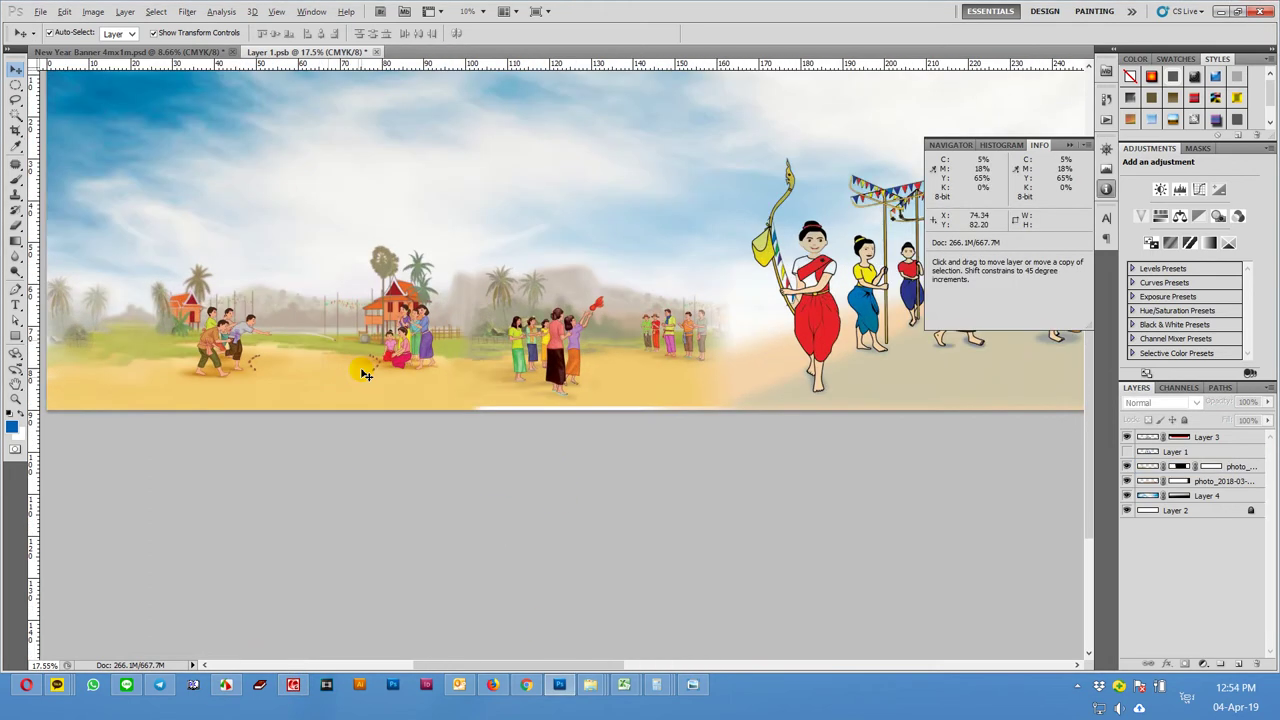
left_click(1128, 467)
left_click(1152, 466)
- Apply a Curves adjustment raising input 58 to output 71, checking with Preview
left_click(93, 11)
mouse_move(122, 52)
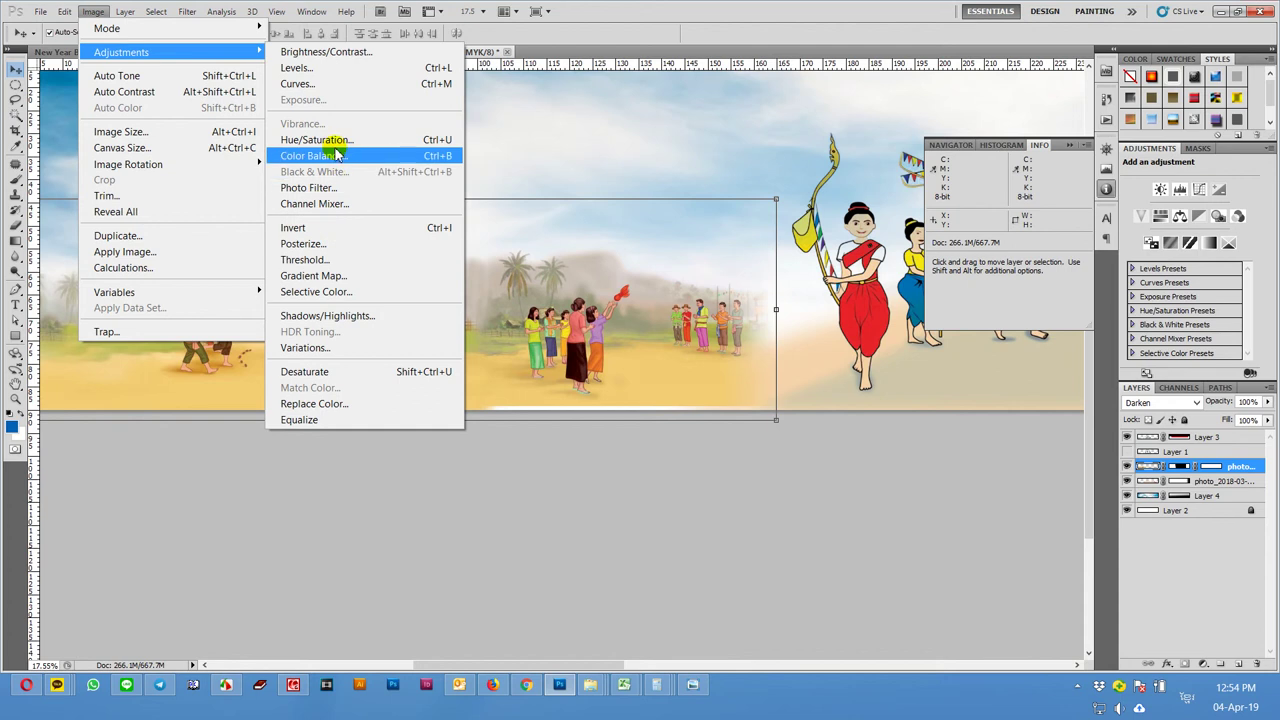
left_click(322, 82)
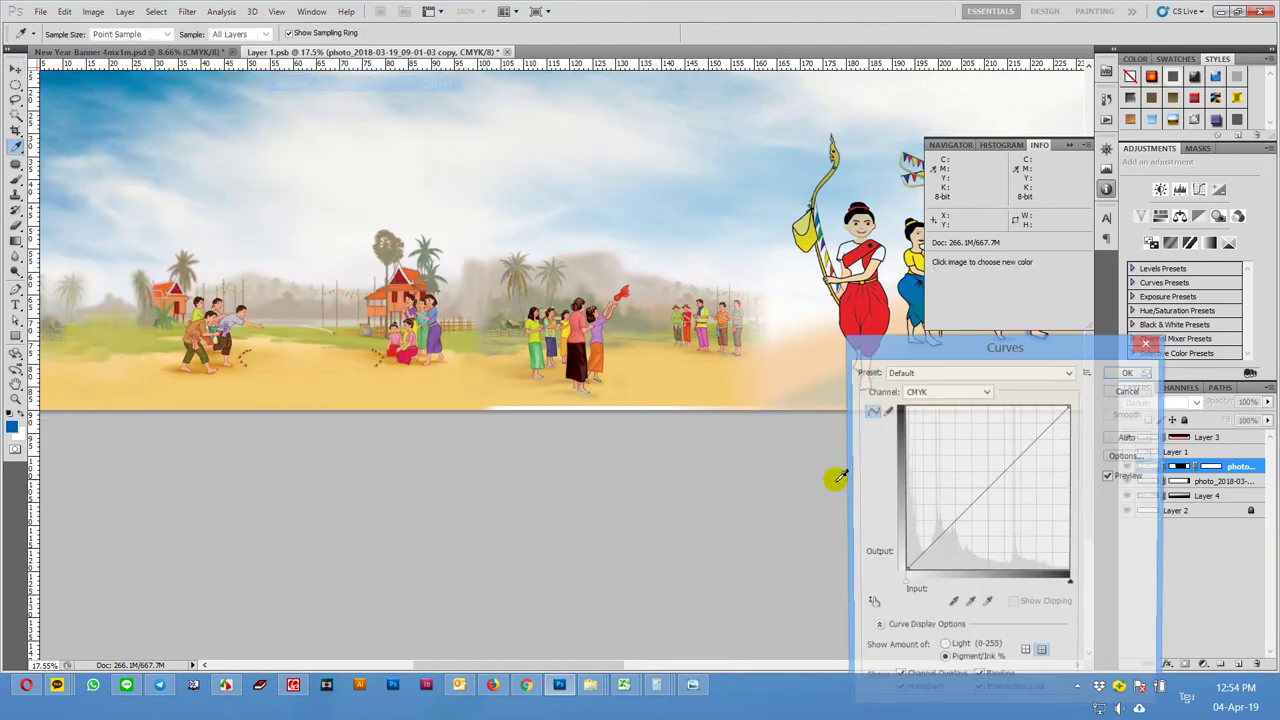
left_click(949, 529)
left_click_drag(1004, 468, 1004, 461)
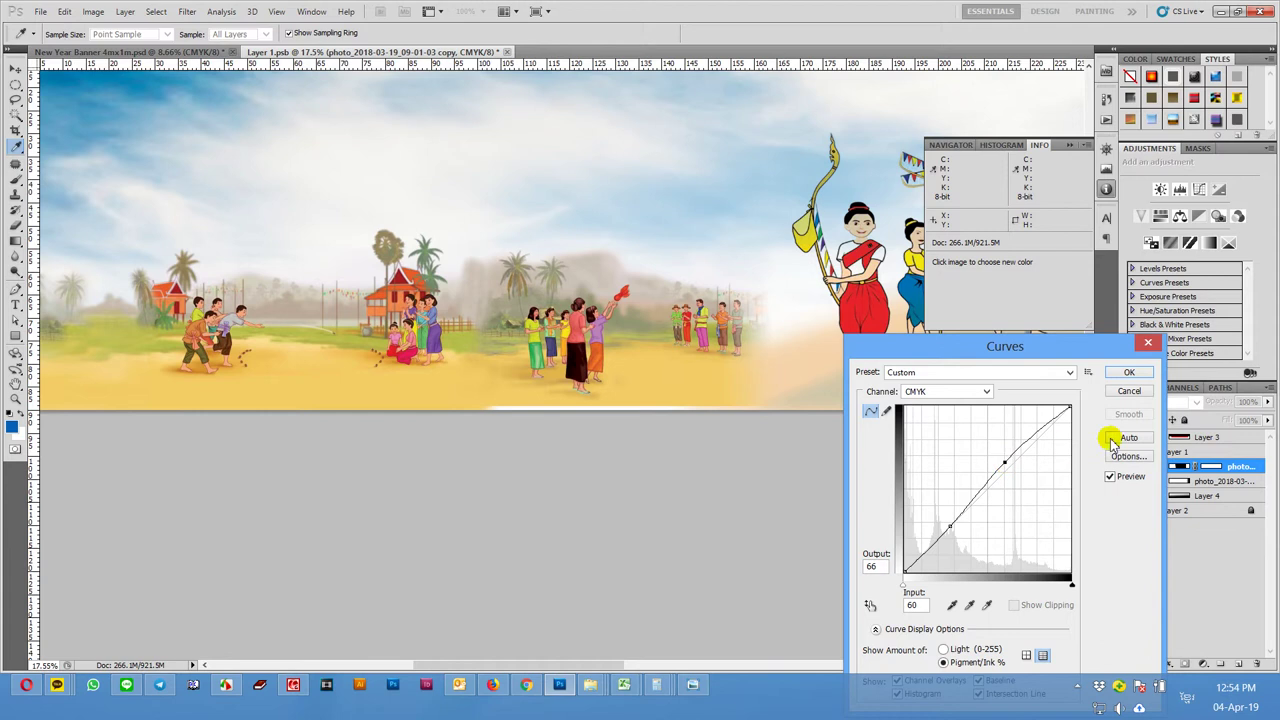
left_click(1113, 478)
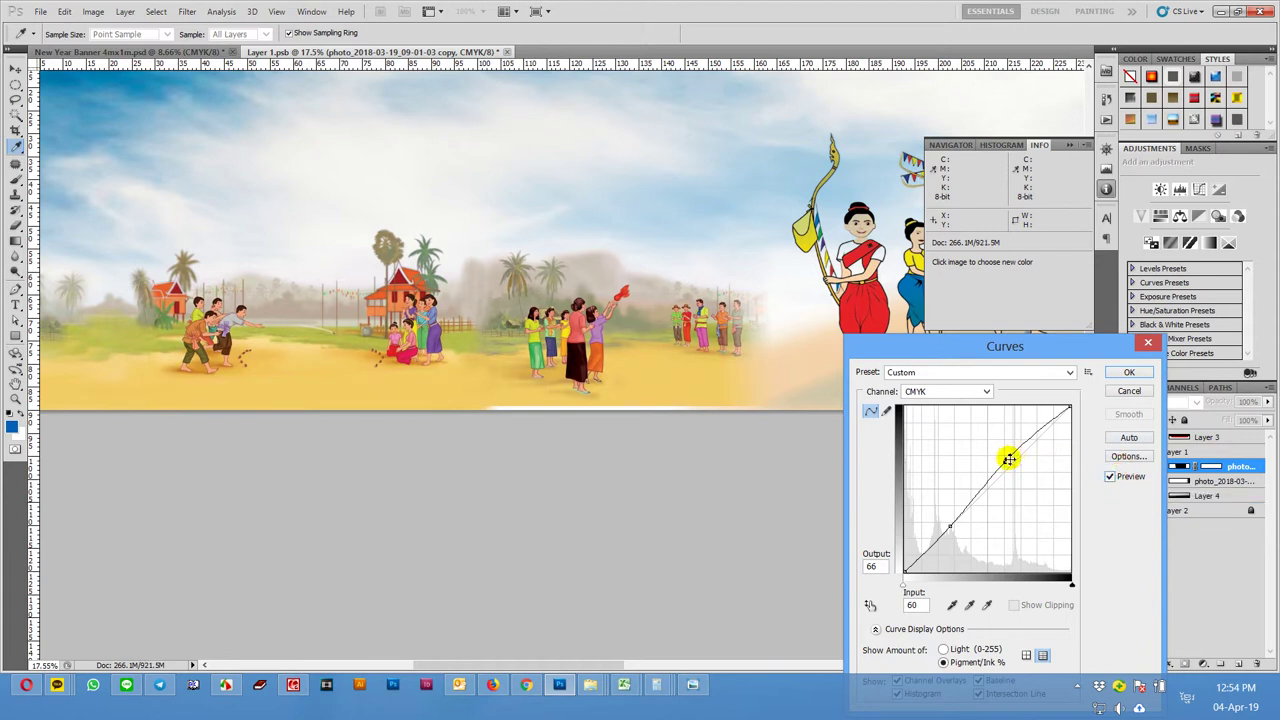
left_click_drag(1009, 459, 1002, 452)
left_click(1110, 476)
left_click(1110, 476)
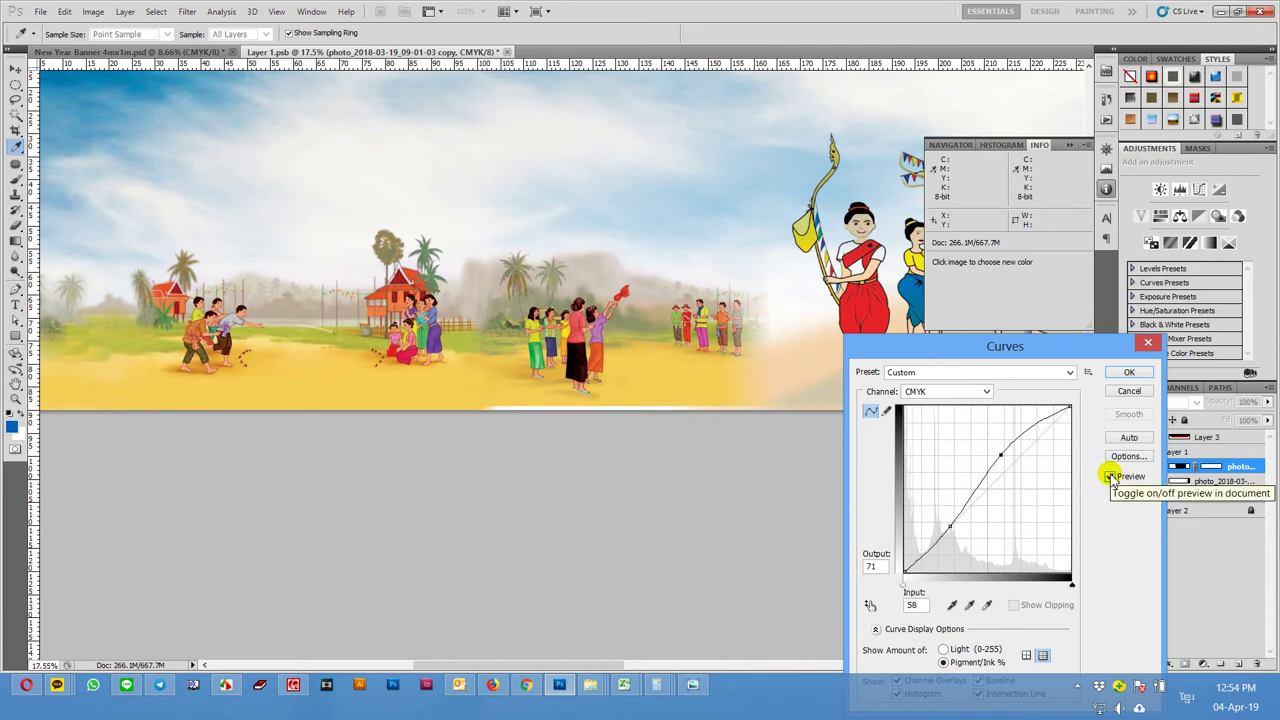
left_click(1128, 372)
key("v")
key("ctrl+0")
- Apply the last custom curve to the right village photo, comparing with Preview
left_click(893, 470)
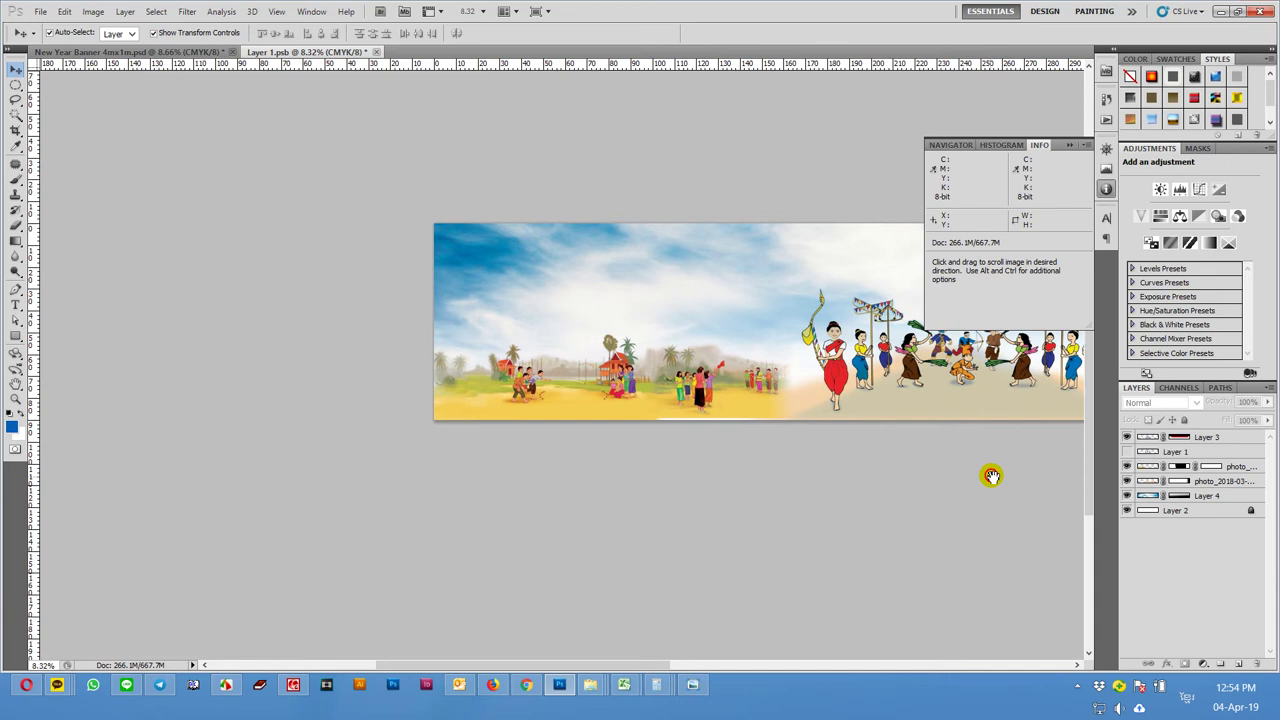
left_click_drag(988, 477, 503, 477)
left_click(872, 382)
scroll(872, 382, "up", 5)
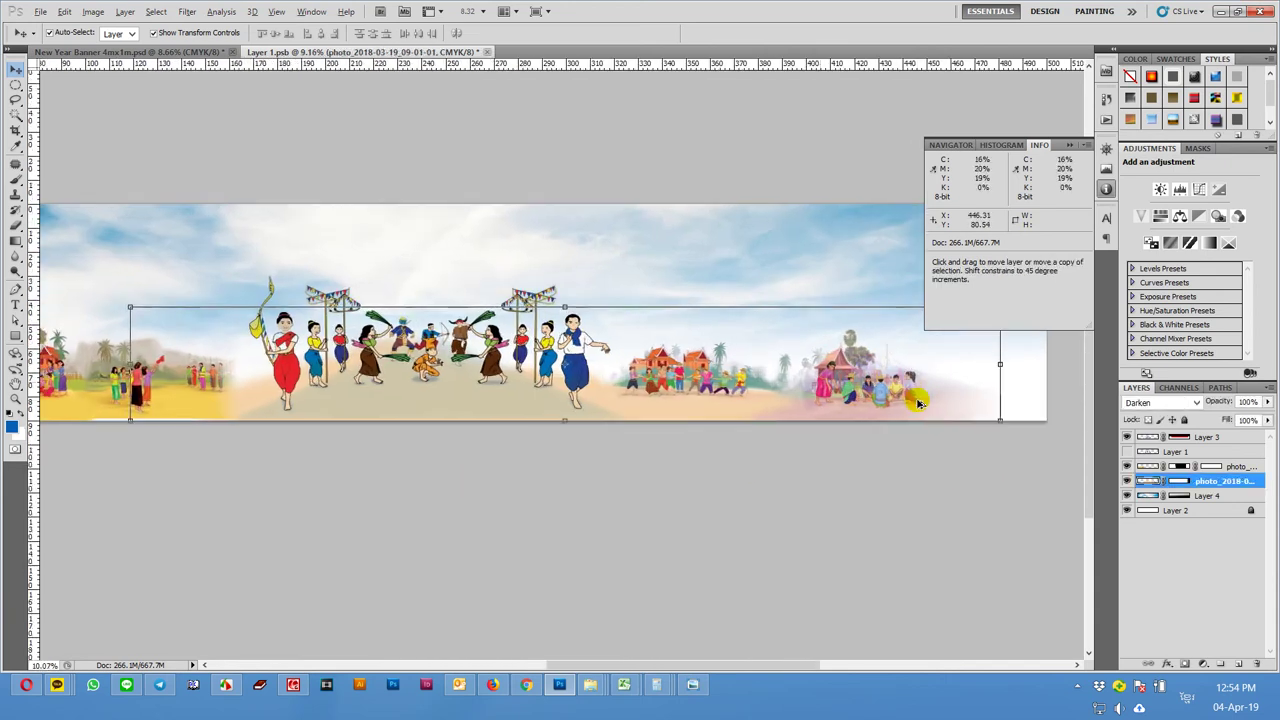
left_click(1128, 481)
key("ctrl+m")
mouse_move(986, 348)
left_mouse_down()
mouse_move(716, 410)
mouse_move(249, 279)
left_mouse_up()
left_click(369, 406)
left_click(369, 406)
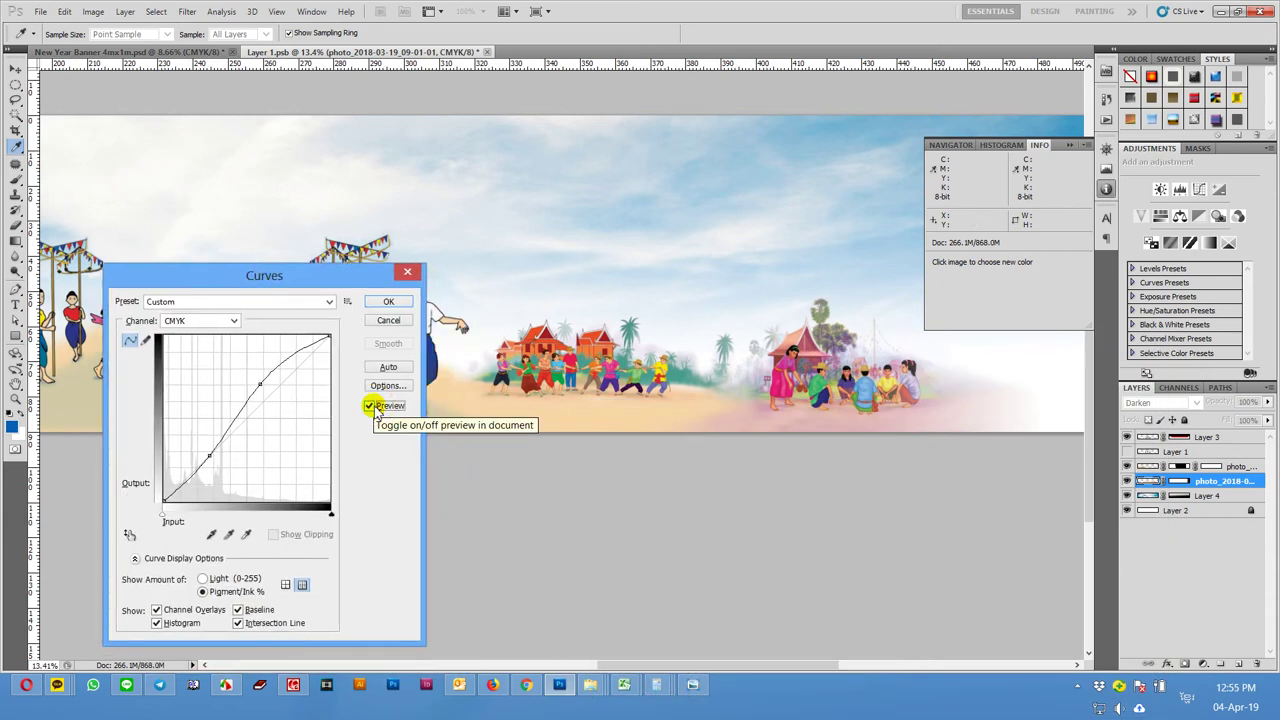
left_click(369, 406)
left_click(385, 300)
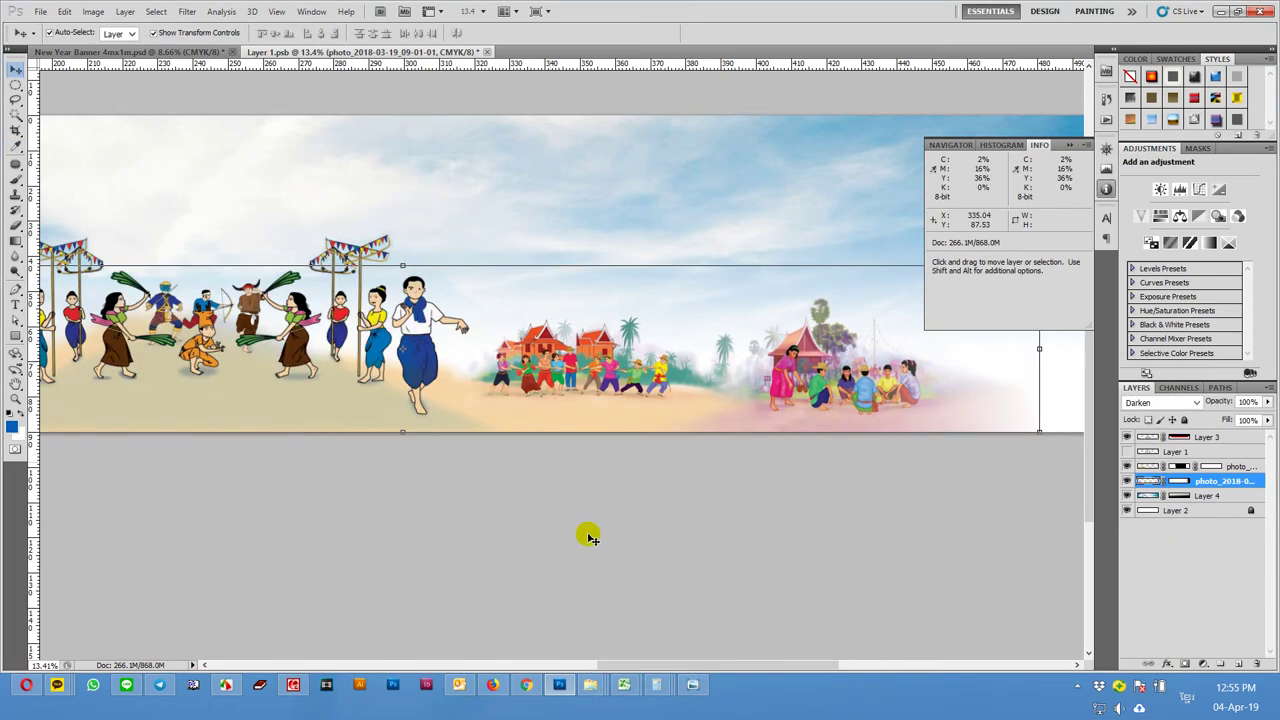
- Reapply the same two-point curve to the dancers layer, Layer 3, comparing before and after
left_click(409, 557)
left_click_drag(409, 557, 600, 557)
left_click(623, 298)
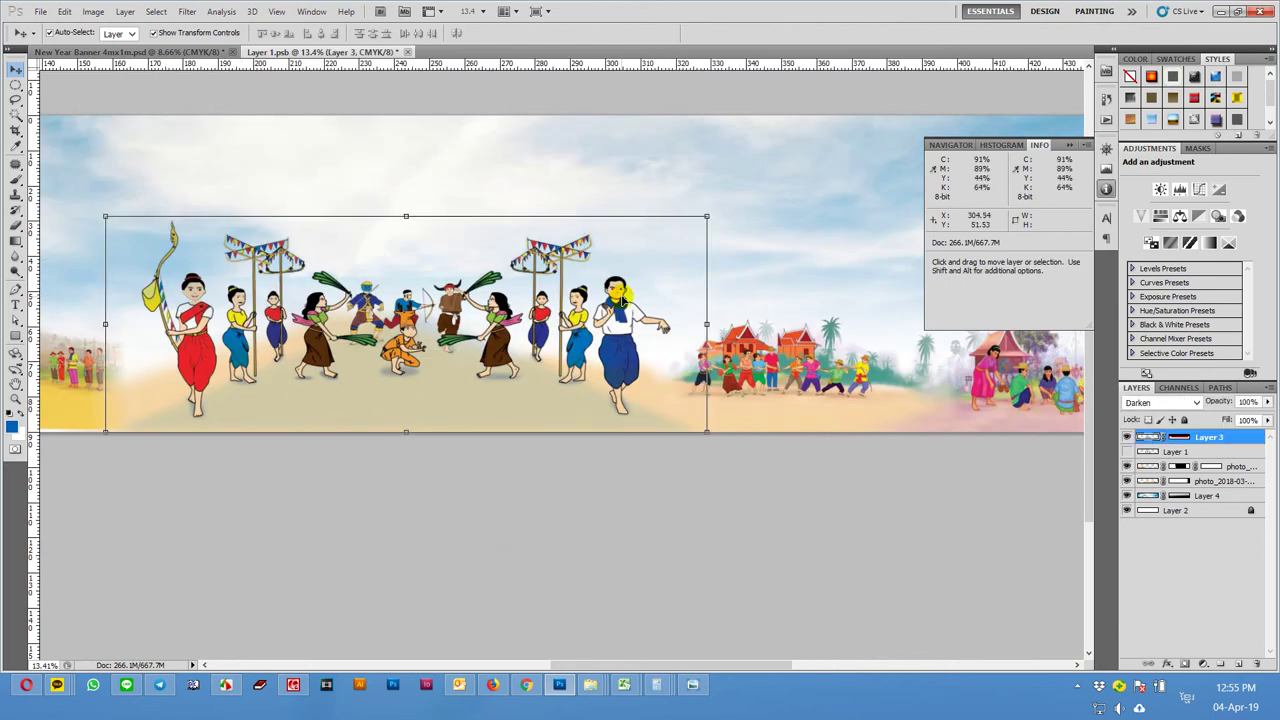
key("ctrl+alt+m")
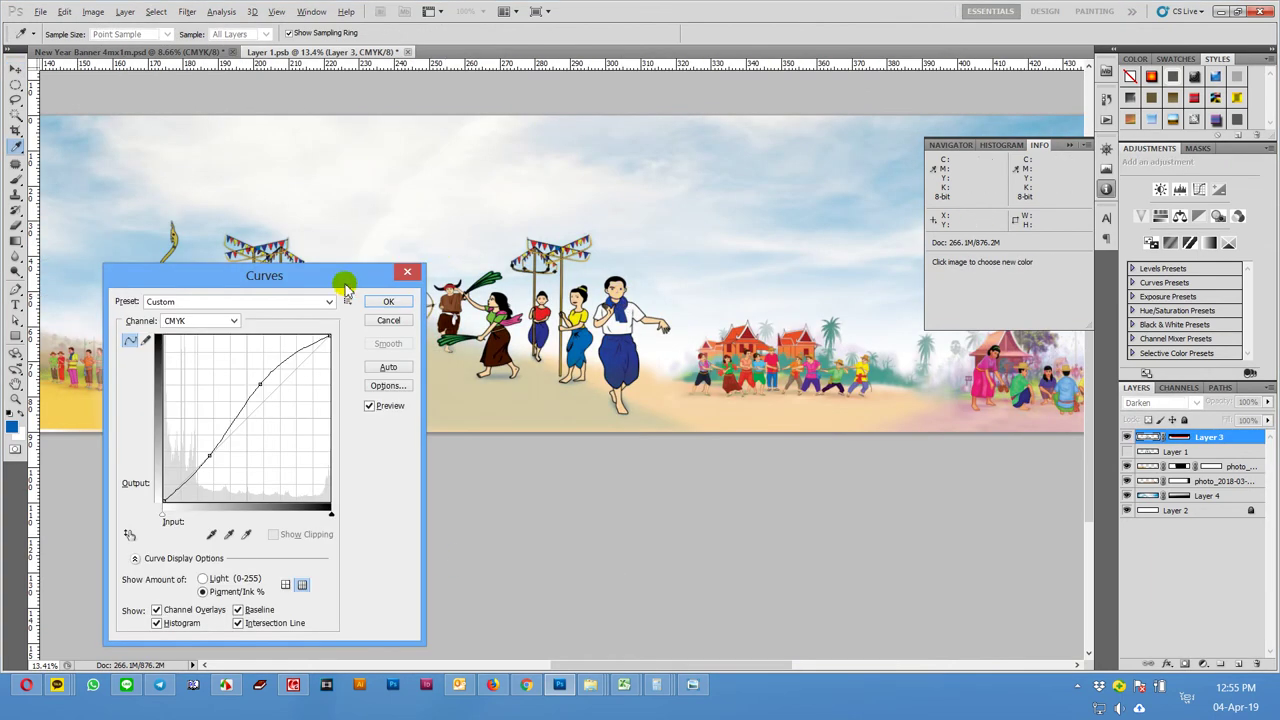
left_click_drag(340, 283, 976, 276)
left_click(1006, 399)
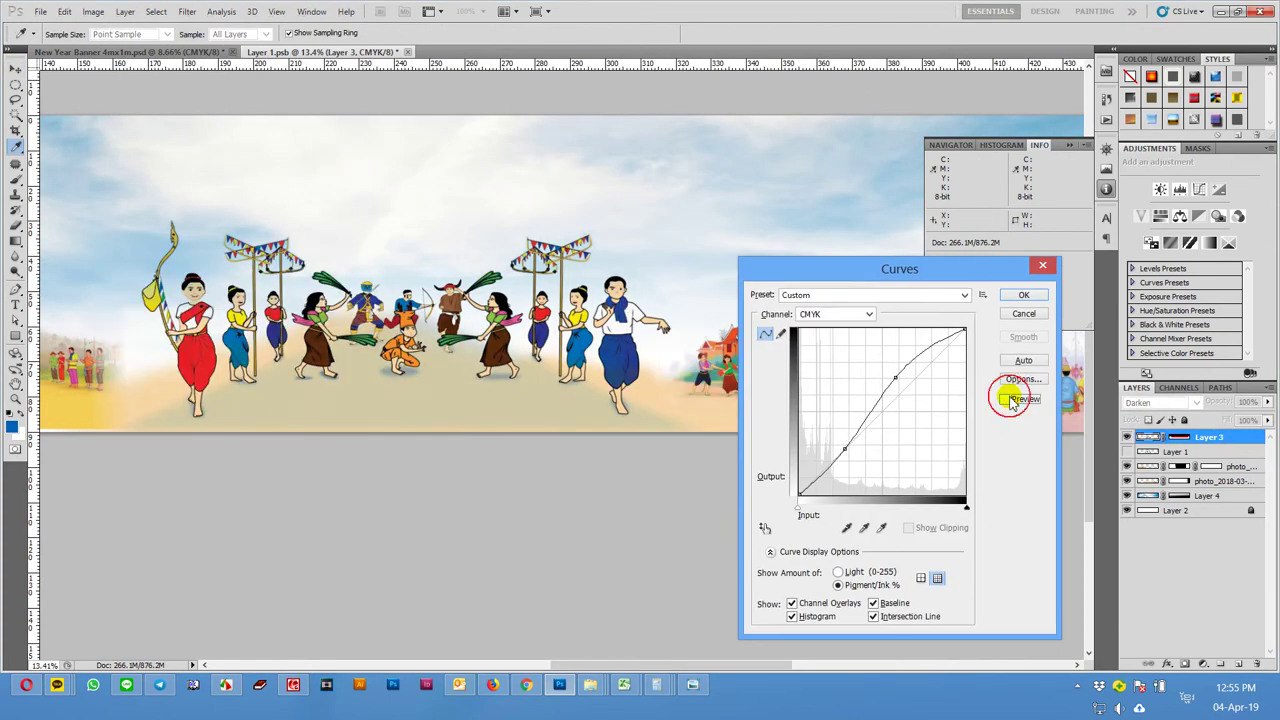
left_click(1006, 399)
left_click(1006, 399)
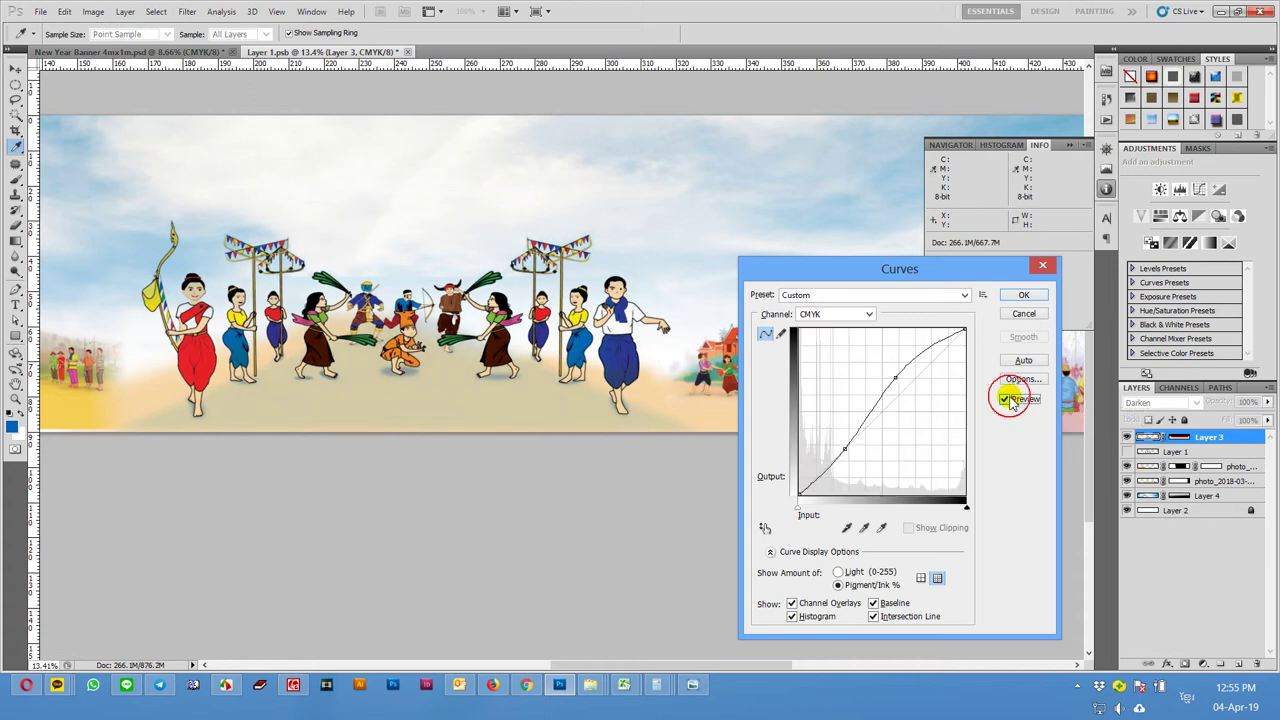
left_click(1006, 399)
left_click(1023, 295)
- Apply the same brightening curve to sky Layer 4, then return to New Year Banner 4mx1m.psd
key("v")
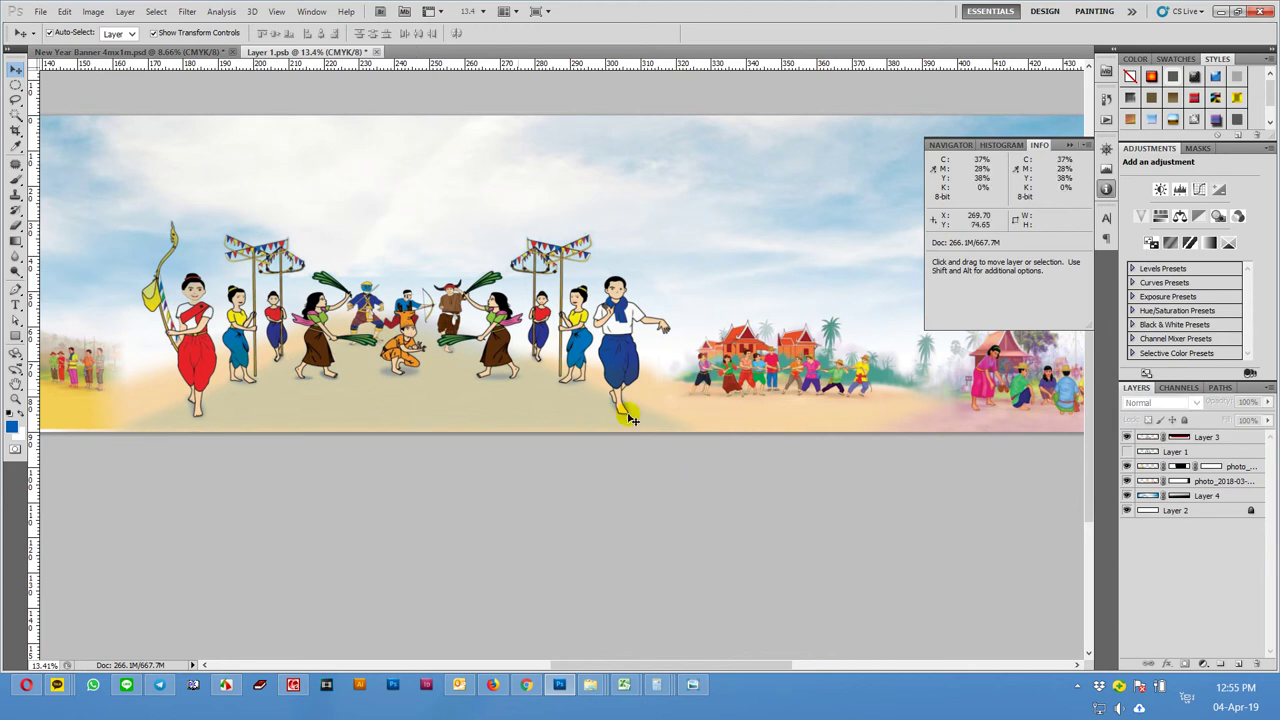
scroll(722, 420, "down", 1)
scroll(745, 455, "down", 3)
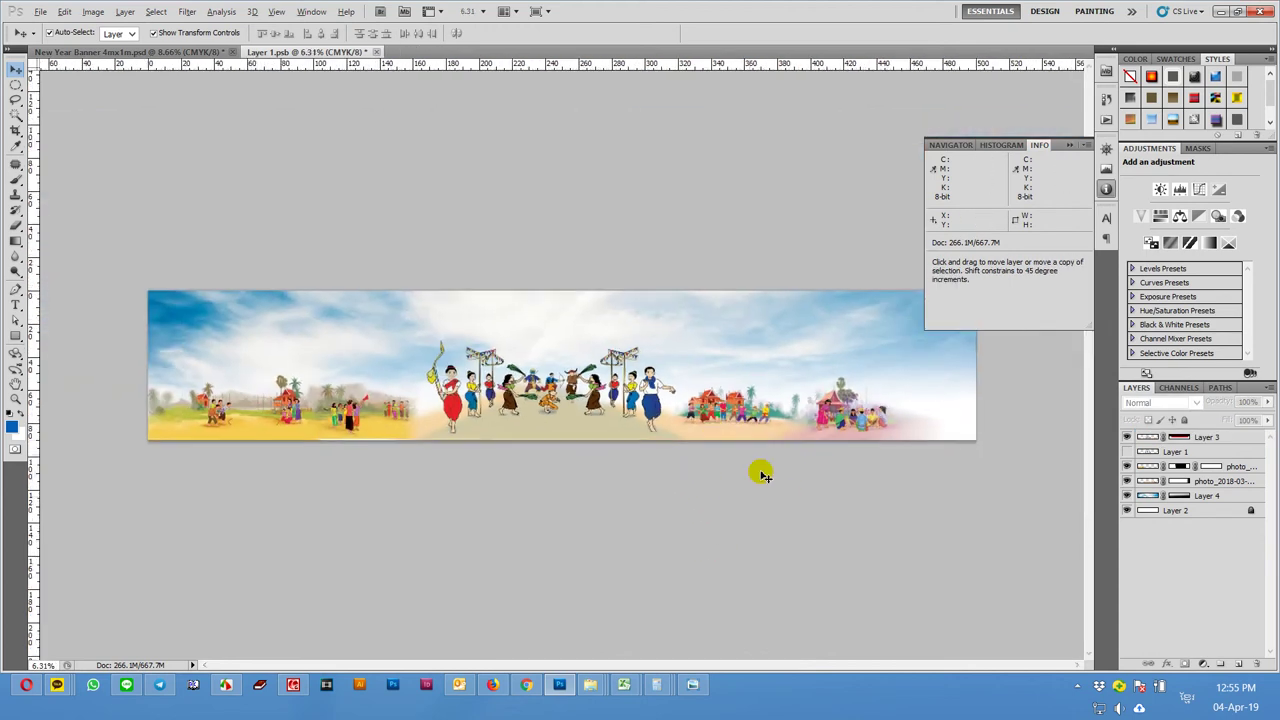
left_click(850, 340)
key("ctrl+alt+m")
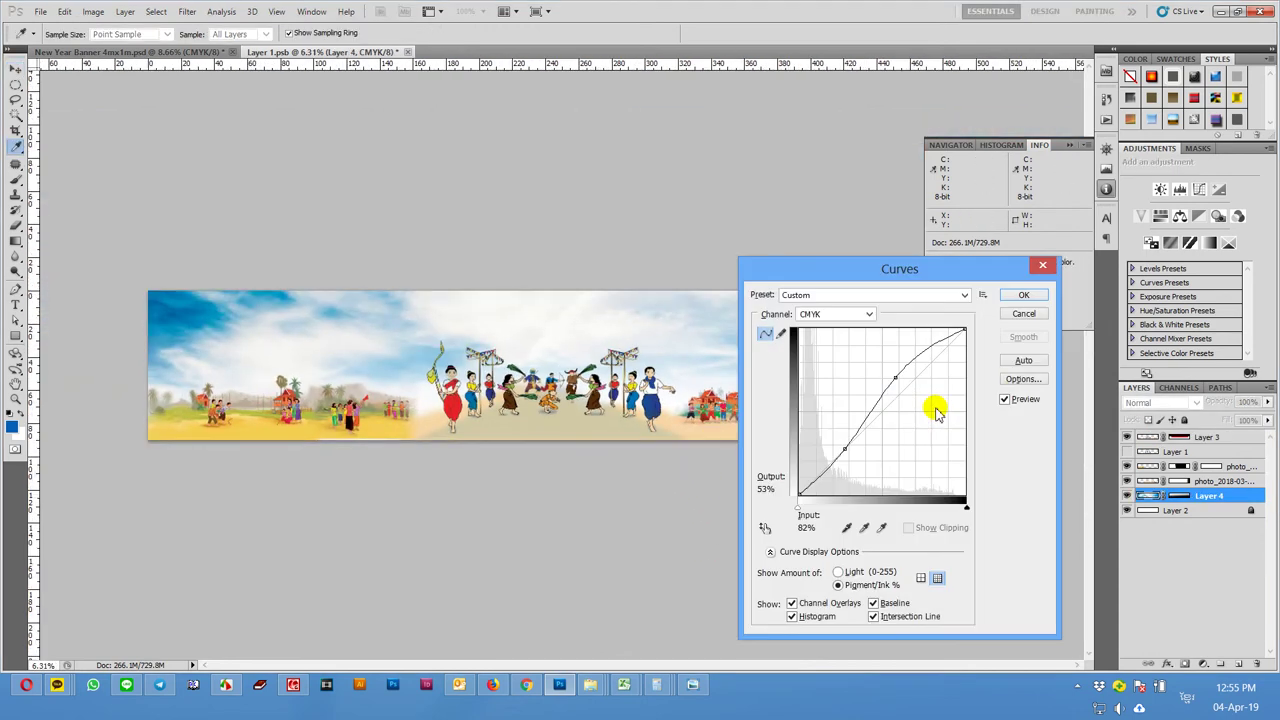
left_click(1012, 400)
left_click(1012, 400)
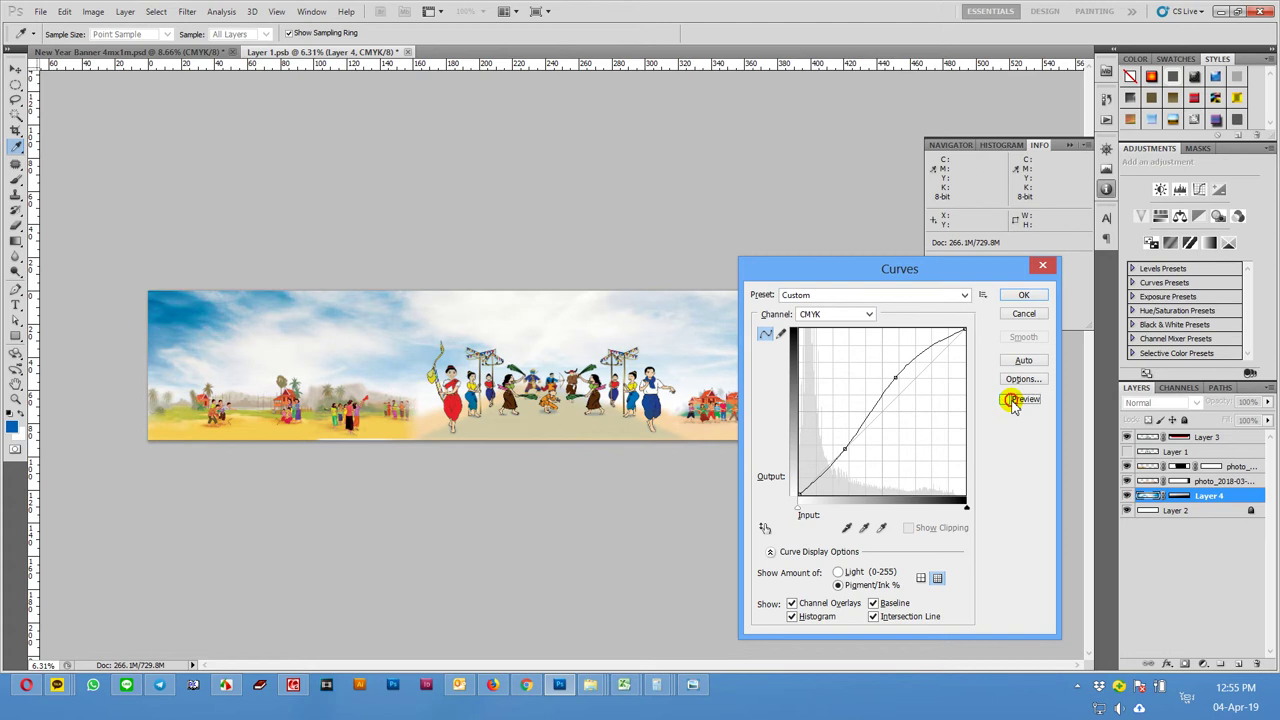
key("Return")
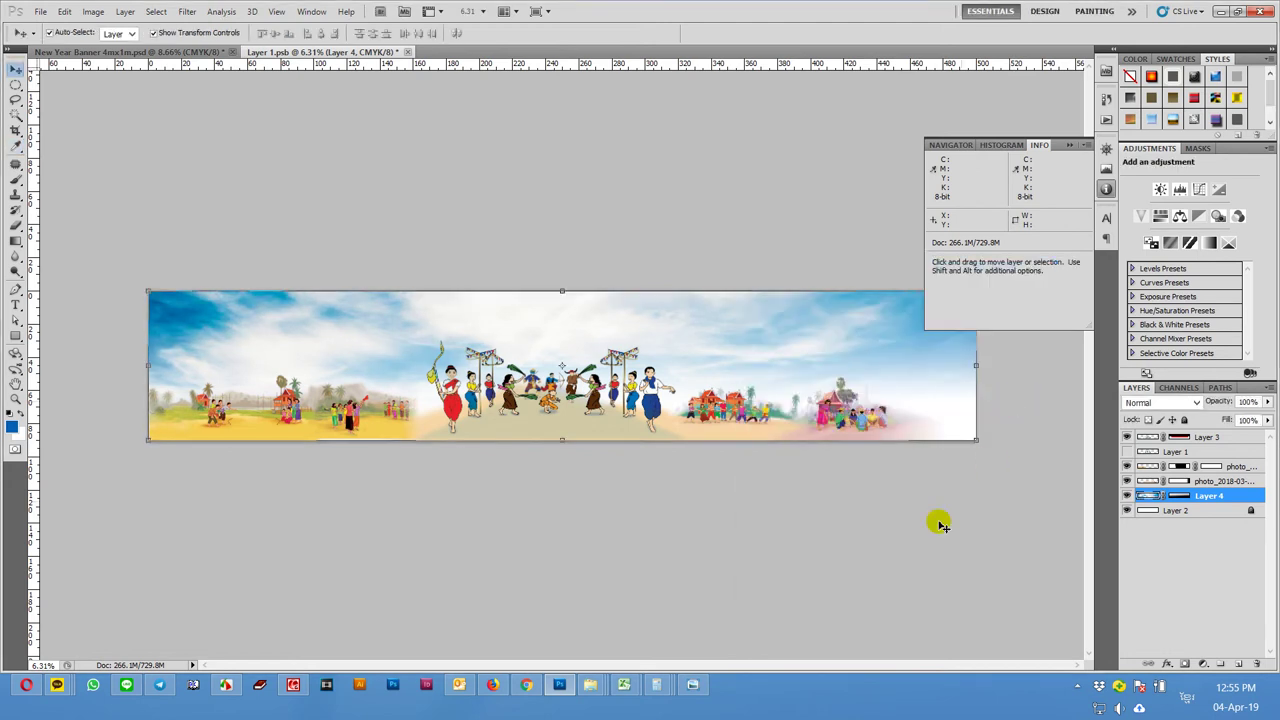
left_click(937, 527)
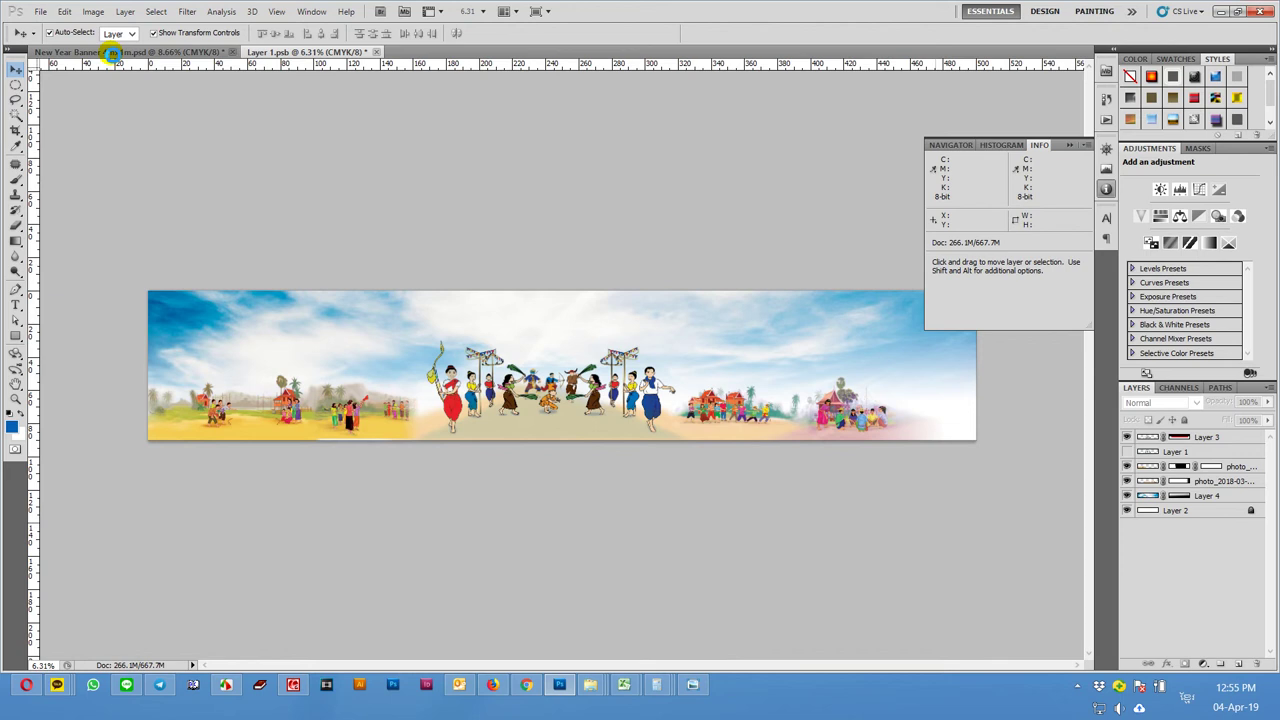
left_click(112, 52)
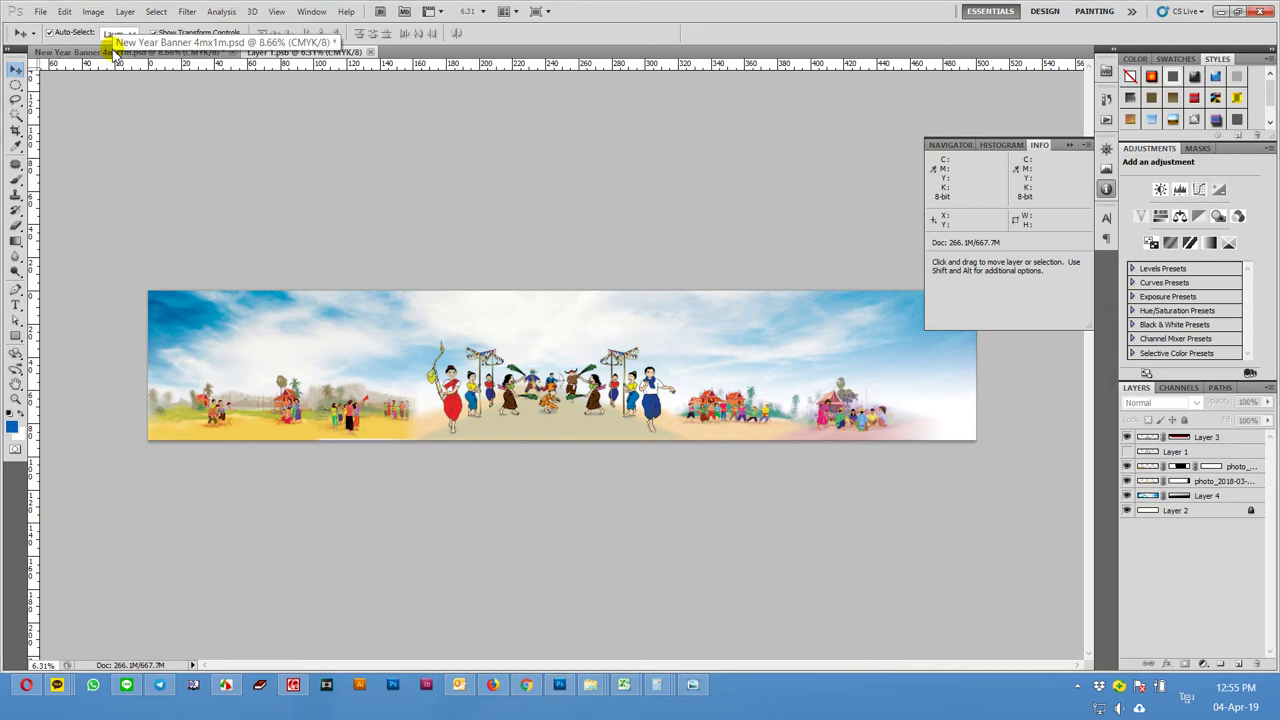
- In New Year Banner 4mx1m.psd, send Layer 1 back to just above the Background
left_click(108, 51)
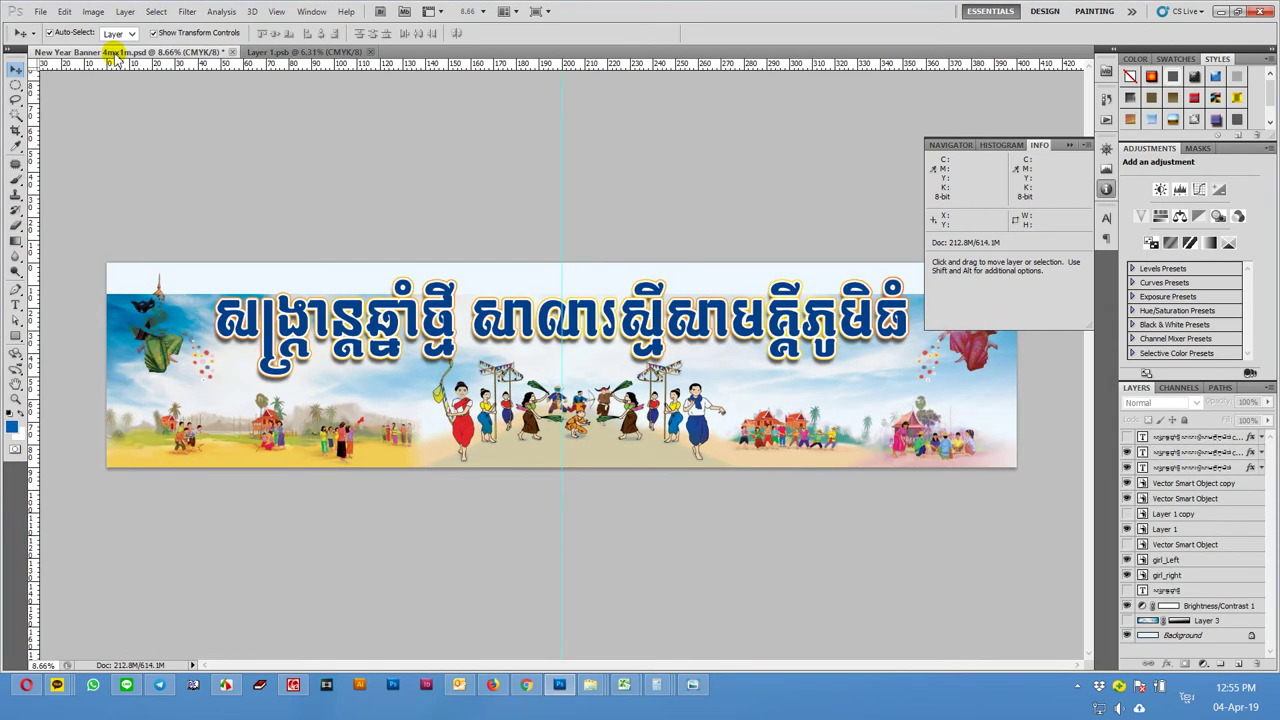
left_click(1069, 145)
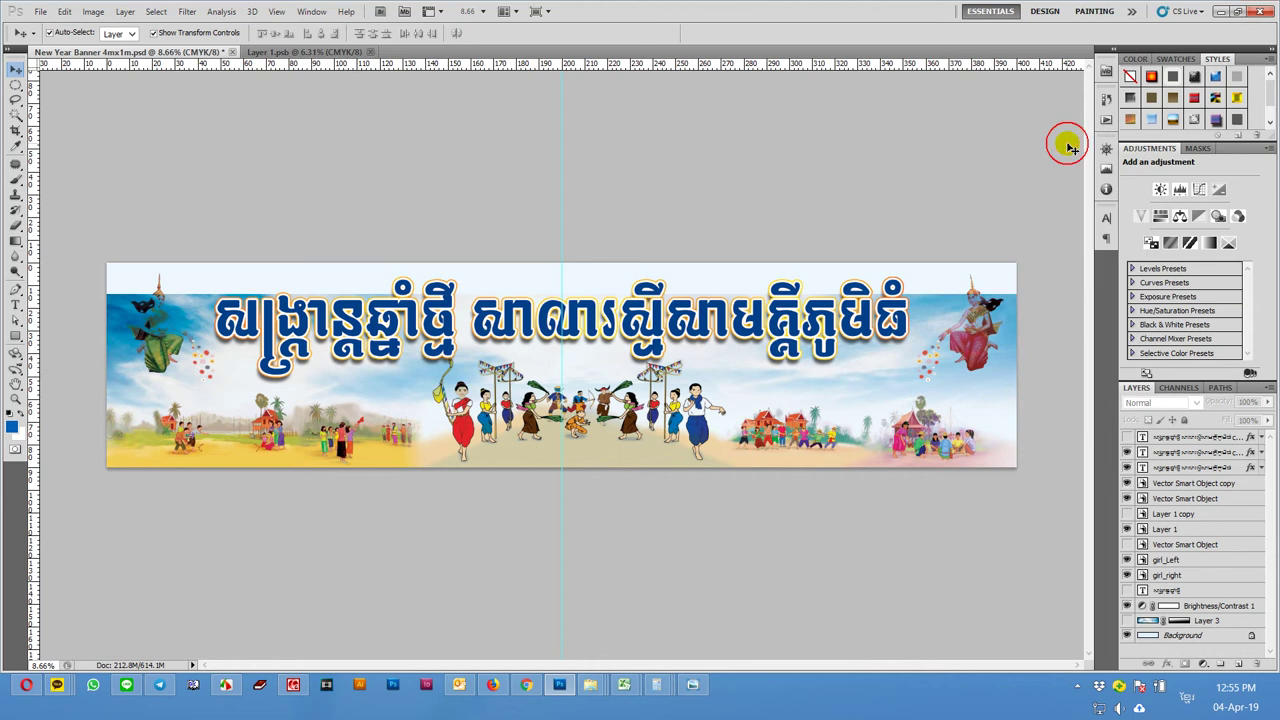
left_click(978, 380)
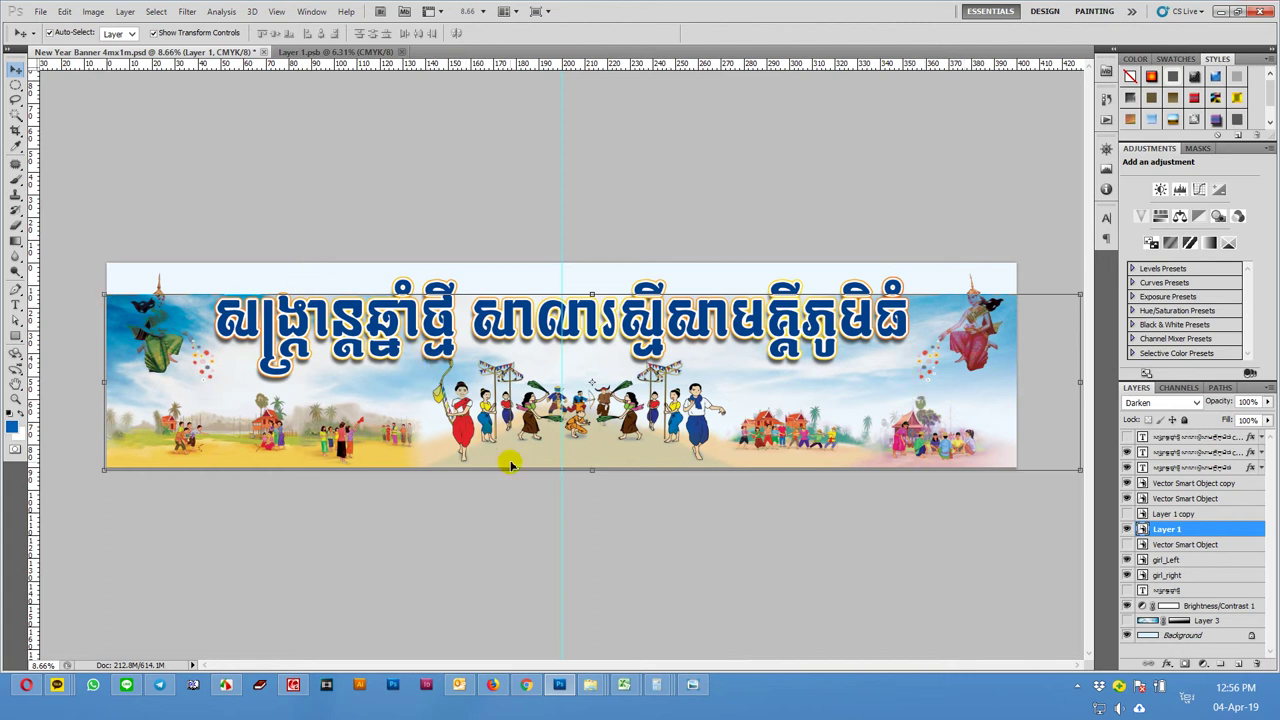
key("ctrl+shift+bracketleft")
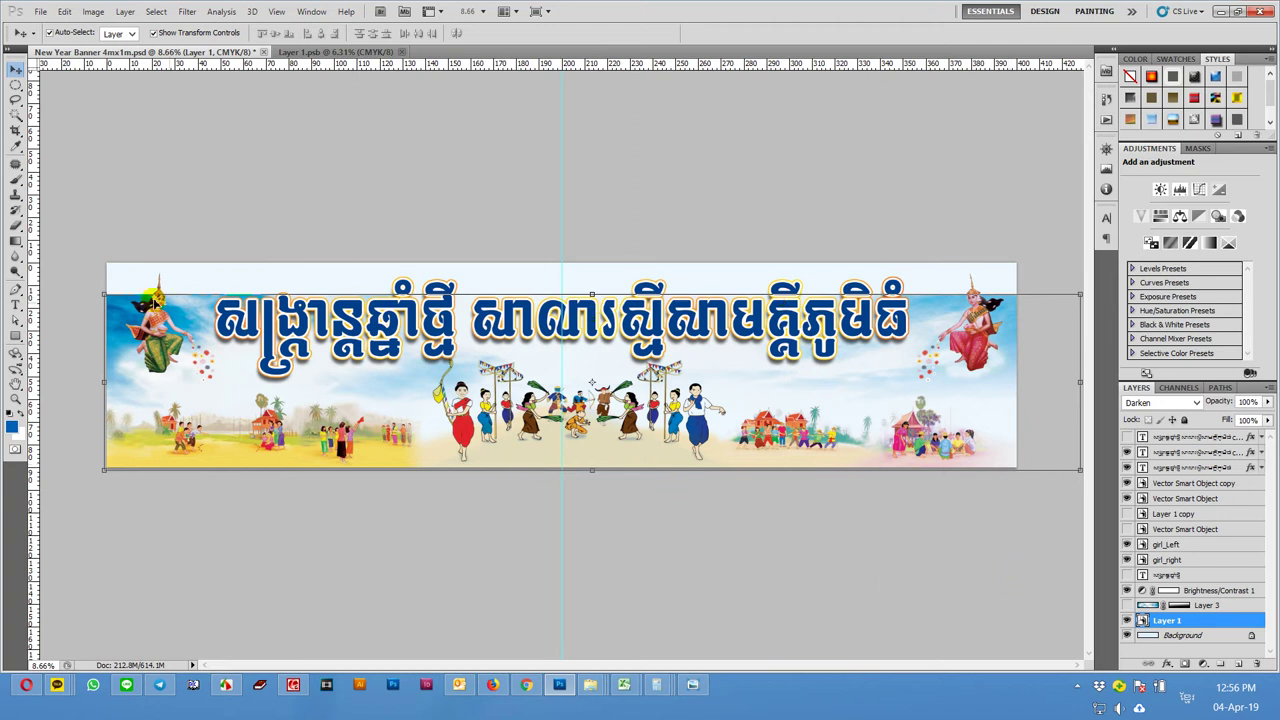
left_click(900, 514)
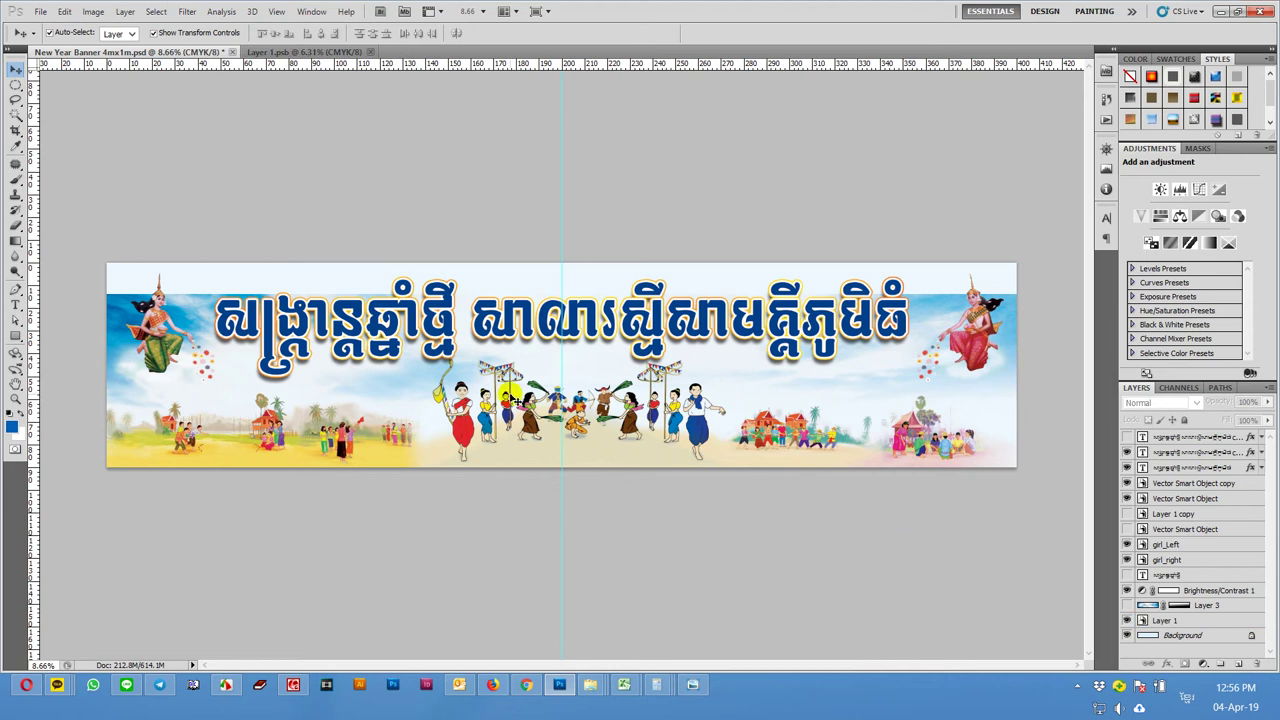
- In Layer 1.psb, hide and delete the blue sky Layer 4, then return to the banner
left_click(310, 52)
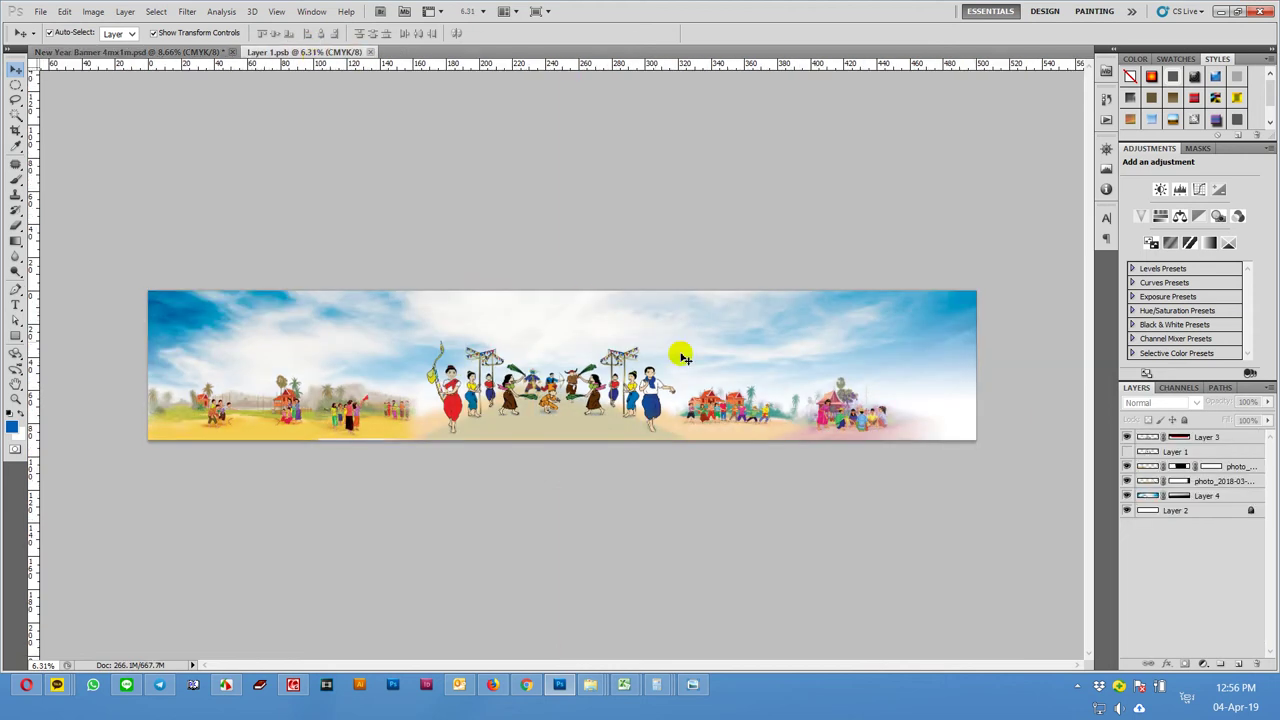
left_click(845, 320)
left_click(1155, 498)
left_click(1128, 496)
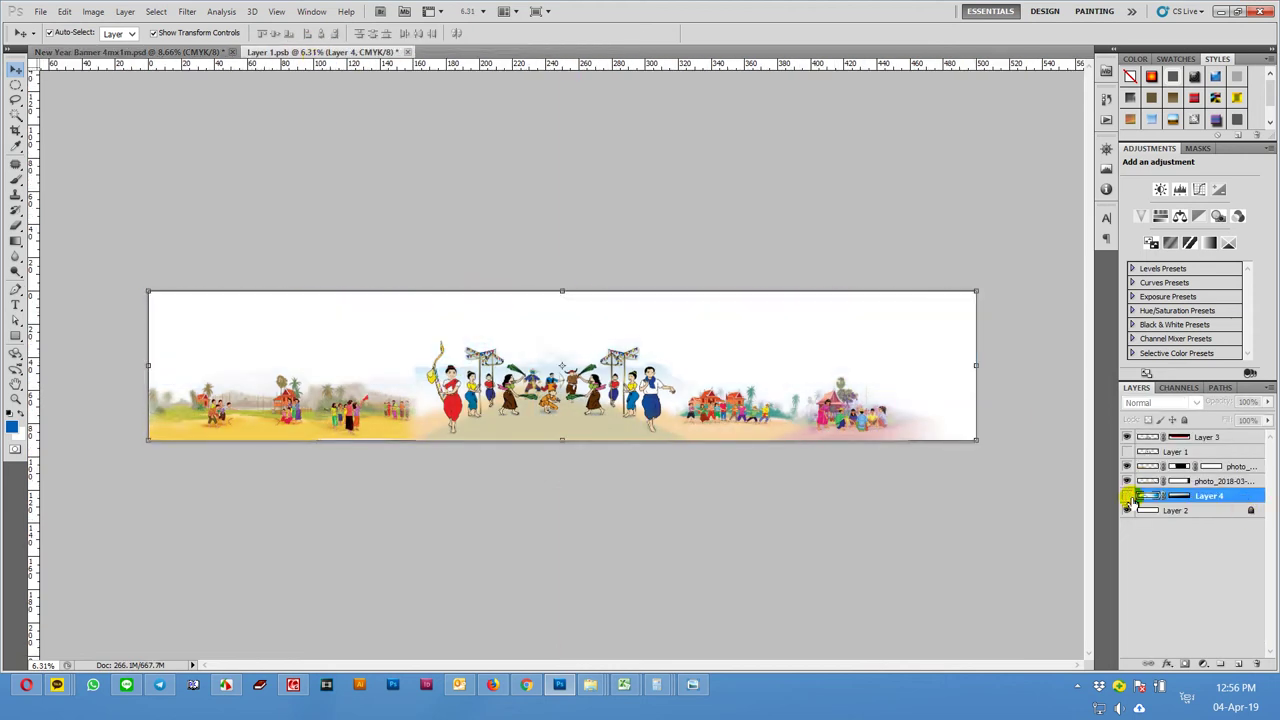
key("Delete")
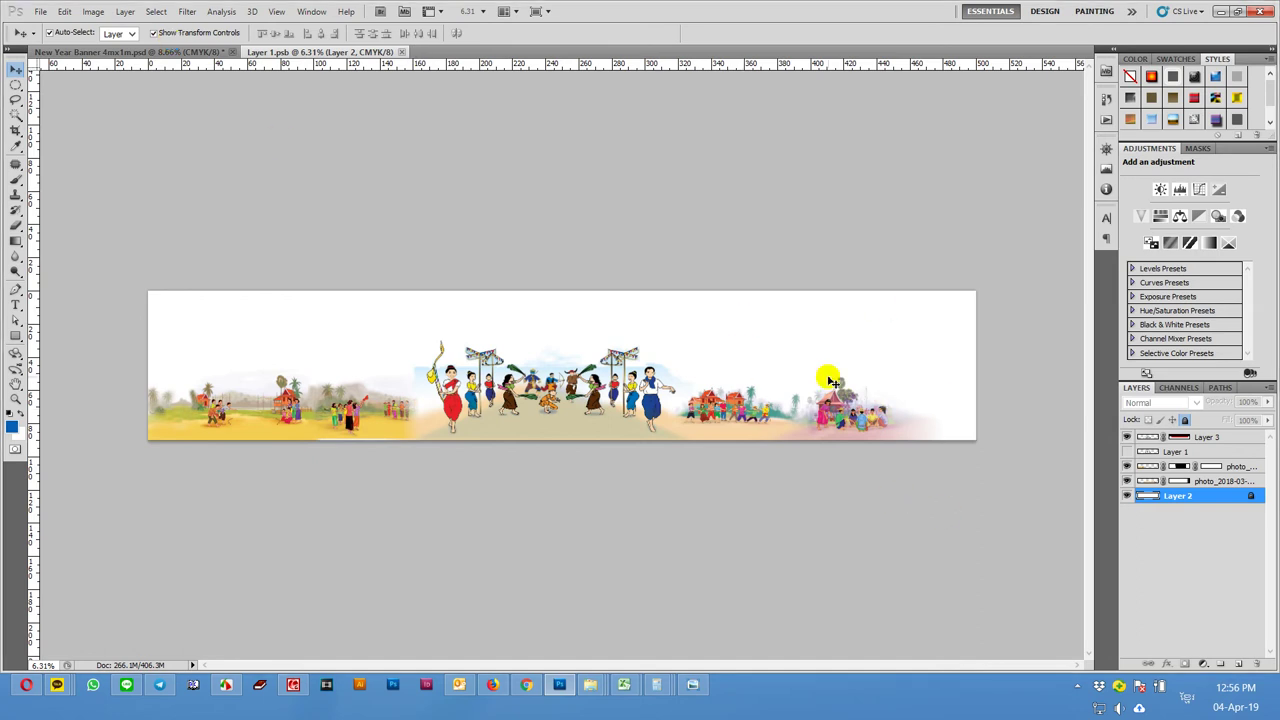
left_click(140, 51)
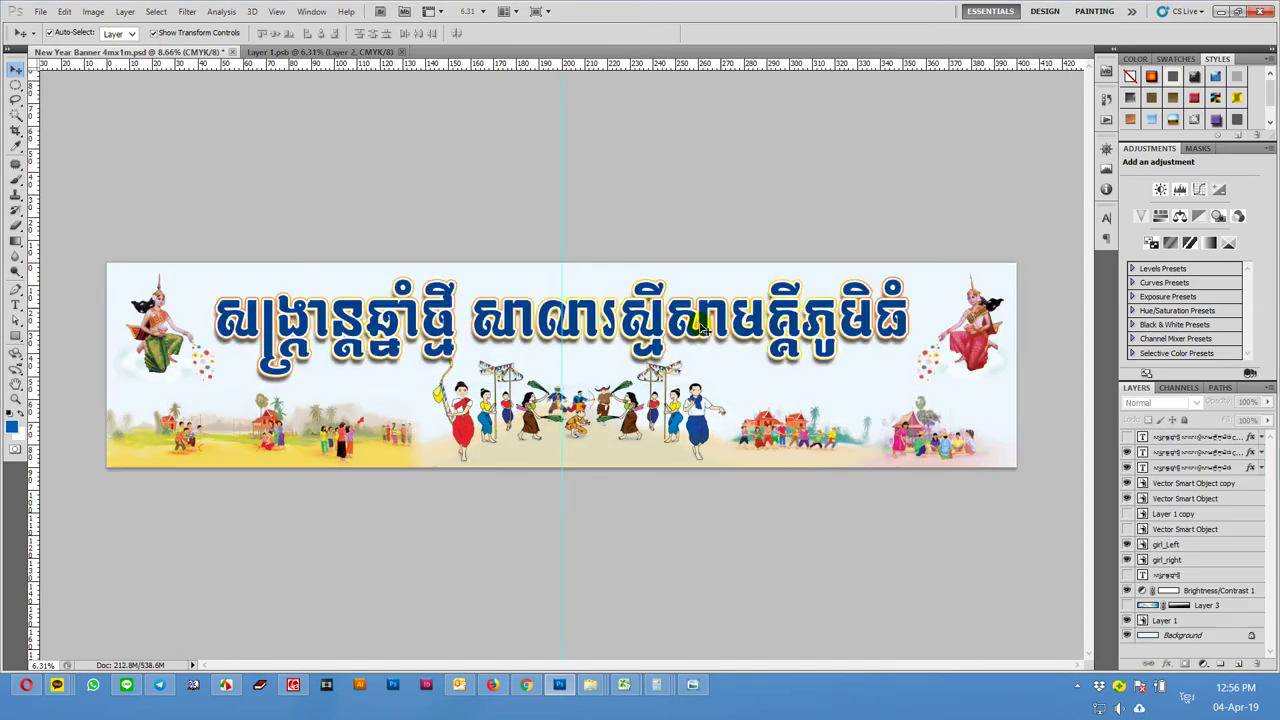
- Show Layer 3 and apply the brightening curve to it
left_click(1127, 606)
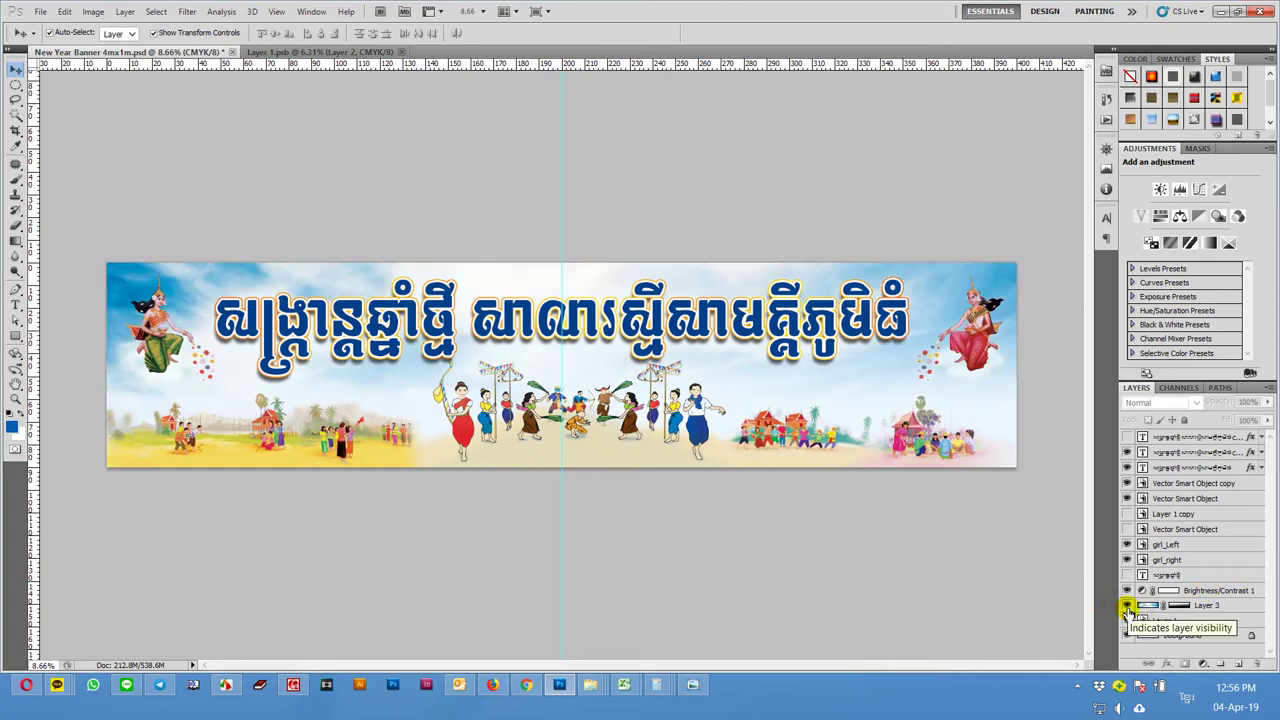
left_click(1166, 607)
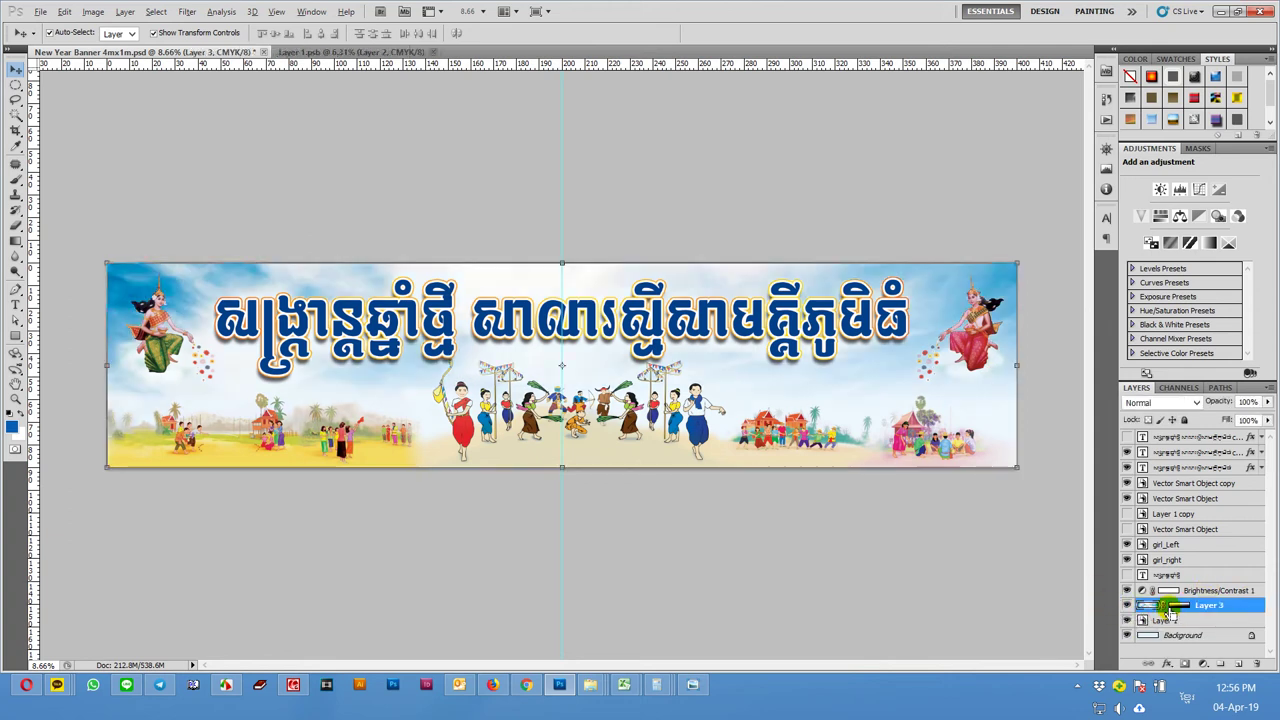
key("ctrl+m")
key("Return")
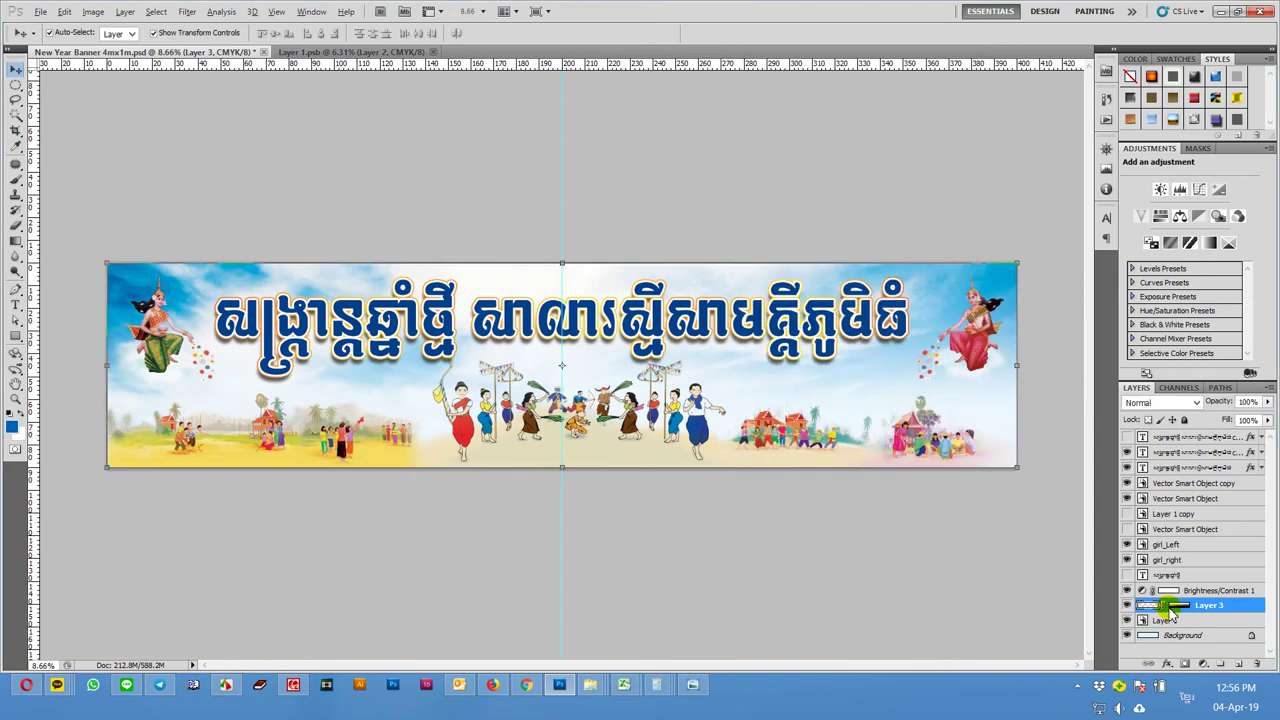
- Move the dancing-figures layer above Layer 3, comparing the blend by toggling layer visibility
scroll(550, 273, "up", 1, "alt")
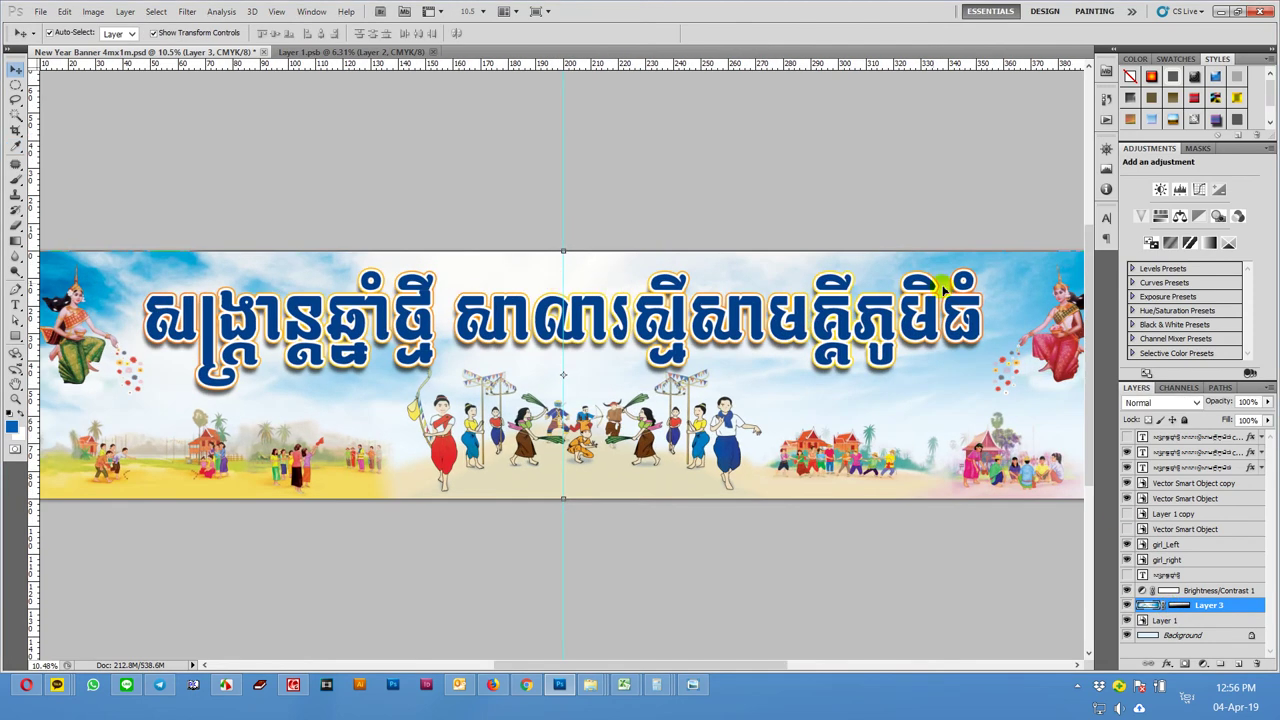
scroll(572, 402, "up", 2, "alt")
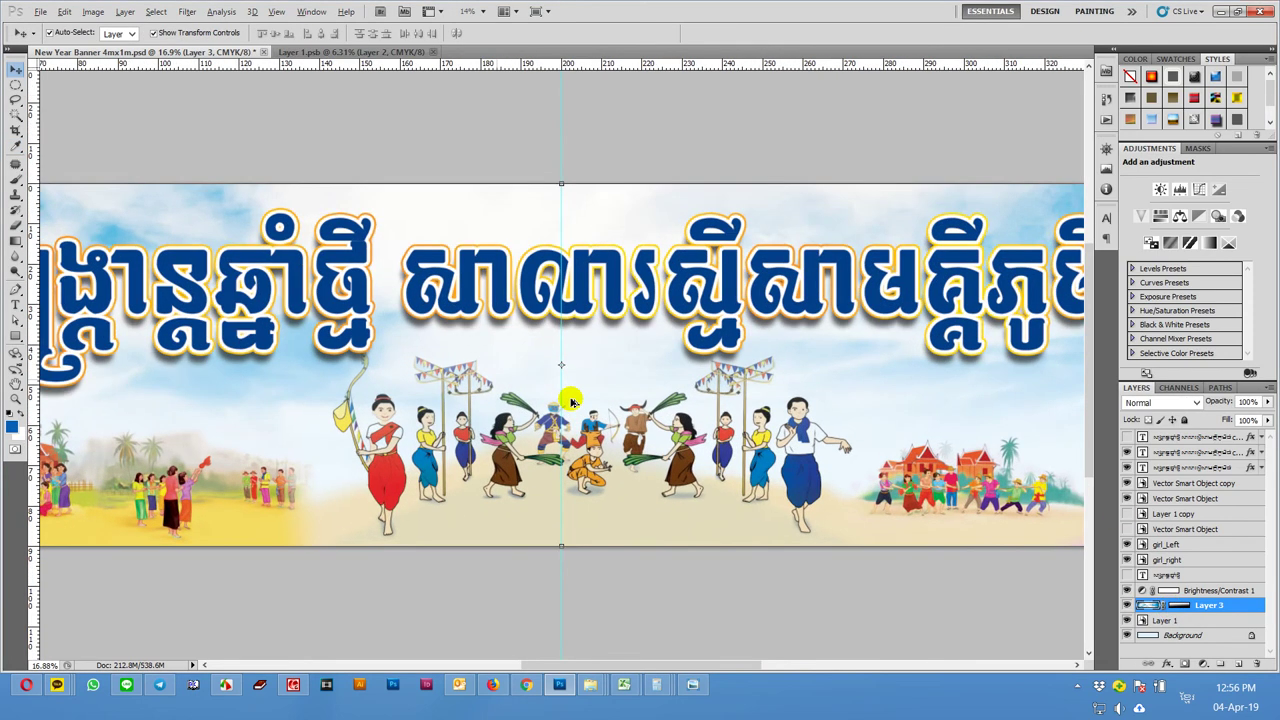
scroll(572, 400, "up", 1, "alt")
left_click(749, 452)
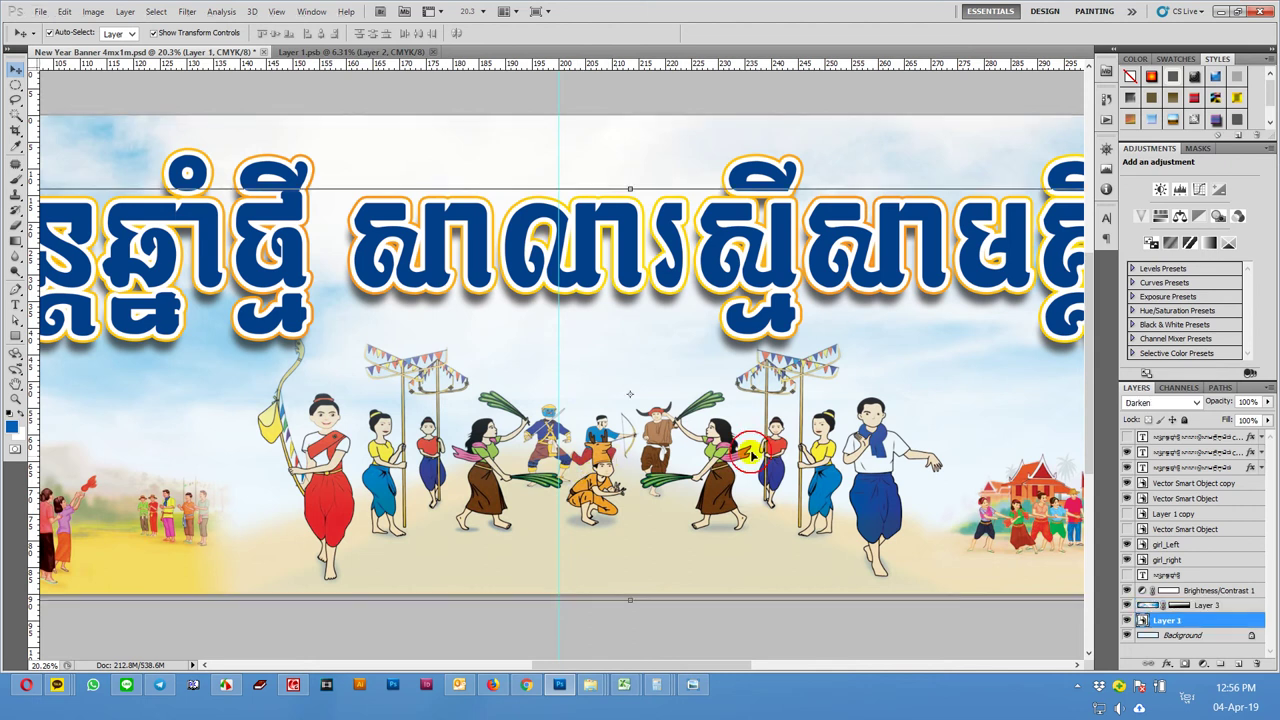
left_click_drag(1128, 622, 1128, 610)
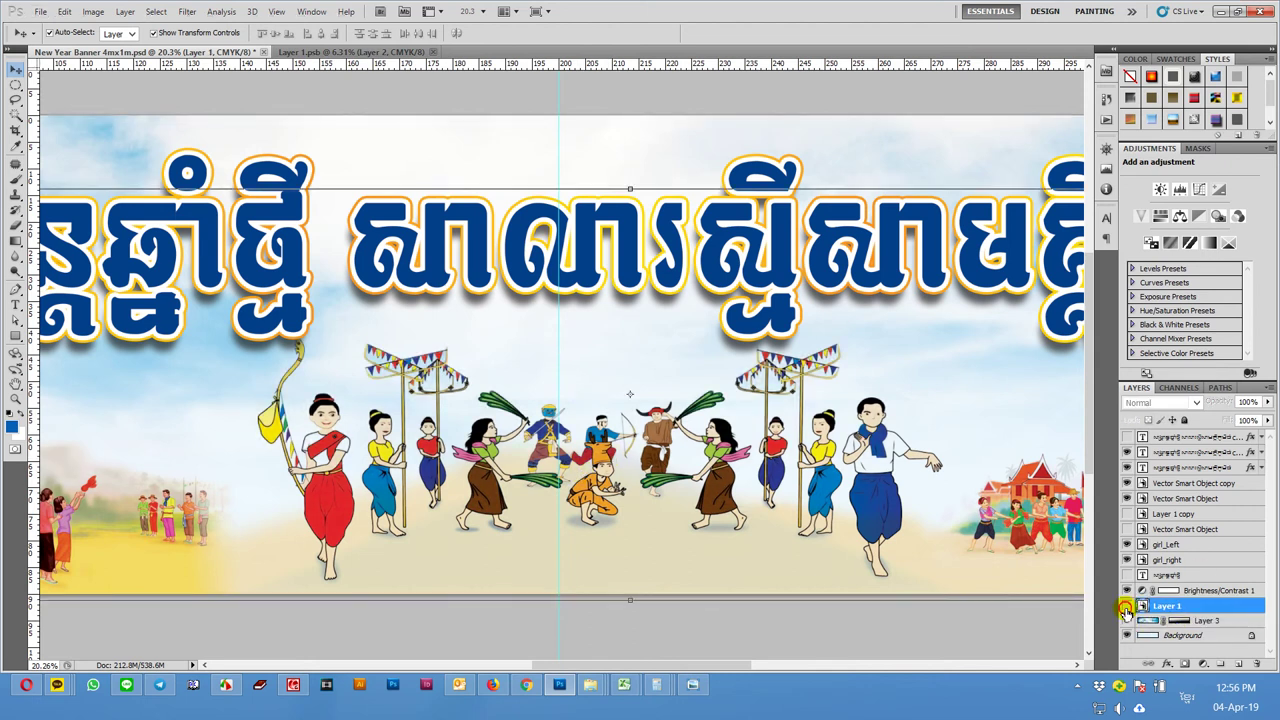
left_click(1127, 607)
left_click(1127, 607)
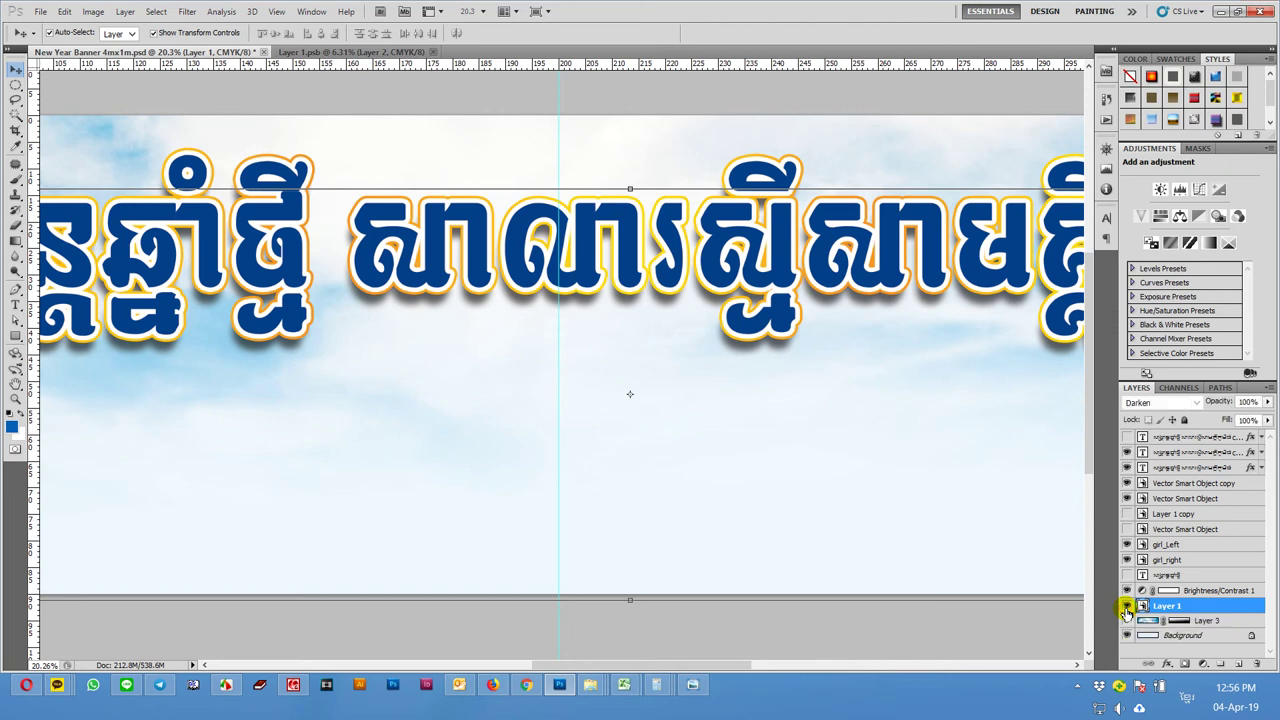
key("ctrl+bracketleft")
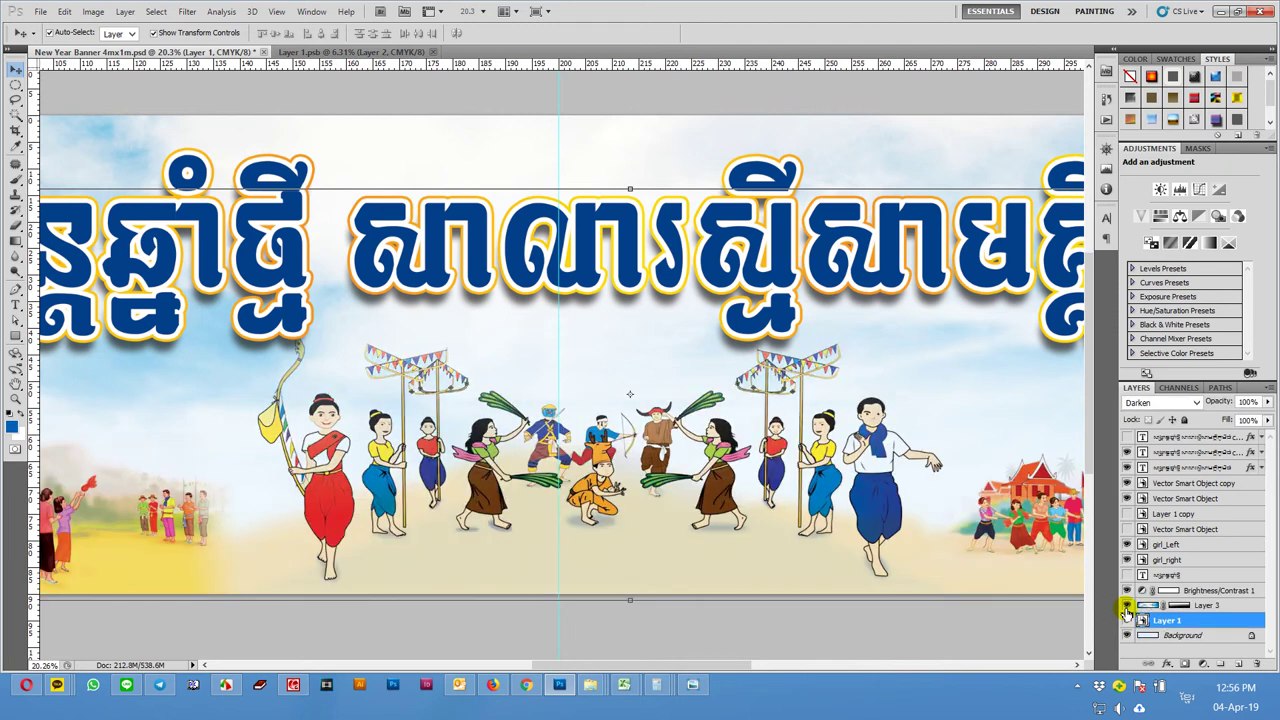
left_click(1127, 606)
left_click(1127, 606)
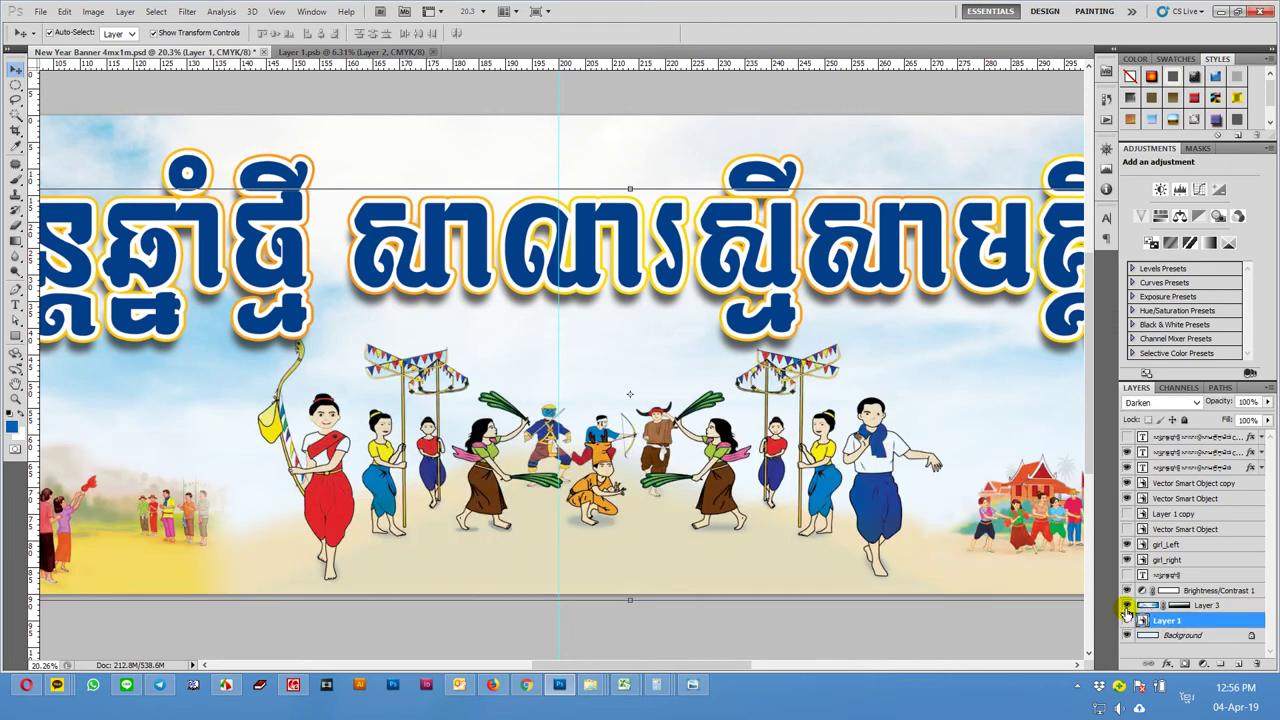
key("ctrl+bracketright")
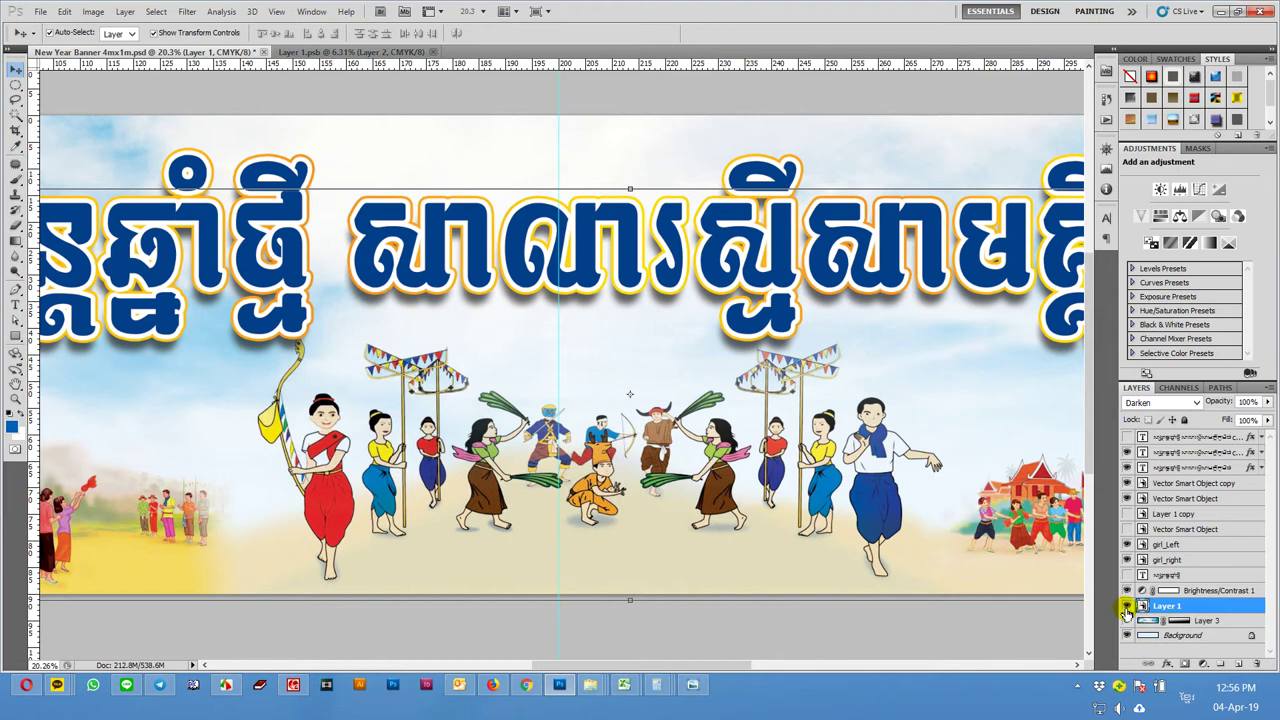
scroll(869, 458, "down", 2)
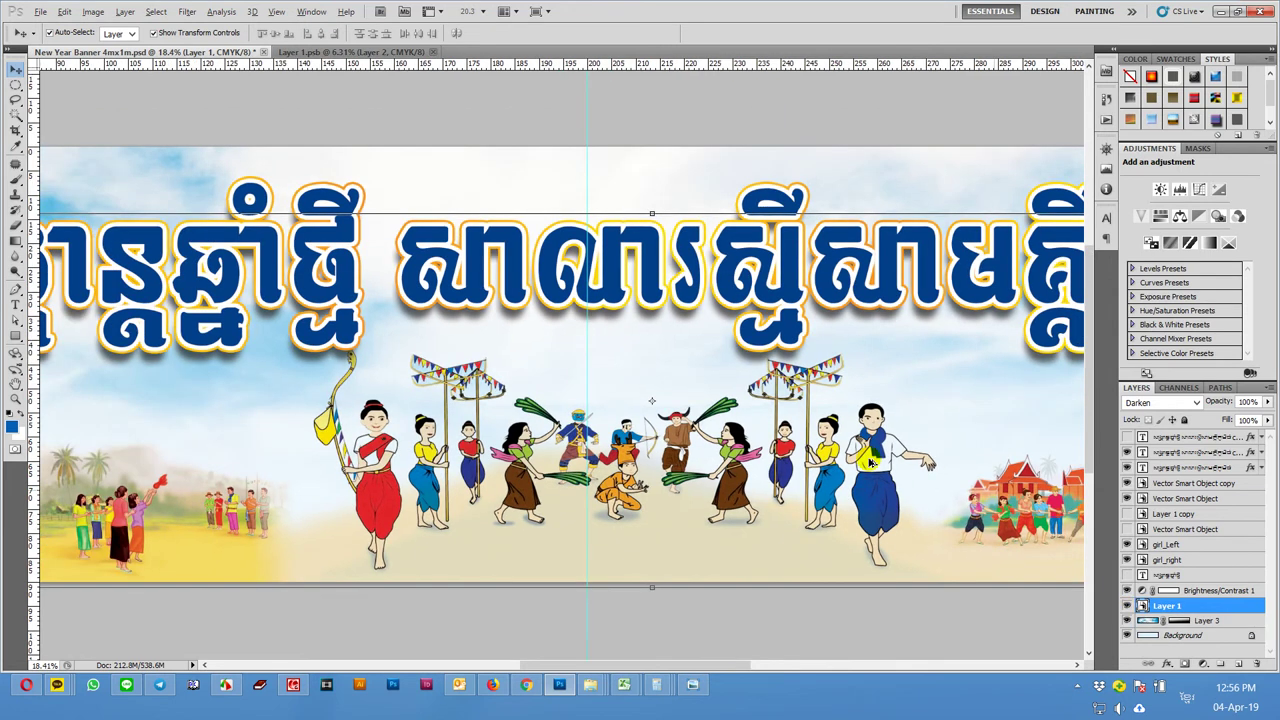
scroll(869, 458, "down", 4)
left_click(819, 596)
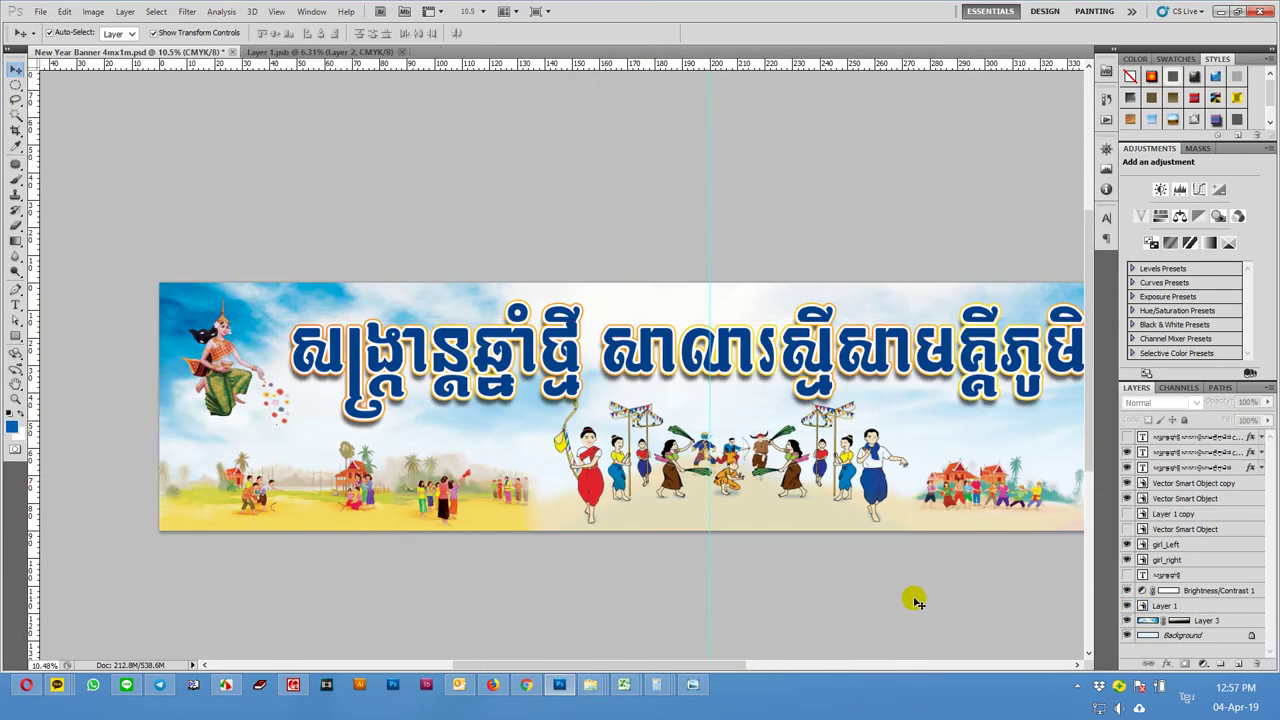
- Load girl_right's selection and add a Curves 1 adjustment layer with input 70, output 67
left_click_drag(921, 597, 626, 594)
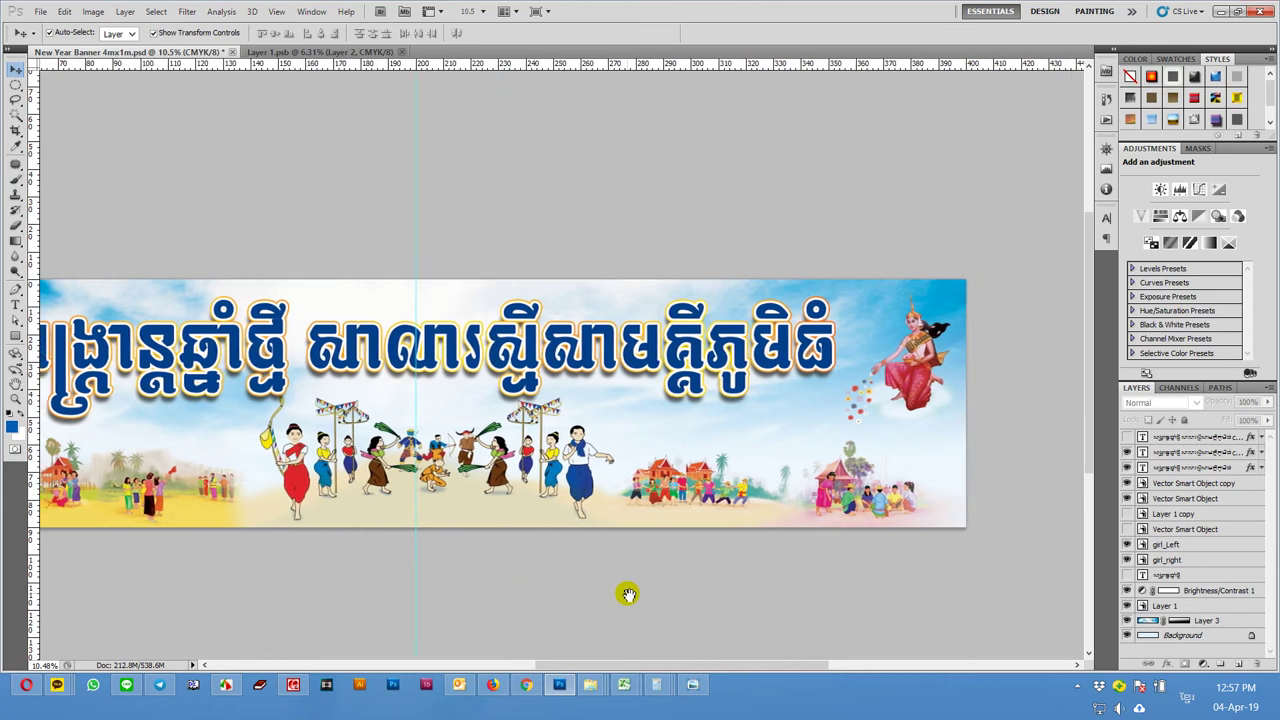
scroll(921, 458, "up", 3)
scroll(923, 440, "up", 3)
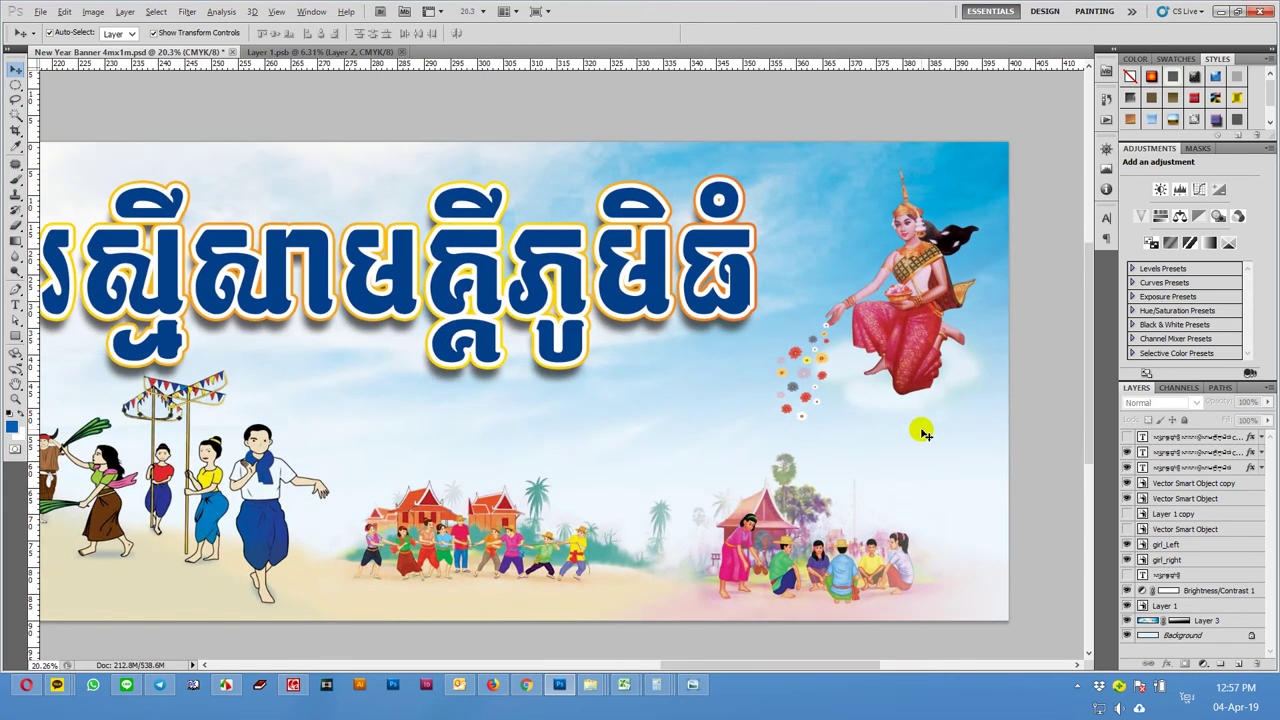
left_click(915, 303)
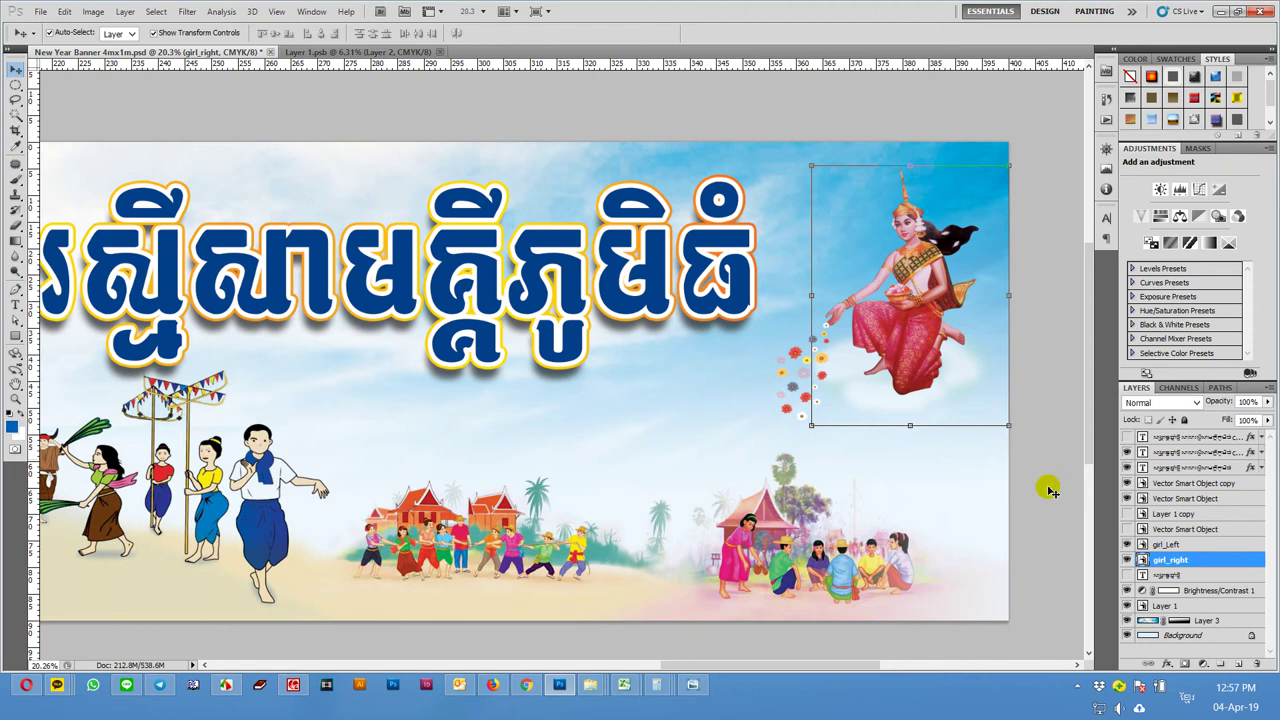
left_click(1143, 561, "ctrl")
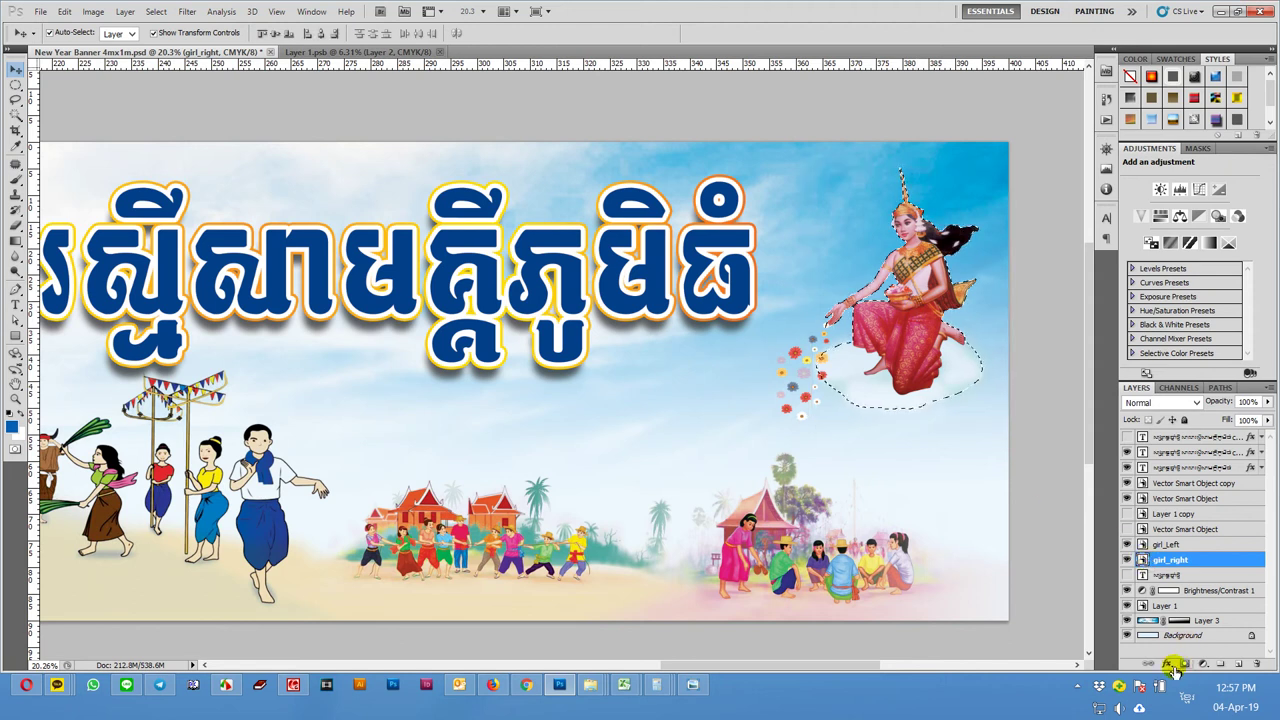
left_click(1202, 664)
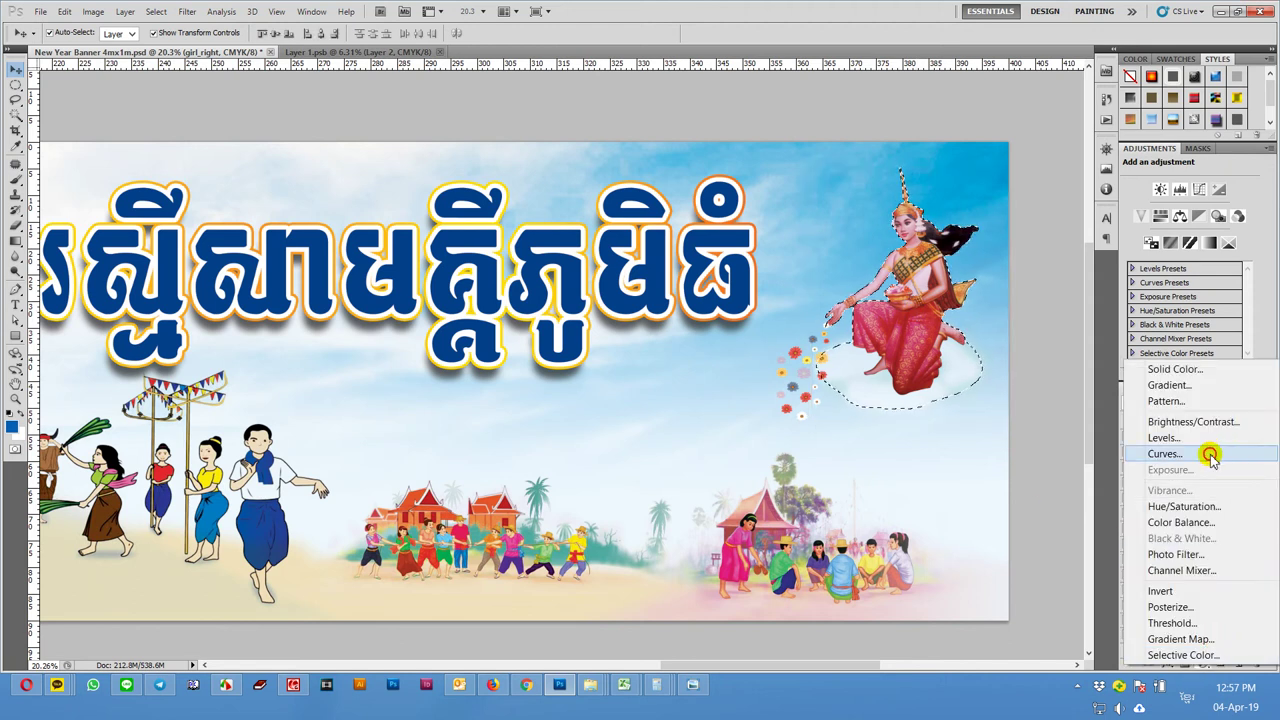
left_click(1214, 453)
mouse_move(1201, 255)
left_mouse_down()
mouse_move(1183, 286)
mouse_move(1222, 237)
left_mouse_up()
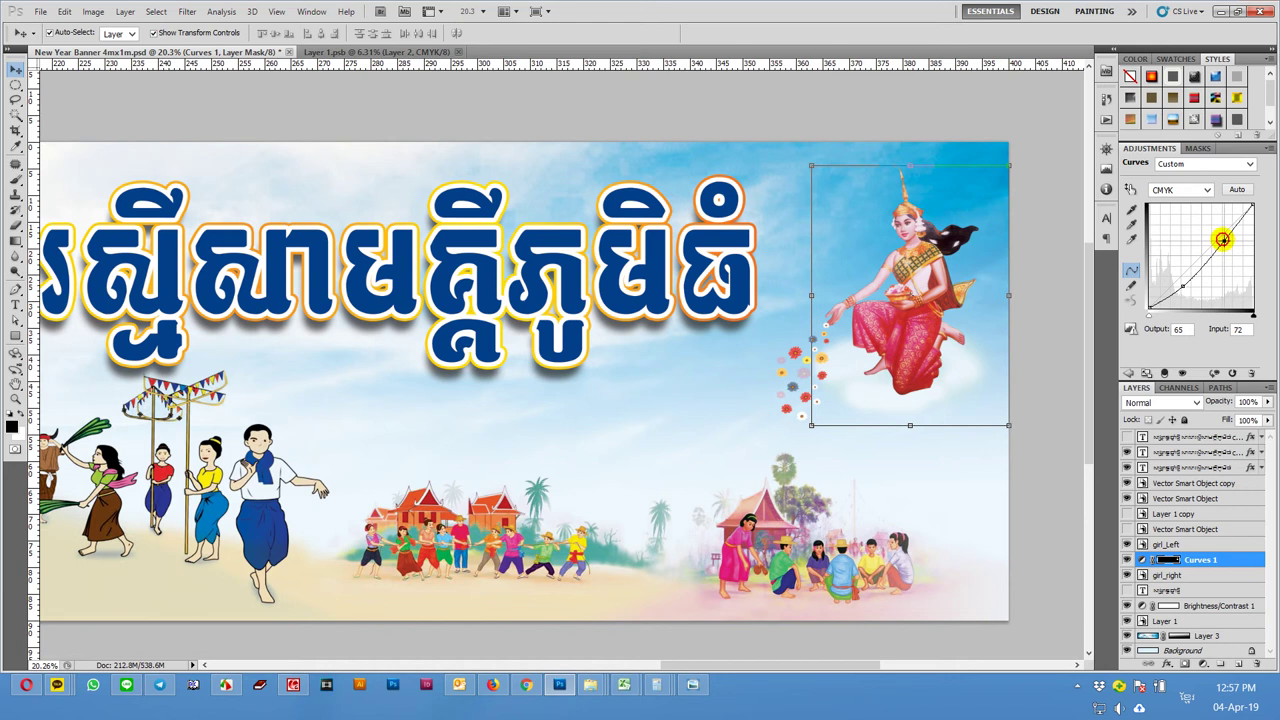
left_click(1180, 374)
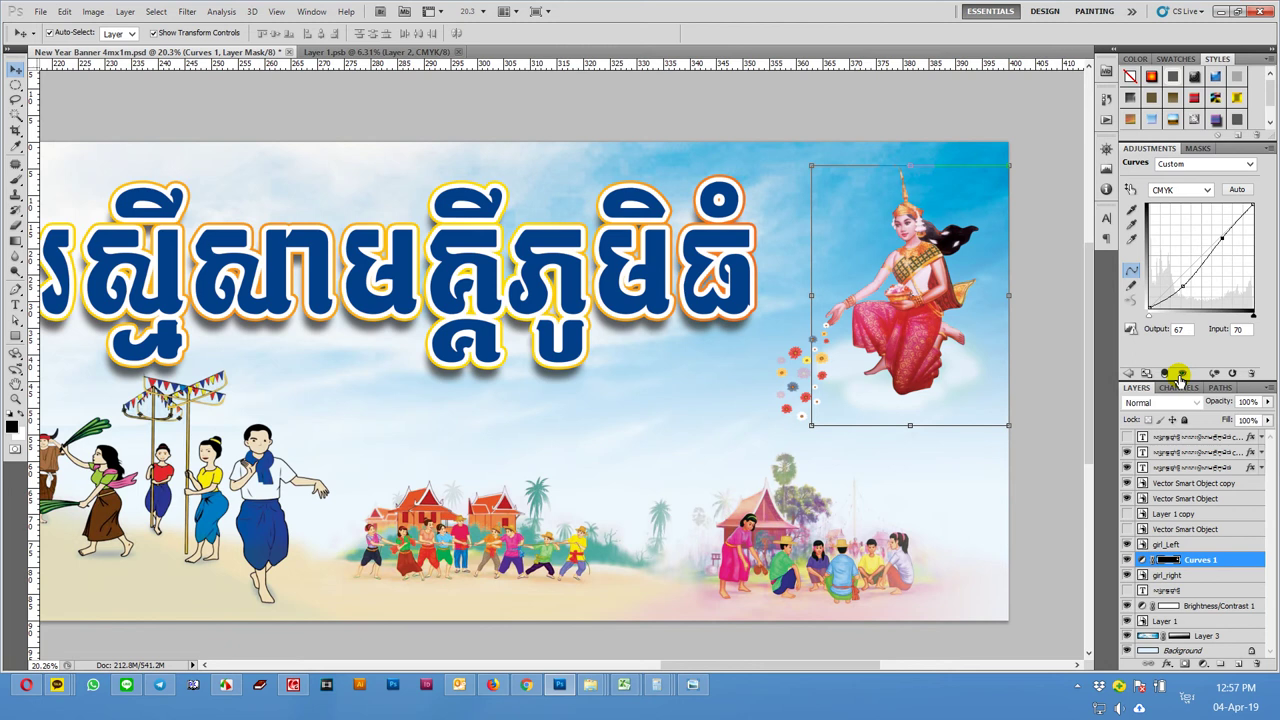
left_click(1033, 267)
mouse_move(688, 380)
left_mouse_down()
mouse_move(778, 370)
mouse_move(991, 266)
left_mouse_up()
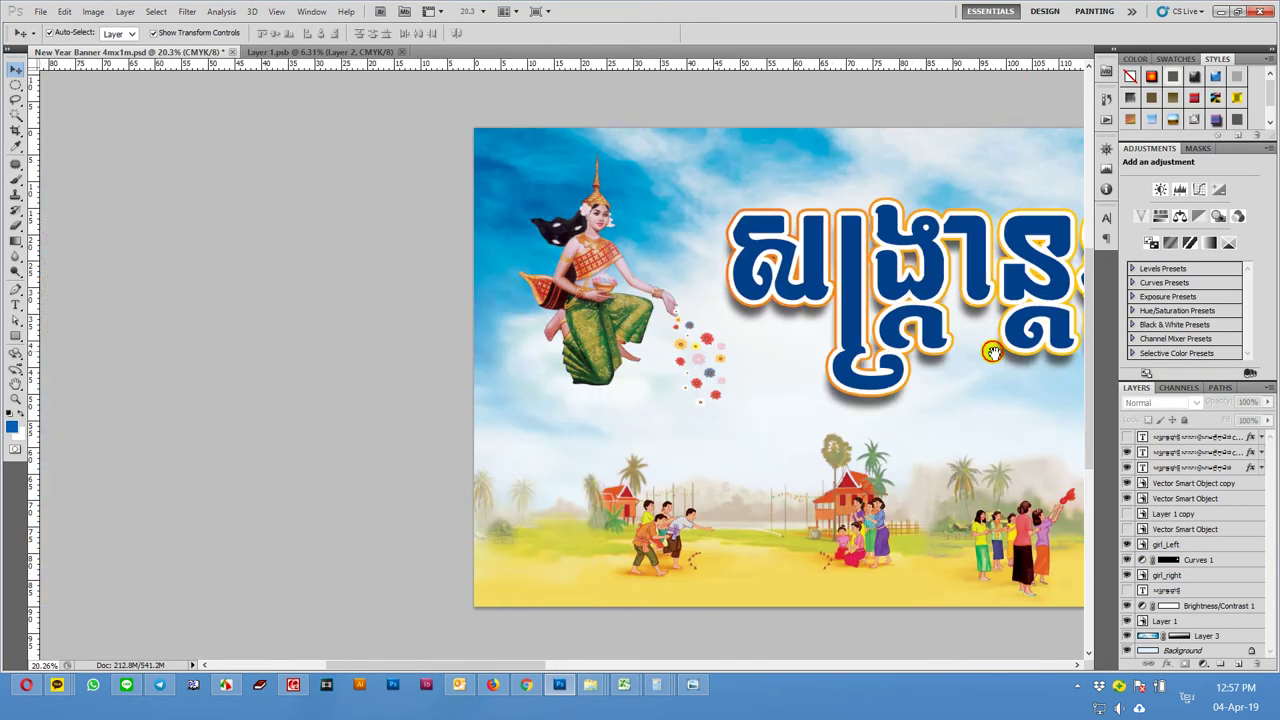
- Load girl_Left's selection and add a Levels 1 adjustment layer, moving the white slider
left_click(587, 275)
left_click(1142, 544, "ctrl")
left_click(1199, 668)
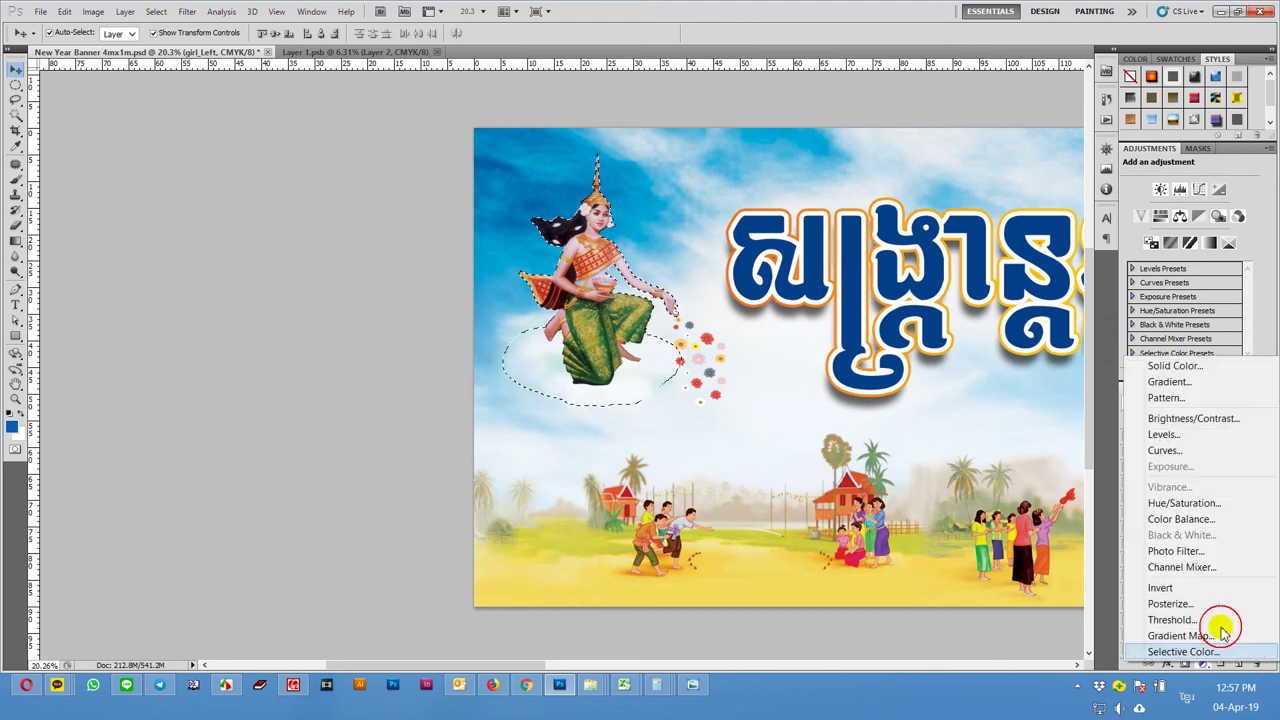
left_click(1175, 437)
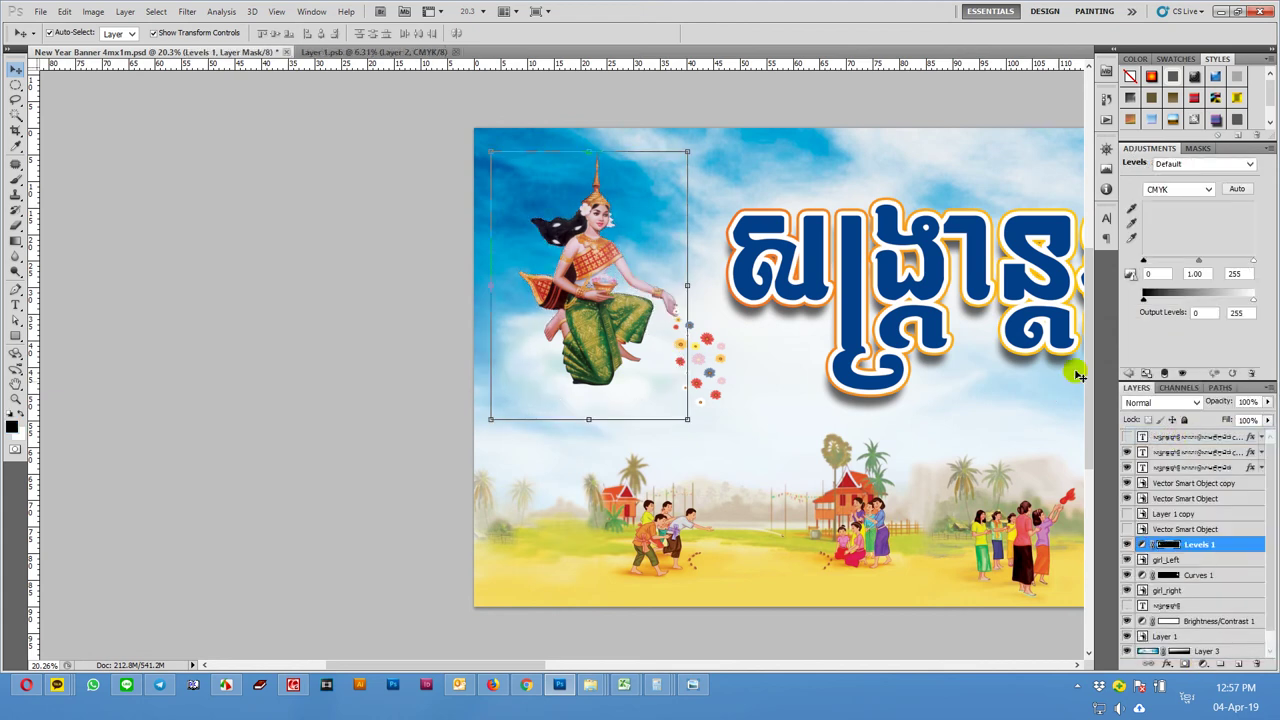
left_click_drag(1252, 262, 1236, 265)
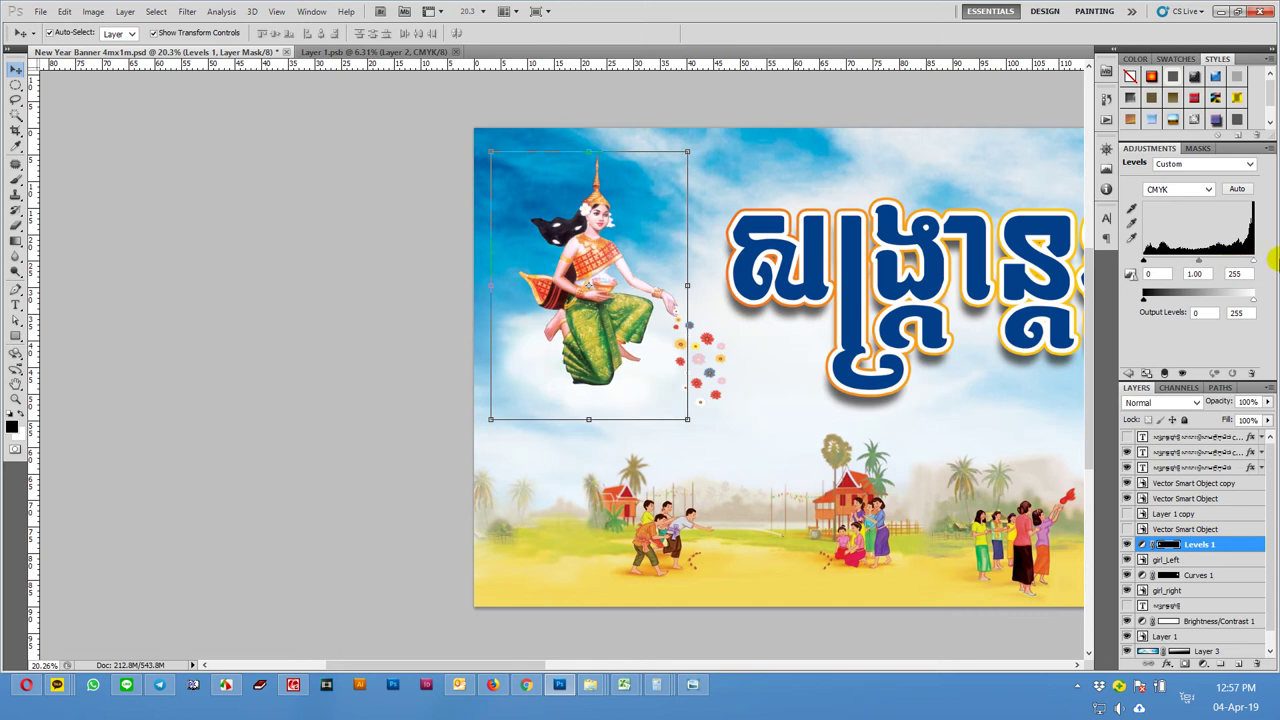
- Cancel deleting Levels 1, remove its layer mask instead, and reselect girl_Left
right_click(1205, 551)
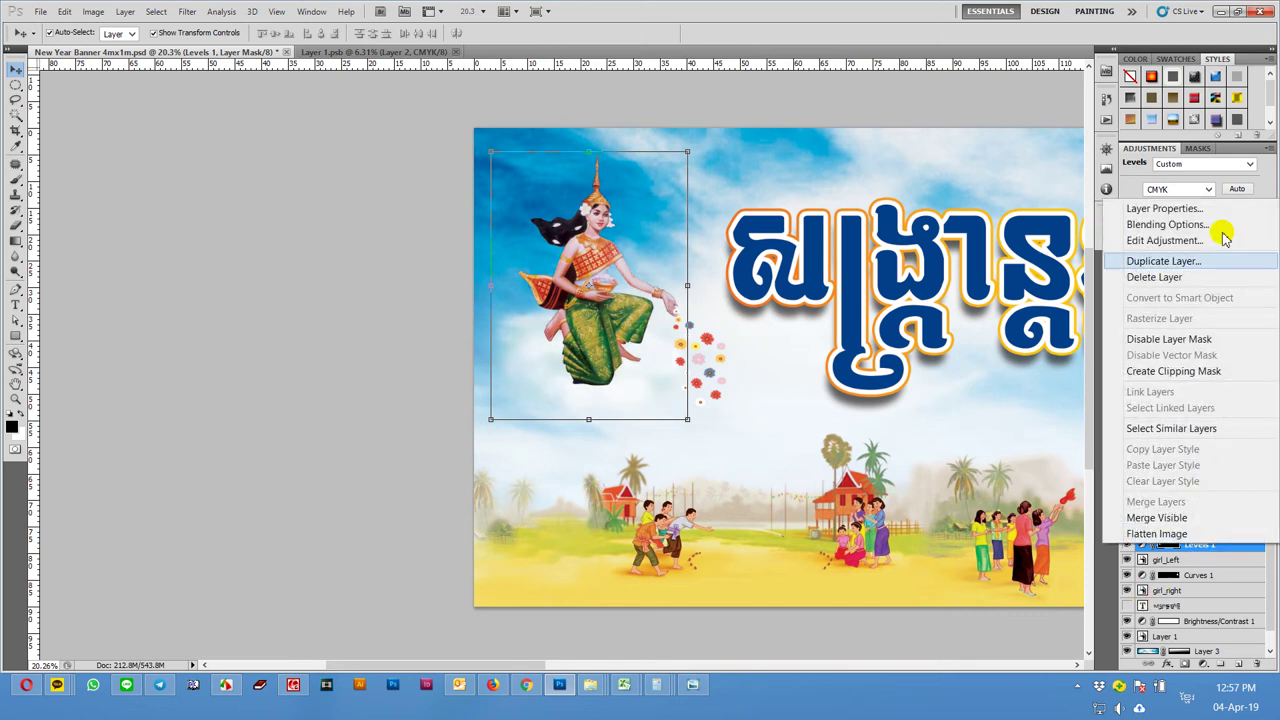
left_click(1155, 277)
key("Escape")
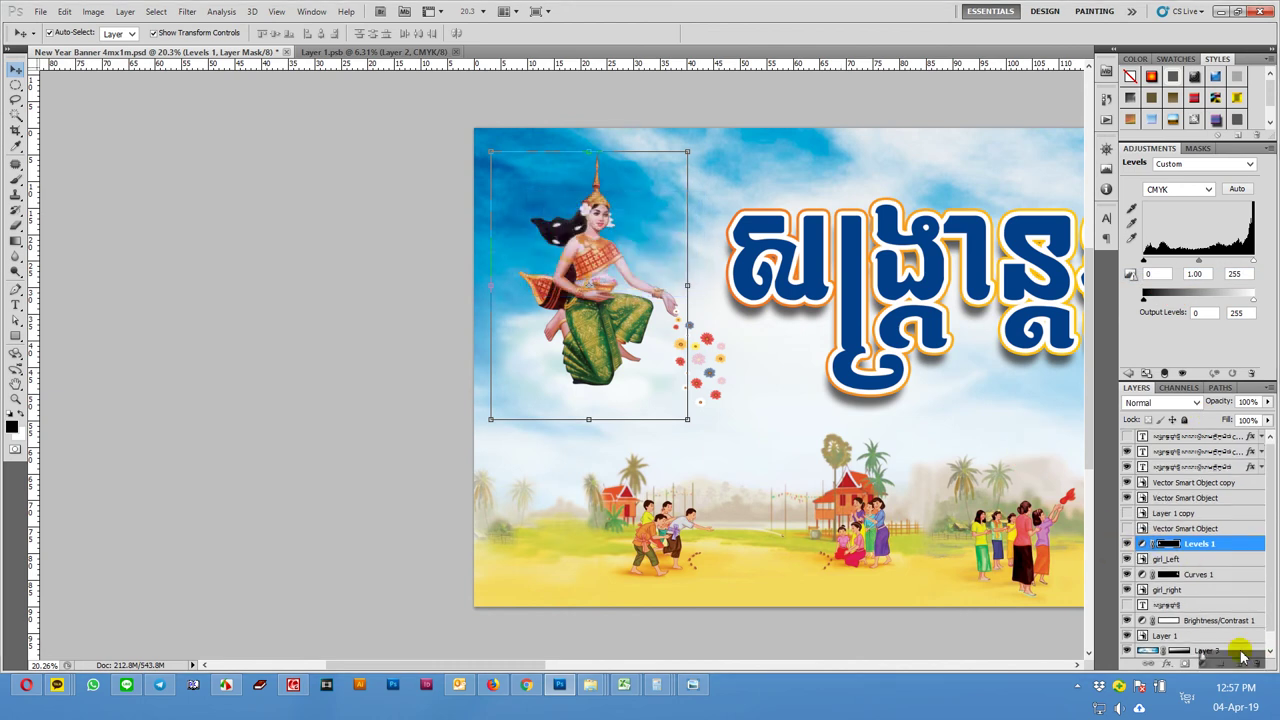
left_click_drag(1165, 545, 1240, 664)
left_click(589, 259)
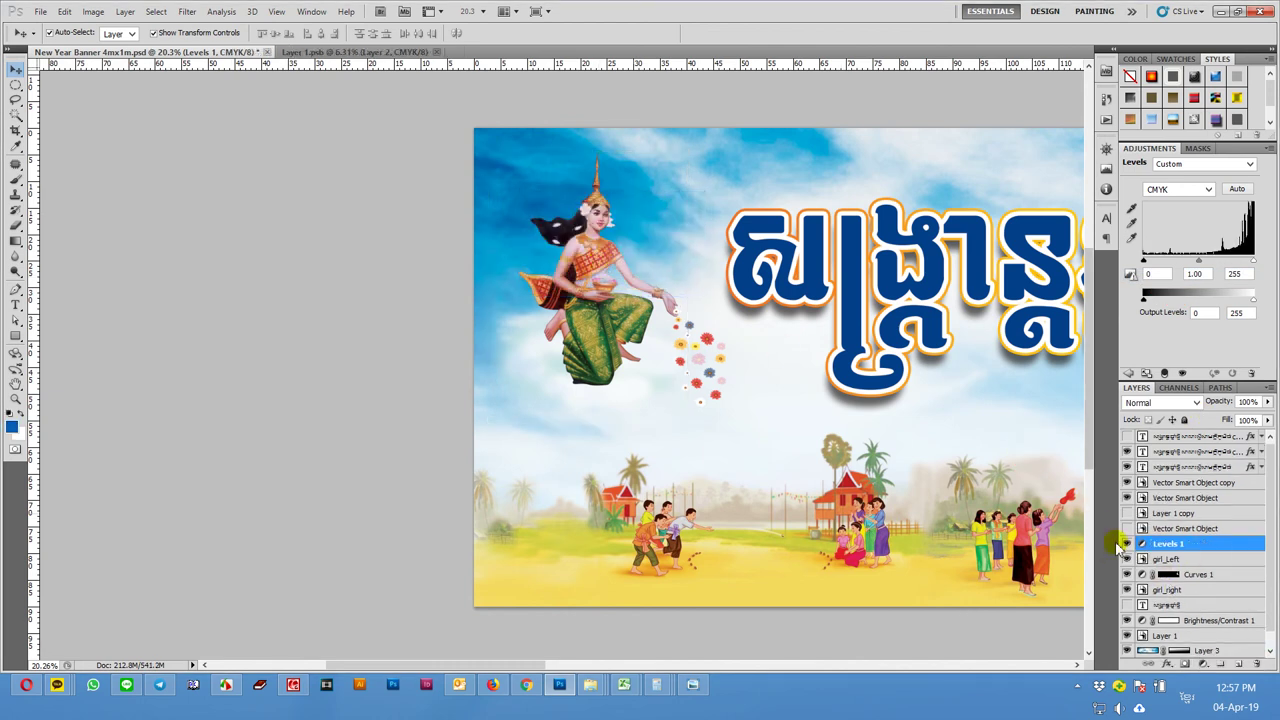
left_click(609, 309)
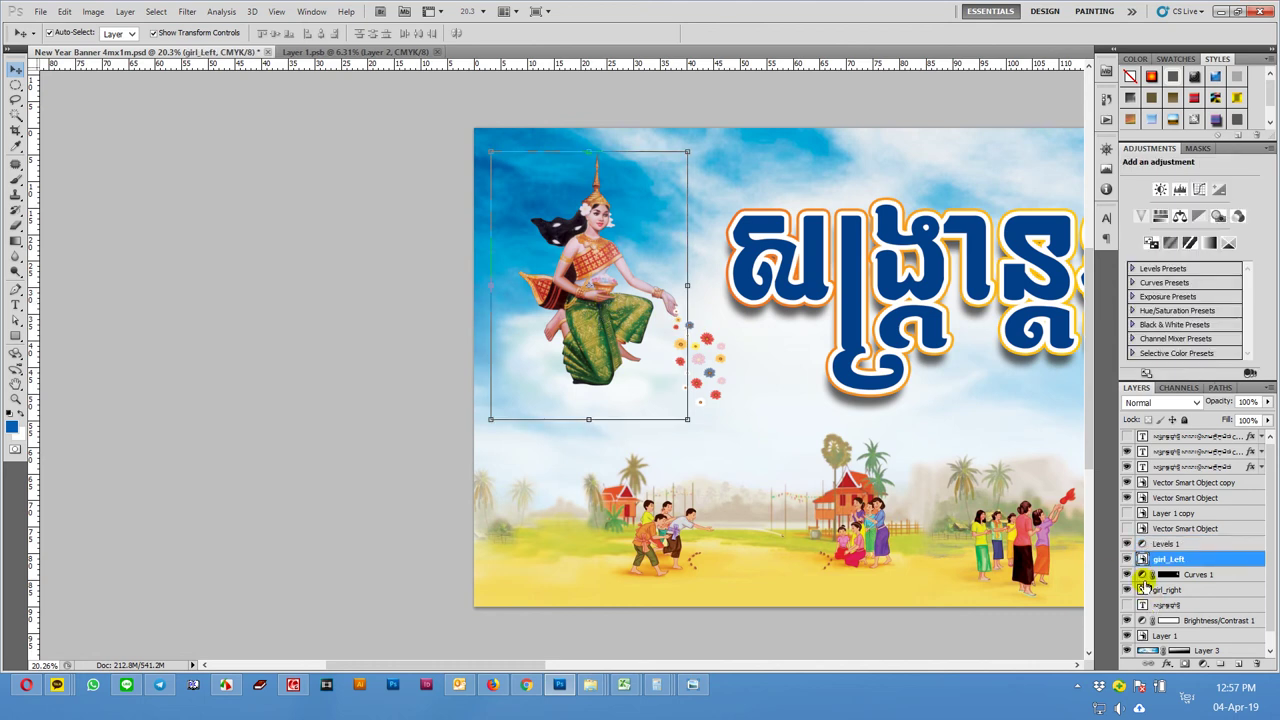
- Lighten the left apsara with a Curves 2 layer, points 31→25 and 55→63
left_click(1143, 560, "ctrl")
left_click(1203, 664)
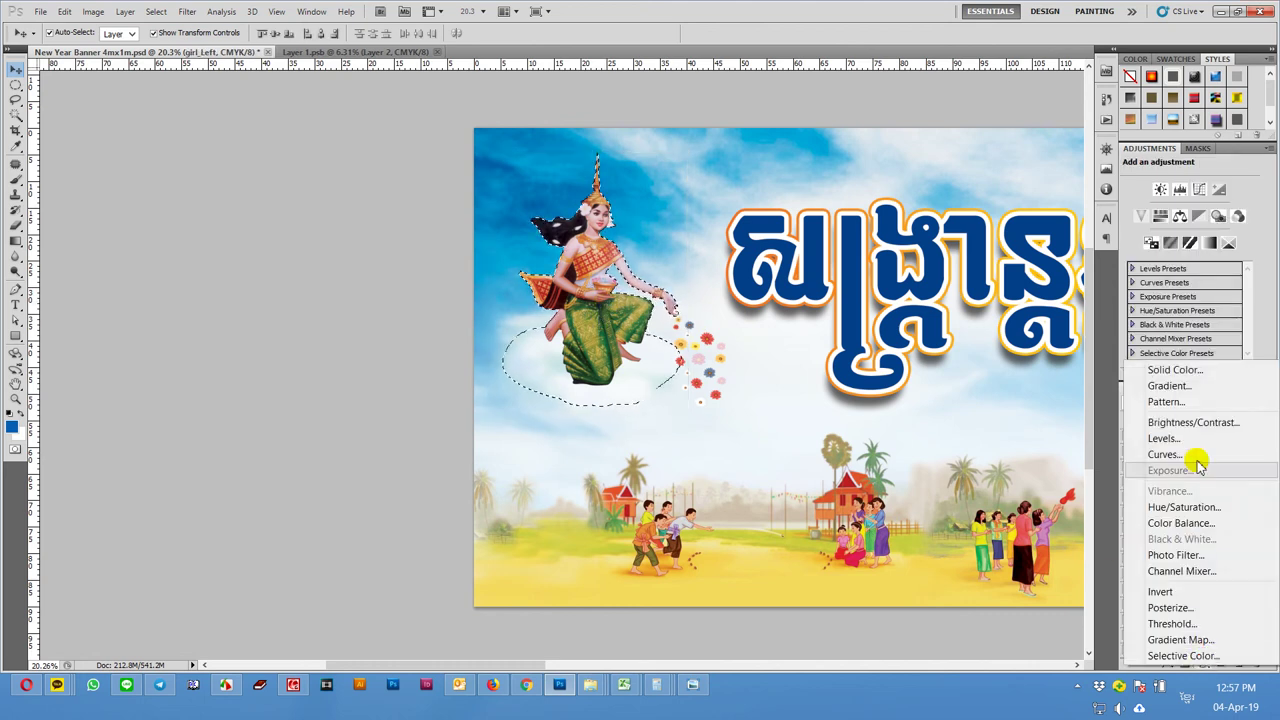
left_click(1165, 454)
left_click(1181, 276)
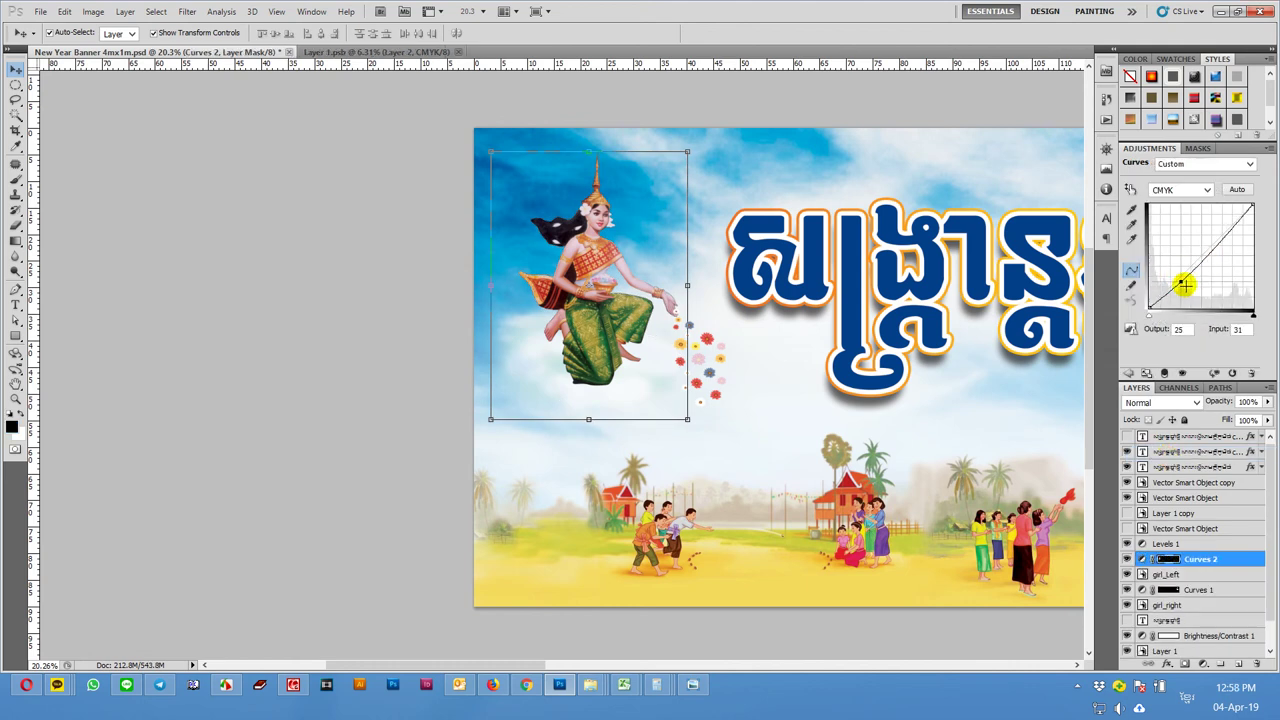
left_click_drag(1195, 266, 1206, 243)
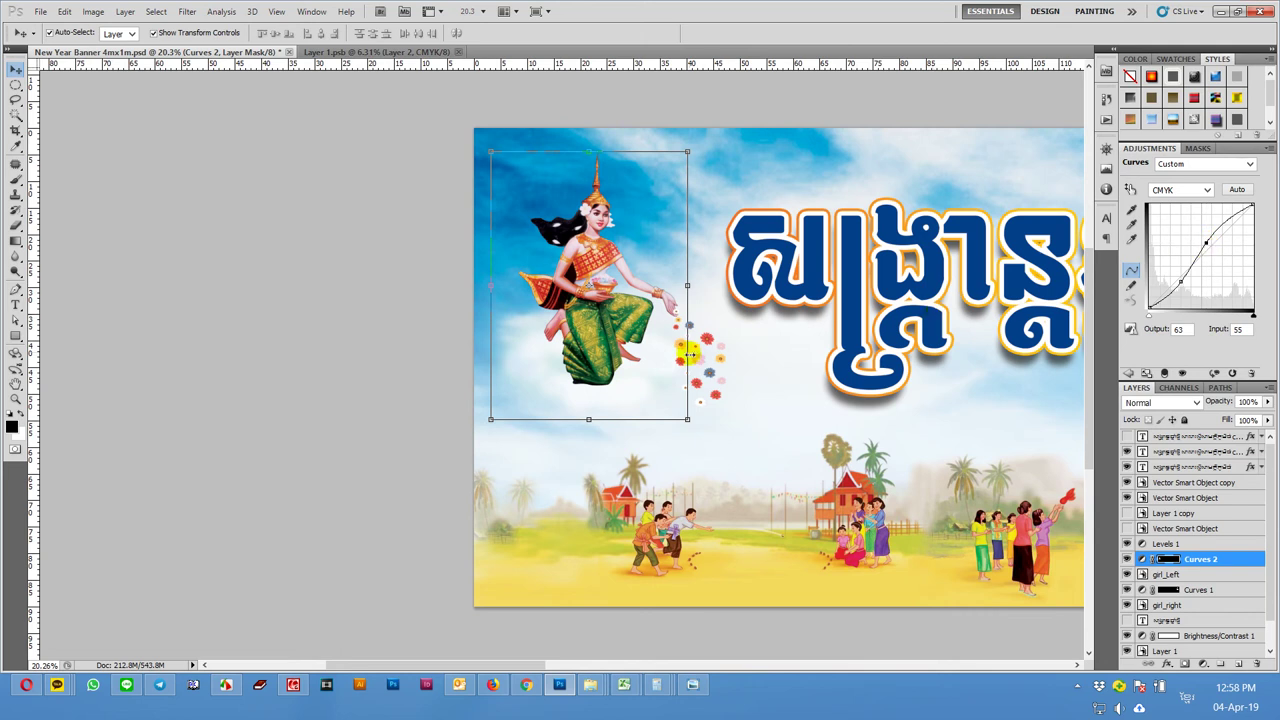
left_click(258, 251)
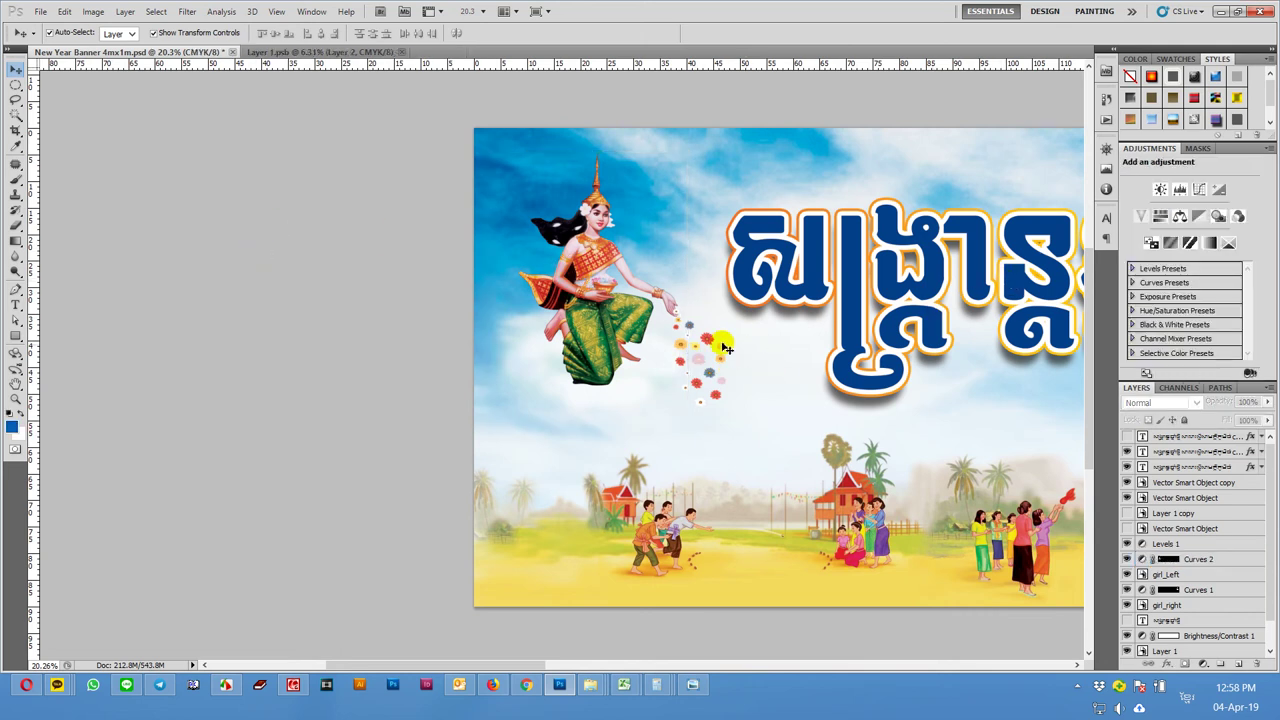
- Deselect the flowers object and zoom out to about 9.67% to view the whole banner
left_click(706, 365)
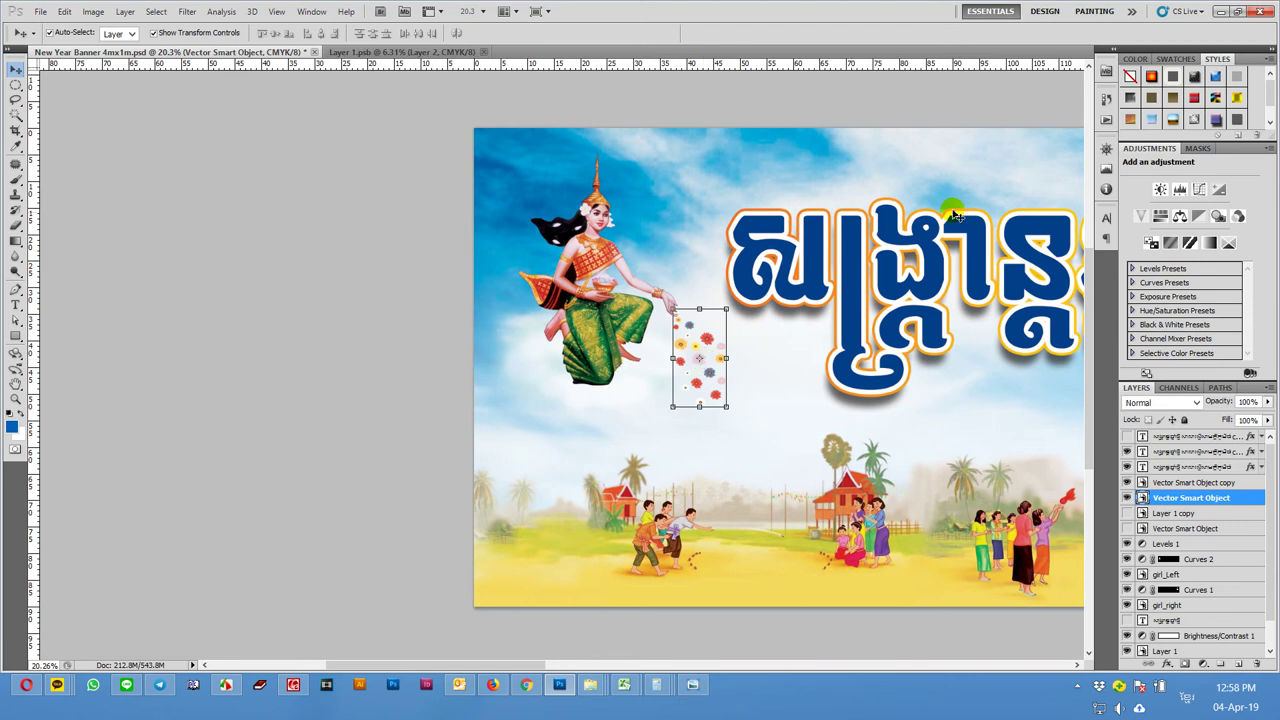
left_click(349, 433)
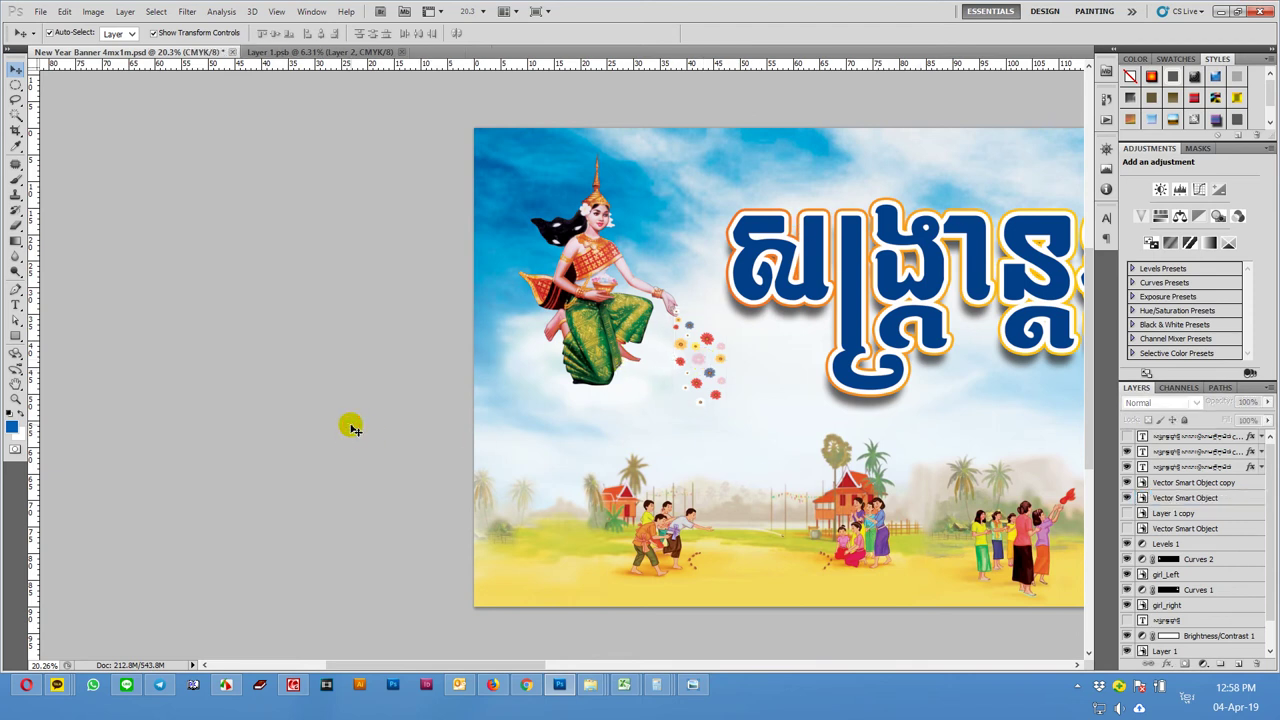
scroll(350, 431, "down", 3)
scroll(350, 428, "down", 2)
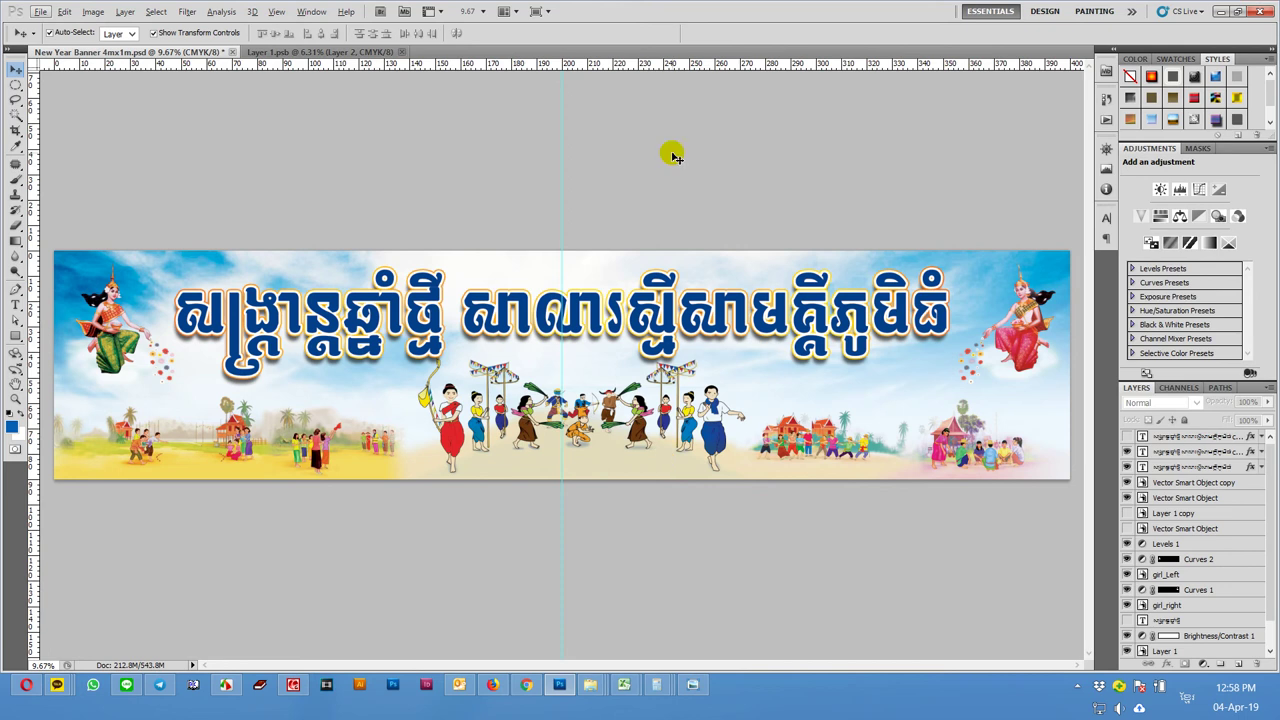
- Save the banner, then save 'New Year Banner 4mx1m.tif' as a TIFF copy with LZW, layers discarded
left_click(37, 12)
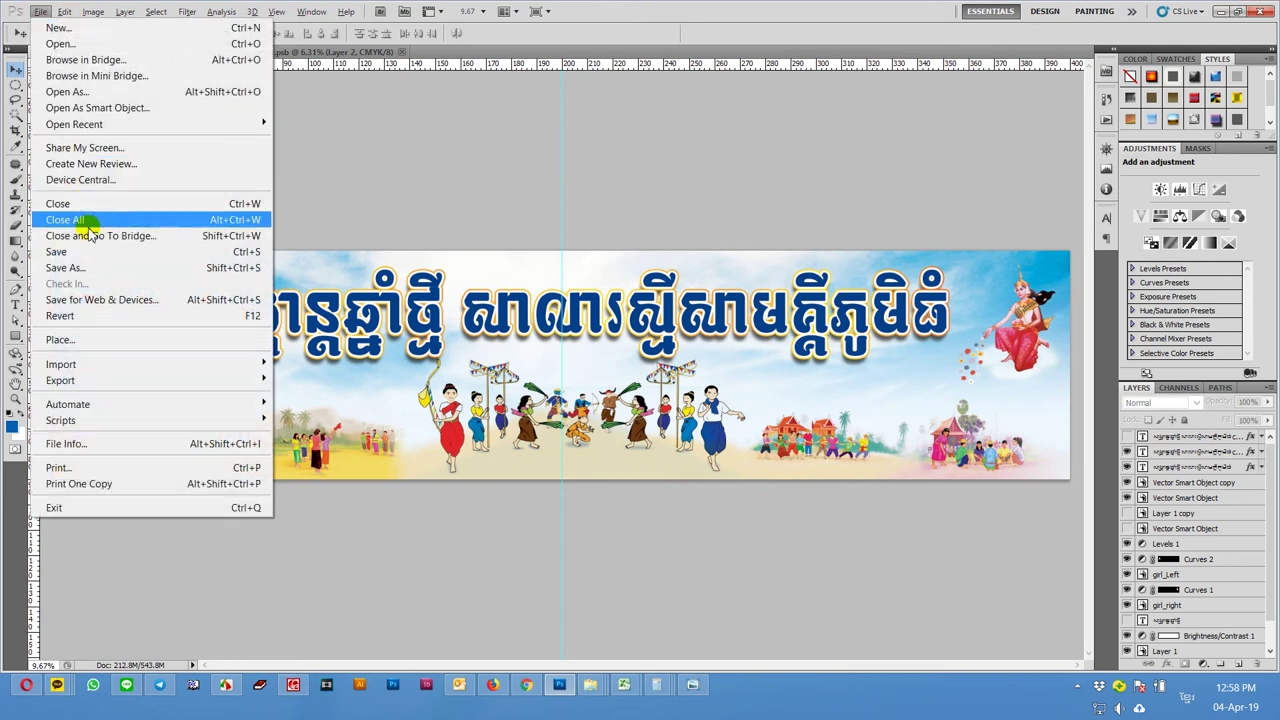
left_click(105, 256)
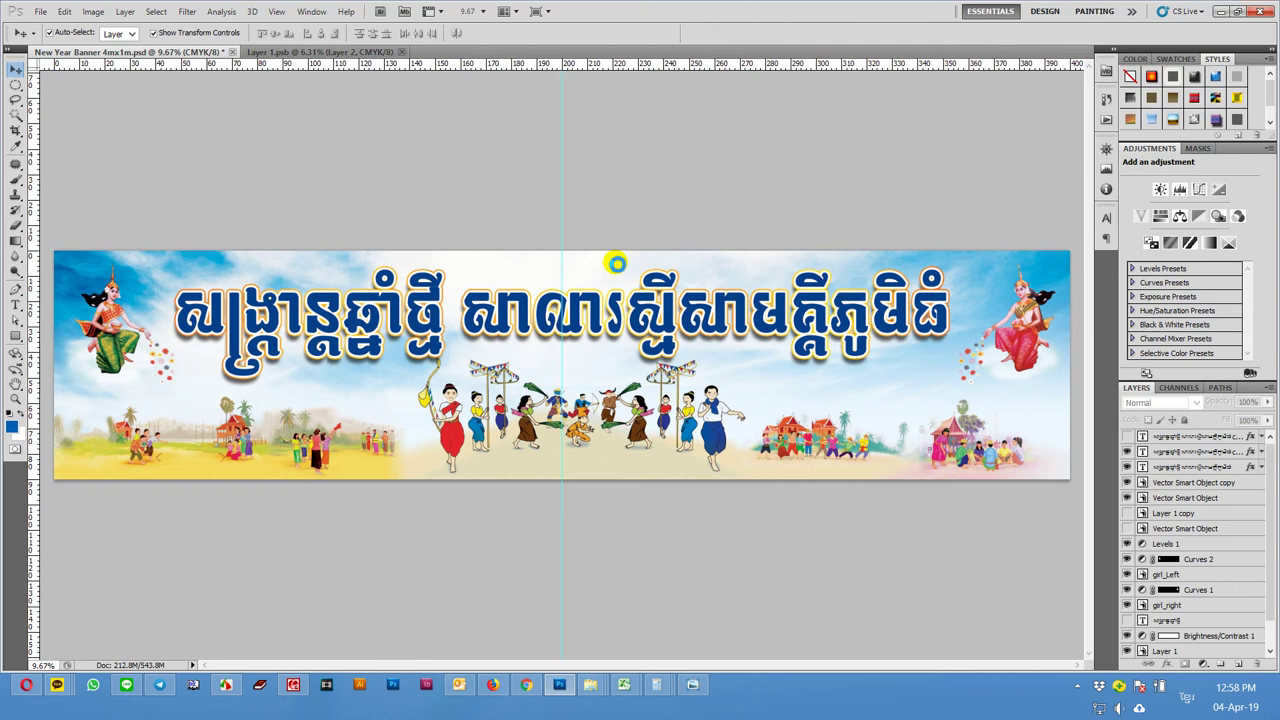
left_click(40, 11)
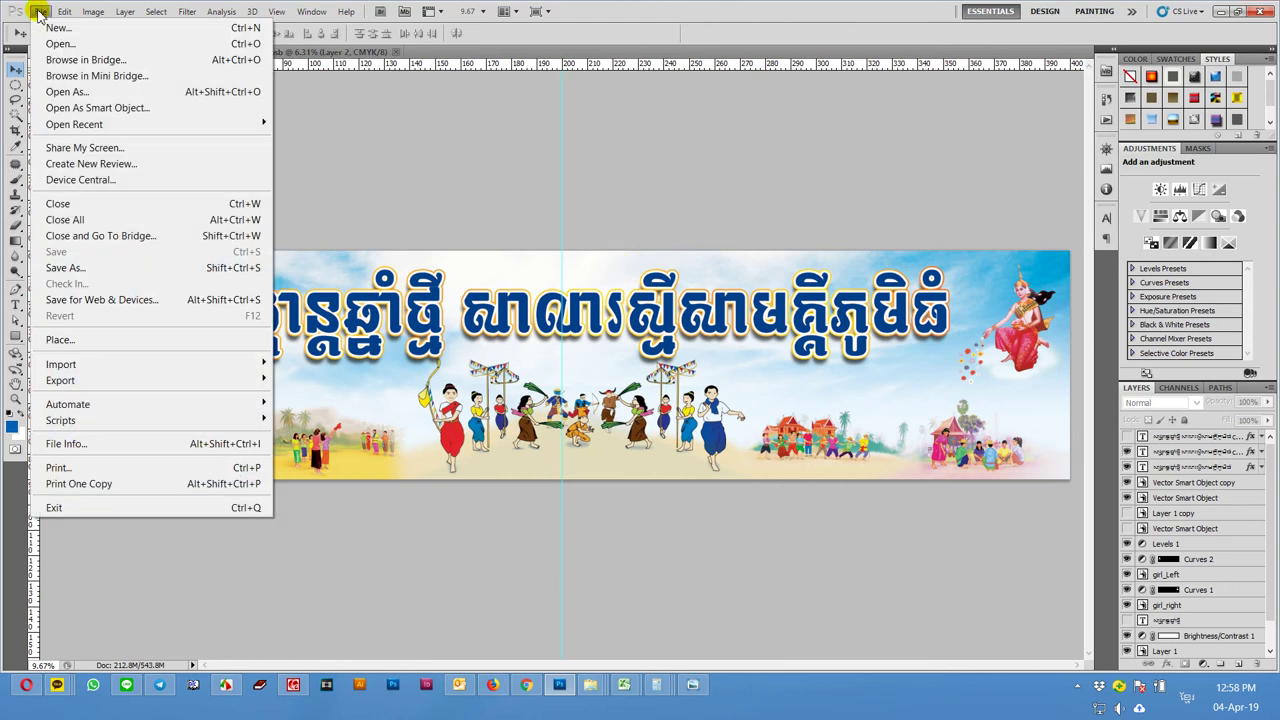
left_click(143, 268)
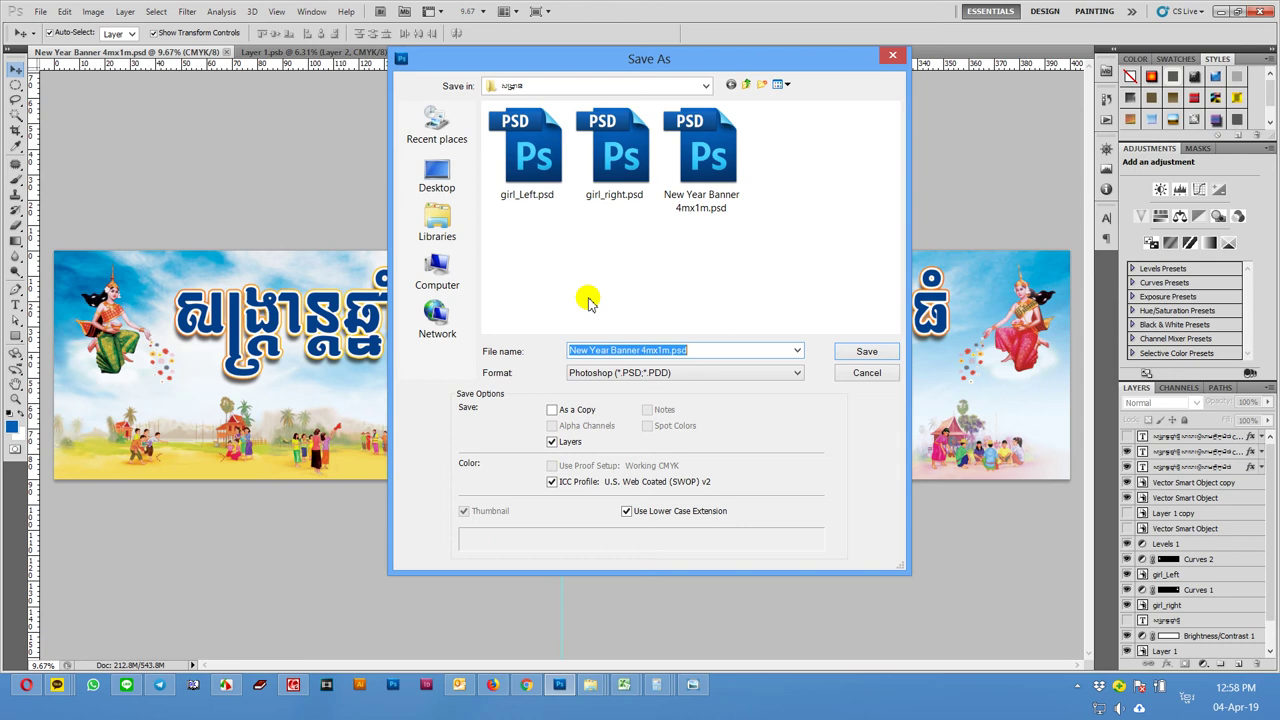
left_click(679, 370)
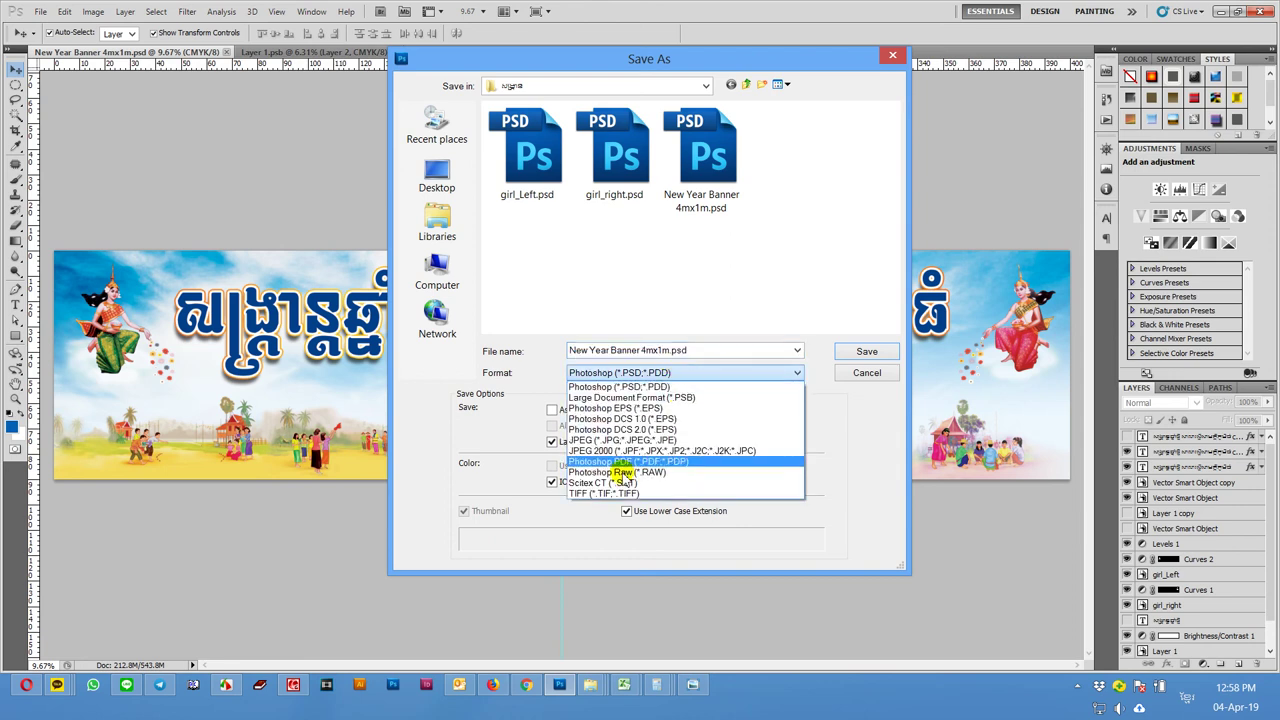
left_click(605, 494)
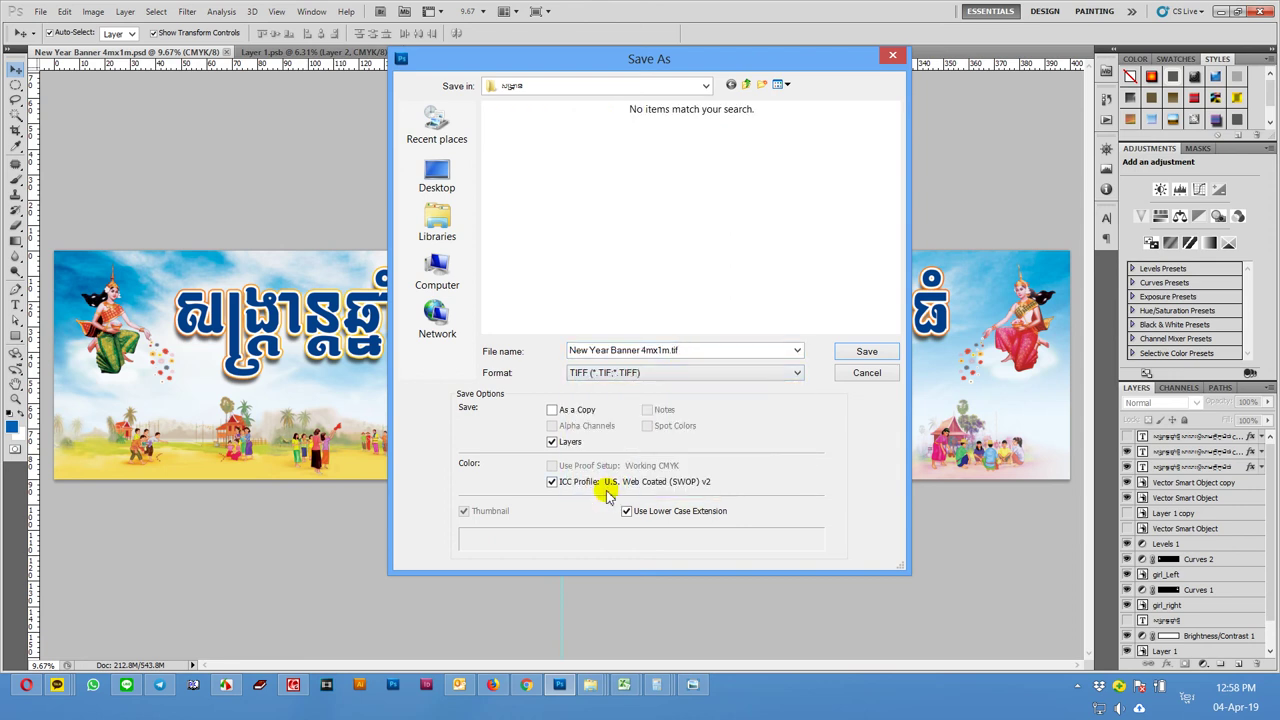
left_click(867, 352)
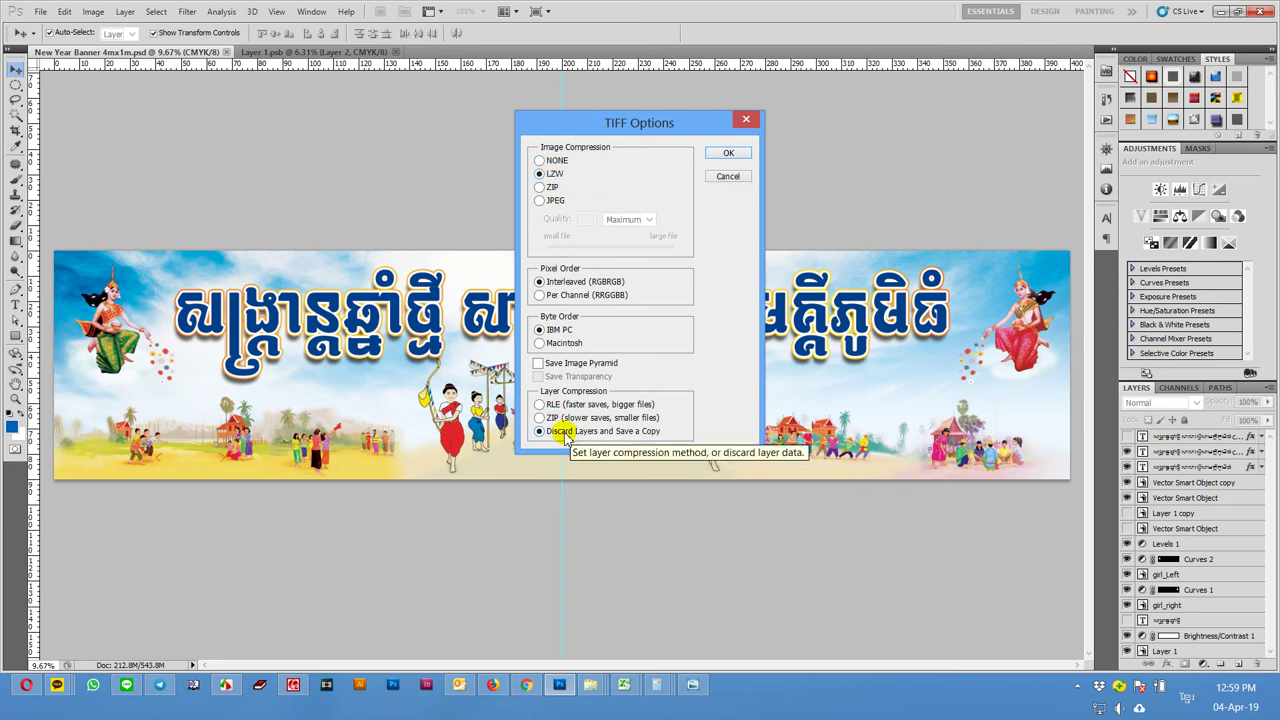
left_click(729, 153)
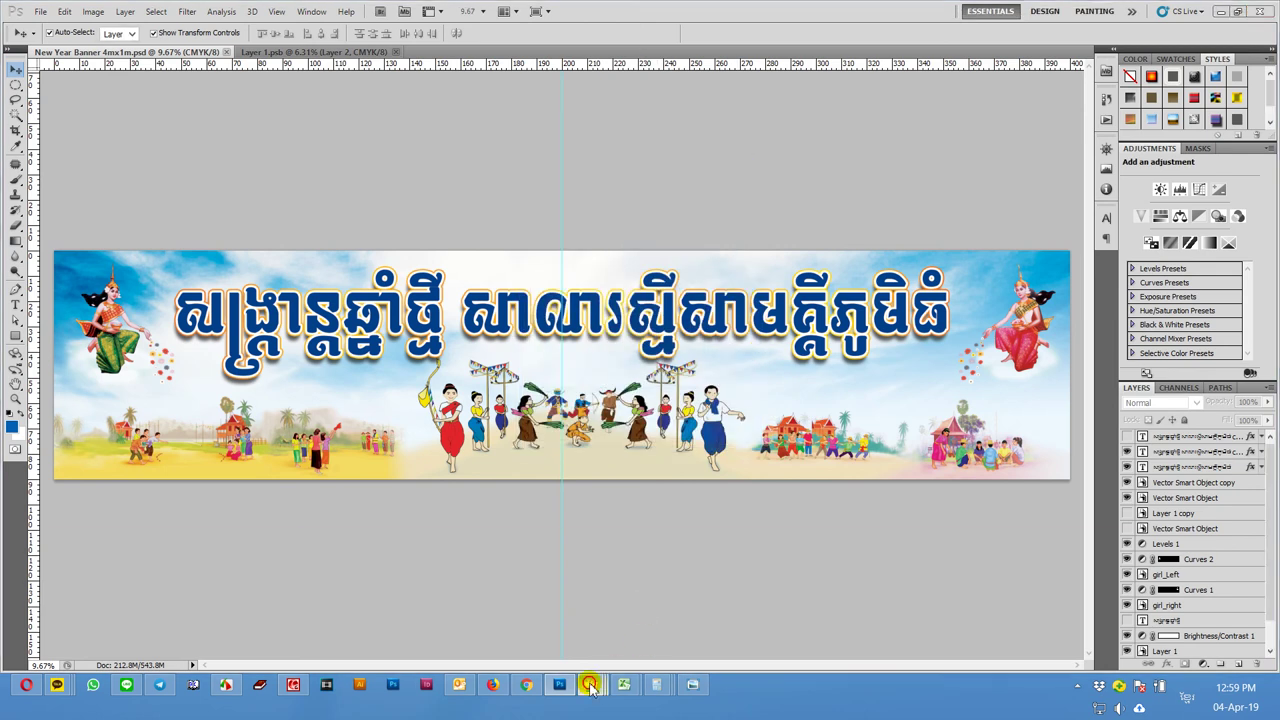
- In File Explorer, go up to School-Pagodar and open the Sangkran banner folder
left_click(591, 684)
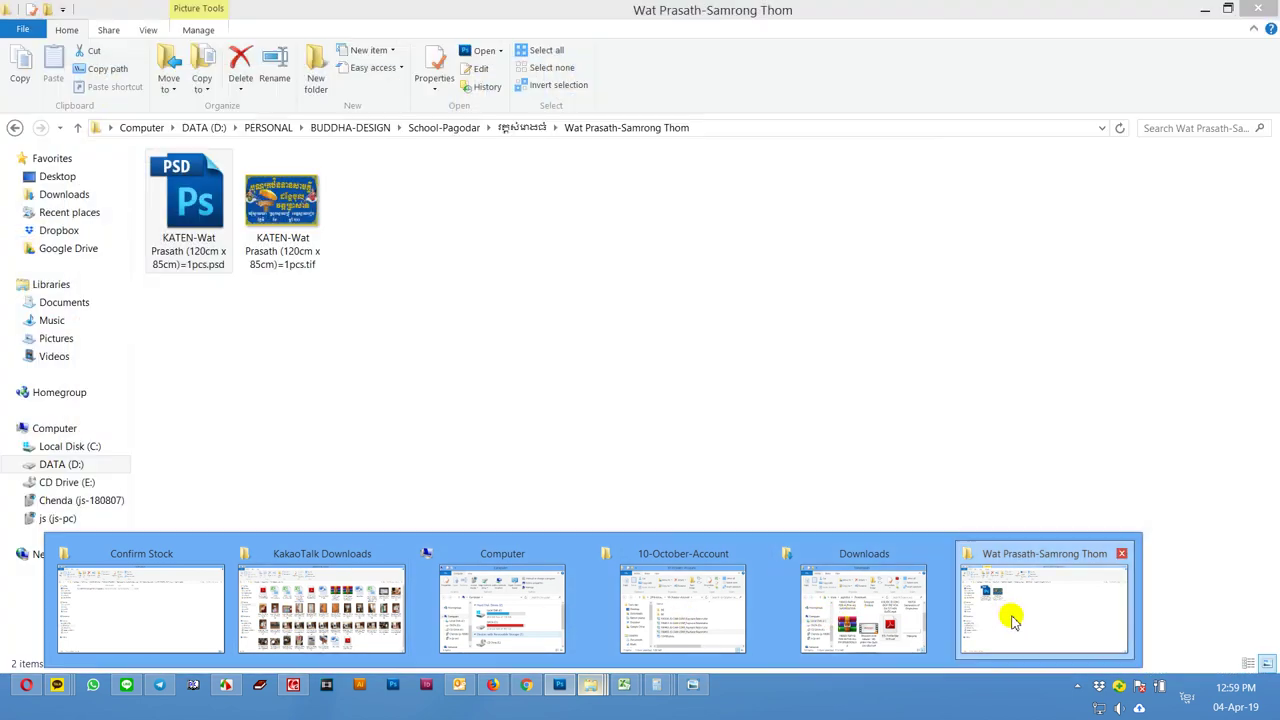
left_click(1003, 610)
left_click(14, 128)
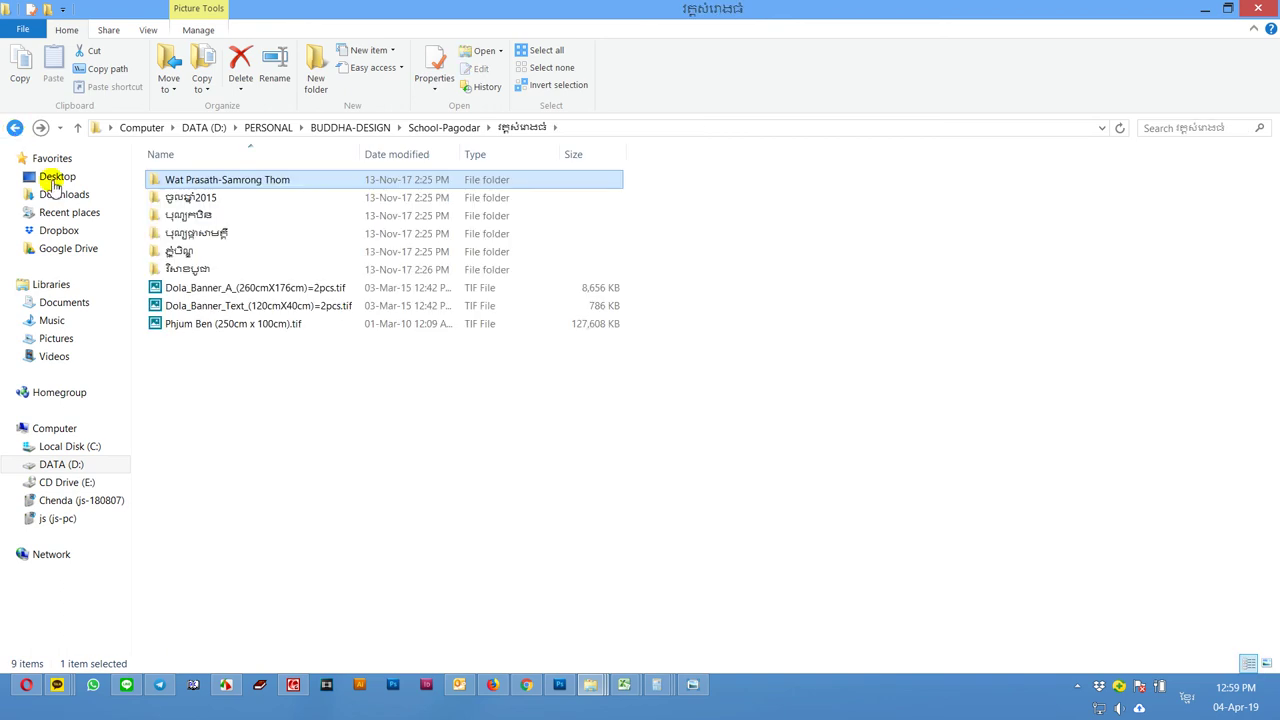
left_click(14, 128)
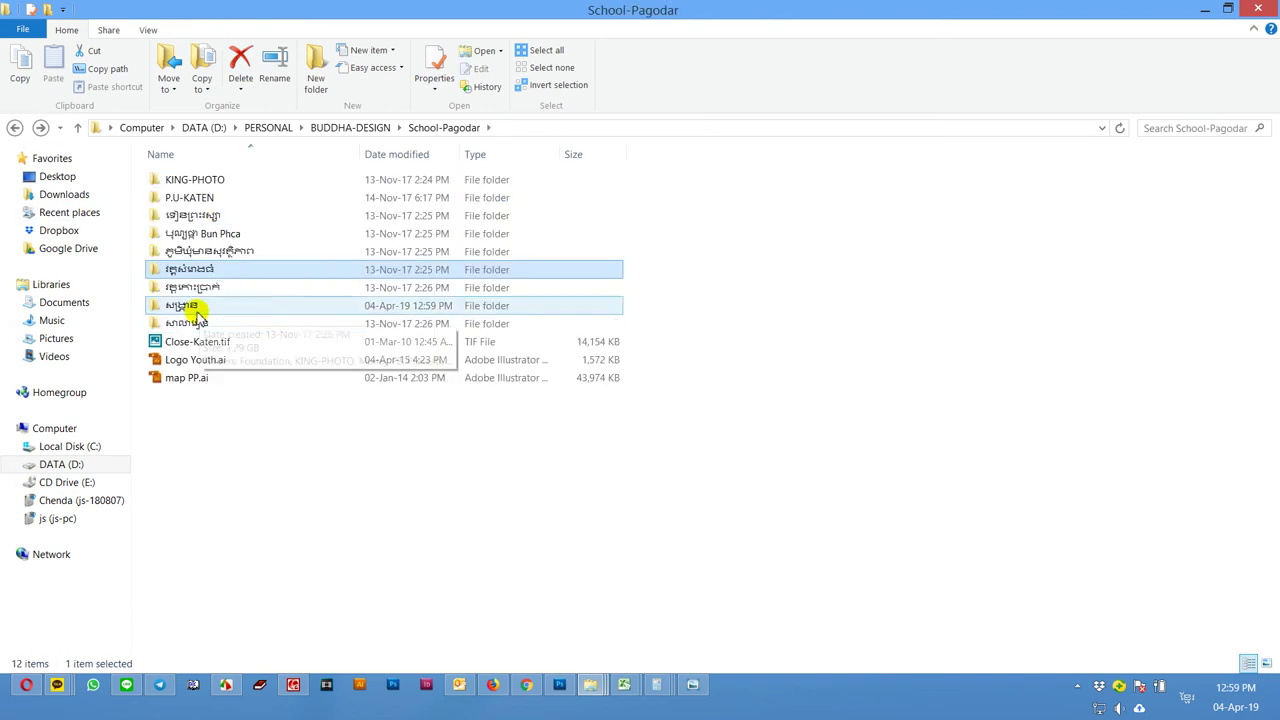
double_click(194, 306)
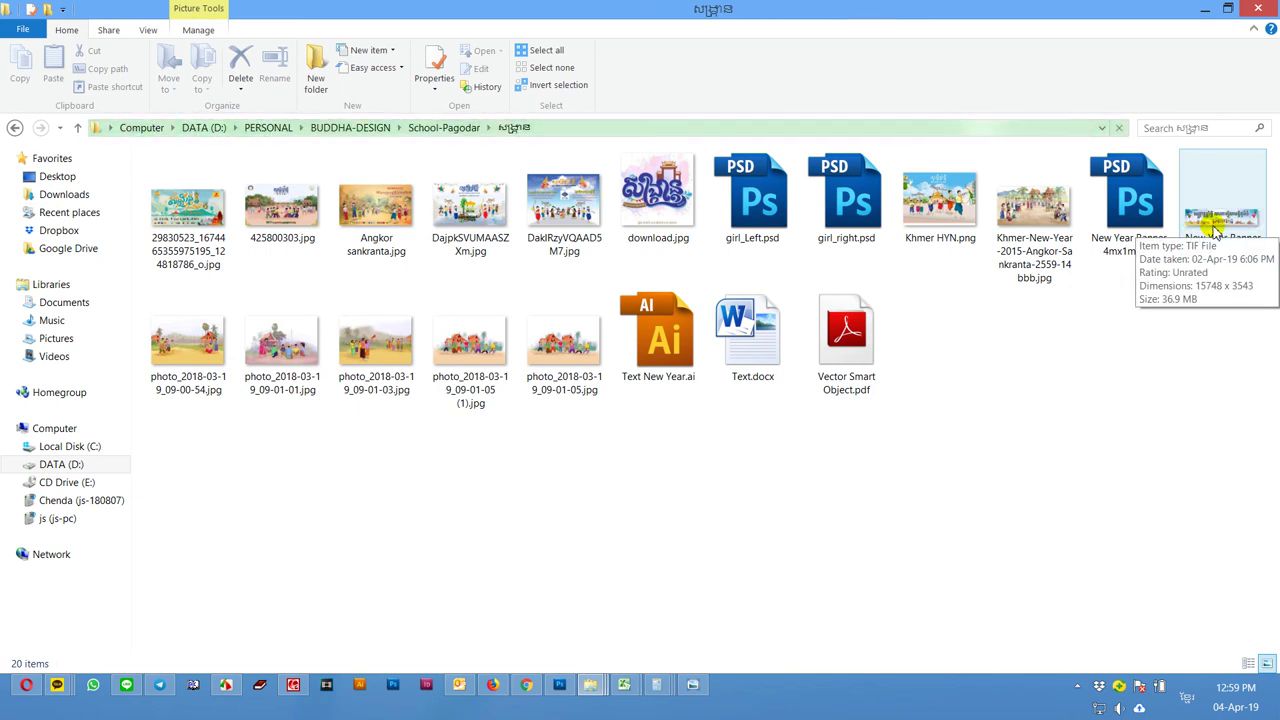
- Open New Year Banner 4mx1m.tif with Windows Photo Viewer
left_click(1212, 228)
right_click(1210, 226)
mouse_move(1027, 371)
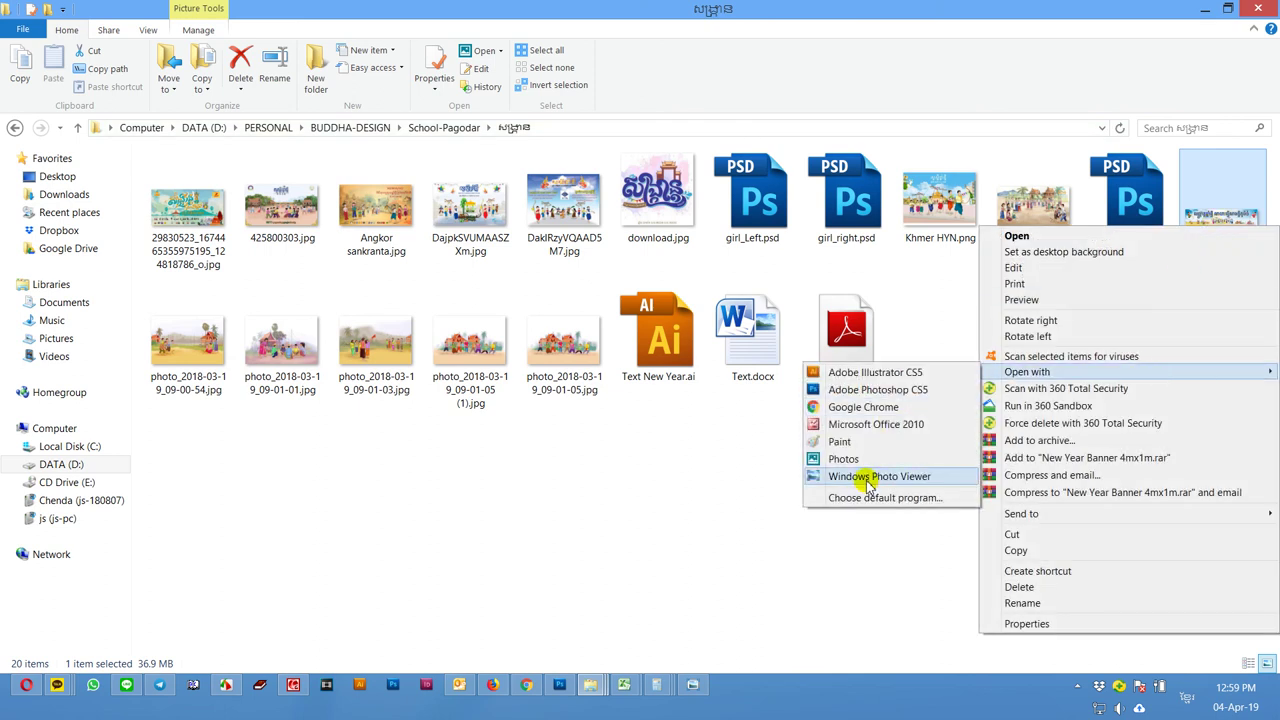
left_click(868, 478)
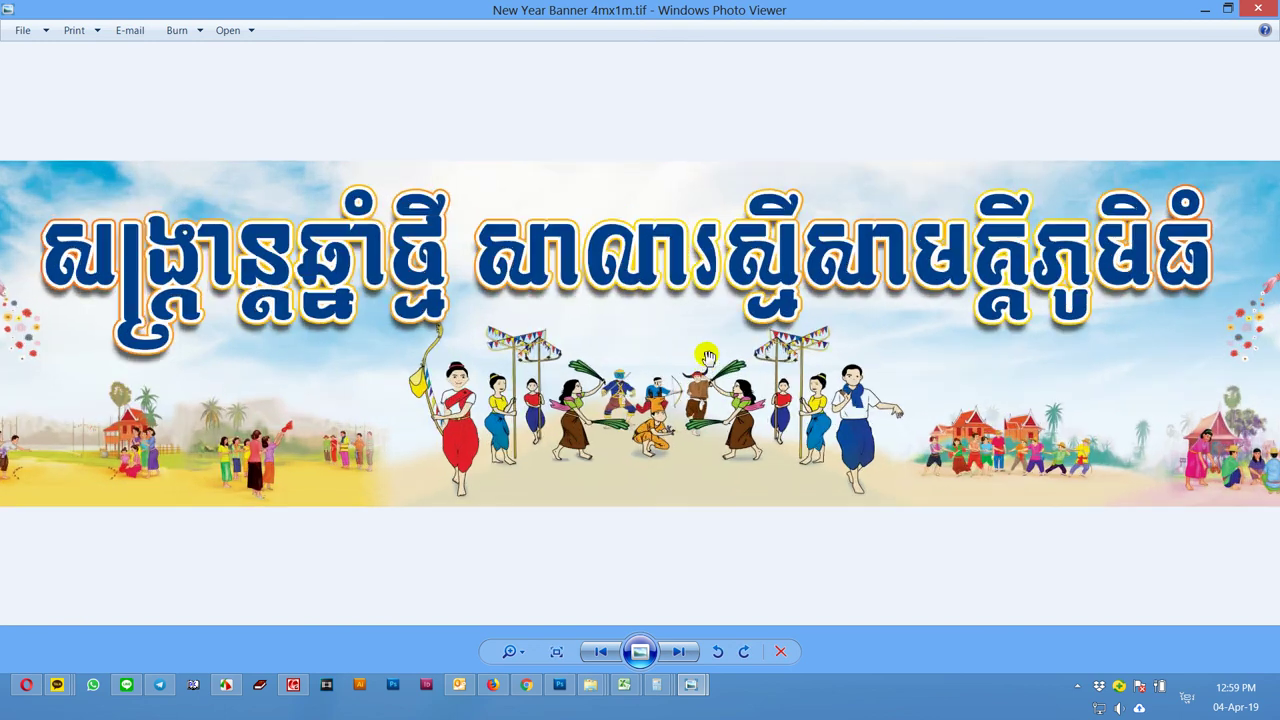
- Zoom into the banner TIFF in Photo Viewer to check detail, then zoom back out
scroll(707, 357, "up", 5)
scroll(760, 260, "down", 2)
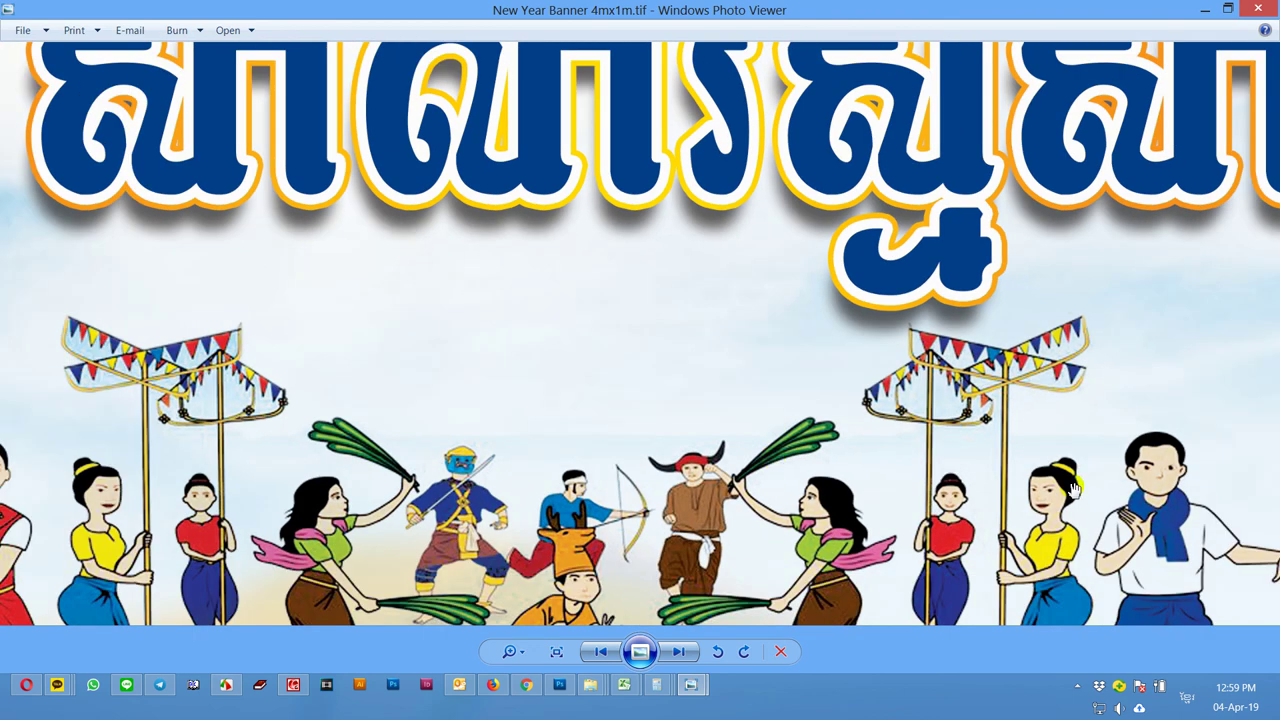
scroll(737, 594, "down", 3)
- Back in Photoshop, set up Save for Web as a quality-100 JPEG at 8192 × 1843 px
left_click(559, 684)
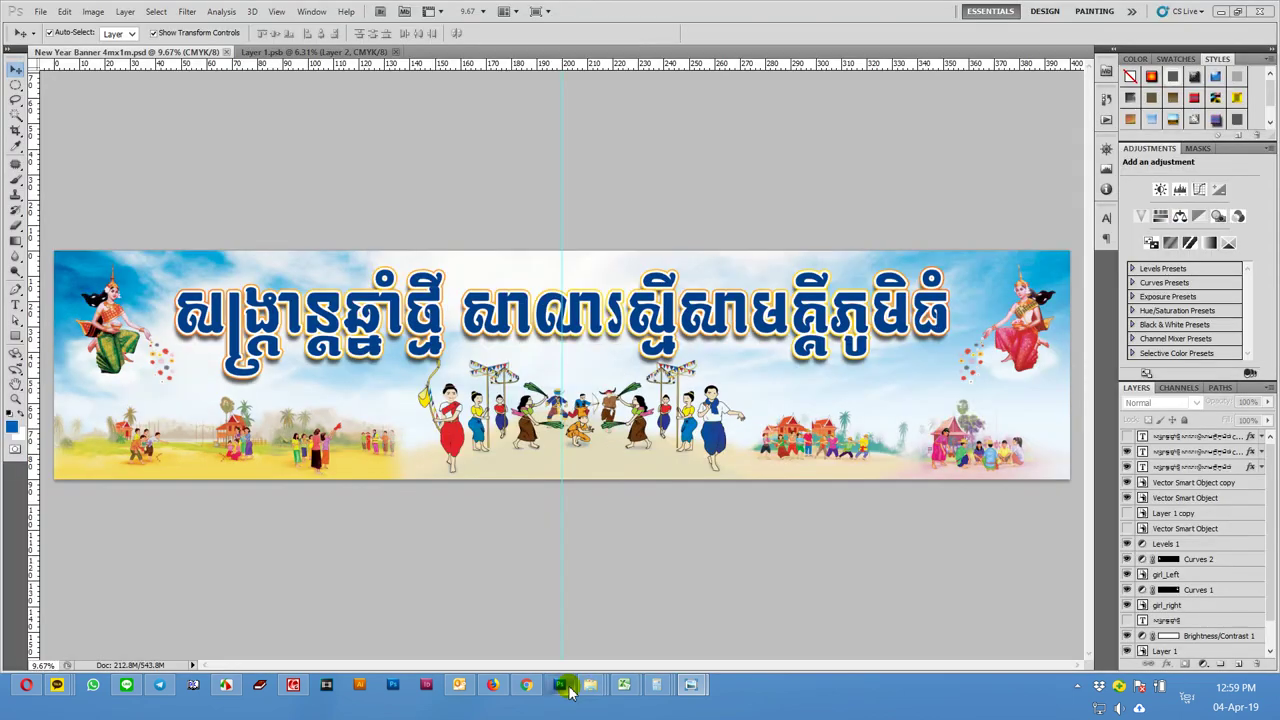
left_click(42, 12)
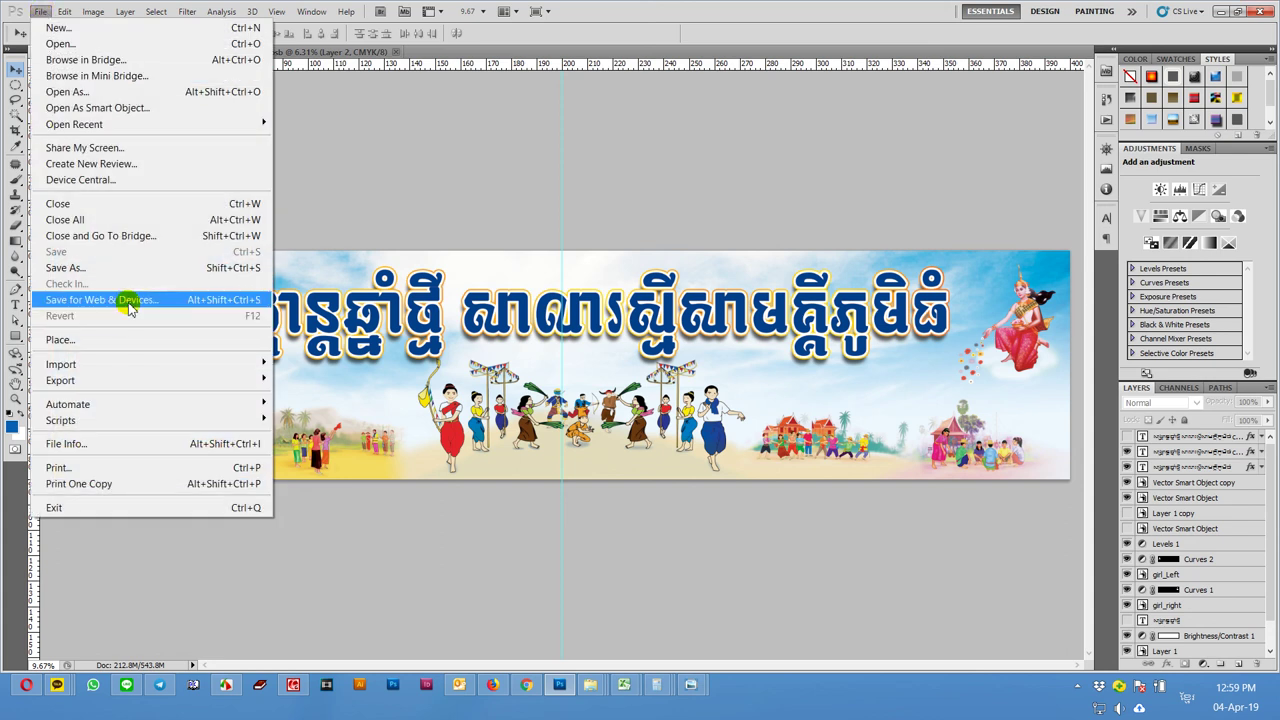
left_click(128, 306)
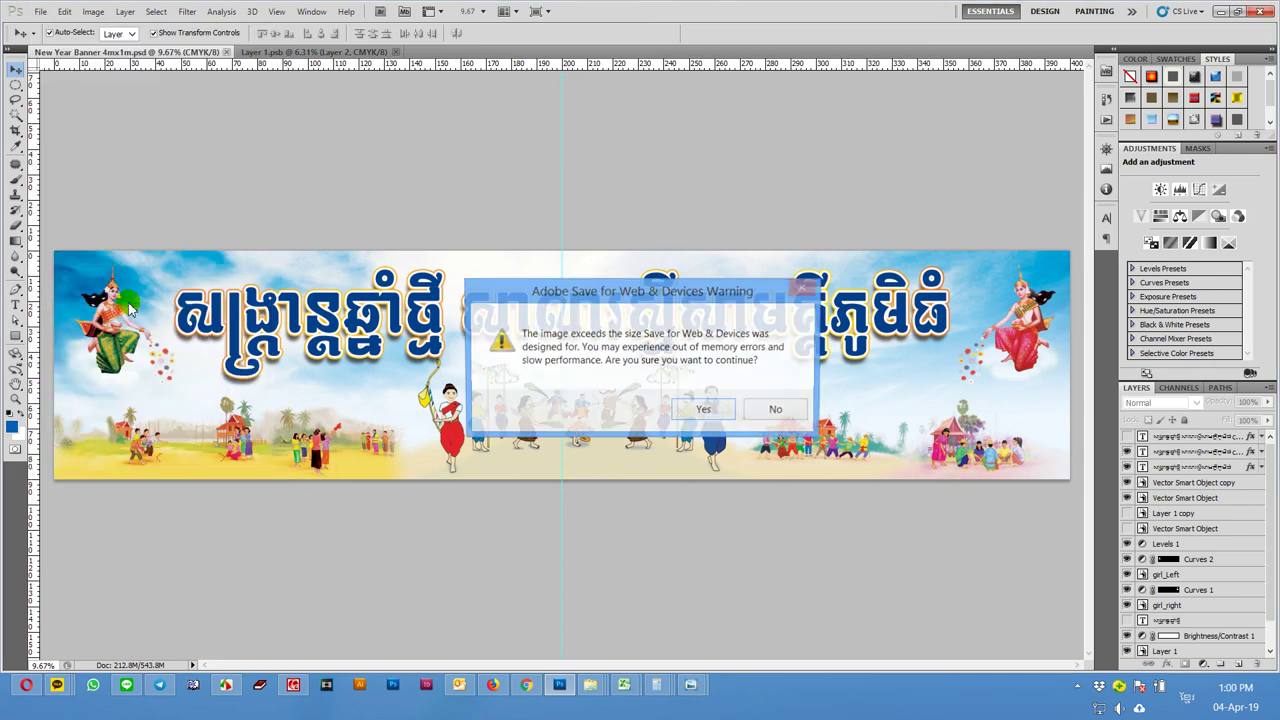
left_click(706, 404)
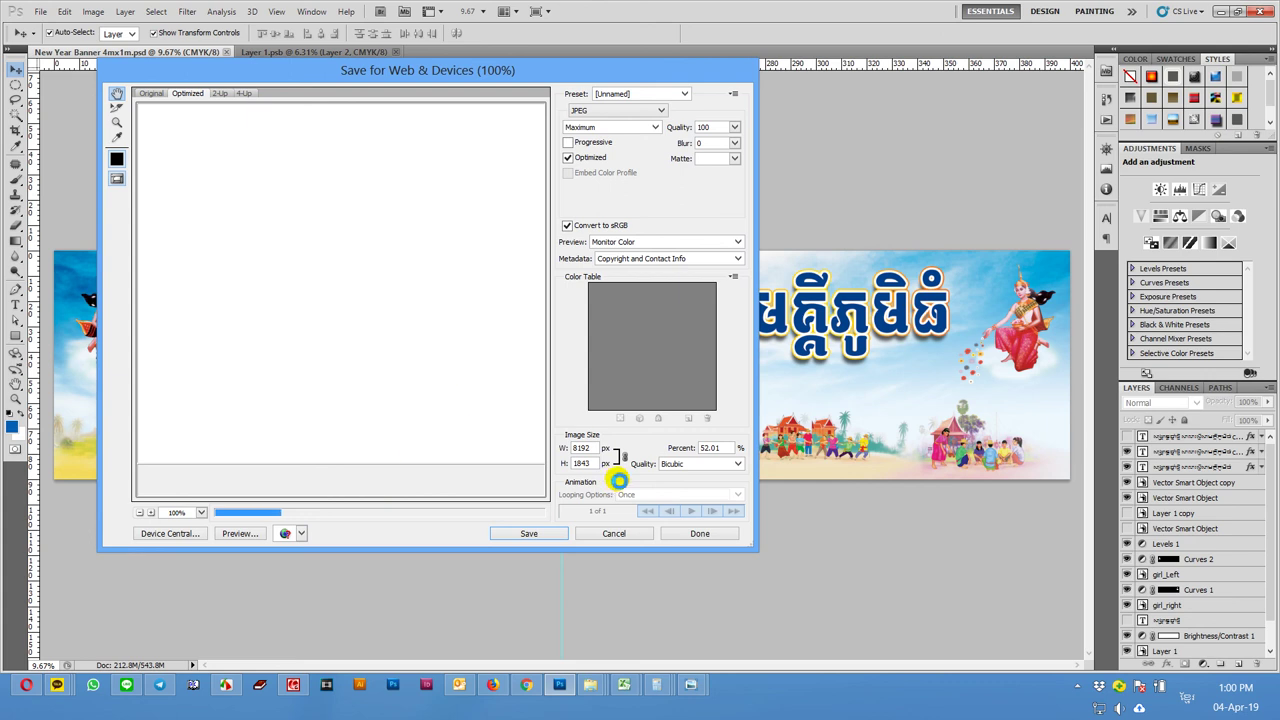
left_click(300, 690)
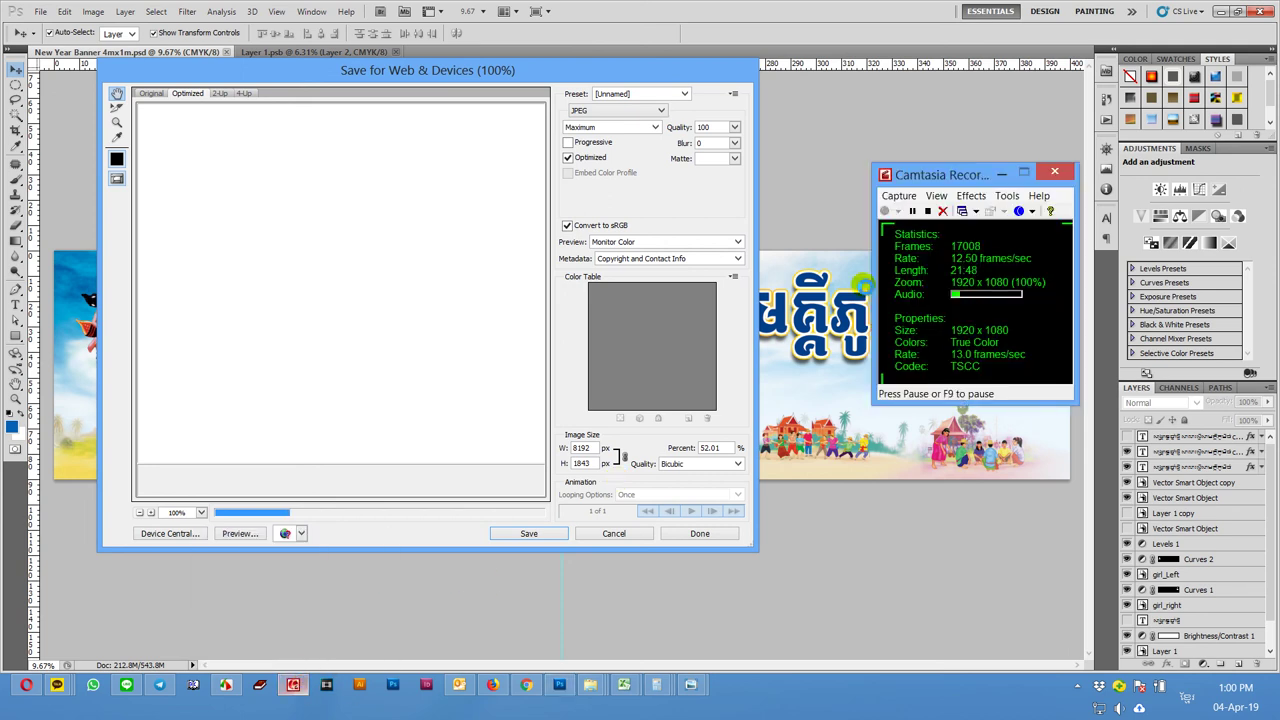